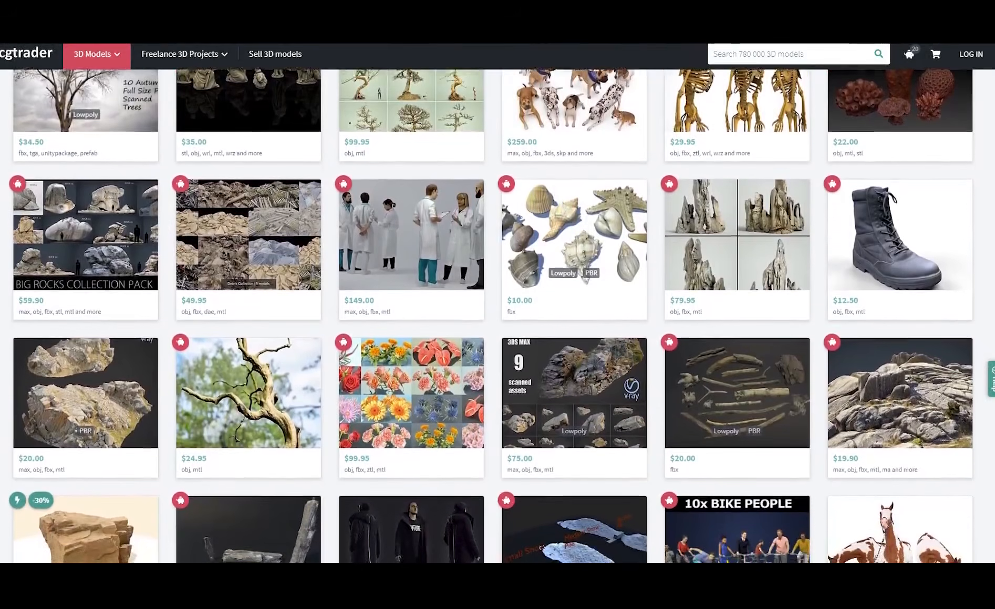
- Browse the scanned 3D model listings on CGTrader
scroll(498, 316, down, 1)
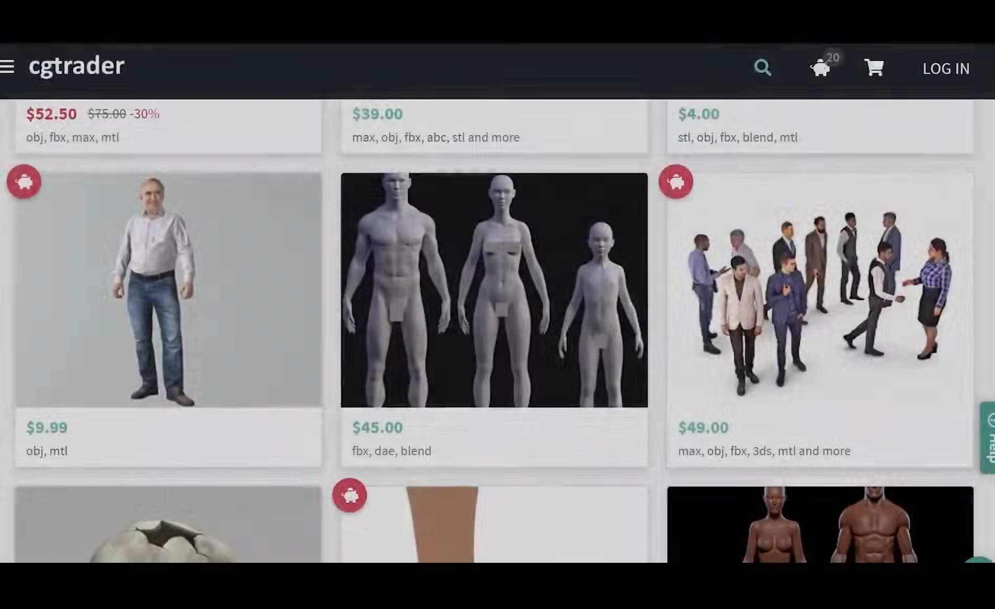
scroll(498, 331, down, 2)
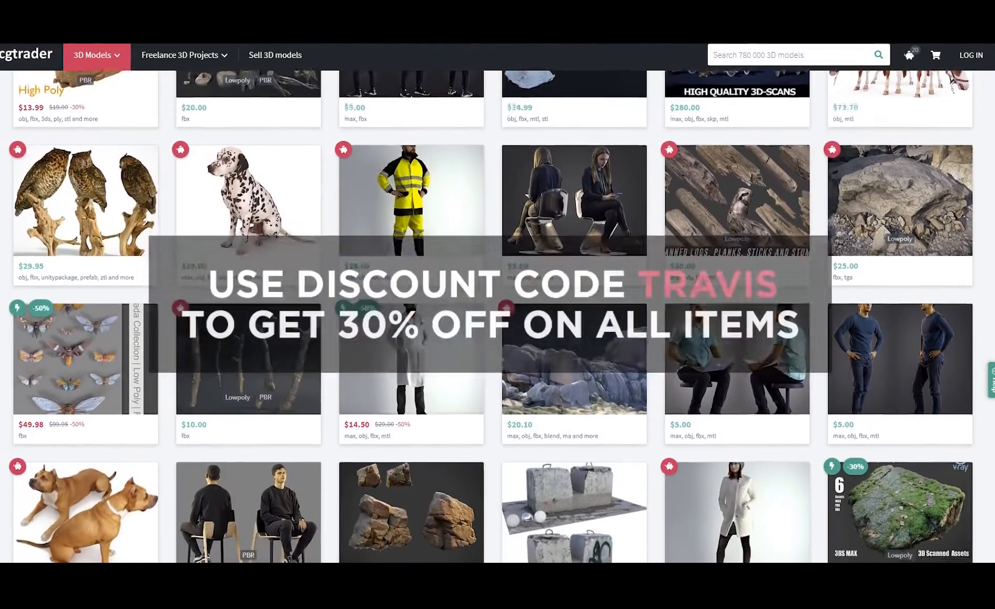
scroll(497, 316, down, 1)
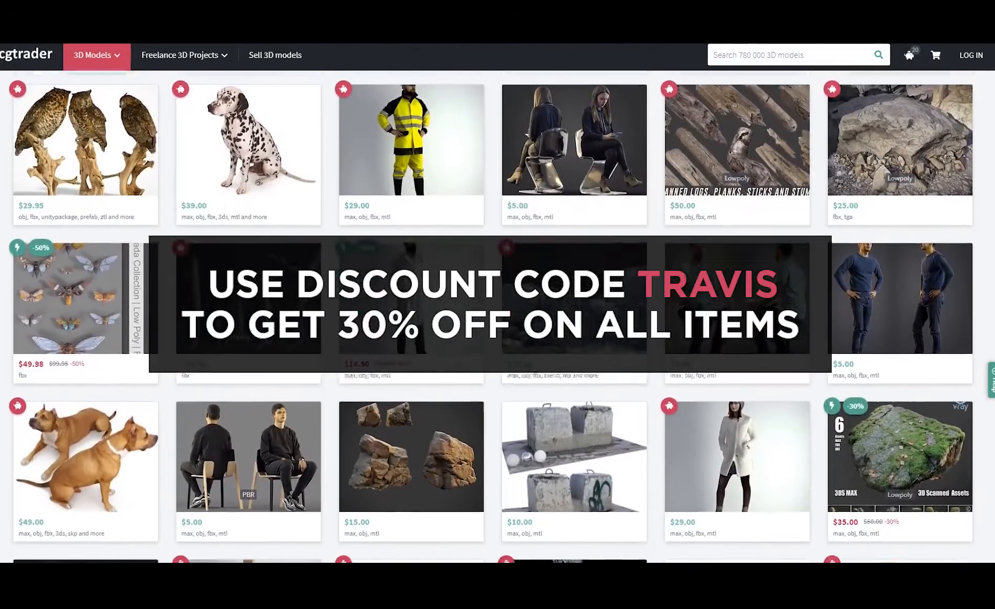
scroll(497, 316, down, 1)
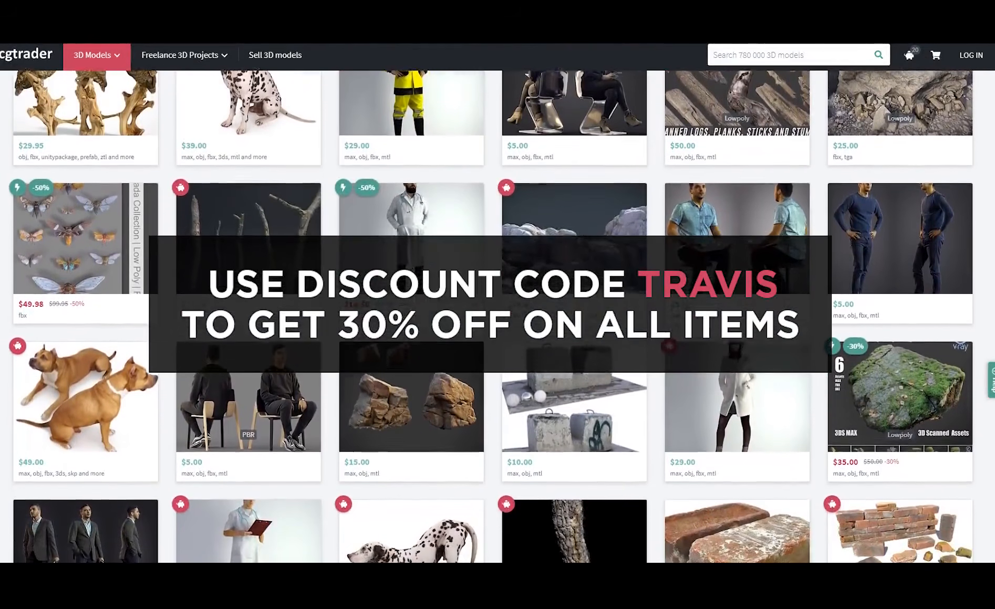
scroll(496, 316, down, 1)
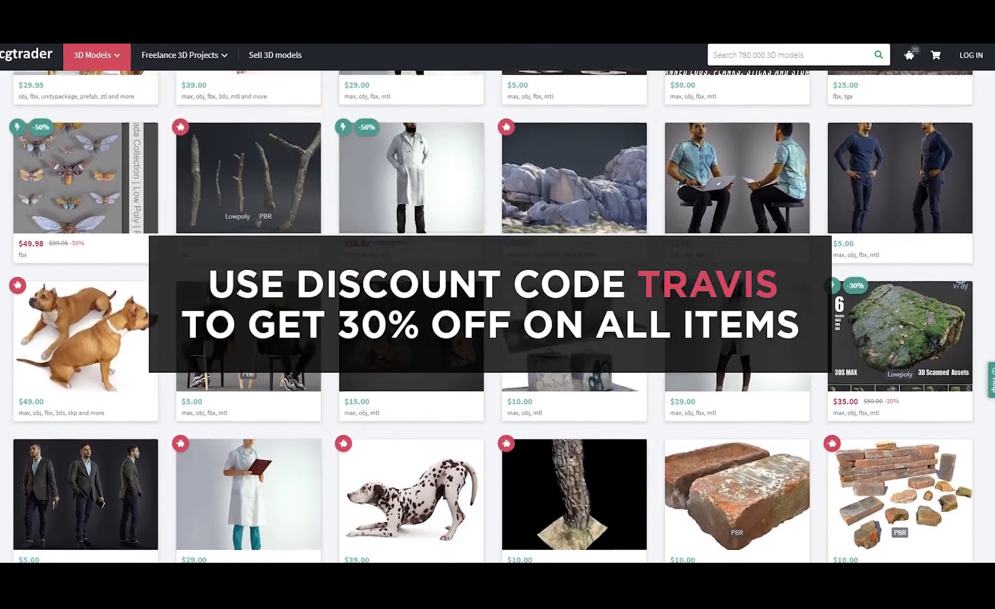
scroll(497, 316, down, 1)
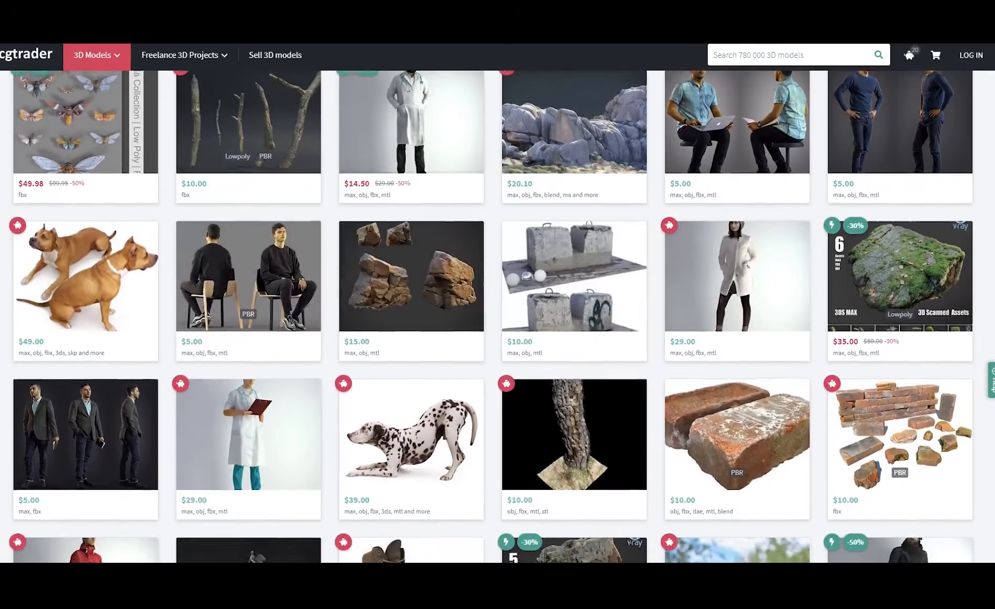
scroll(497, 316, down, 1)
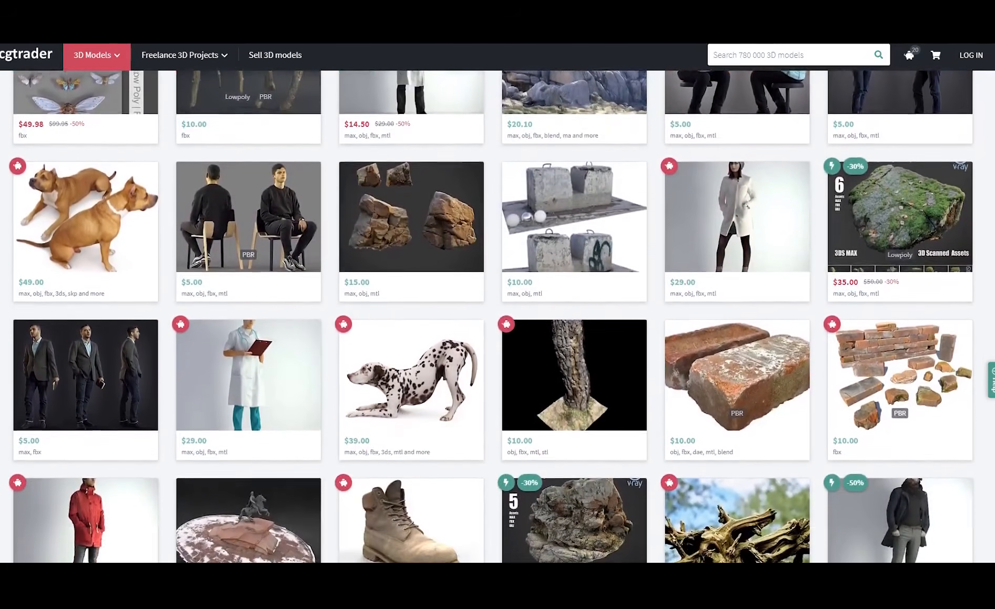
scroll(496, 316, down, 1)
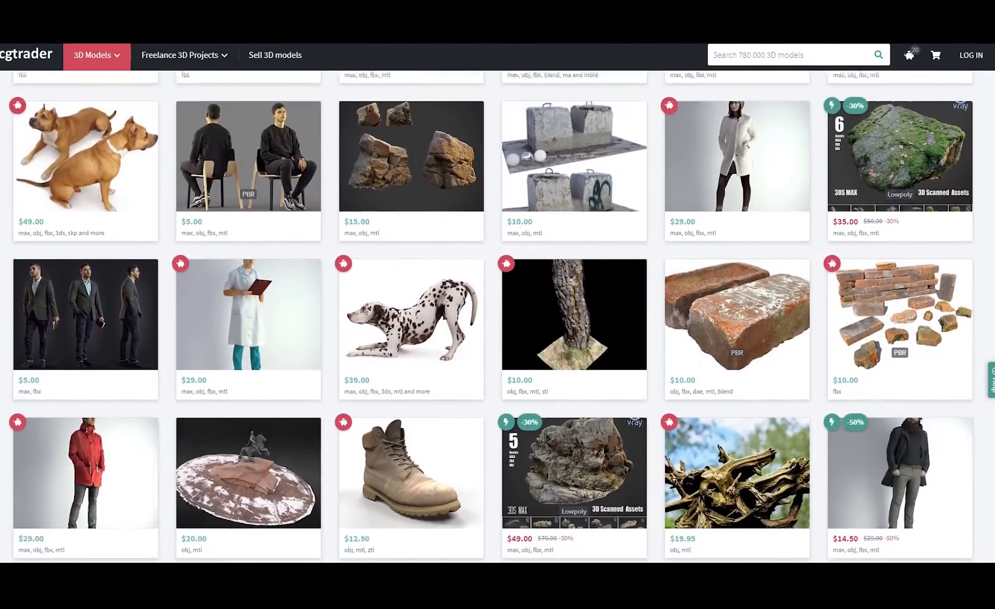
scroll(497, 316, down, 1)
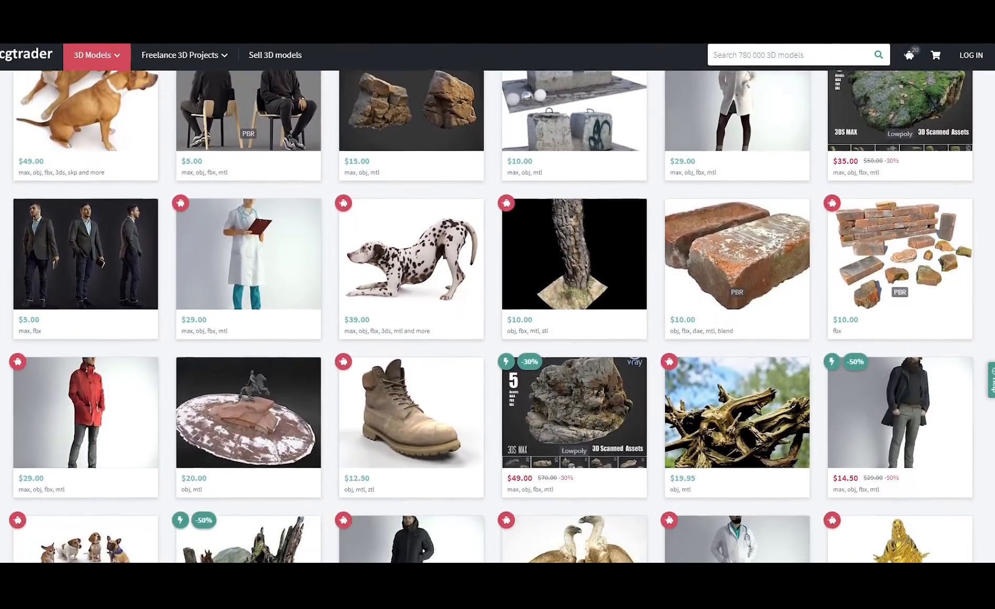
scroll(497, 316, down, 1)
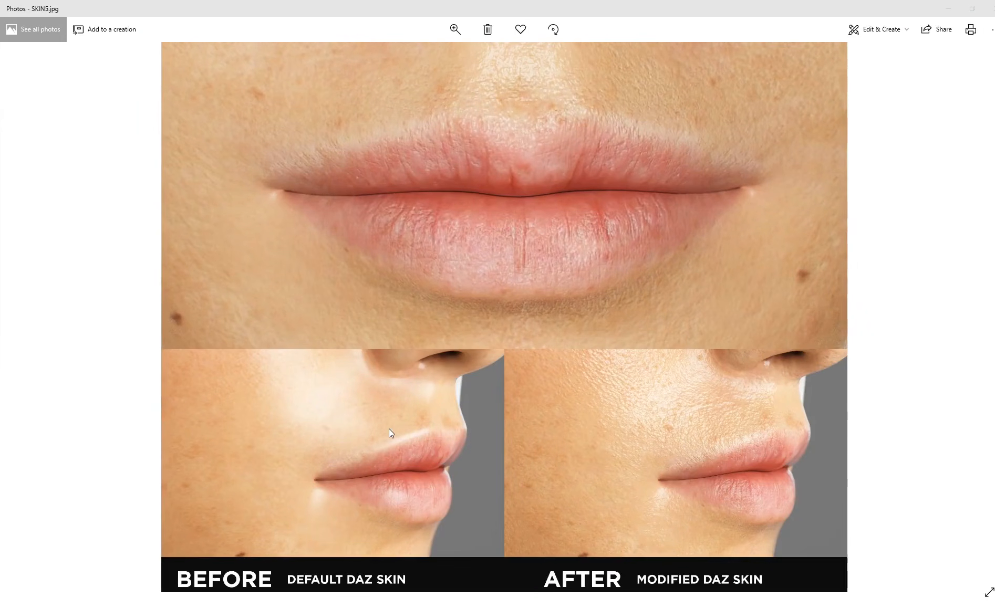
- Examine the before and after skin comparison in SKIN5.jpg up close
scroll(340, 489, up, 2)
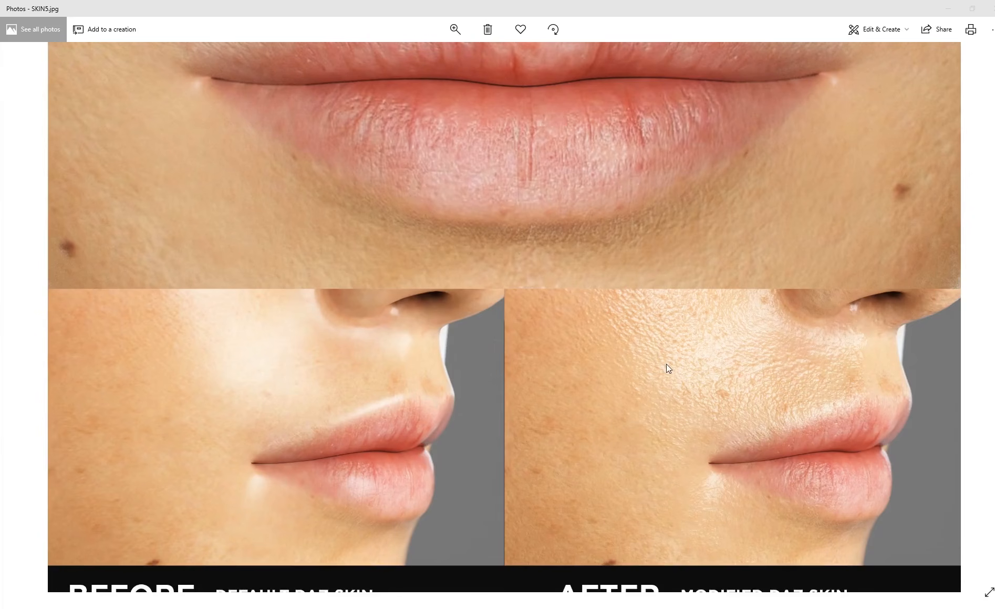
scroll(706, 404, down, 1)
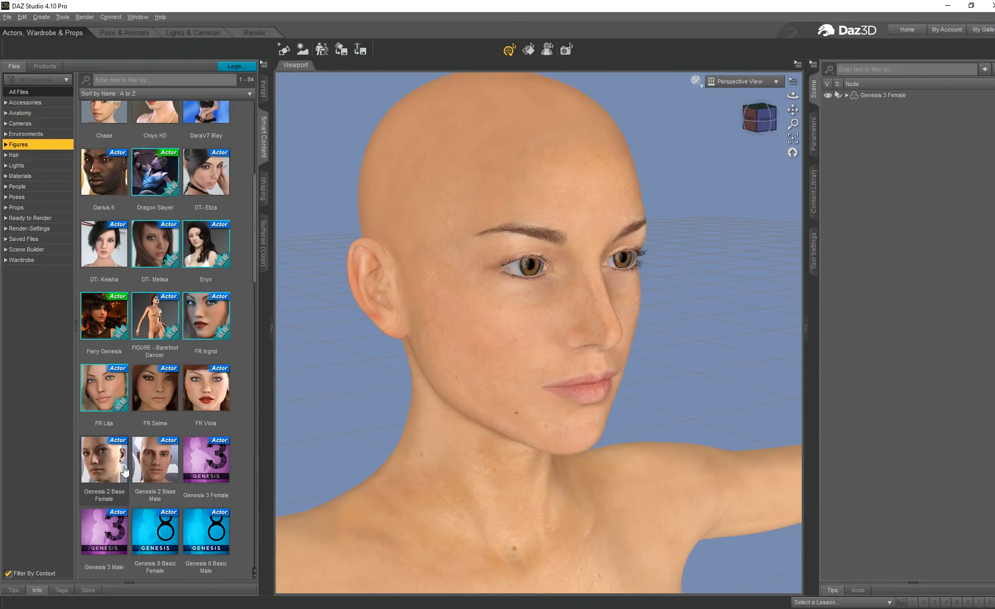
- Start exporting the Genesis 3 Female figure from DAZ Studio and create a DAZ SKIN MODEL folder inside the desktop's Daz Skin Tutorial folder
mouse_move(125, 471)
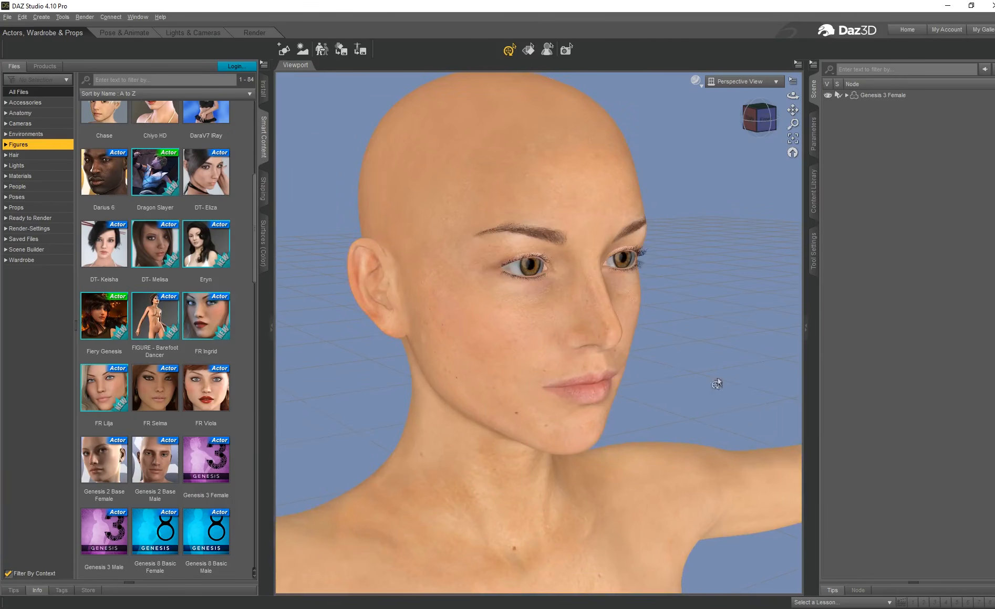
click(8, 17)
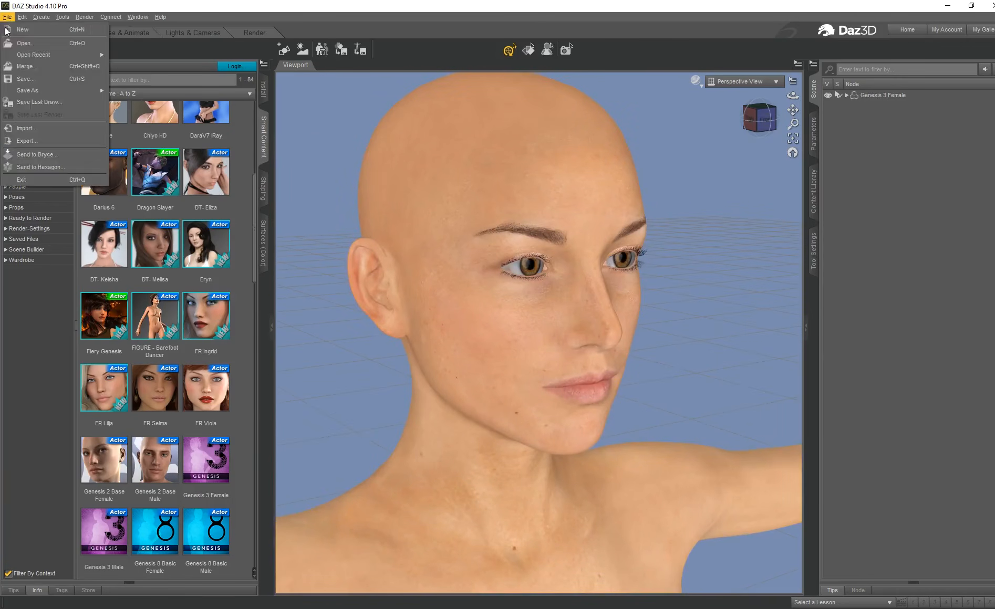
click(48, 145)
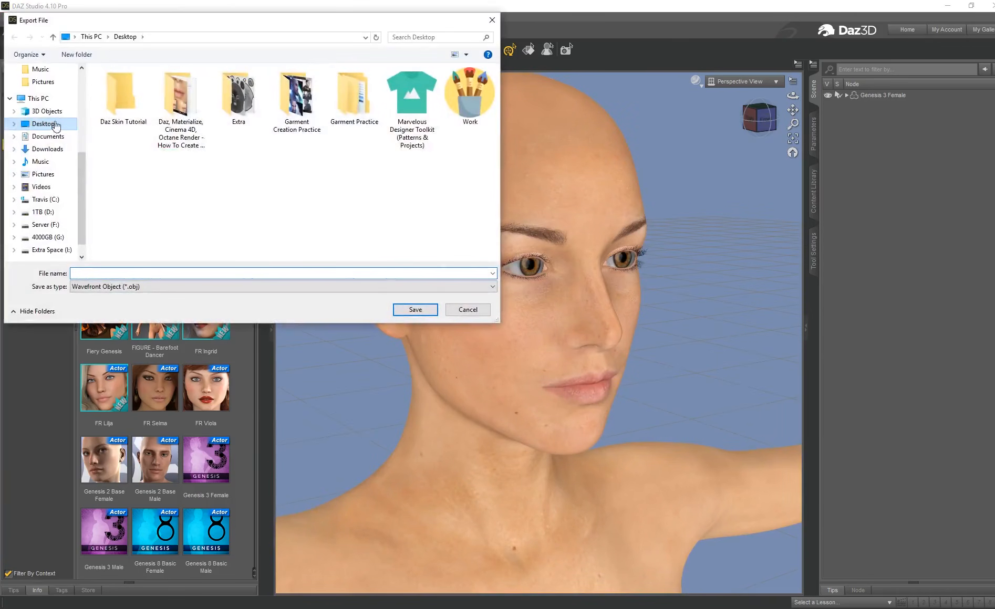
double_click(121, 97)
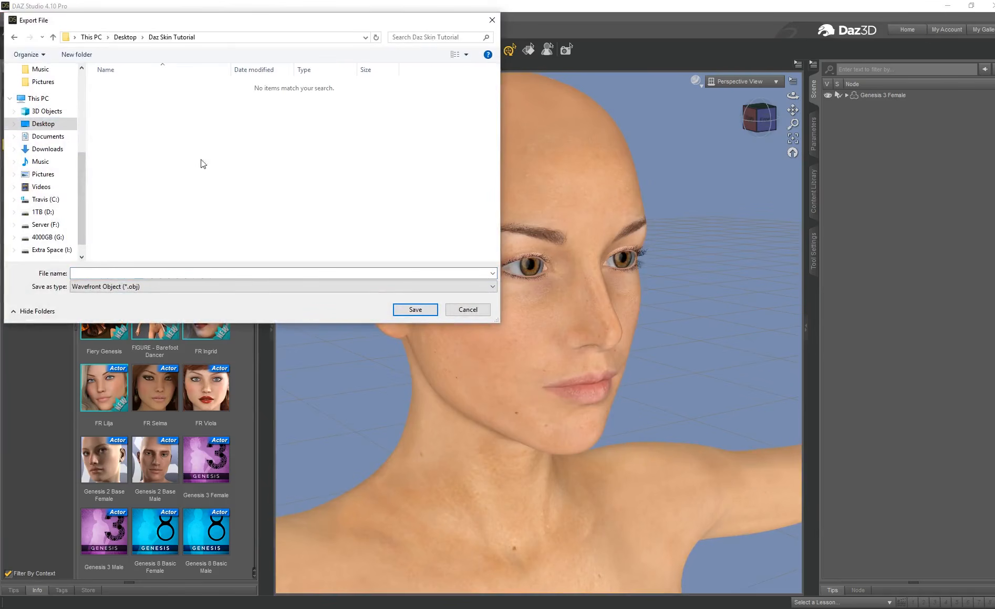
right_click(204, 164)
mouse_move(191, 278)
click(232, 275)
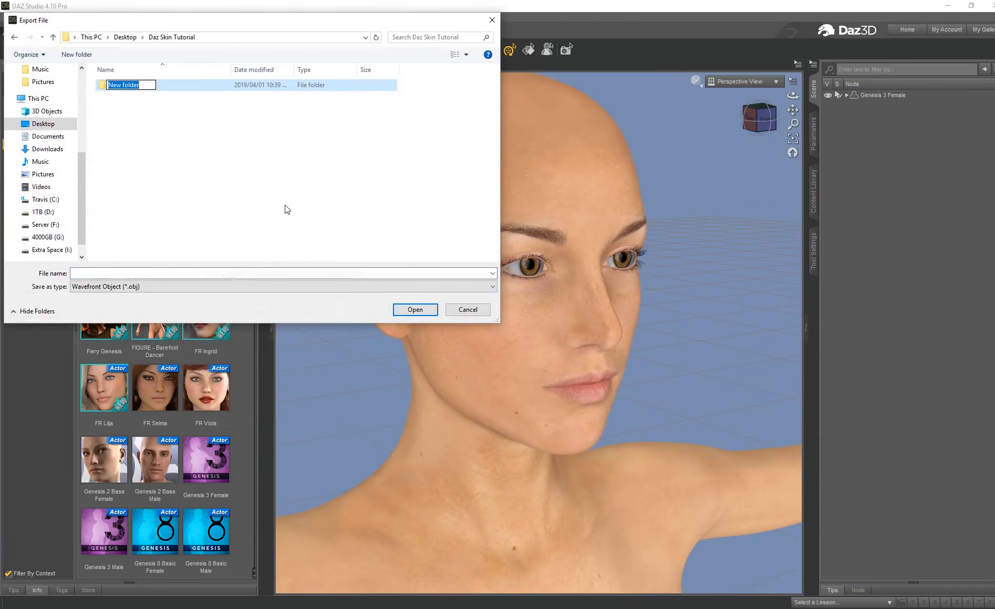
text(D)
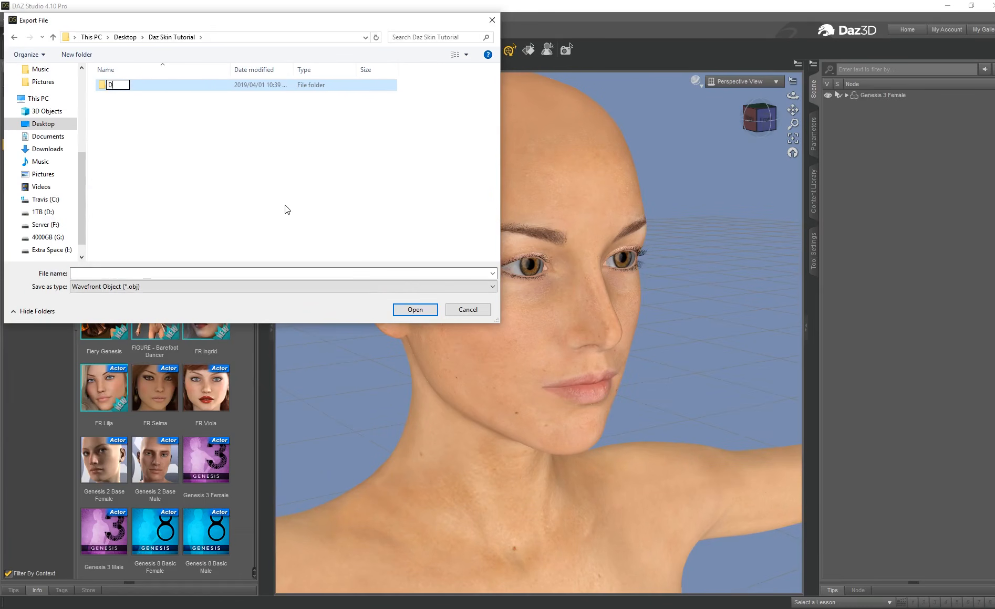
text(AZ SKIN MODEL)
key(Return)
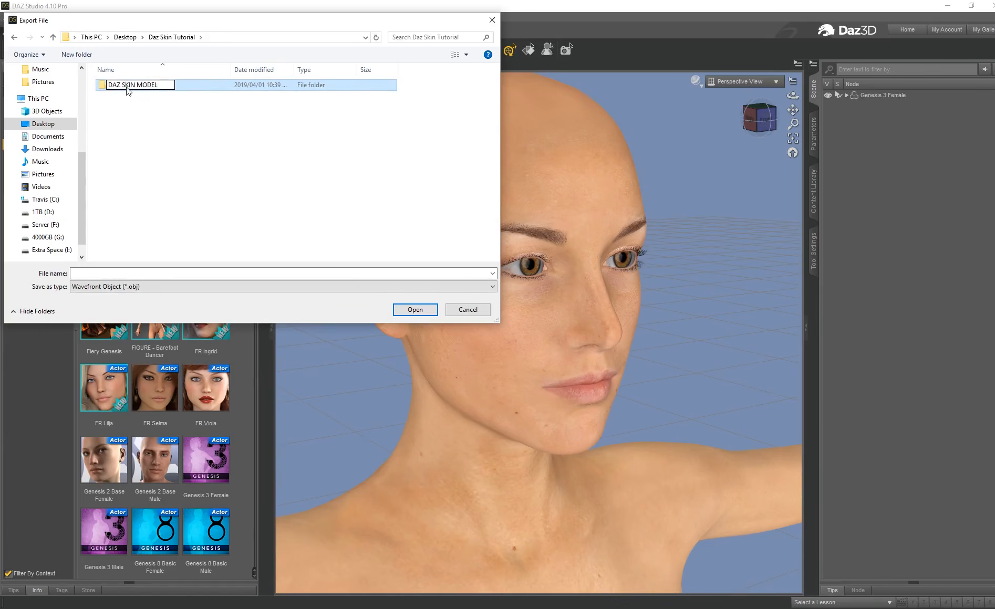
- Export the figure into the DAZ SKIN MODEL folder as a Wavefront OBJ named daz_tutorial, with Collect Maps enabled
double_click(131, 86)
click(130, 273)
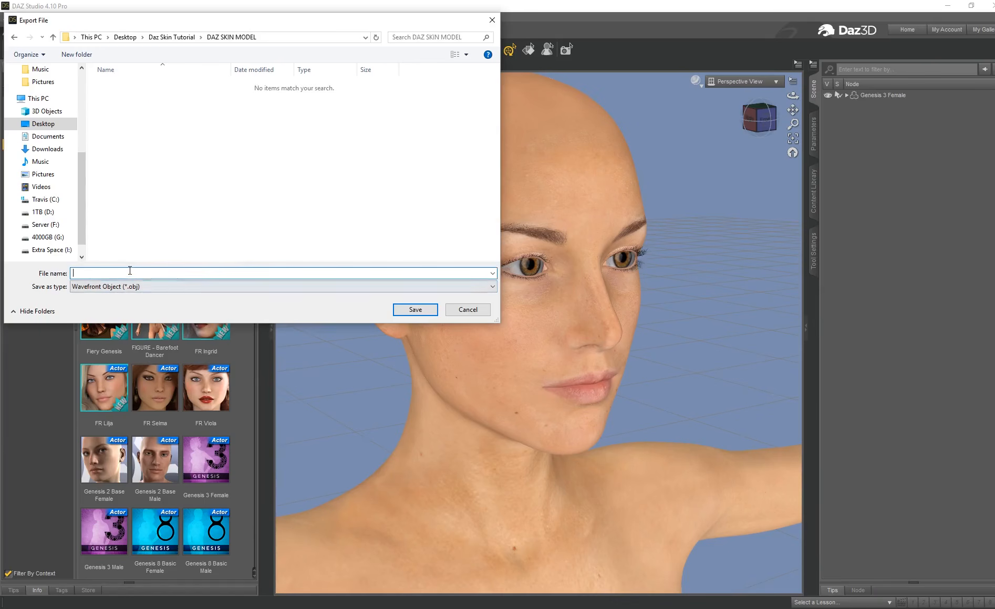
text(daz_tutorial)
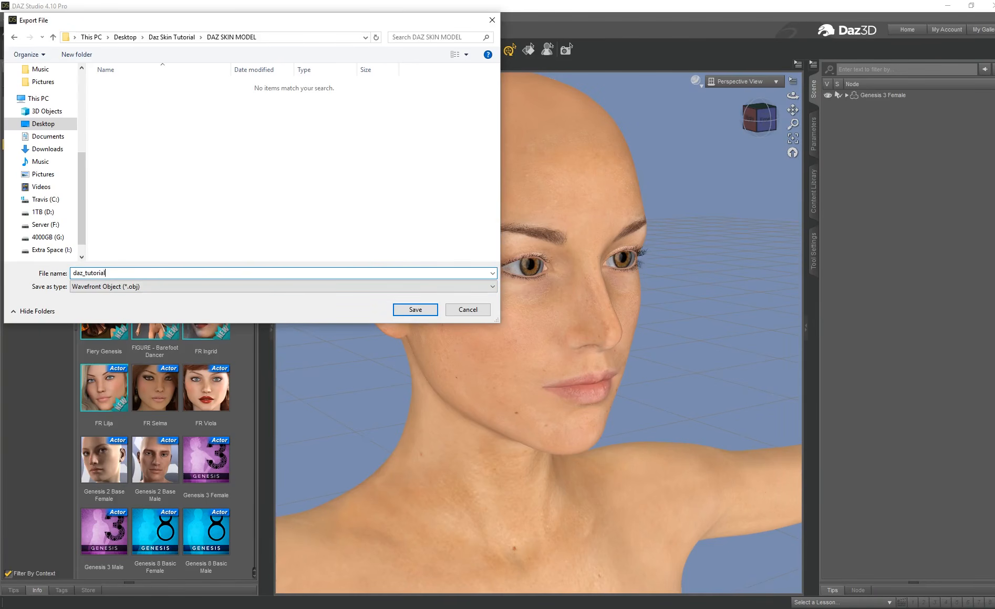
click(415, 310)
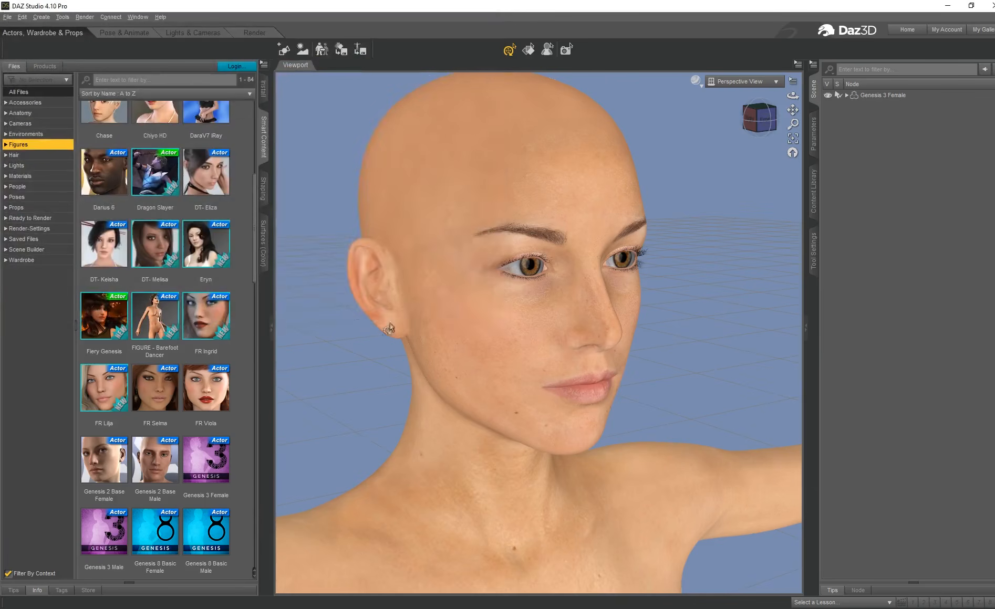
click(423, 342)
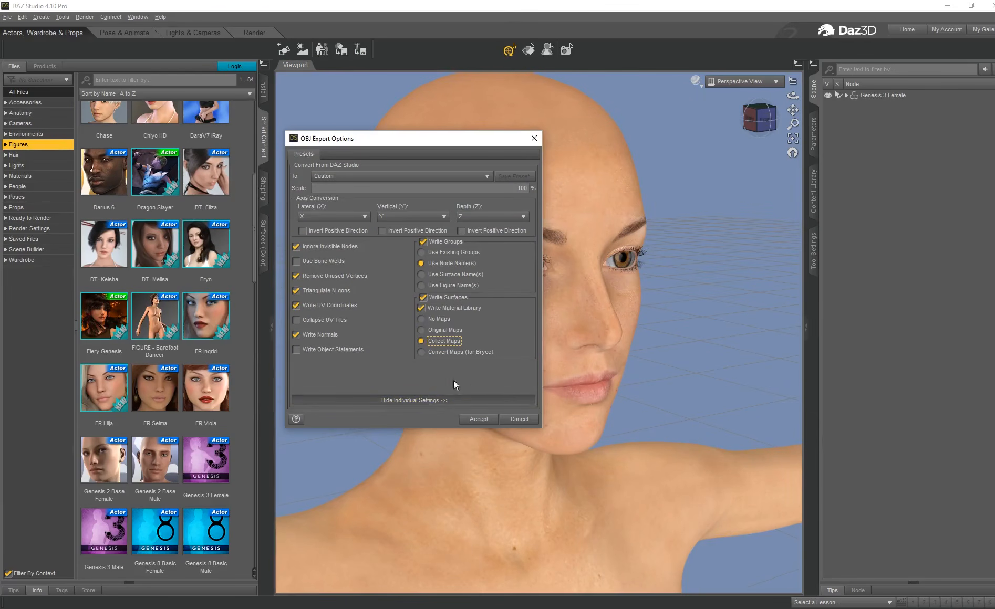
click(479, 419)
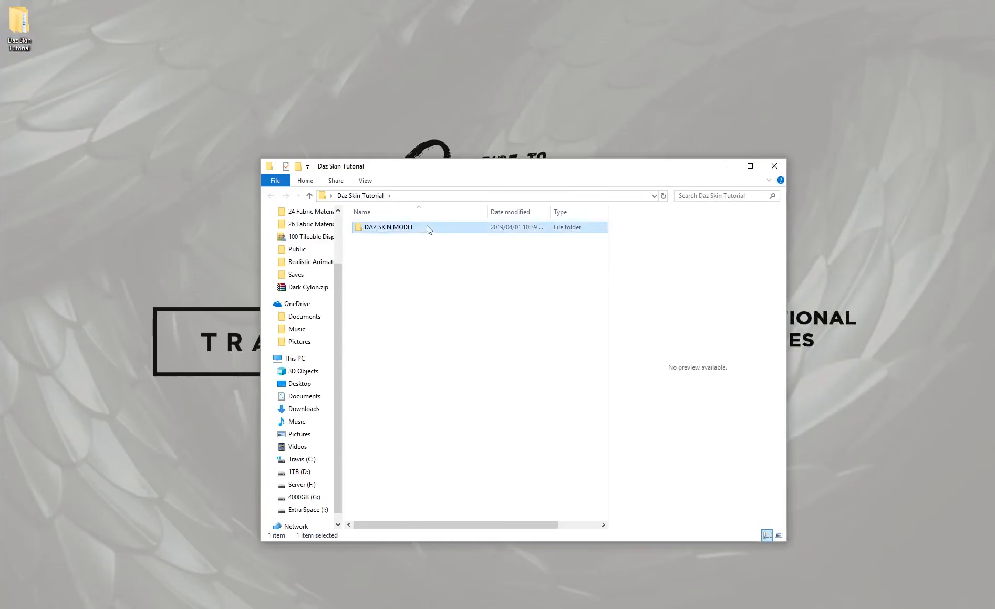
- Open the exported Maps folder inside DAZ SKIN MODEL and preview the face, lashes and eye reflection textures
double_click(429, 227)
double_click(378, 243)
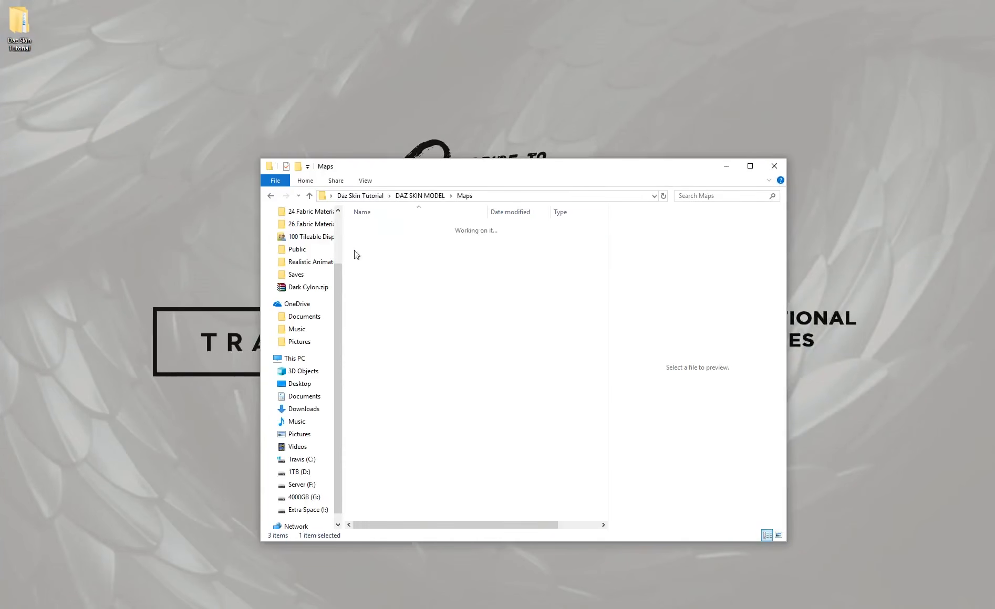
click(557, 250)
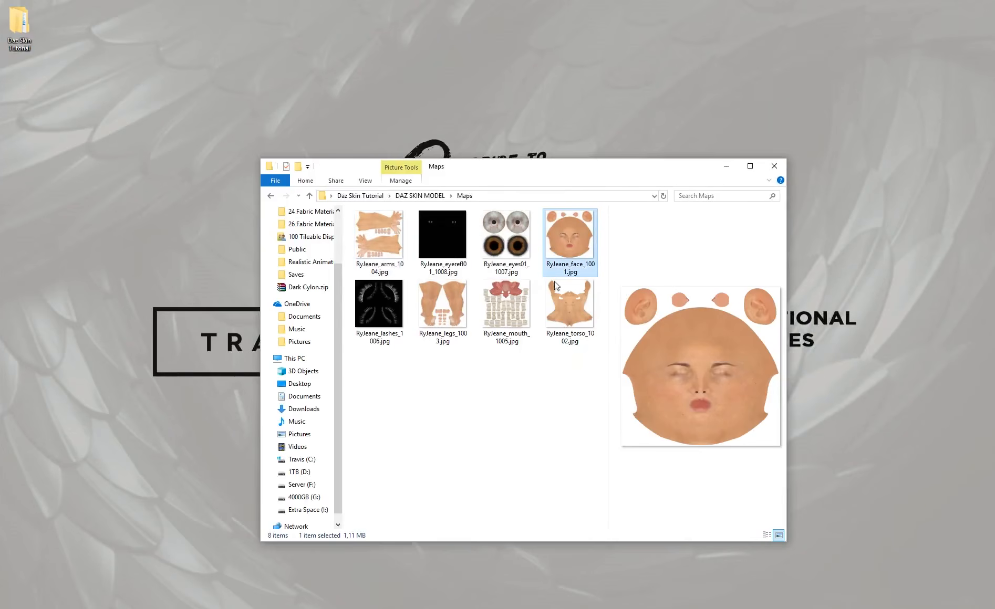
click(378, 310)
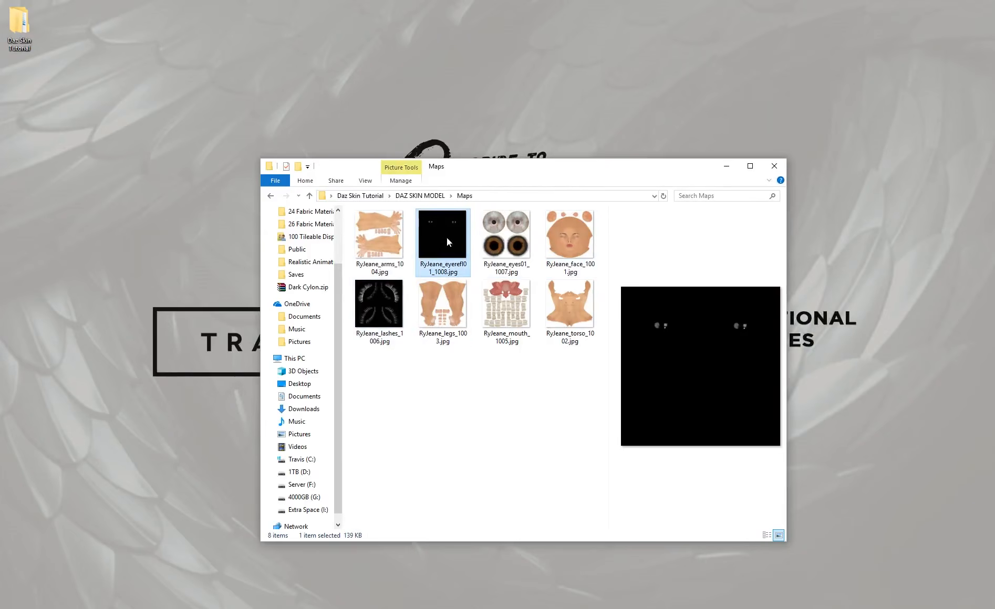
click(449, 246)
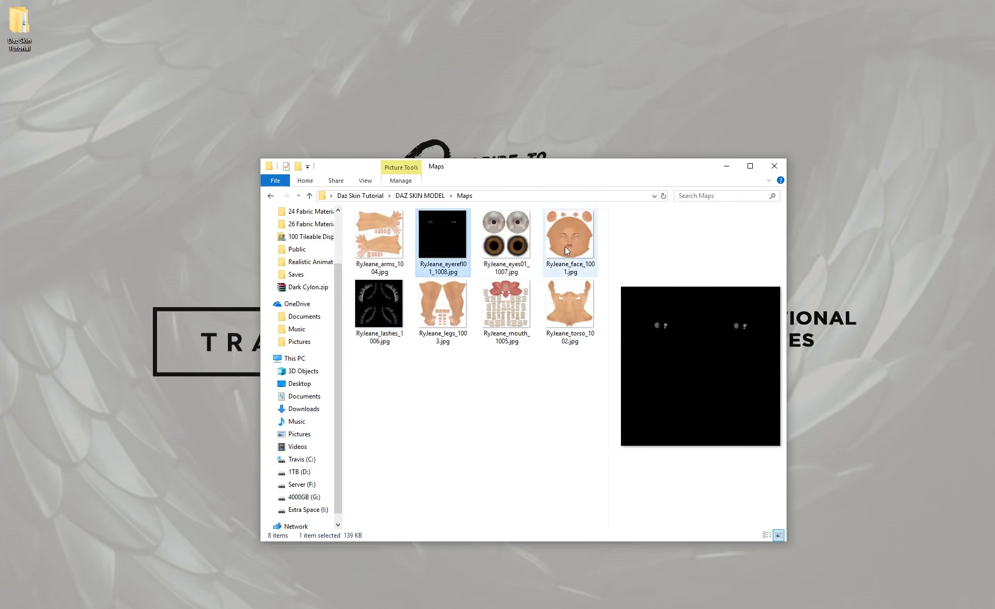
click(566, 246)
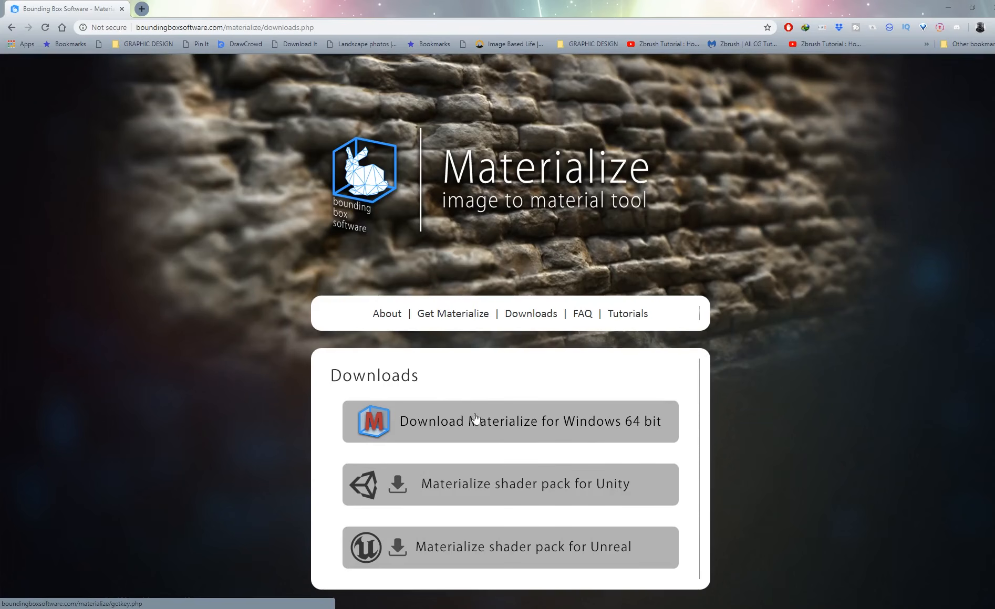
- Launch Materialize from the Materialize_1.78 folder and maximize its window
scroll(453, 404, down, 1)
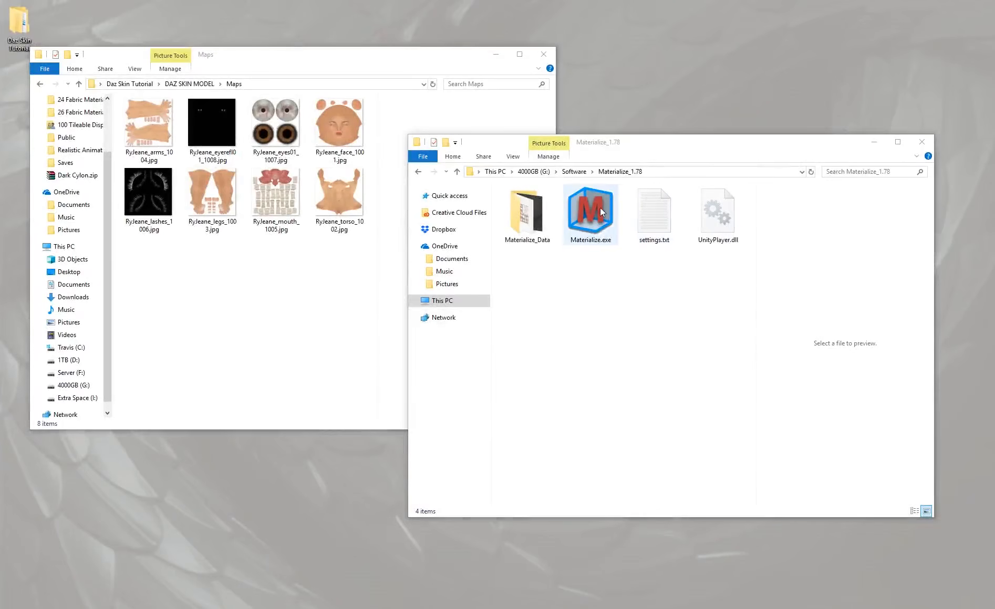
click(597, 220)
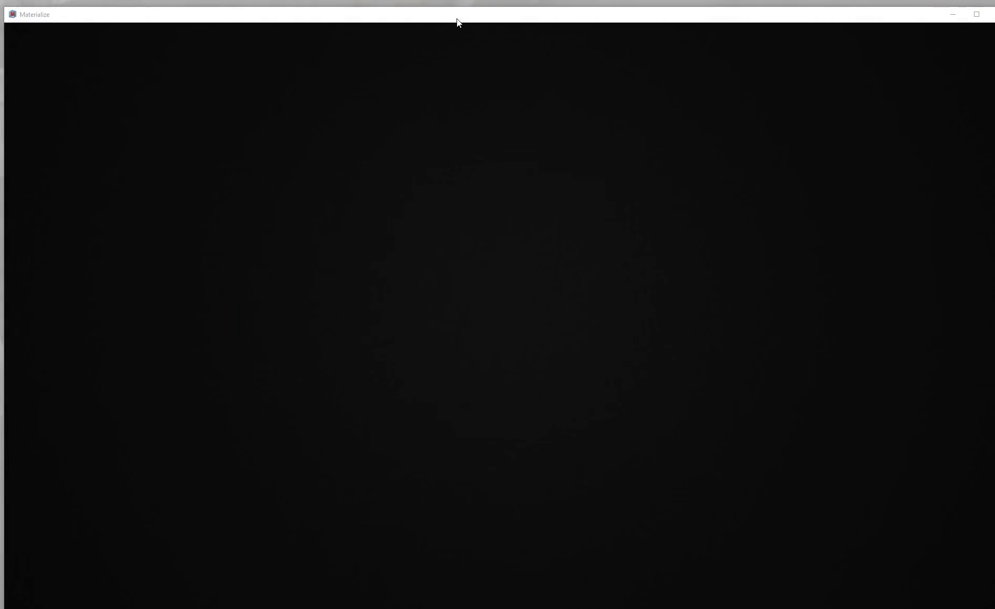
double_click(580, 17)
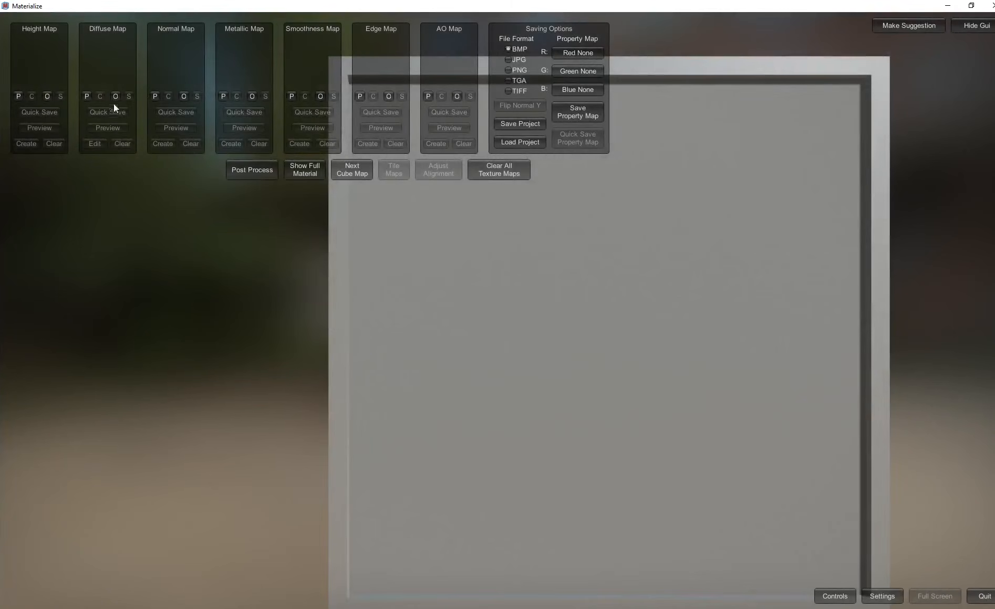
- Load RyJeane_face_1001.jpg from the desktop's Daz Skin Tutorial > DAZ SKIN MODEL > Maps folder as the diffuse map
click(115, 98)
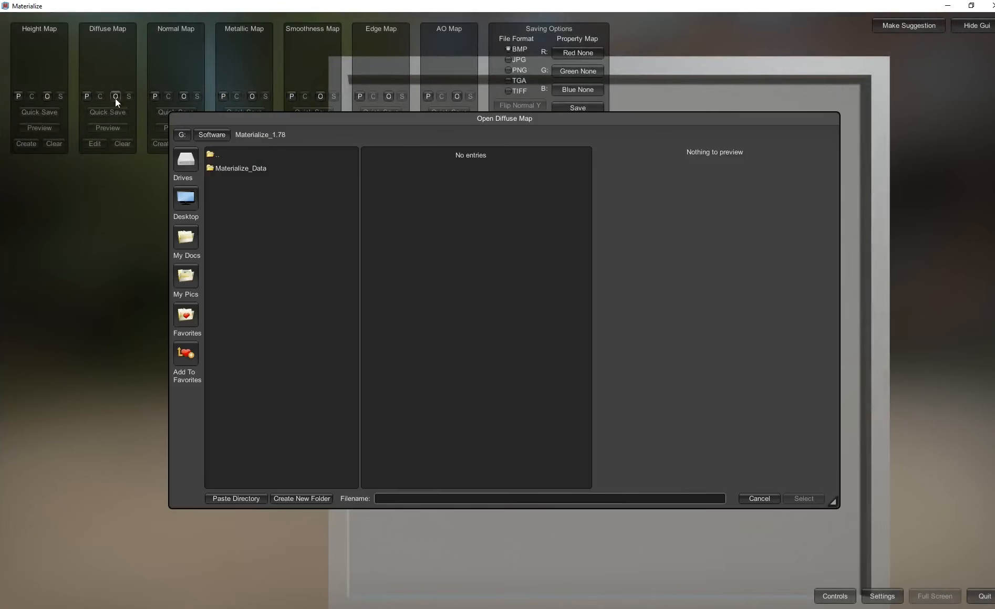
click(189, 204)
double_click(250, 169)
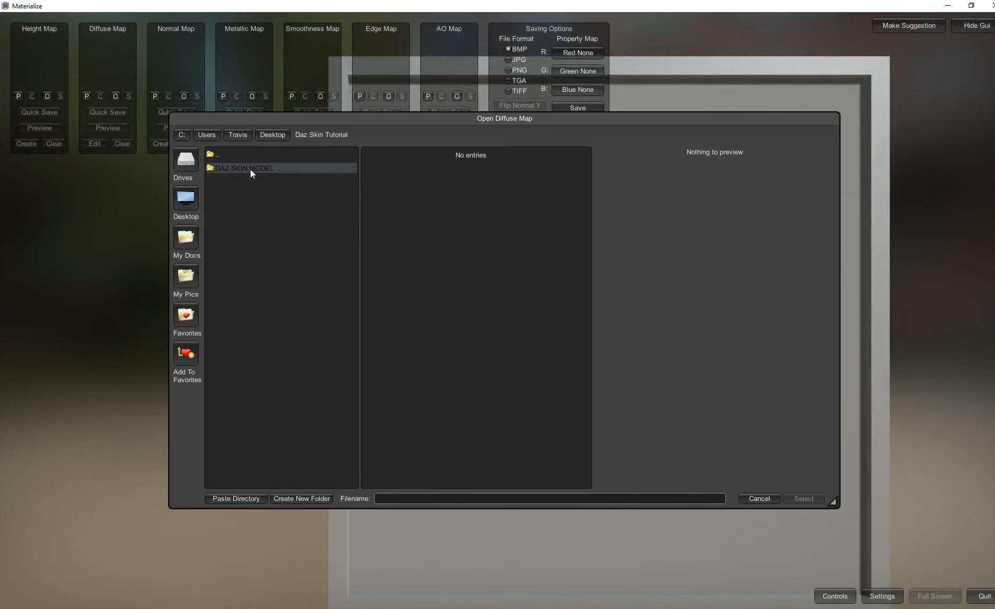
double_click(248, 170)
double_click(248, 172)
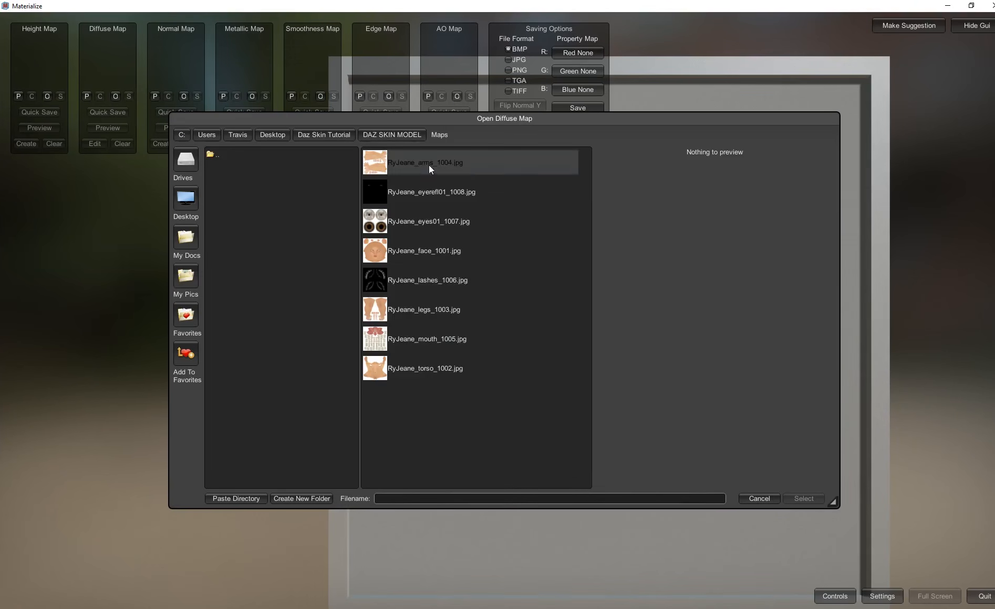
click(440, 252)
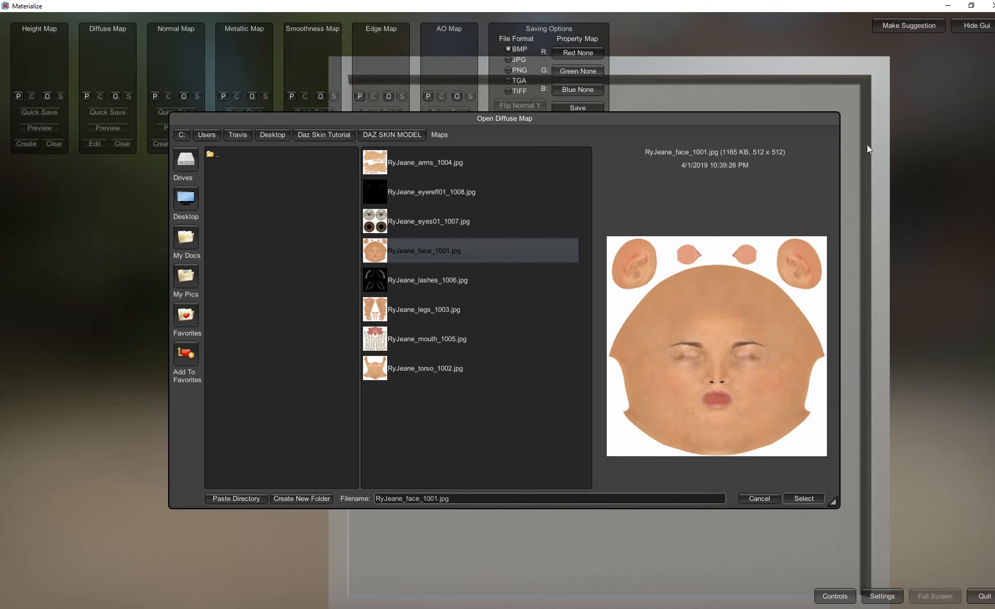
key(Return)
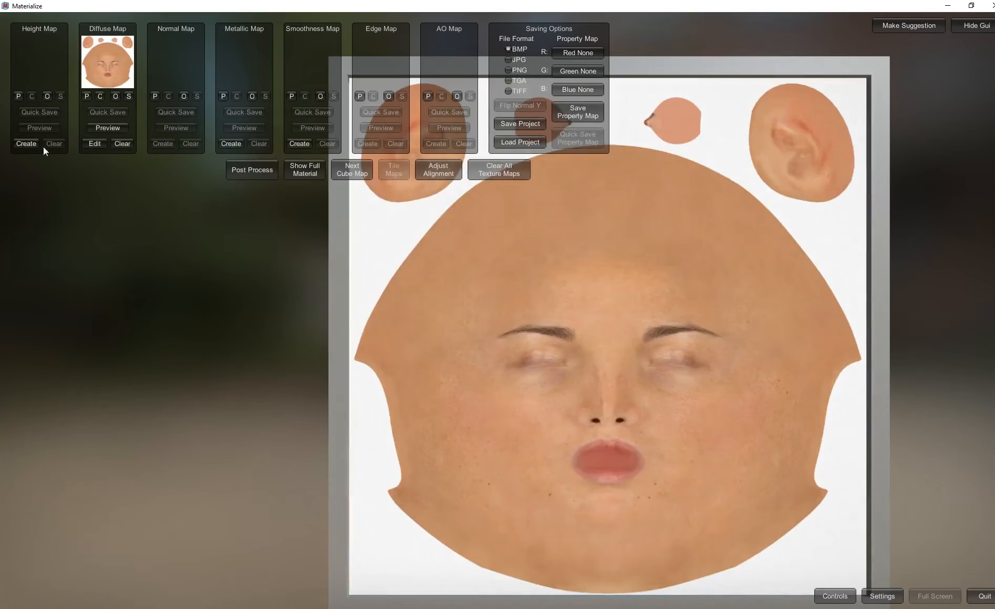
- Start a height map from the diffuse, reveal it fully, and set the first two frequency weights to minimum and the other five to maximum
click(27, 143)
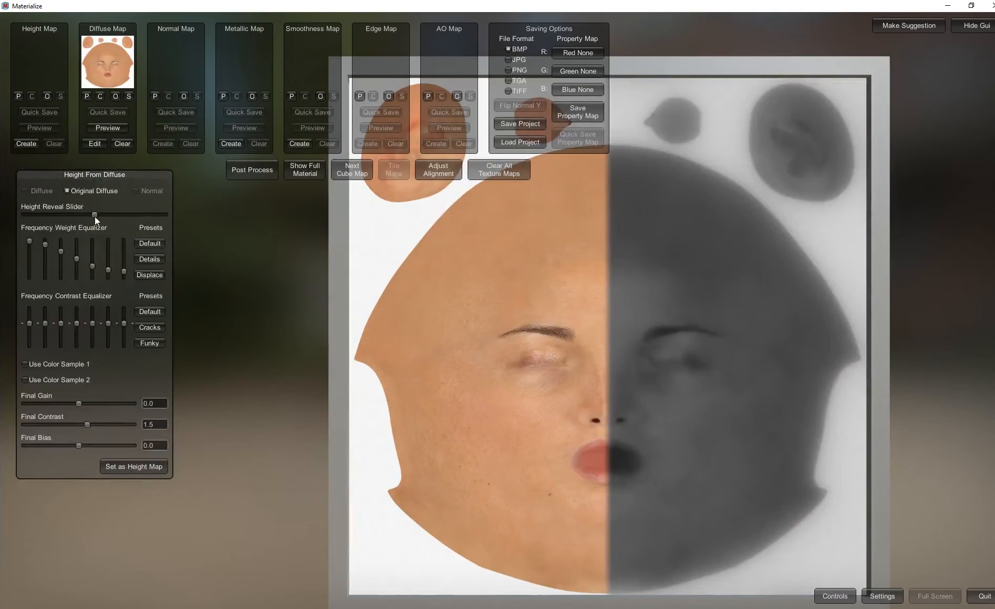
drag(94, 215, 15, 223)
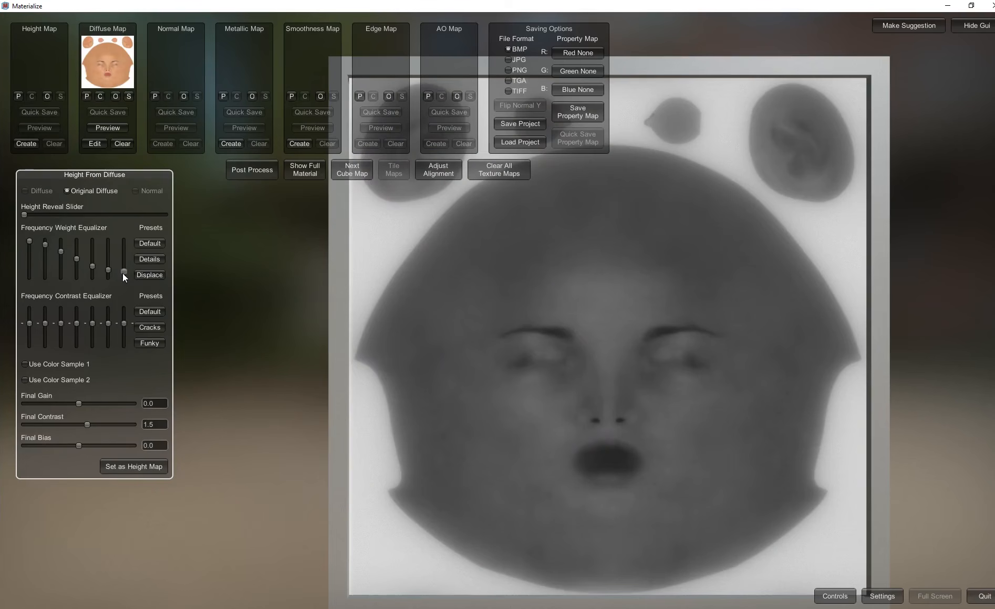
drag(124, 272, 131, 222)
scroll(112, 266, down, 2)
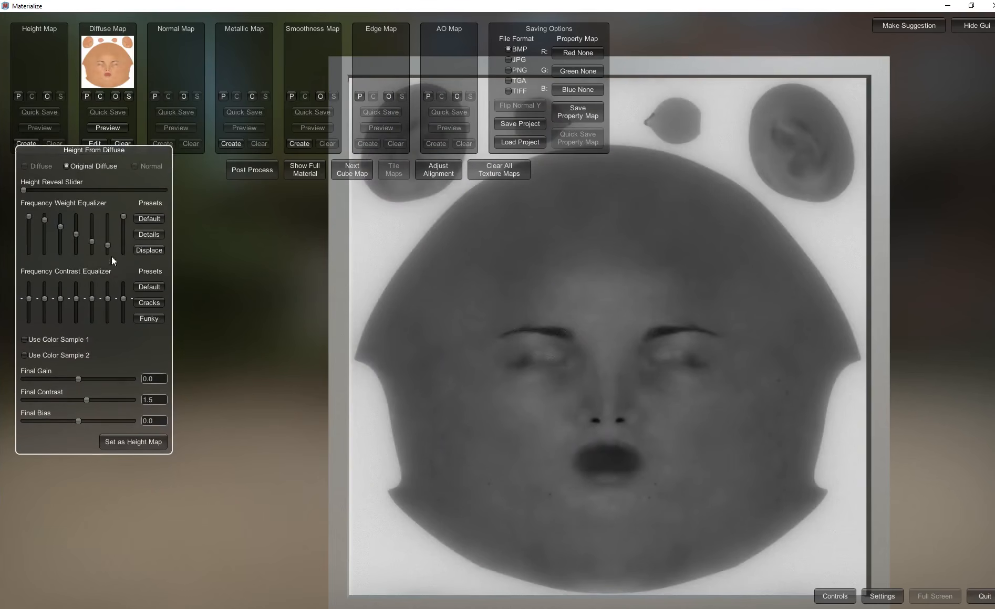
click(110, 224)
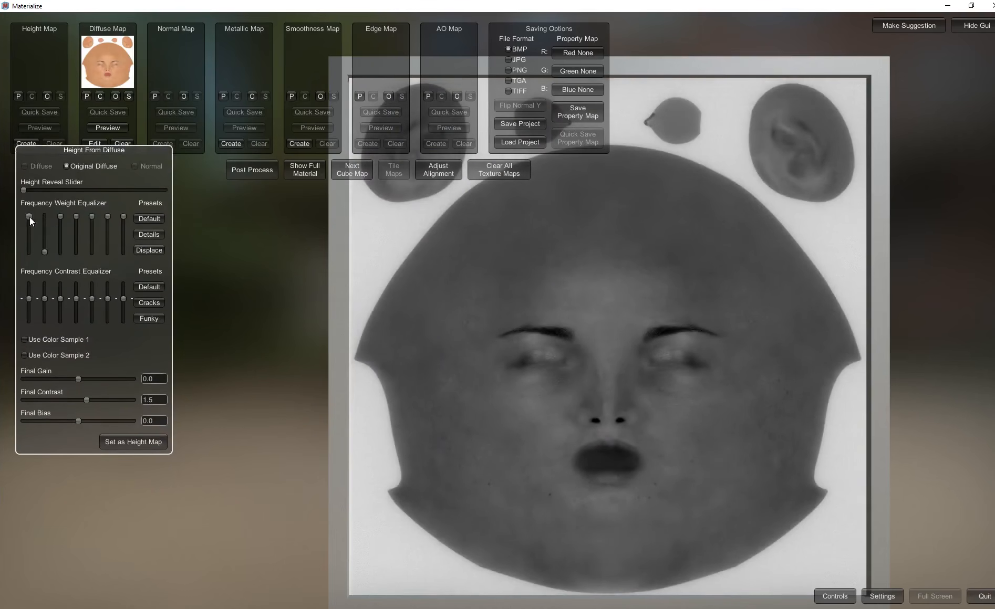
drag(29, 217, 29, 251)
scroll(590, 424, up, 3)
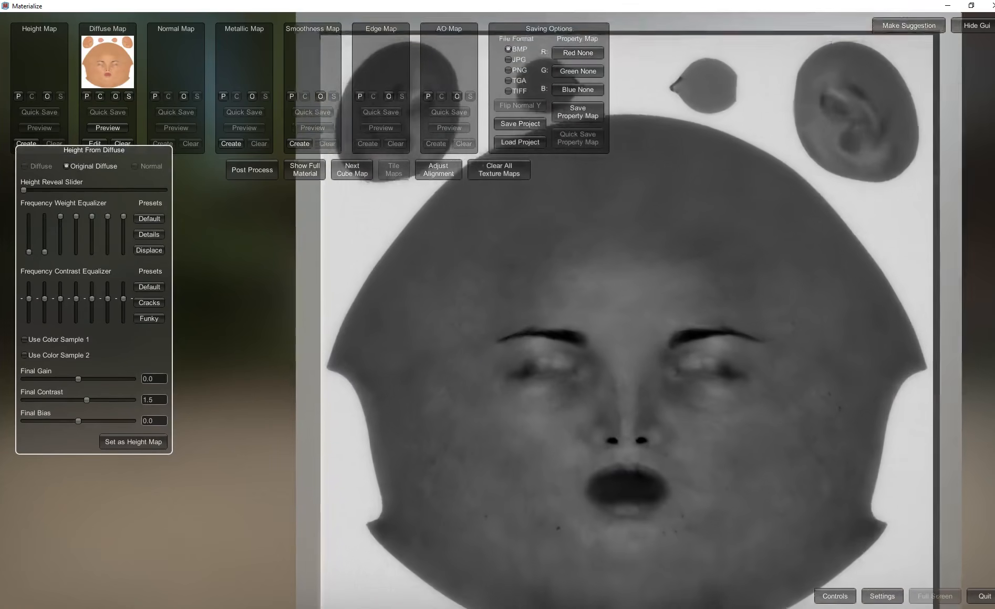
- Raise the height map's Final Contrast to 1.8846, check the facial detail, and set the result as the height map
drag(86, 400, 89, 402)
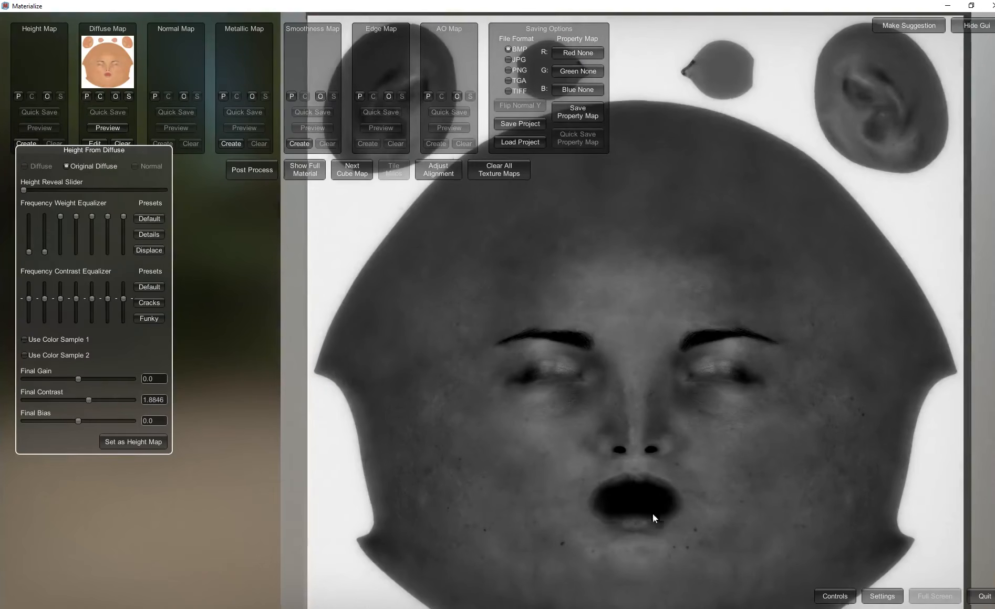
scroll(652, 514, up, 5)
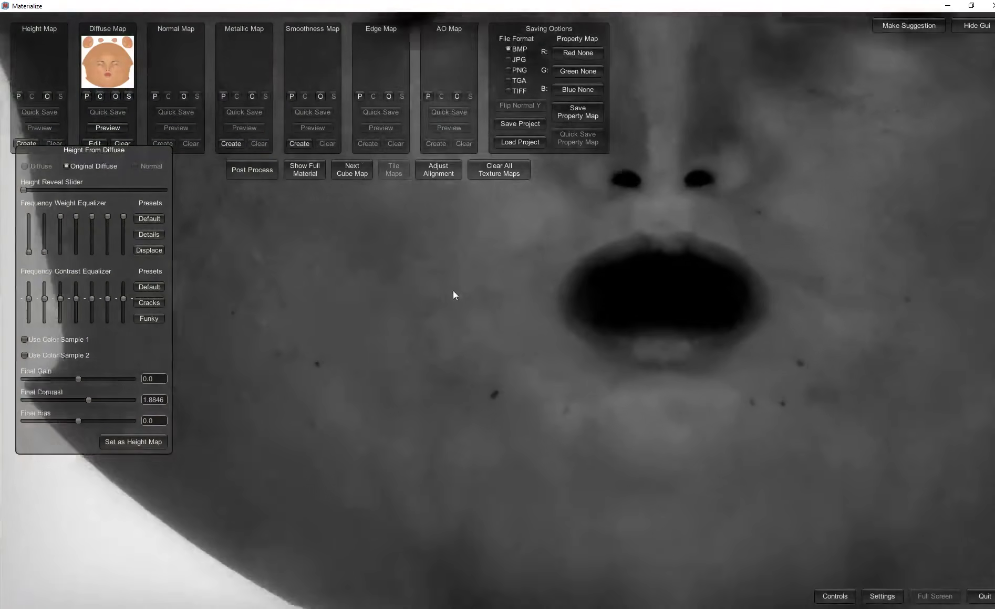
middle_drag(453, 290, 474, 344)
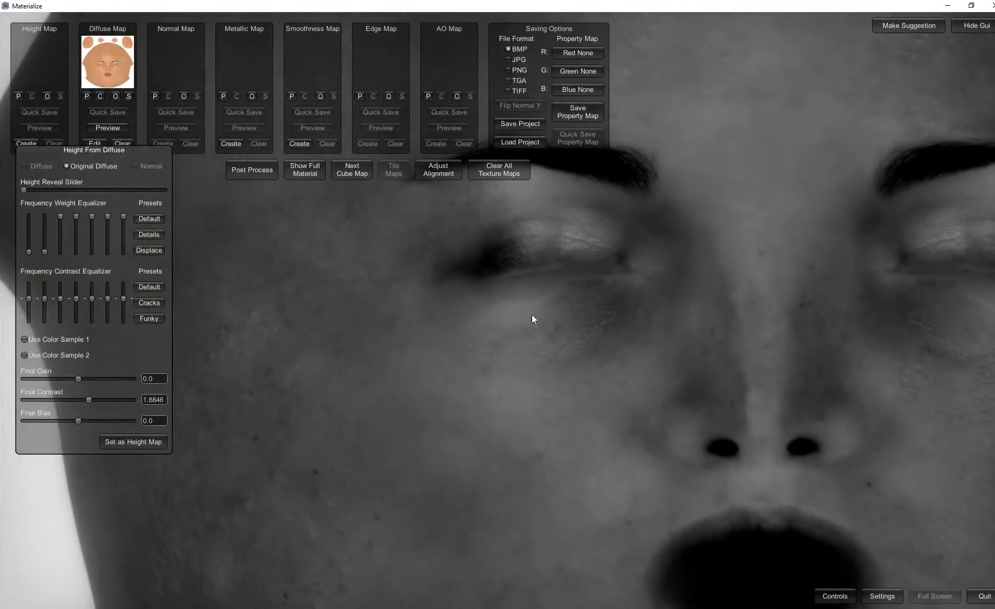
scroll(567, 424, down, 3)
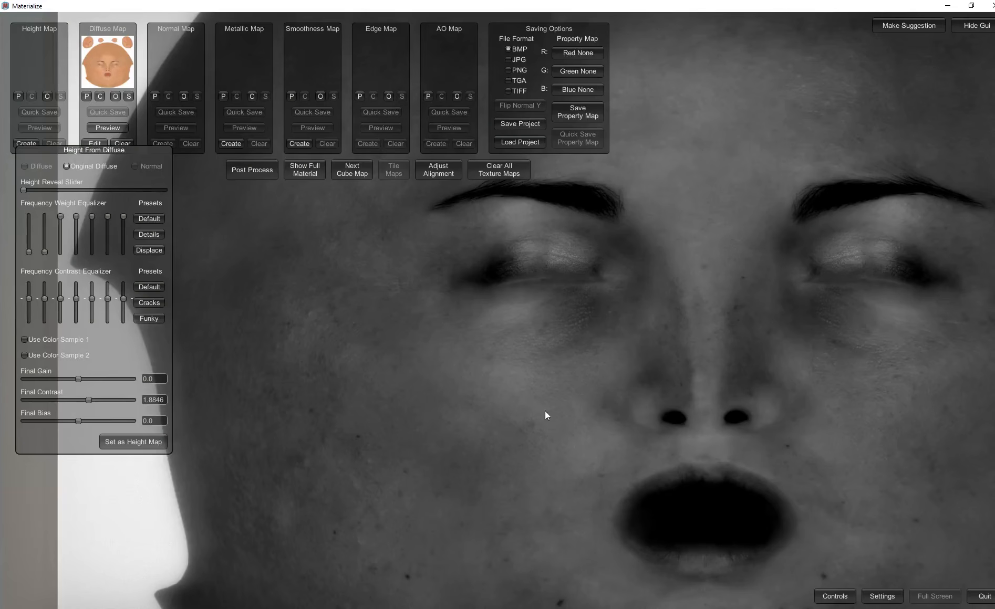
scroll(583, 411, down, 2)
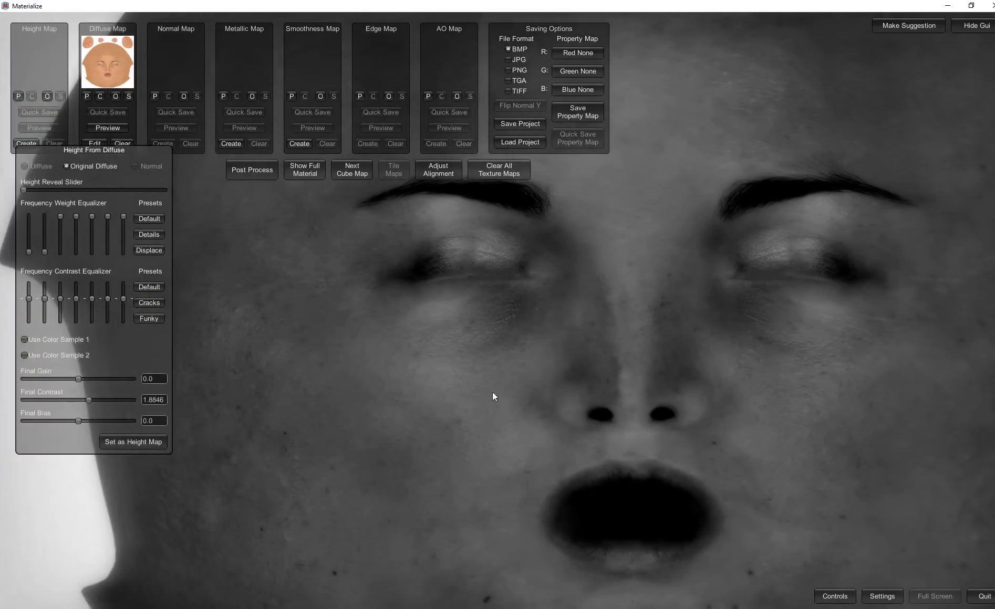
click(123, 443)
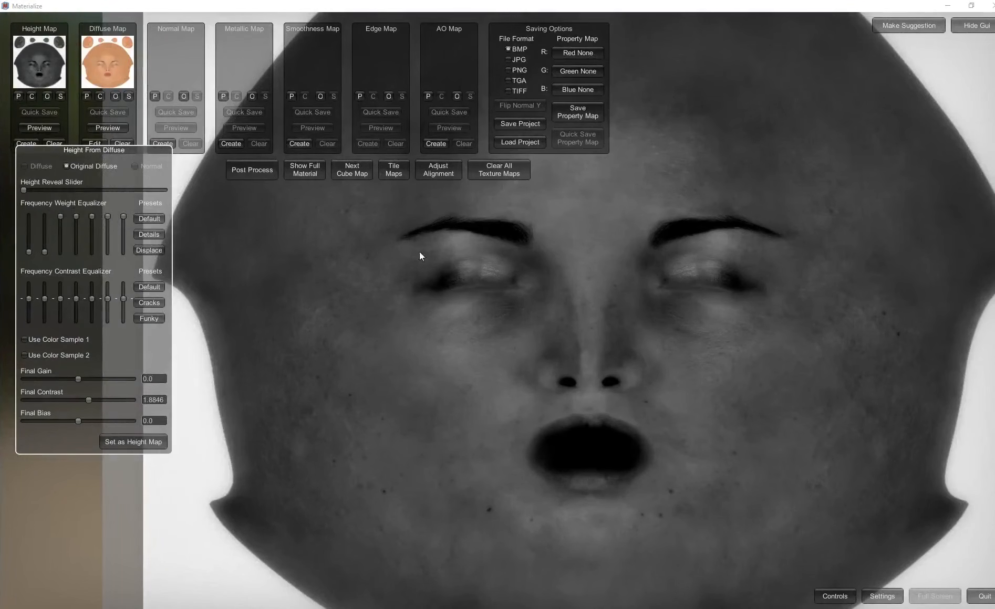
- Start a metallic map from the diffuse, reveal it fully, raise the Low and Lum levels, and slightly lower Sat
click(230, 143)
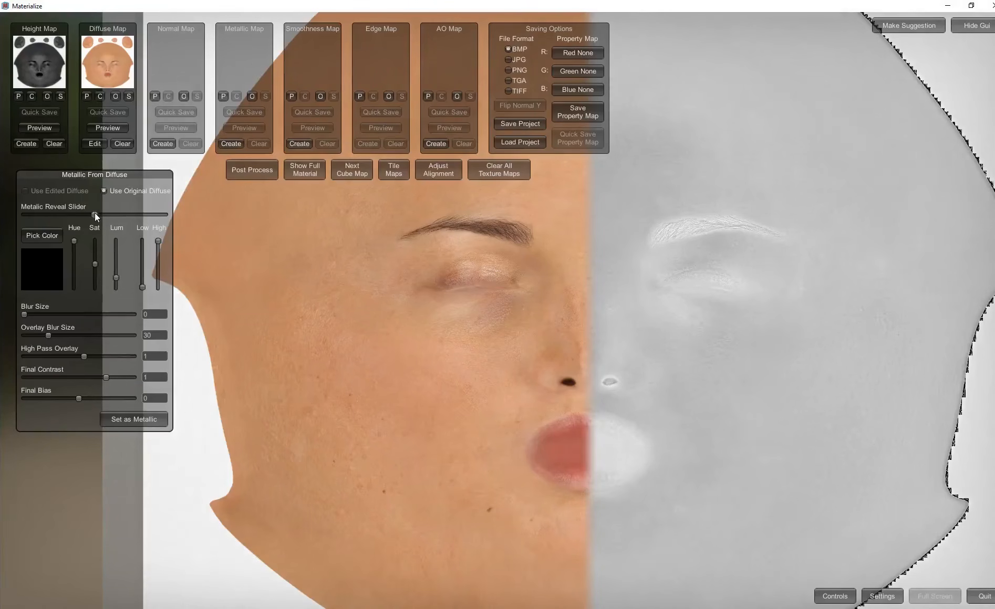
drag(95, 215, 24, 215)
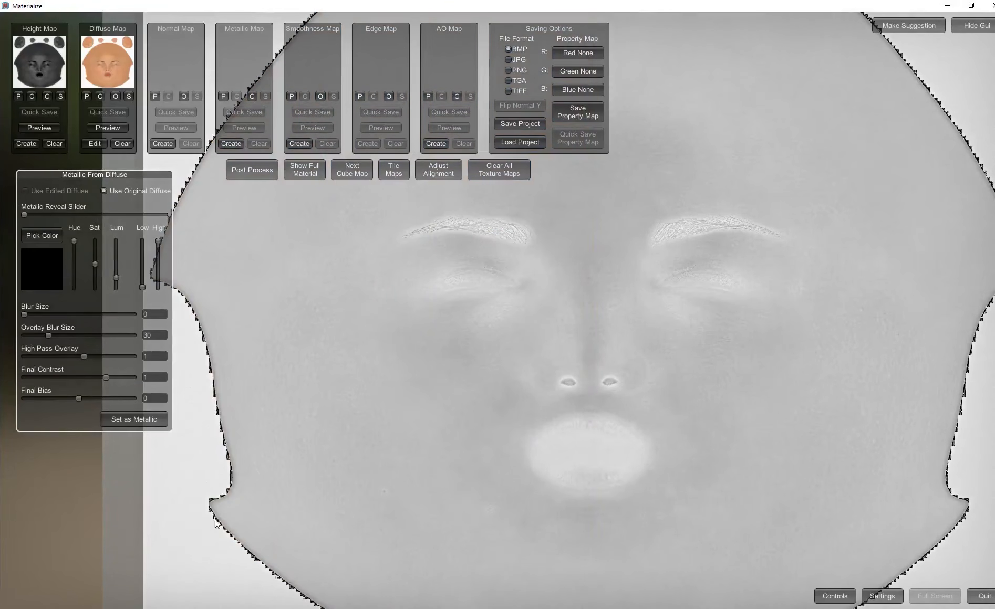
scroll(381, 400, down, 3)
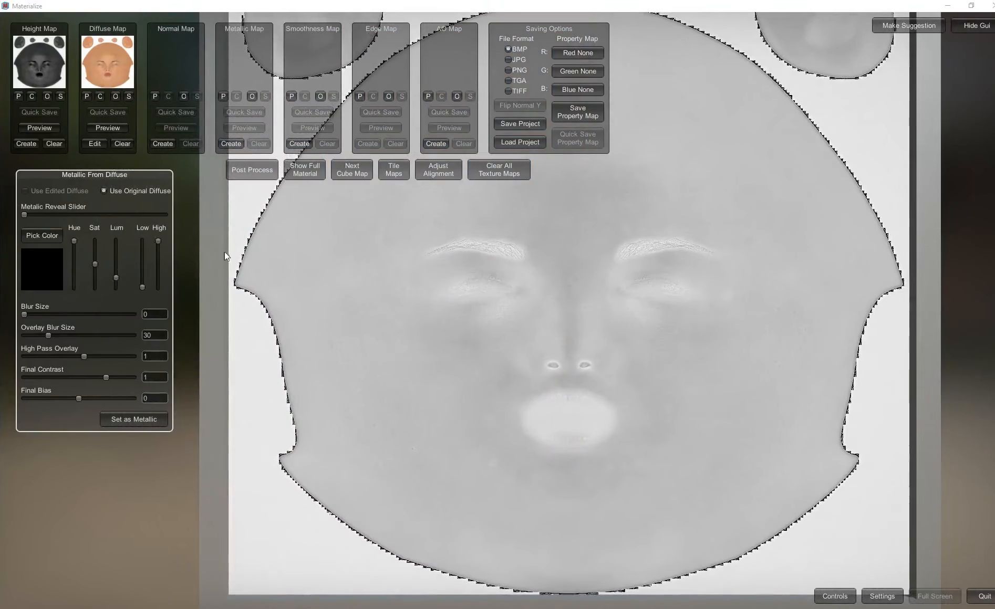
drag(141, 287, 115, 271)
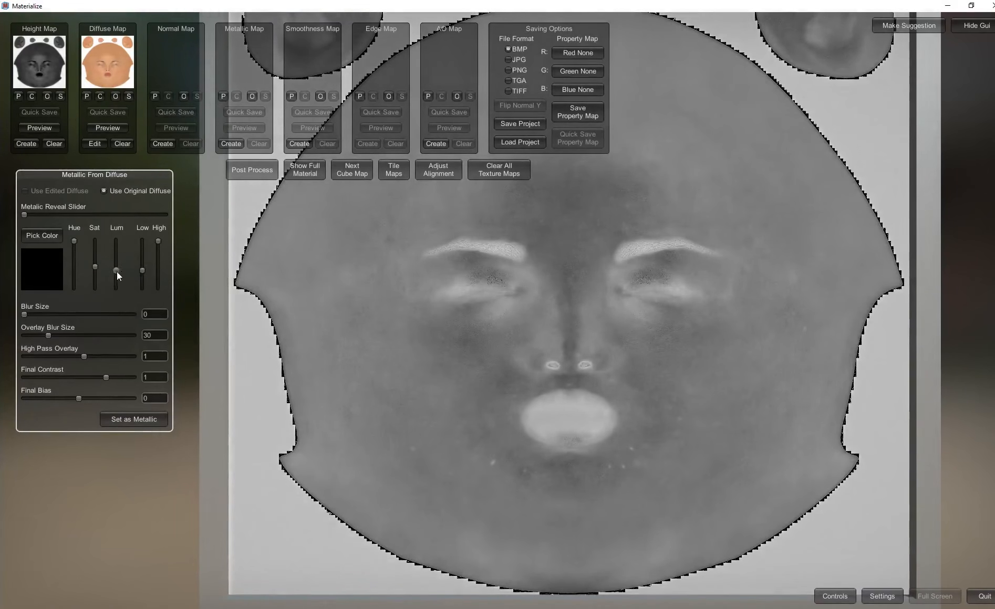
drag(116, 271, 115, 273)
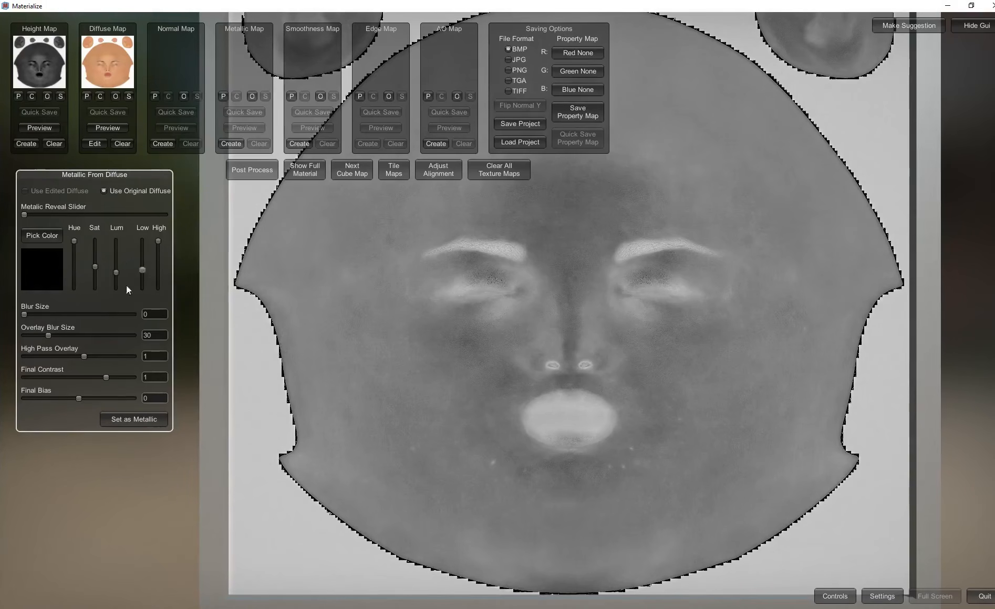
- Raise the metallic map's High Pass Overlay to 7.25 and check the skin detail around the eyes and nose
scroll(565, 347, up, 5)
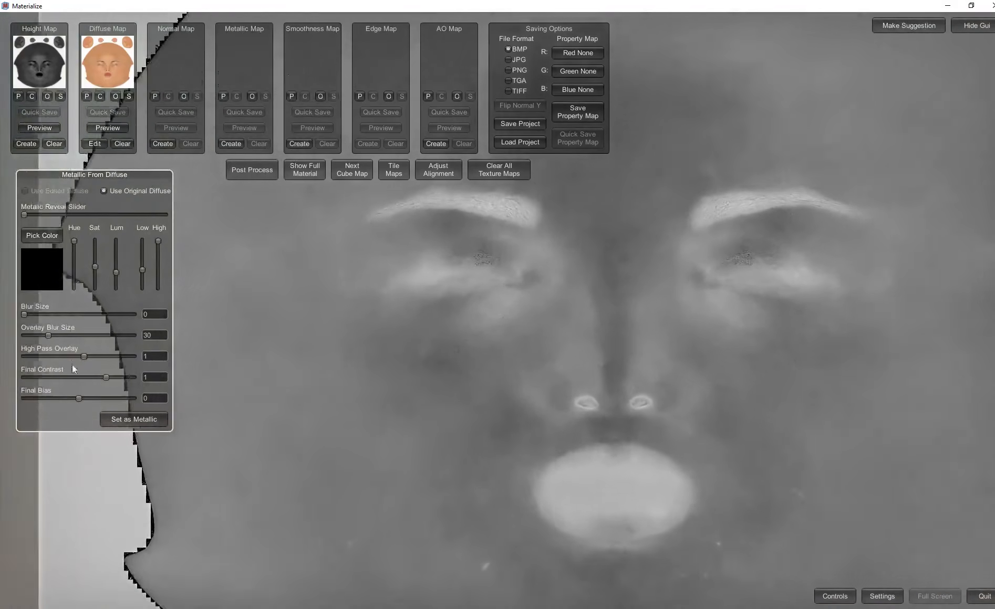
drag(85, 356, 119, 358)
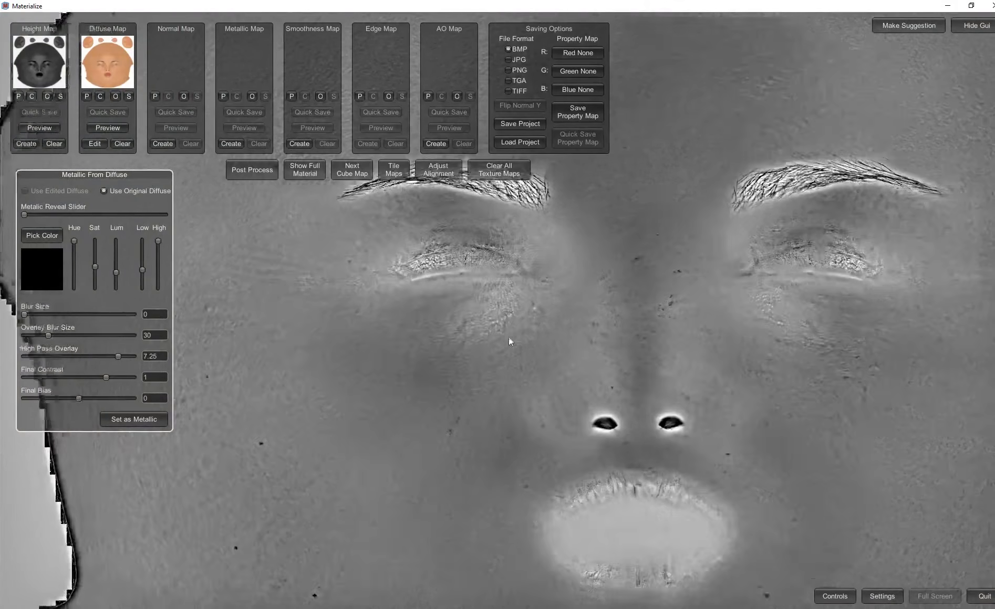
scroll(494, 318, up, 4)
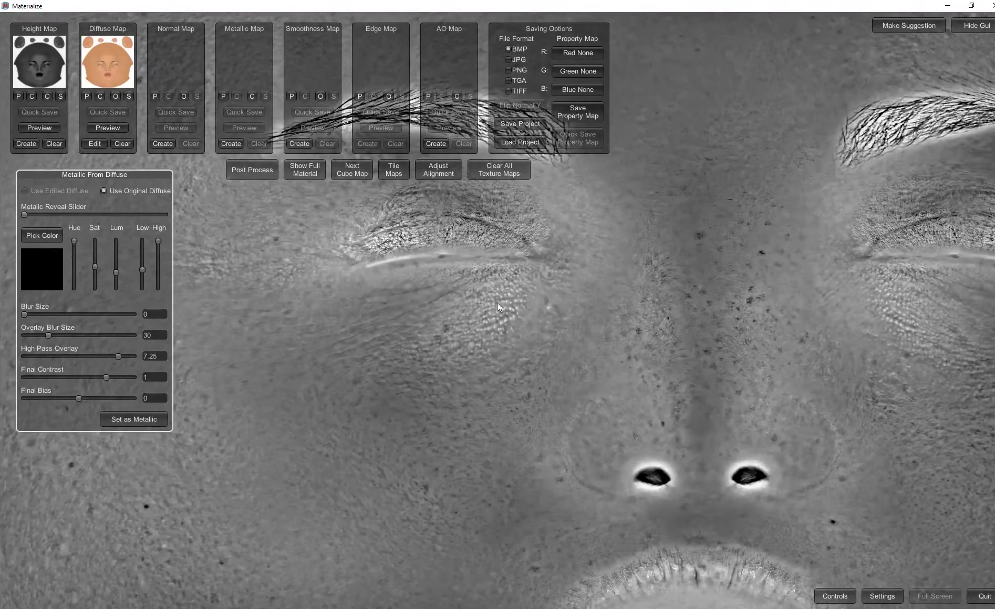
scroll(492, 332, down, 3)
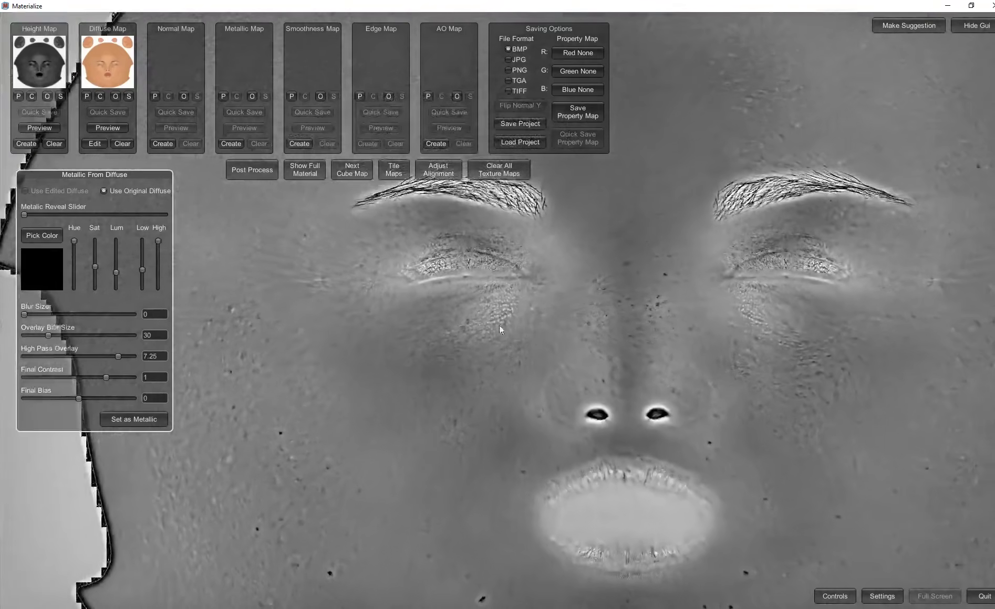
scroll(499, 325, up, 2)
scroll(496, 318, down, 2)
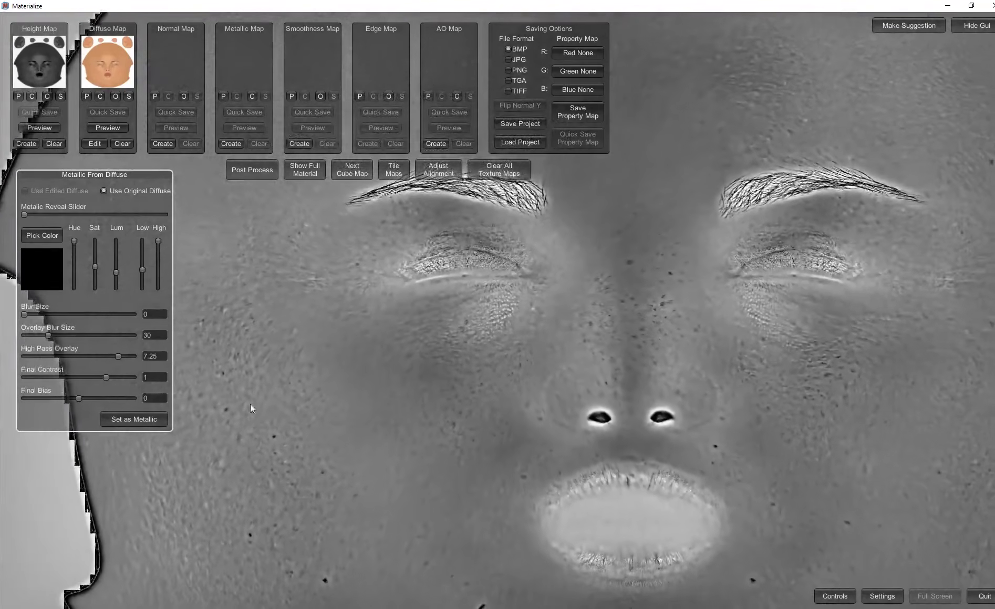
- Fine-tune High Pass Overlay to 7.1538 and Final Contrast to 0.9615, and set the result as the metallic map
middle_drag(515, 403, 489, 394)
scroll(489, 392, down, 3)
scroll(300, 324, up, 3)
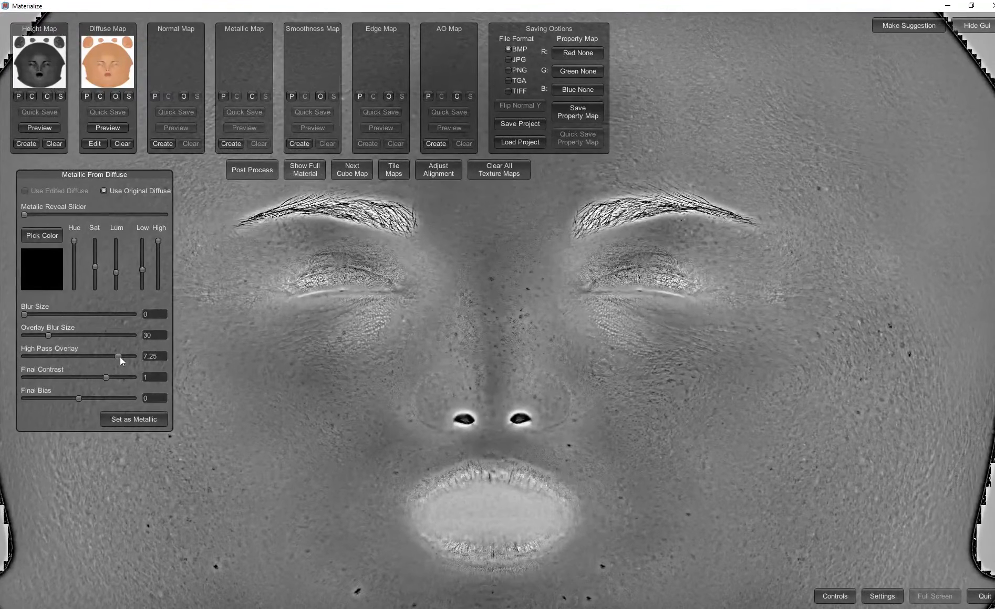
drag(119, 356, 106, 386)
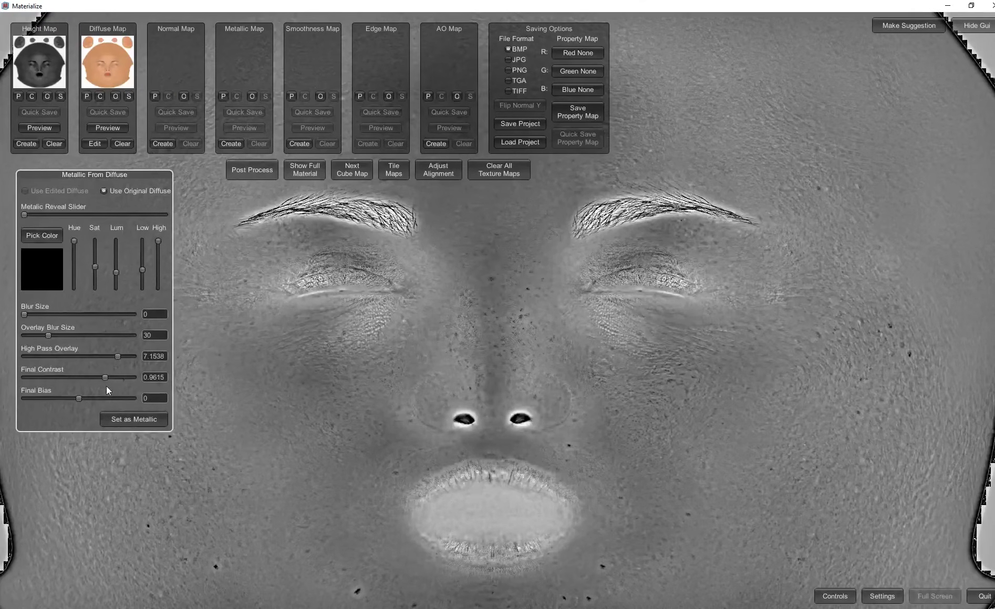
click(135, 421)
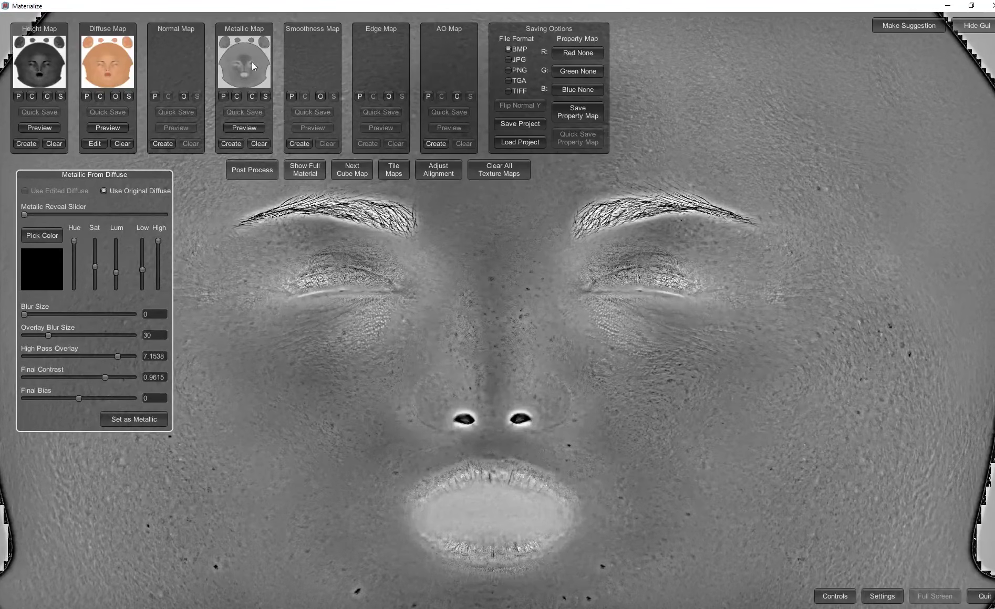
- Save the project as newskin in the DAZ SKIN MODEL Maps folder, and minimize Materialize to show the saved files in File Explorer
click(523, 127)
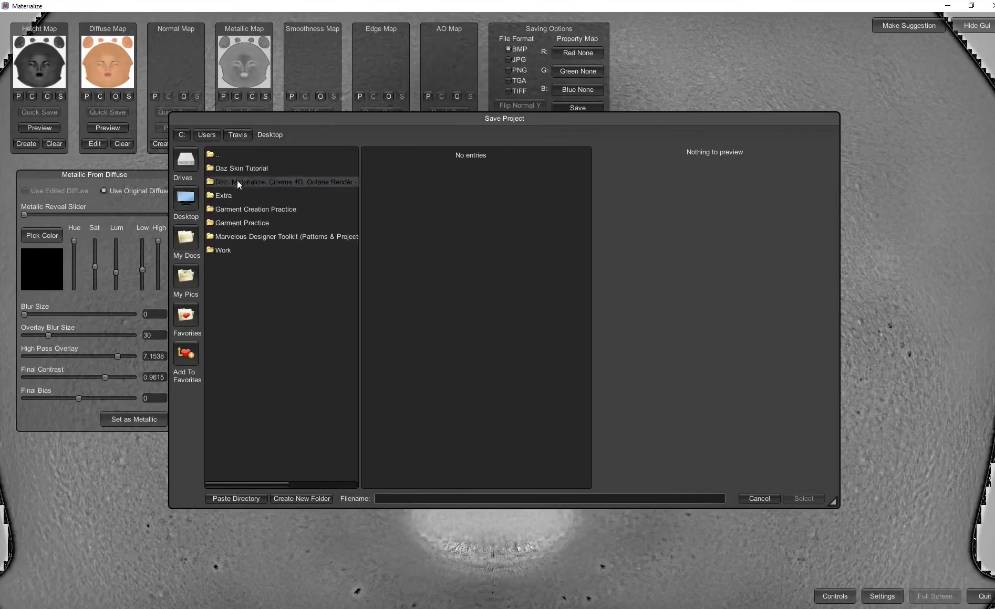
double_click(236, 168)
double_click(244, 173)
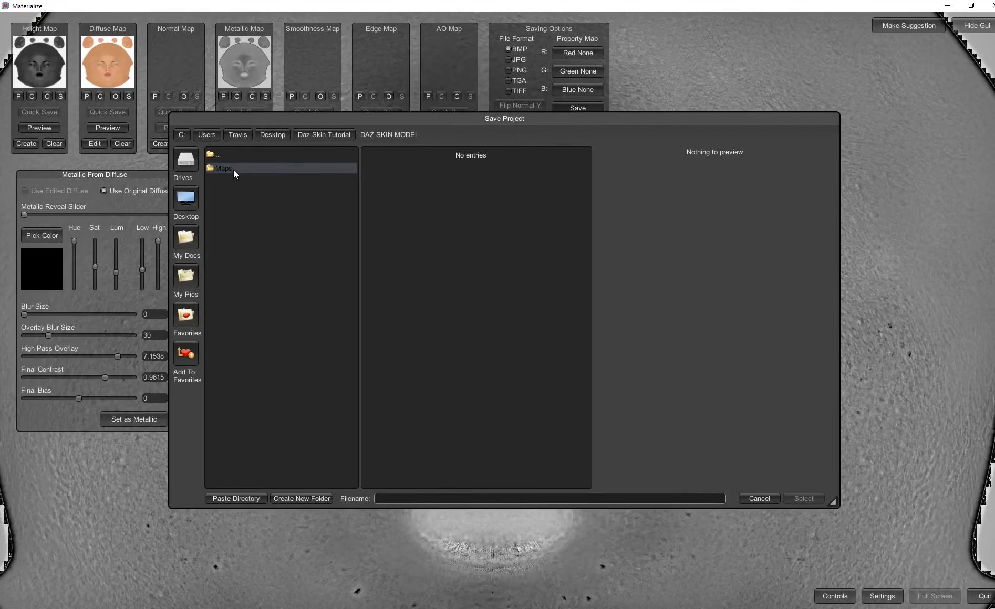
double_click(232, 169)
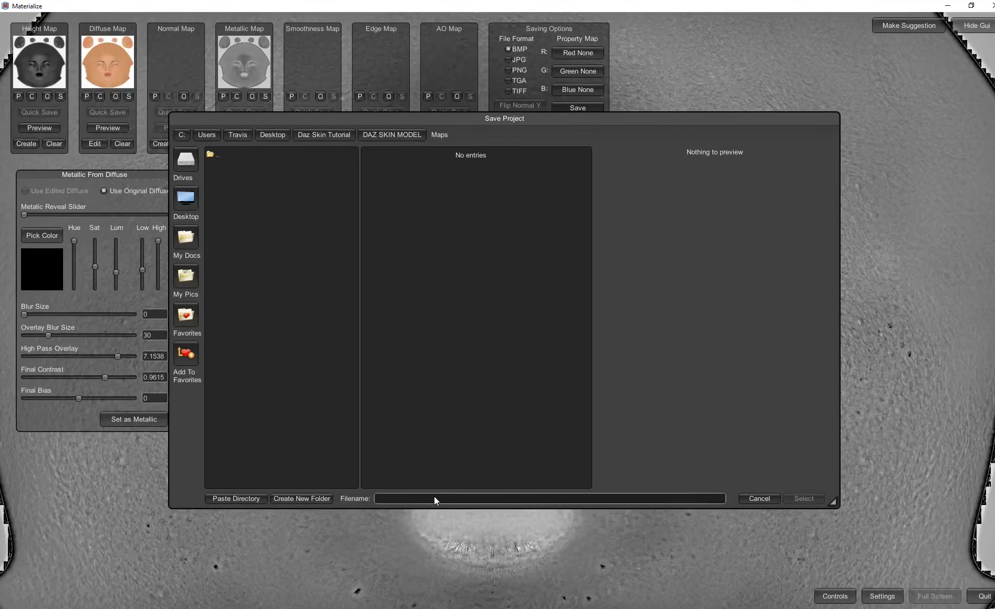
text(newskin)
click(221, 154)
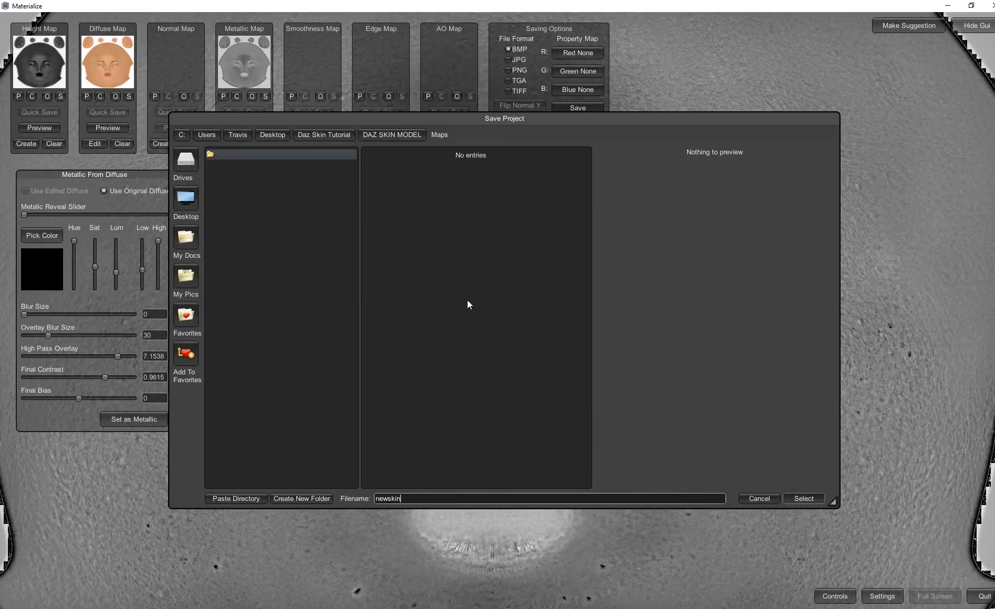
key(Return)
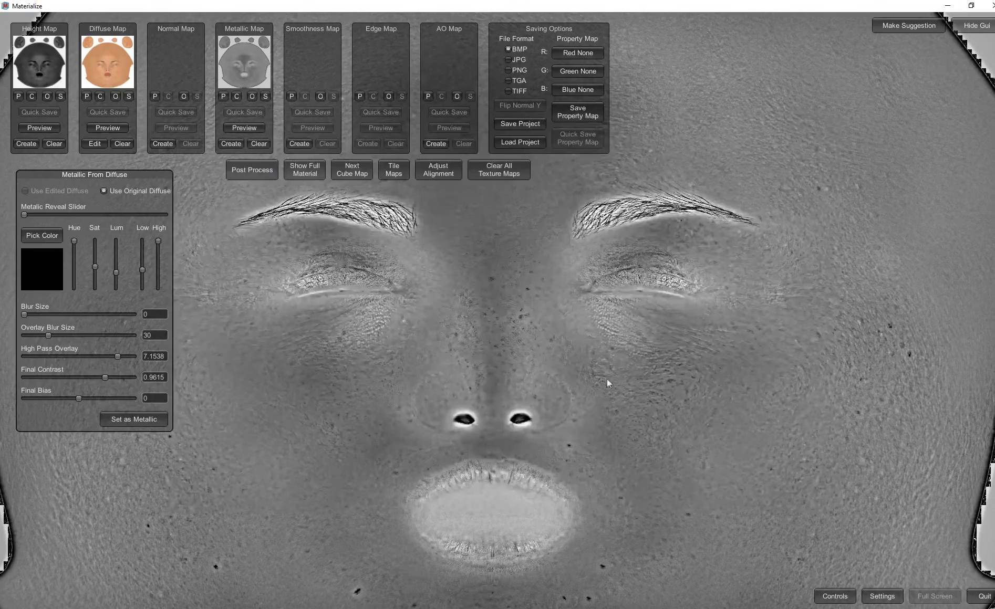
click(947, 8)
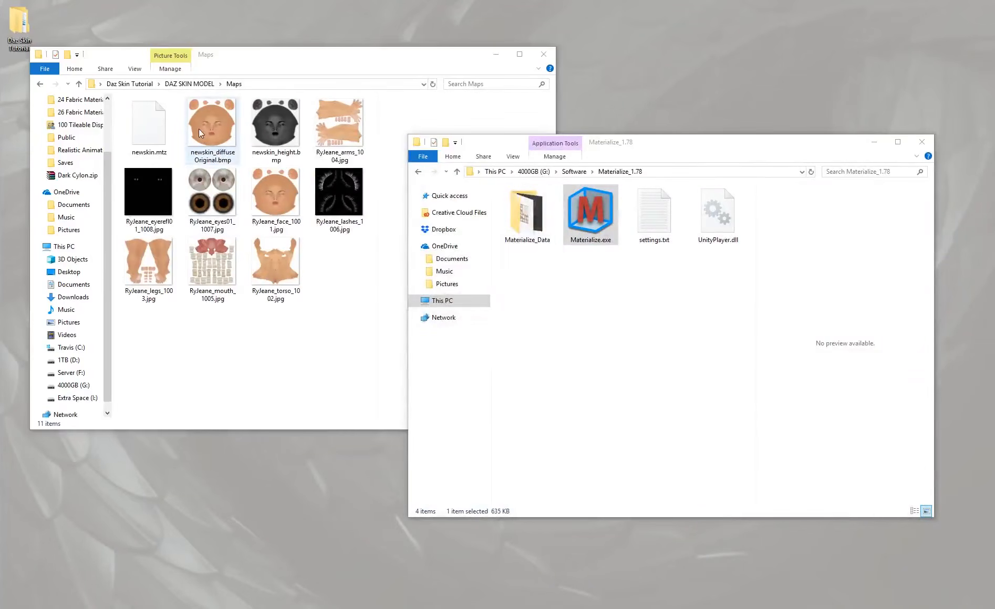
- Preview the saved newskin height map, metallic map and project file in the Maps folder
click(200, 131)
click(281, 130)
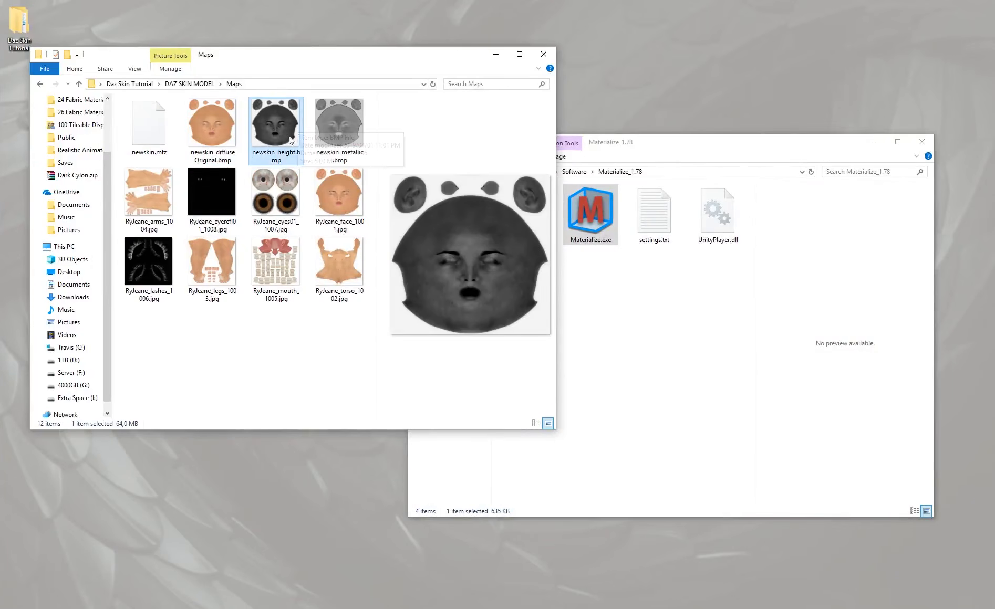
click(348, 157)
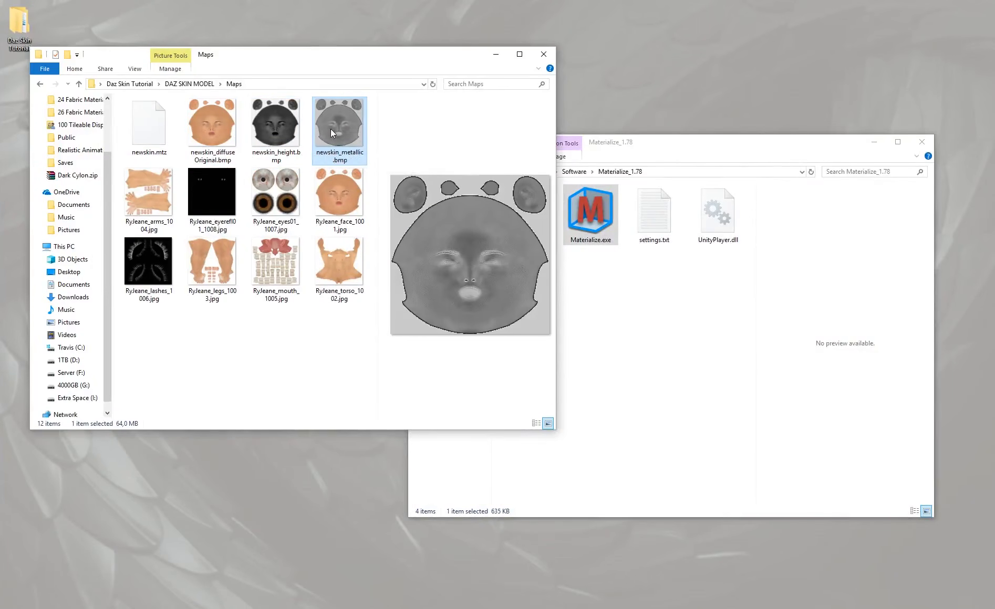
click(155, 142)
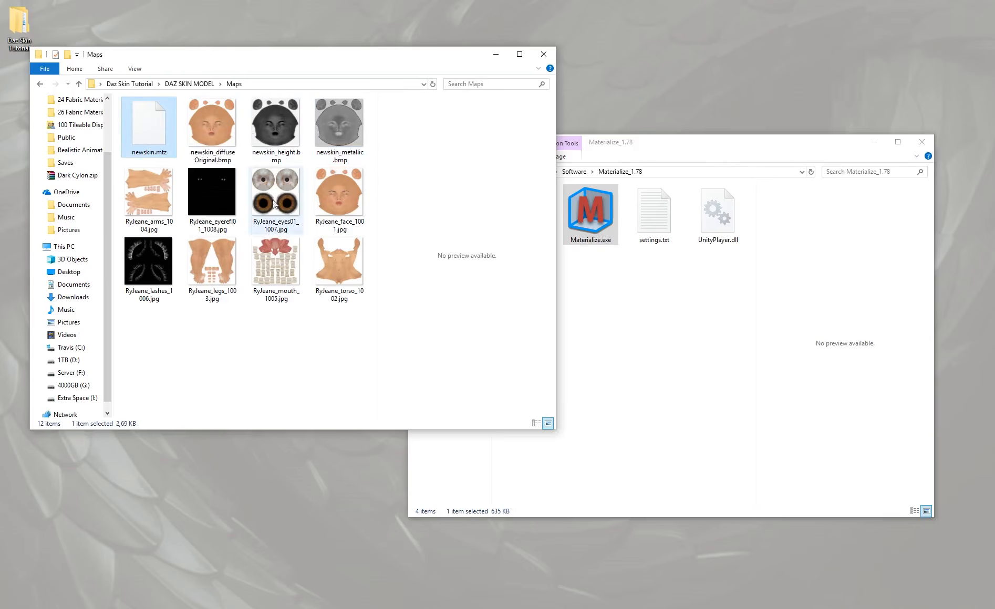
click(276, 123)
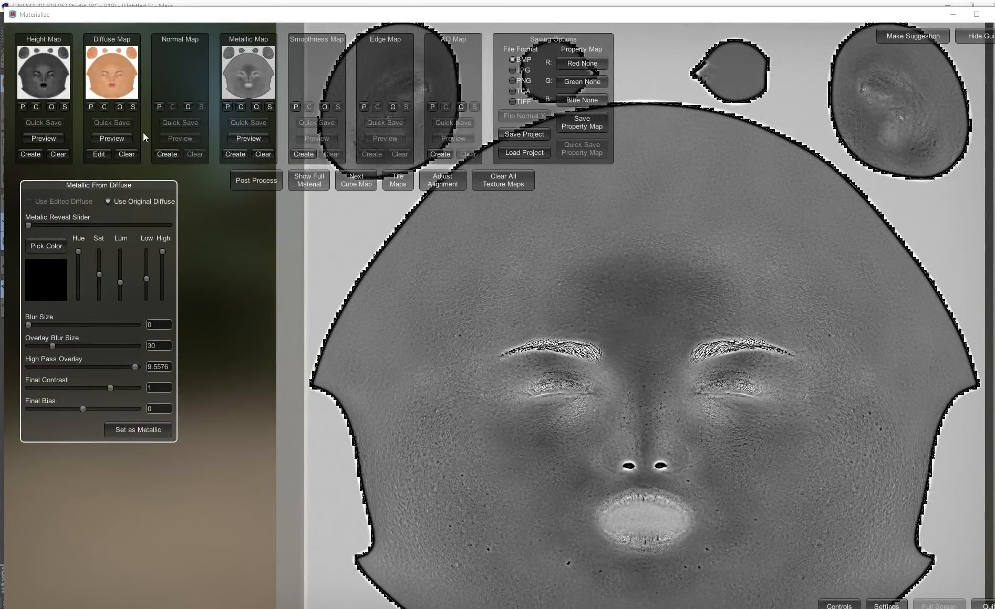
- Load RyJeane_legs_1003.jpg as the diffuse map in Materialize and set height and metallic maps generated from it
click(120, 107)
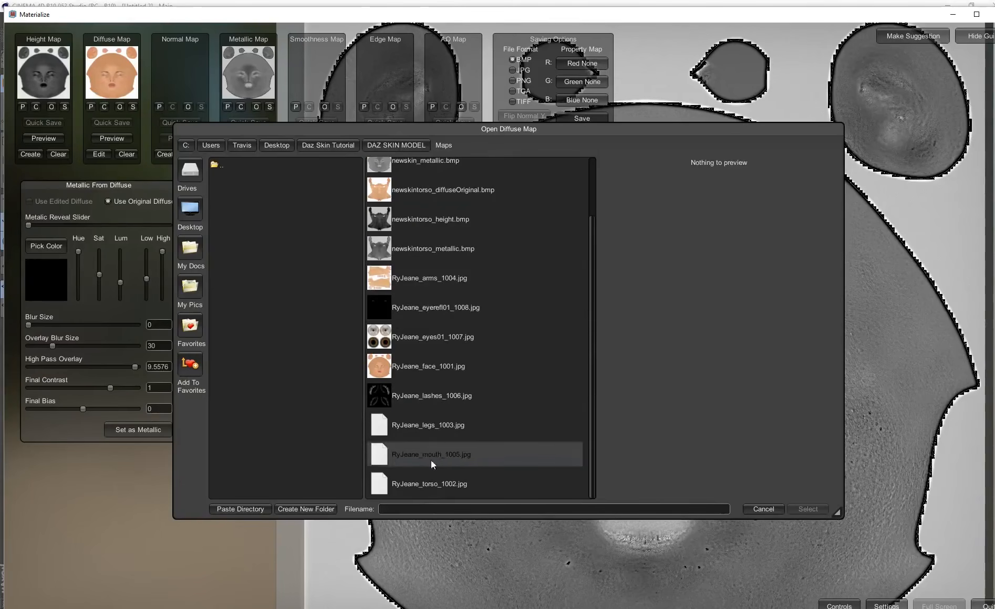
click(816, 513)
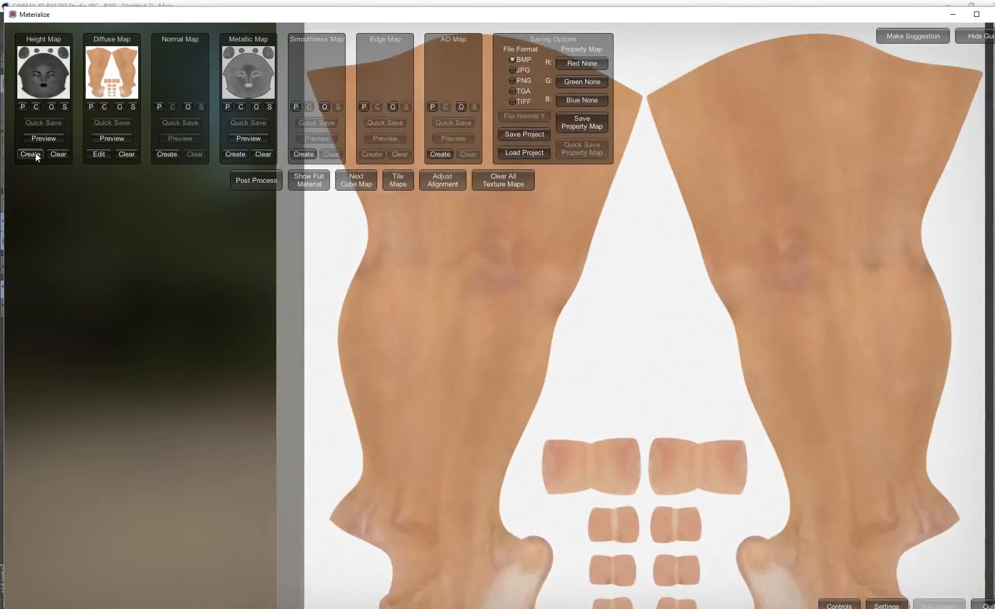
click(33, 154)
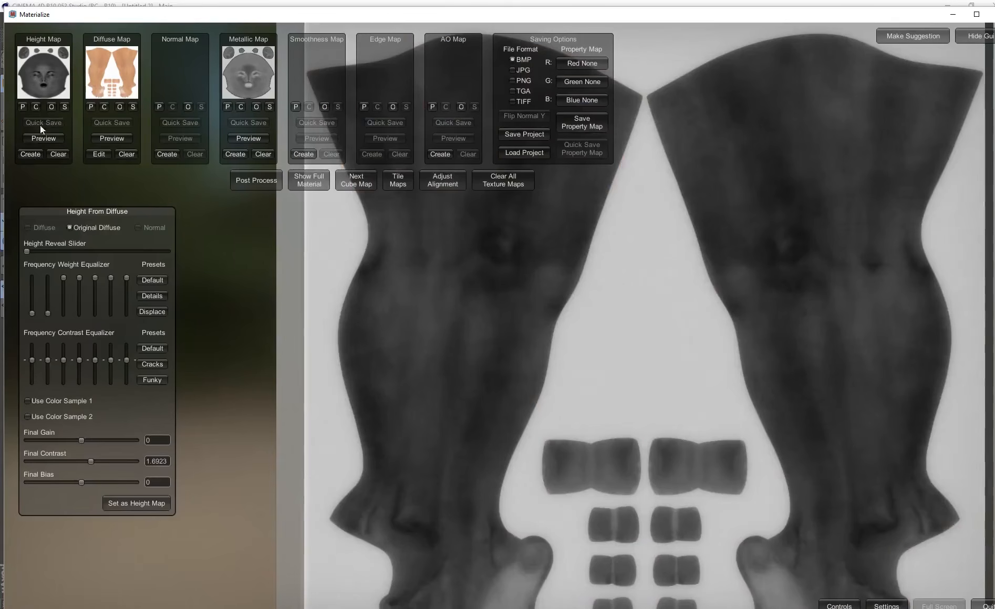
click(125, 502)
click(230, 154)
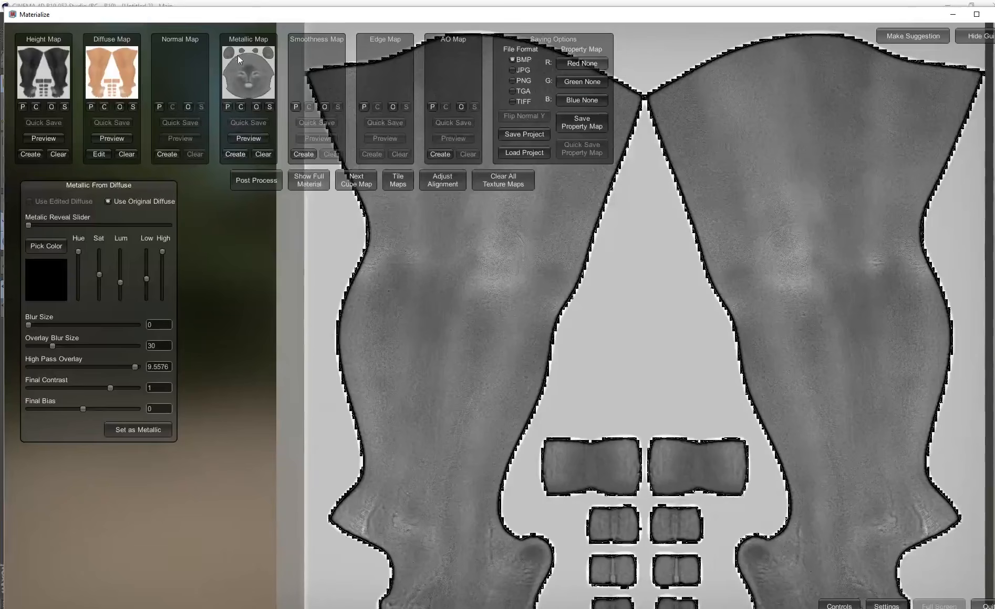
click(135, 425)
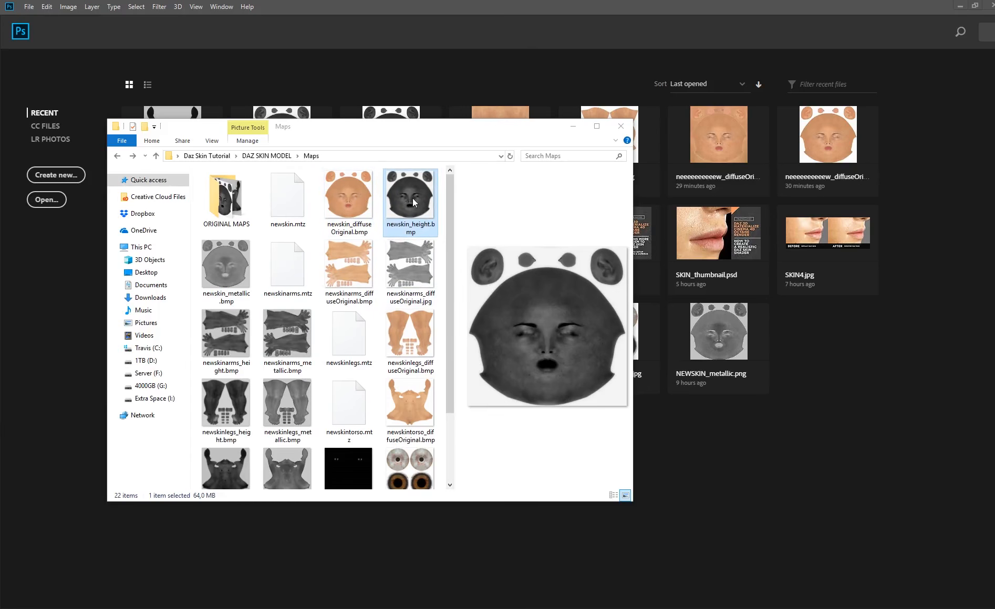
- Open newskin_height.bmp in Photoshop and place newskin_diffuseOriginal.bmp over it as a new layer at full size
drag(413, 198, 731, 462)
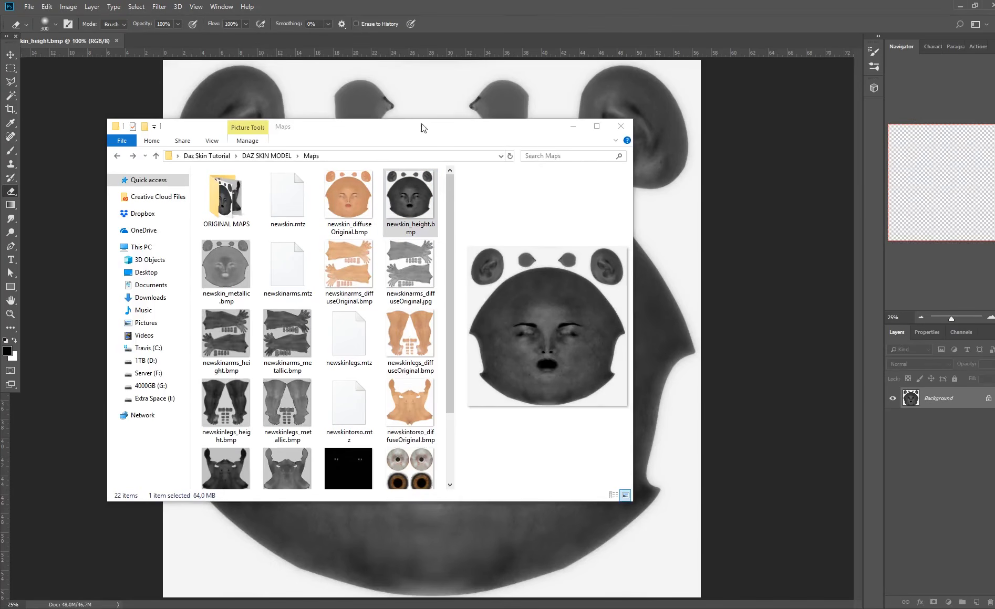
drag(424, 128, 0, 128)
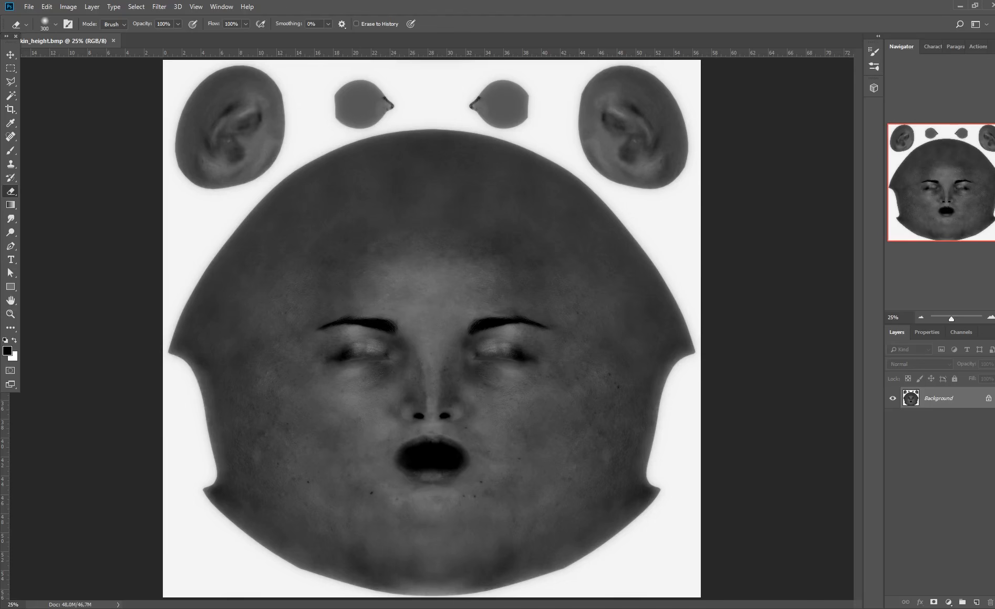
key(alt+Tab)
click(372, 231)
drag(365, 235, 338, 211)
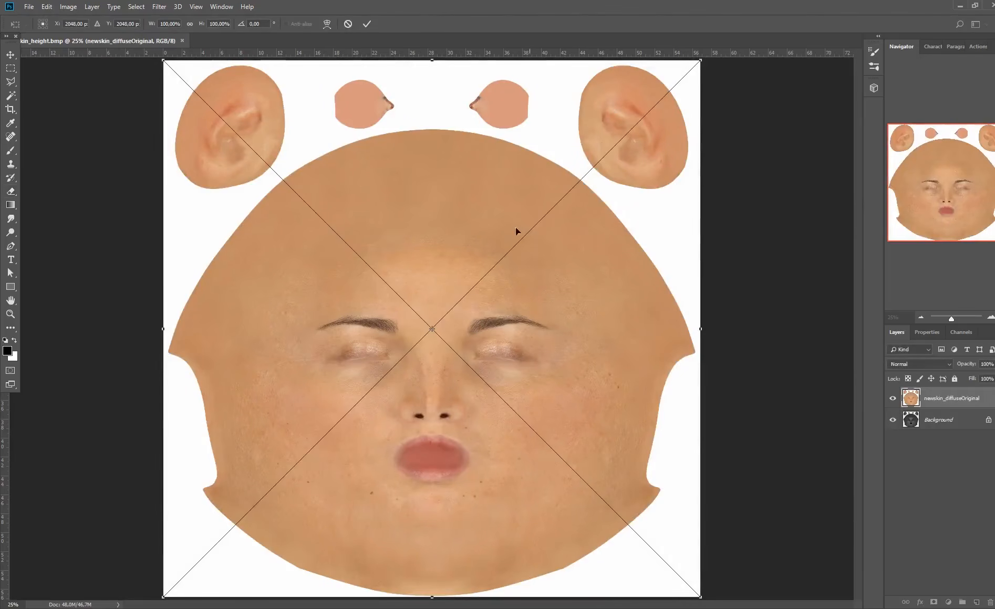
key(Return)
key(e)
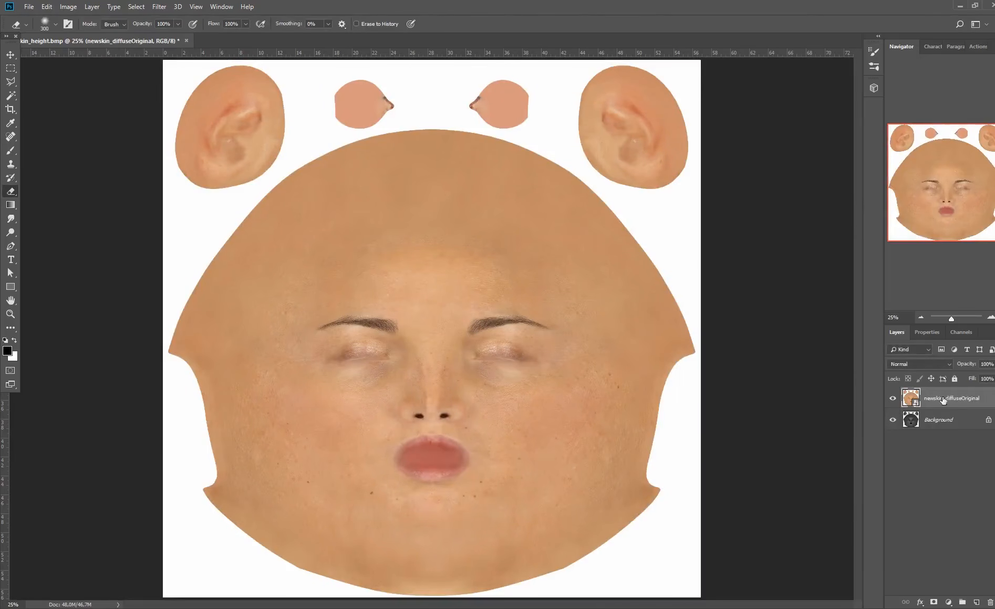
- Apply a Black & White adjustment with default settings to the newskin_diffuseOriginal layer
click(68, 7)
mouse_move(123, 35)
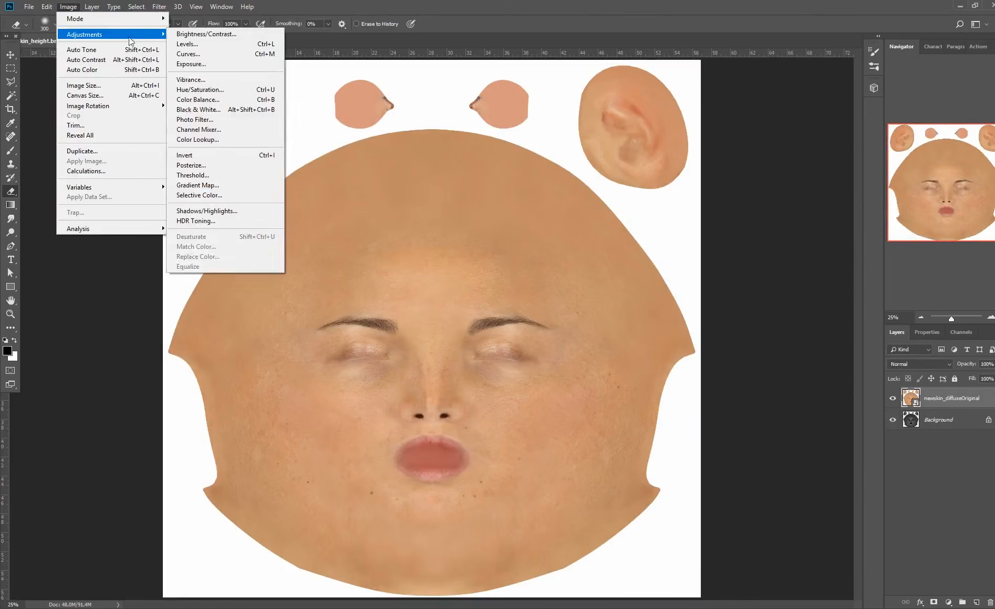
click(204, 110)
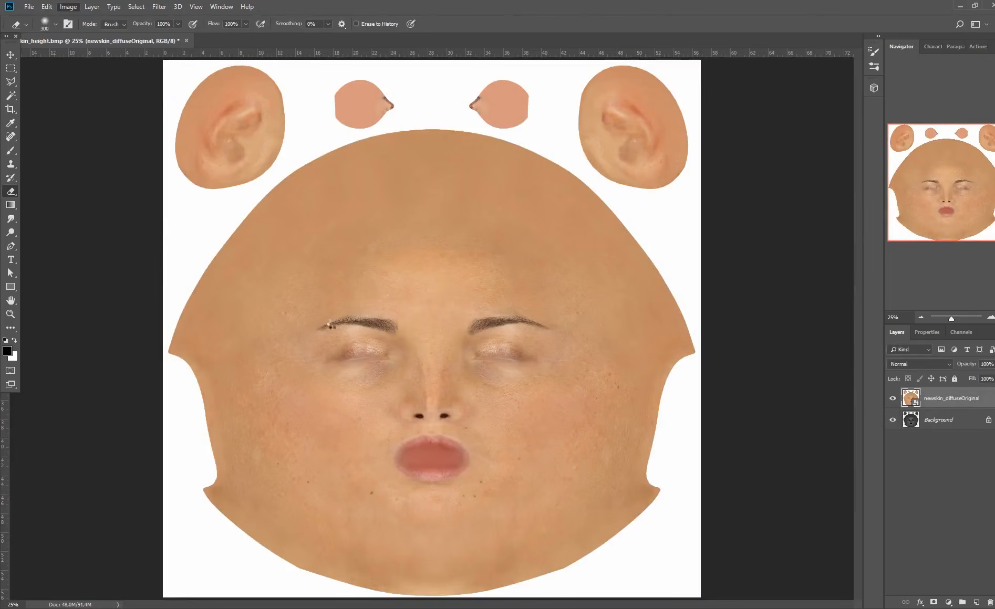
click(581, 120)
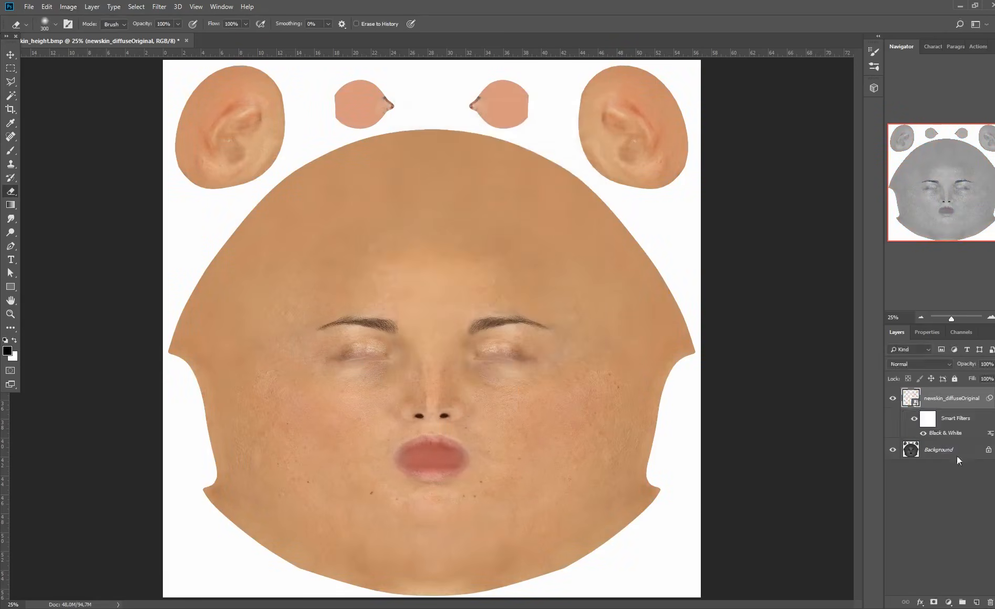
- Convert the Background into a regular layer named Layer 0 and move it above the diffuse layer
double_click(953, 451)
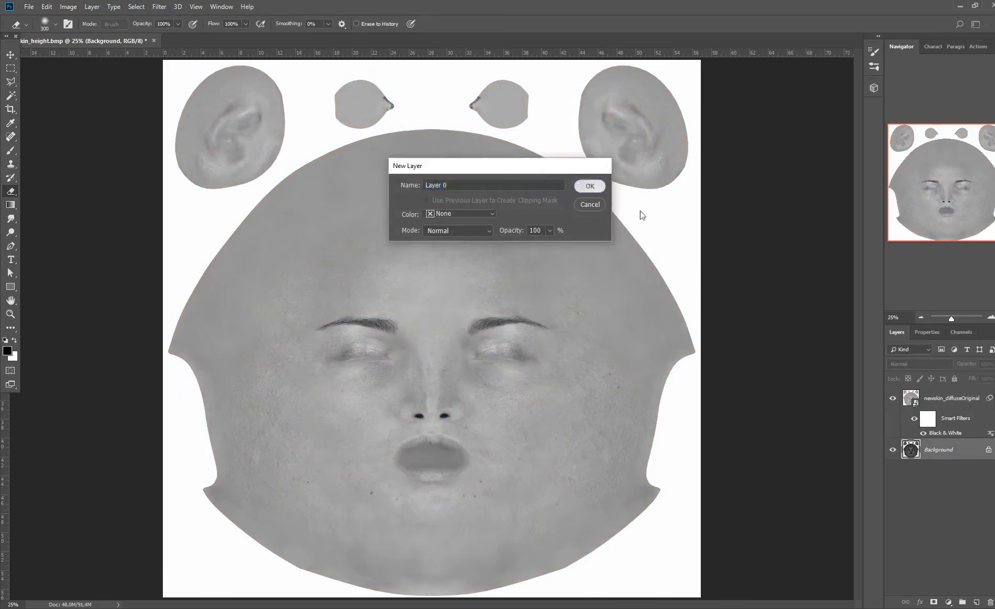
key(Return)
drag(933, 449, 932, 396)
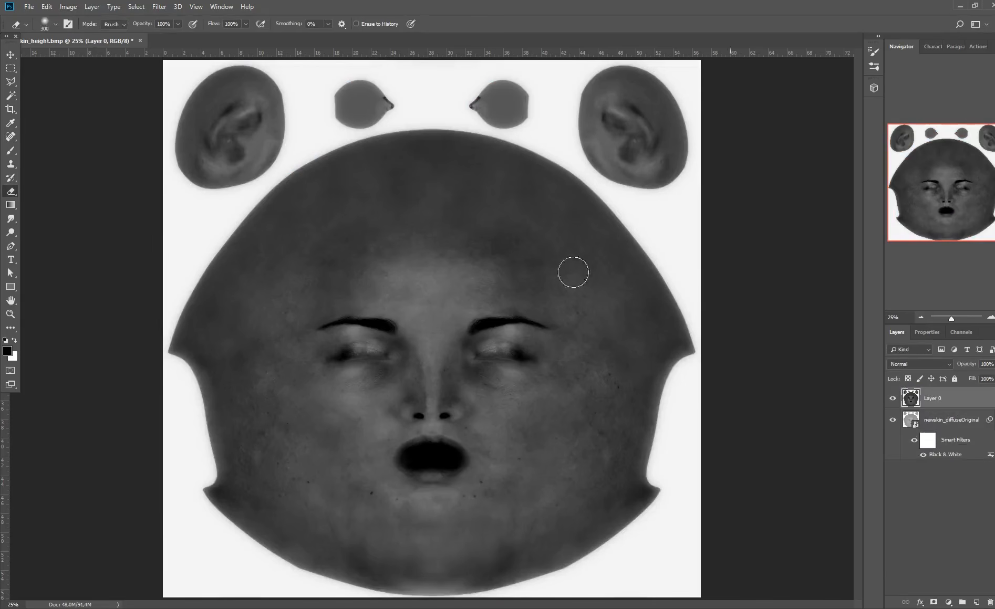
- Erase the blurred outer borders of the face and ears on Layer 0 with a 300 px Soft Round eraser
click(46, 26)
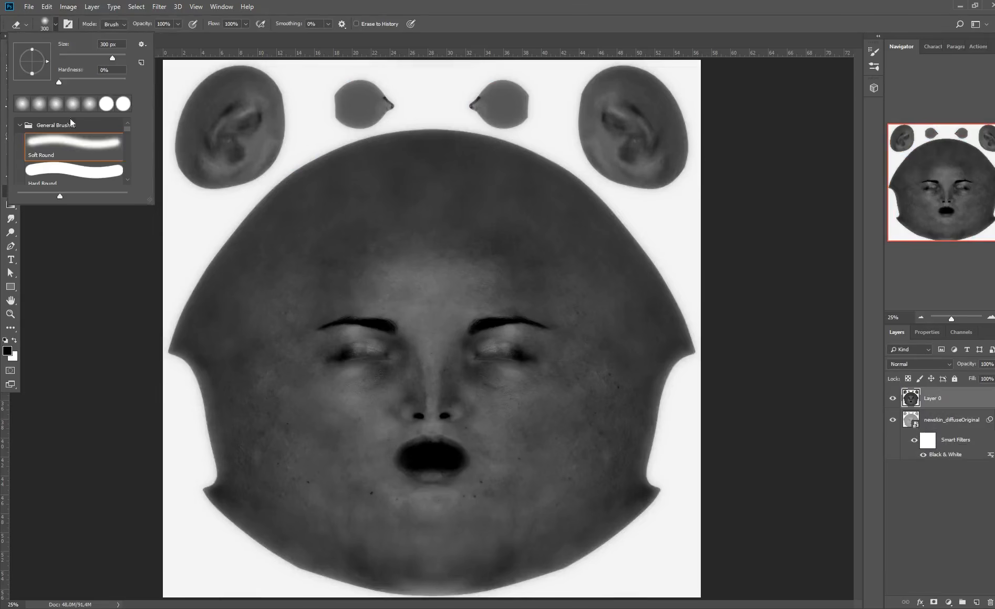
click(185, 230)
mouse_move(179, 296)
mouse_down()
mouse_move(160, 349)
mouse_move(166, 333)
mouse_move(164, 355)
mouse_move(195, 410)
mouse_move(187, 396)
mouse_move(207, 474)
mouse_move(195, 501)
mouse_move(336, 593)
mouse_move(517, 592)
mouse_move(555, 582)
mouse_move(646, 523)
mouse_move(695, 355)
mouse_move(677, 285)
mouse_move(651, 244)
mouse_move(546, 152)
mouse_move(500, 134)
mouse_move(409, 123)
mouse_move(362, 130)
mouse_move(253, 193)
mouse_move(186, 275)
mouse_move(260, 177)
mouse_move(177, 180)
mouse_move(167, 108)
mouse_move(196, 67)
mouse_move(251, 54)
mouse_move(289, 85)
mouse_move(300, 140)
mouse_move(325, 85)
mouse_move(362, 73)
mouse_move(393, 85)
mouse_move(404, 102)
mouse_move(470, 93)
mouse_move(490, 66)
mouse_move(540, 111)
mouse_move(462, 118)
mouse_move(551, 127)
mouse_move(559, 98)
mouse_move(633, 64)
mouse_move(682, 97)
mouse_move(697, 146)
mouse_move(676, 187)
mouse_move(620, 191)
mouse_move(580, 167)
mouse_move(598, 186)
mouse_up()
drag(684, 486, 663, 504)
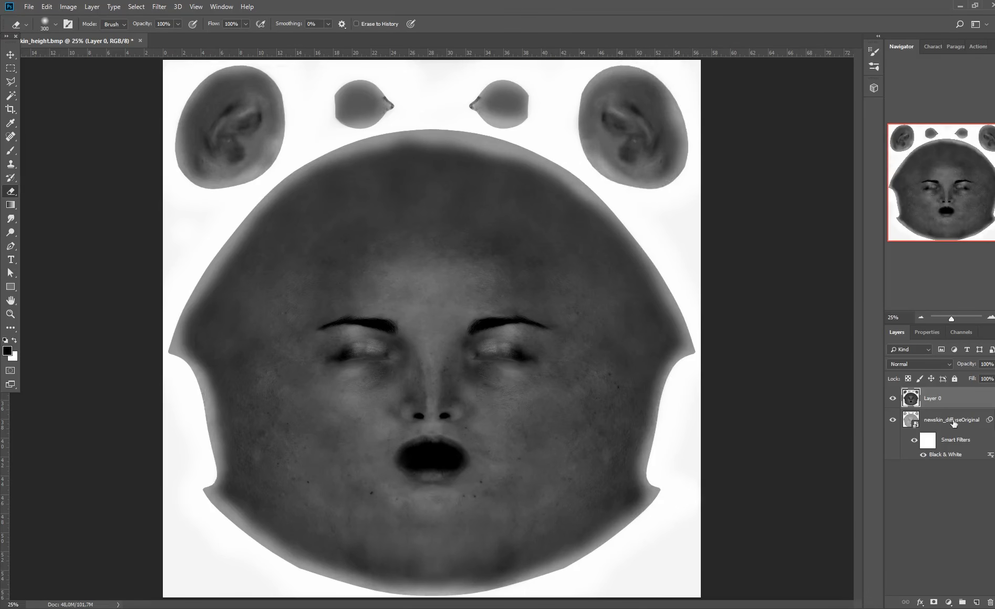
- Lower the newskin_diffuseOriginal layer's brightness to -144 with a Brightness/Contrast adjustment
click(954, 421)
click(68, 6)
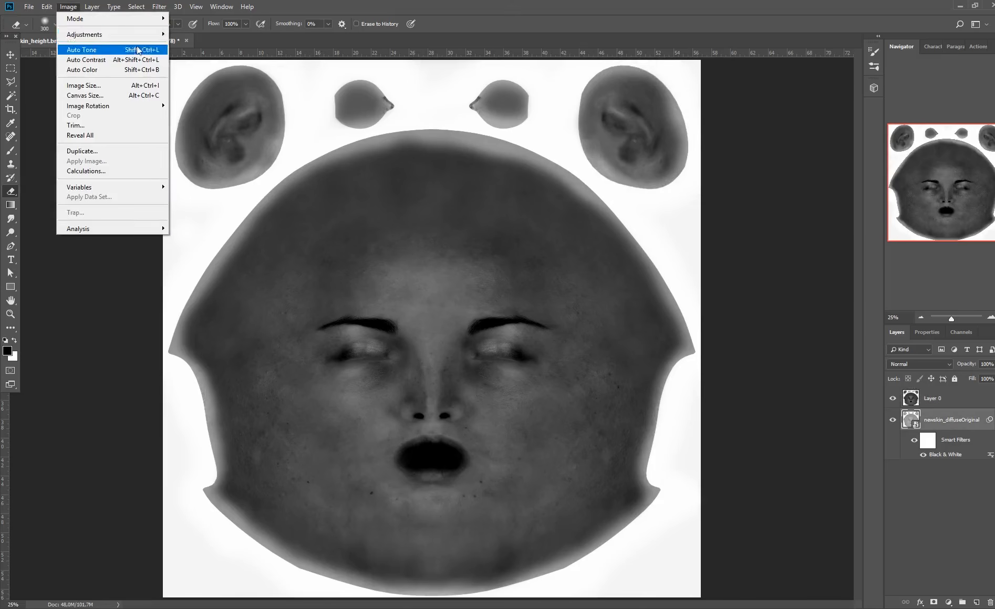
click(310, 34)
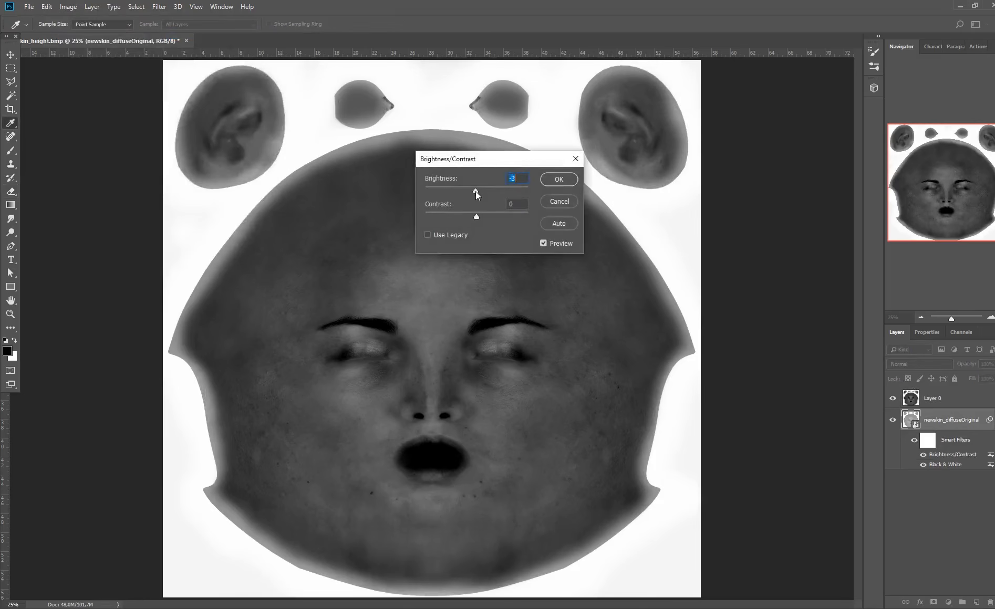
drag(476, 191, 428, 185)
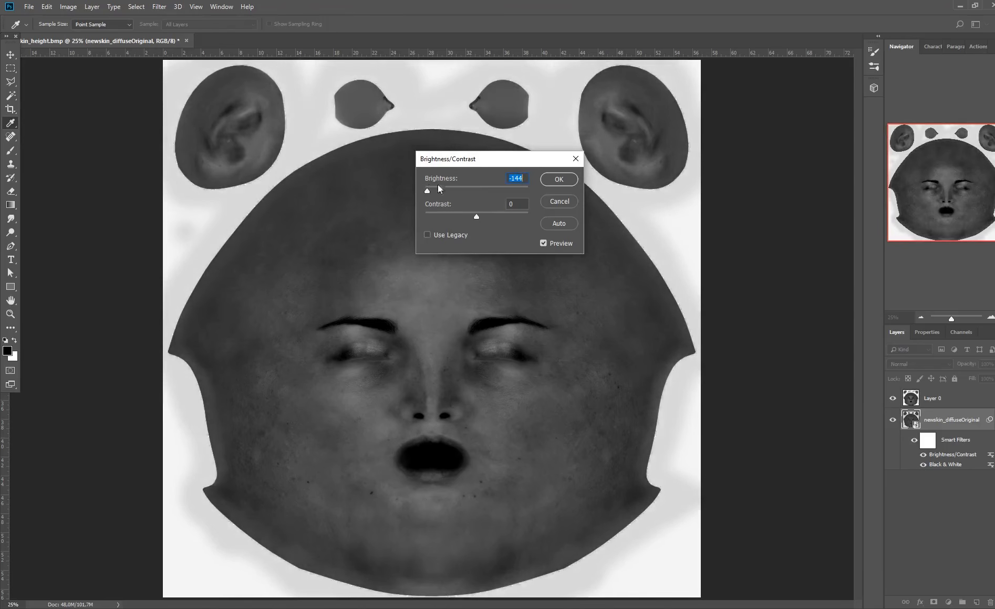
click(559, 179)
- Apply a second Brightness/Contrast adjustment to the newskin_diffuseOriginal layer to match its edges to the height map
click(68, 6)
mouse_move(95, 33)
click(210, 33)
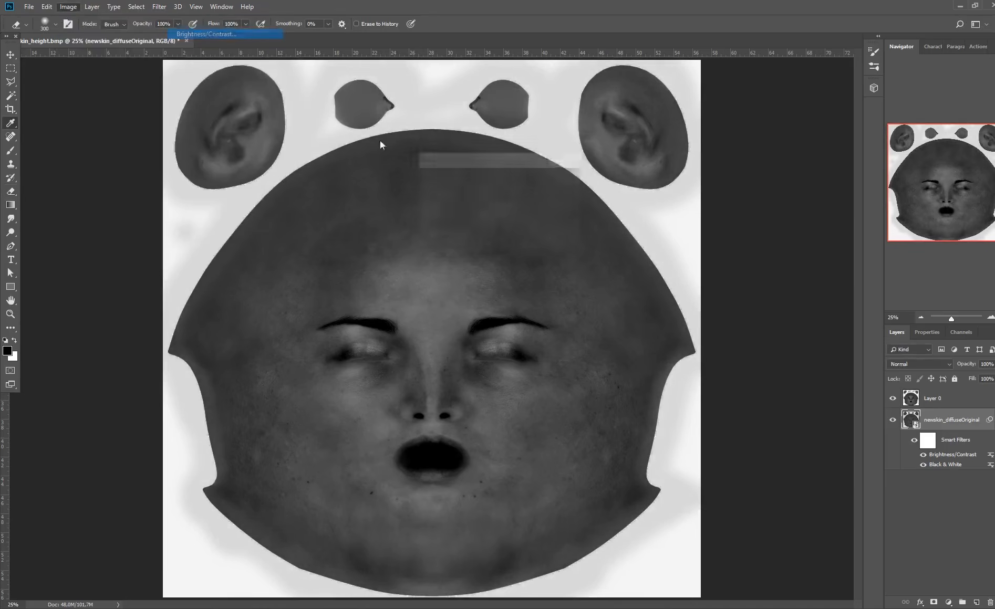
drag(474, 190, 475, 189)
key(Return)
key(e)
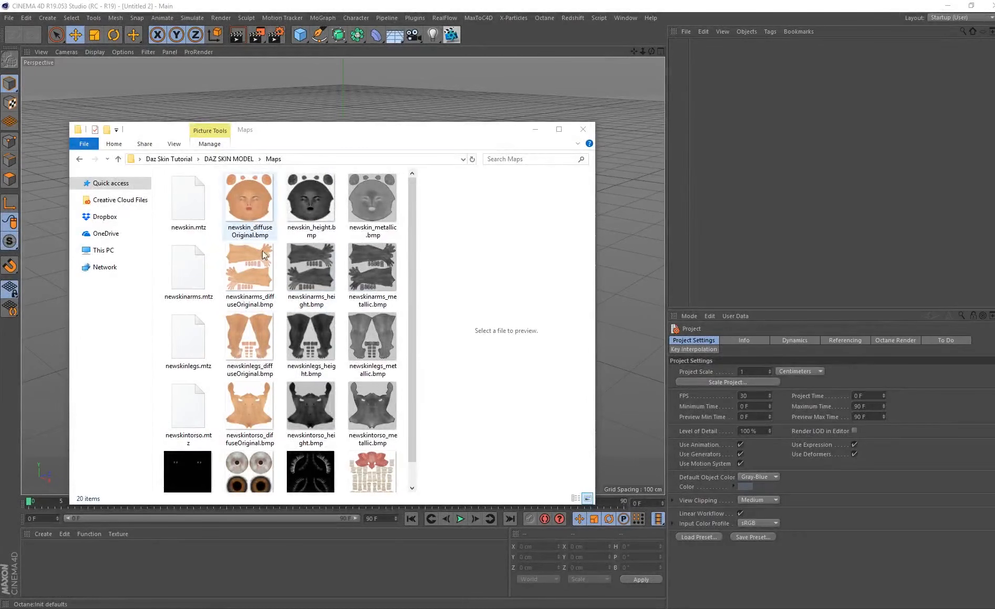
- Import daz_tutorial.obj from the DAZ SKIN MODEL folder into Cinema 4D using the PHONG 180 & COMBINED preset
click(80, 159)
key(BackSpace)
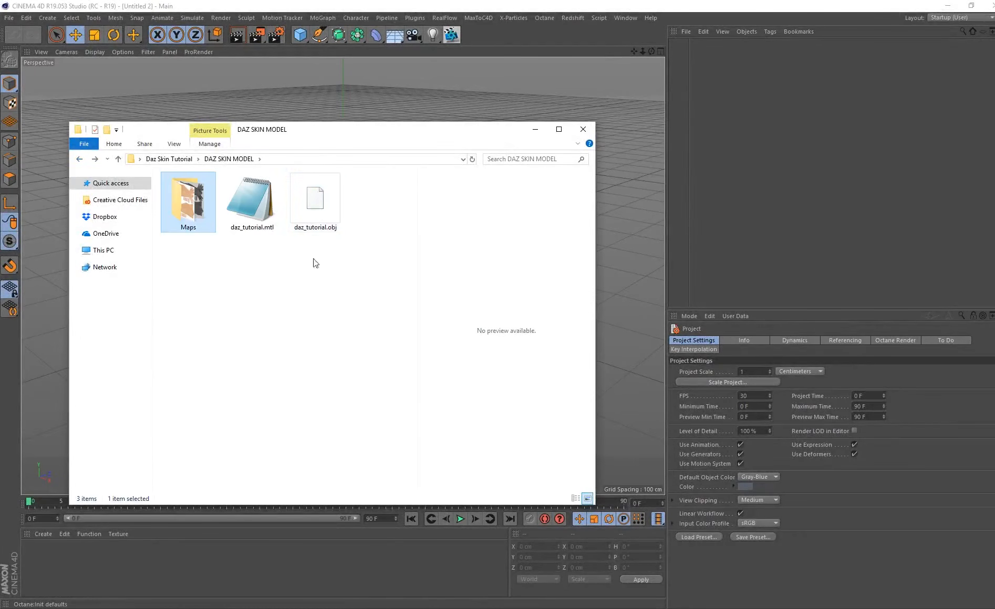
drag(321, 202, 624, 216)
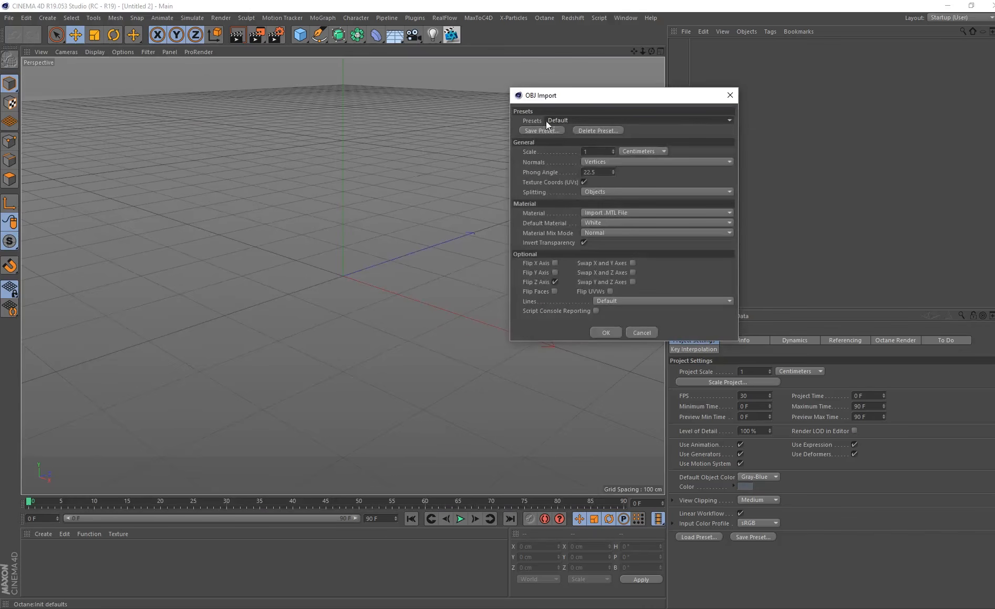
click(560, 122)
click(558, 152)
drag(573, 95, 352, 120)
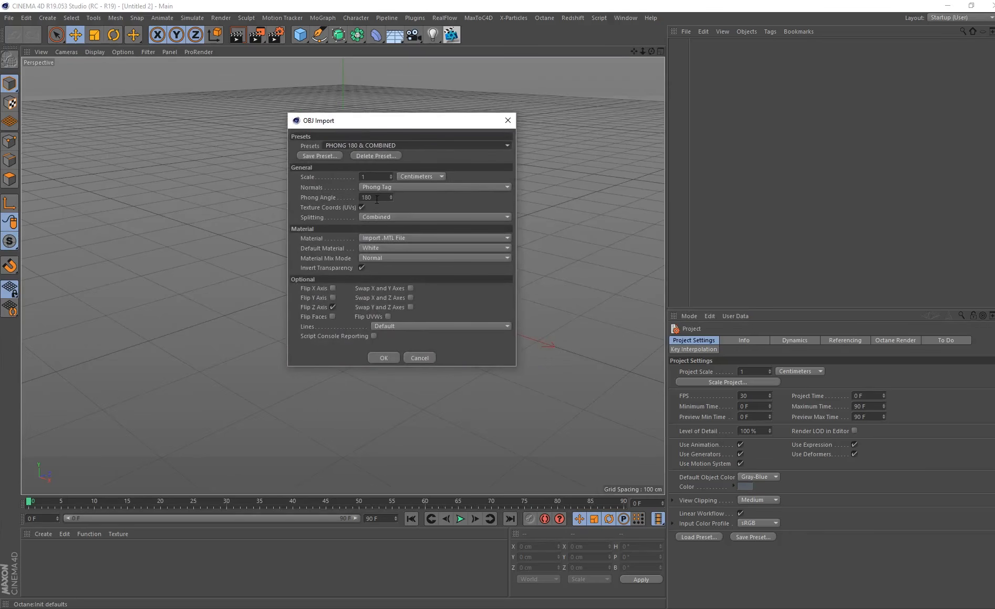
click(384, 358)
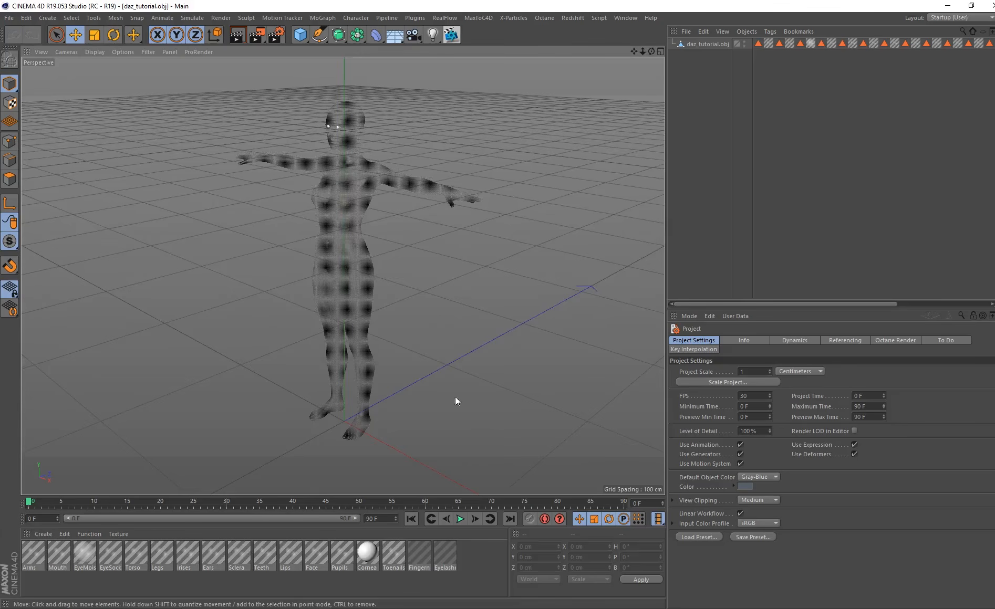
- Frame the model's face and delete all the materials imported with the OBJ
alt+drag(279, 188, 426, 227)
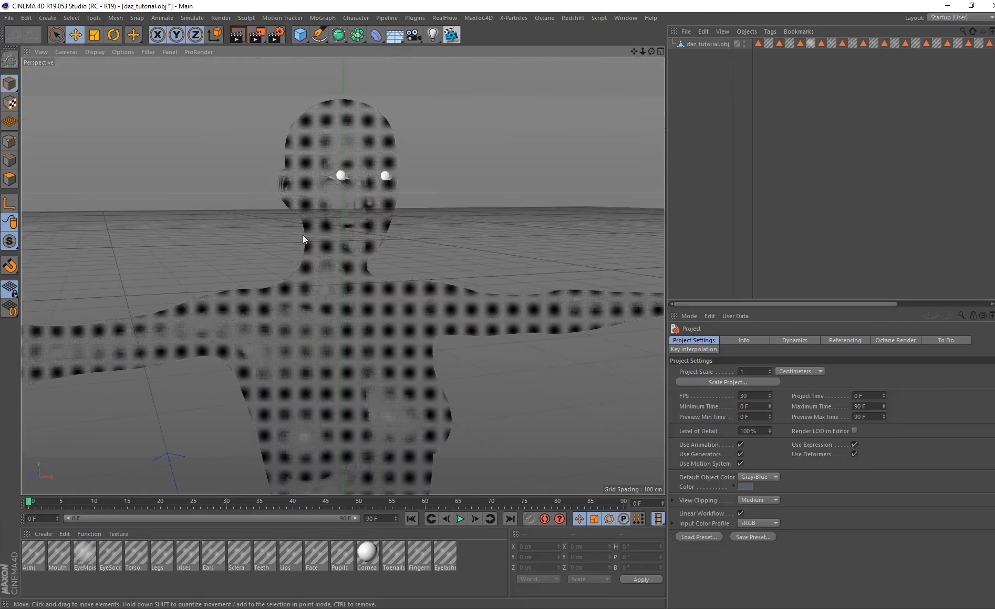
scroll(329, 180, up, 3)
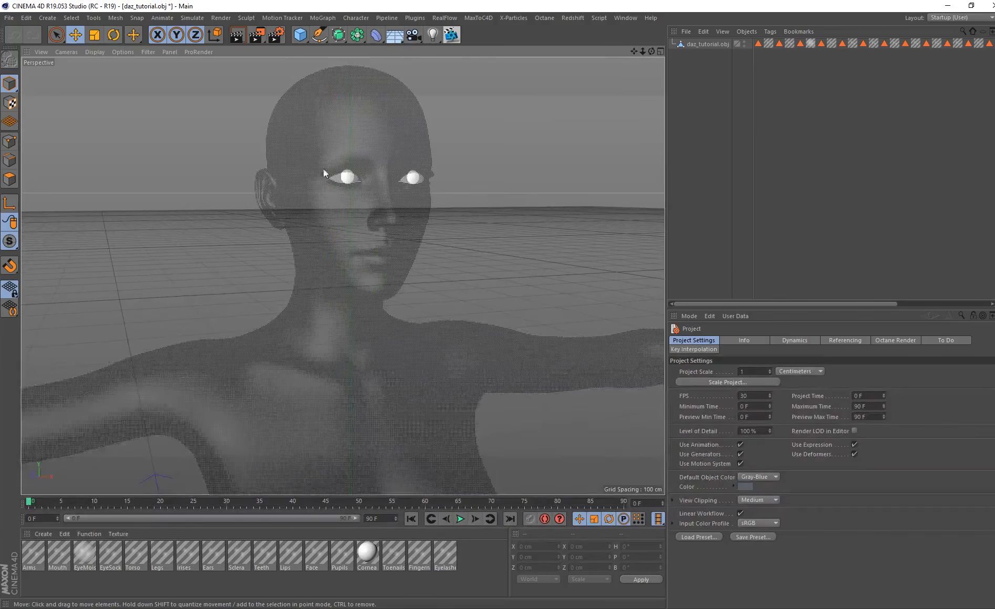
alt+drag(324, 170, 398, 293)
mouse_move(360, 229)
alt+mouse_down()
mouse_move(274, 221)
mouse_move(397, 209)
mouse_move(317, 152)
mouse_move(349, 249)
mouse_move(379, 231)
alt+mouse_up()
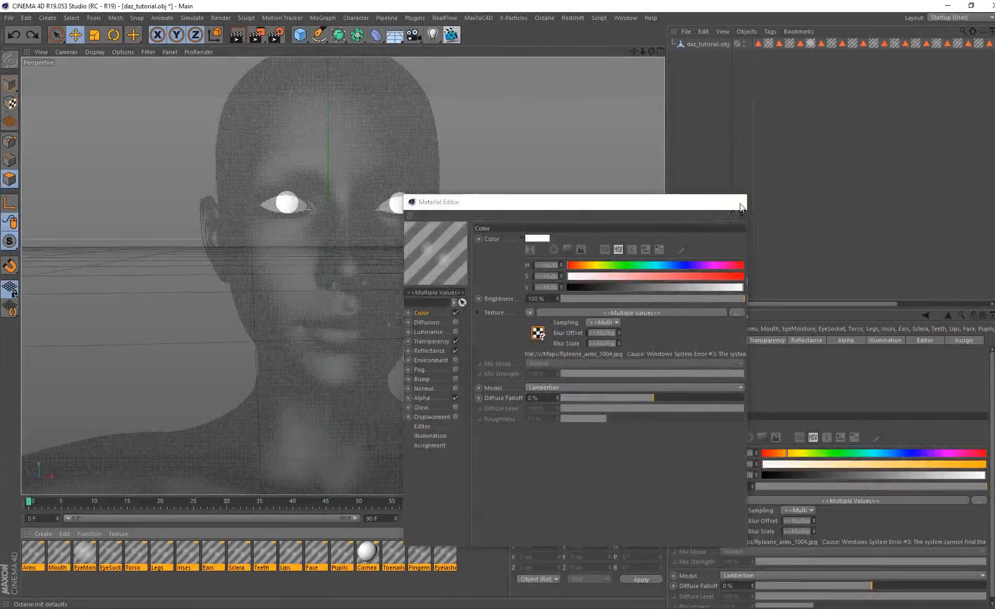
click(742, 206)
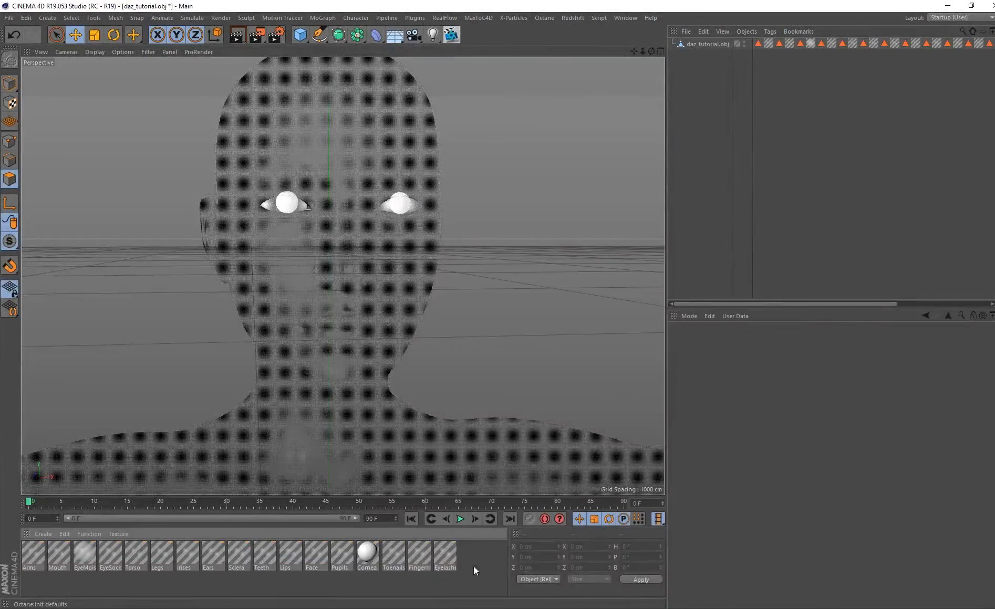
drag(473, 566, 51, 562)
key(Delete)
- Create a new Octane Material for the model
click(43, 534)
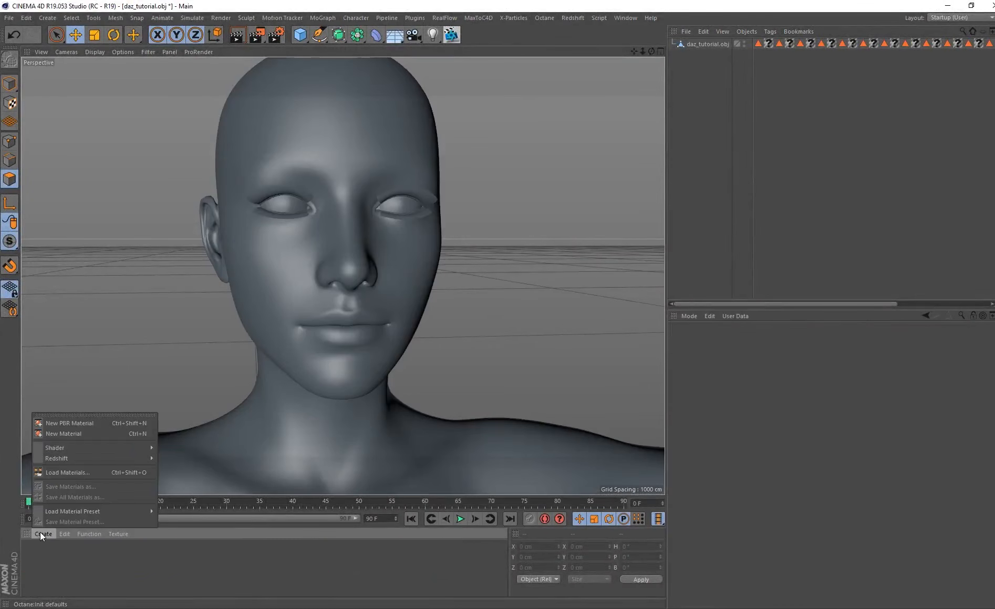
mouse_move(86, 448)
mouse_move(198, 434)
click(266, 445)
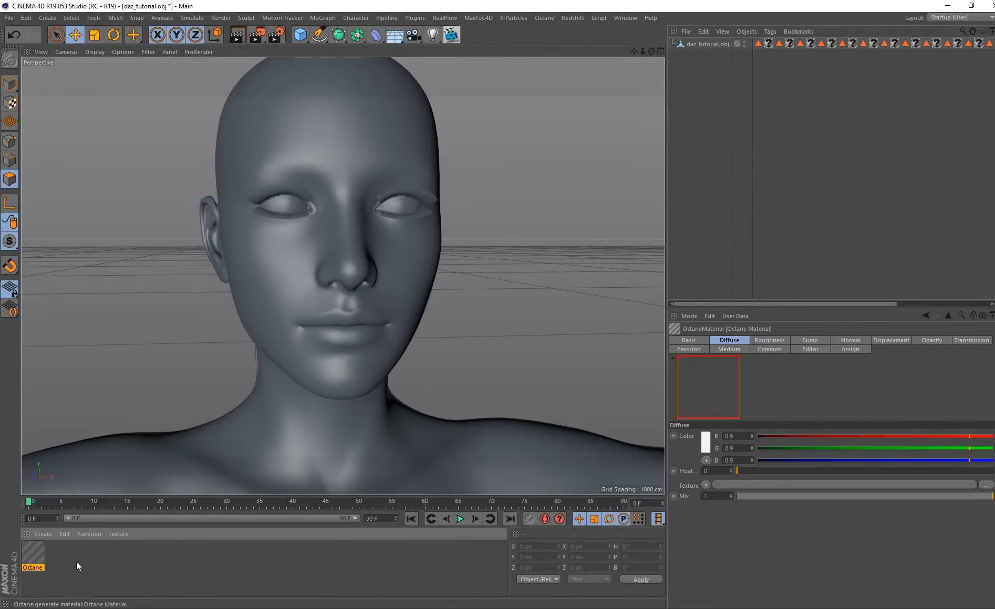
- Select the lip polygons of daz_tutorial.obj using its Lips polygon selection tag
click(843, 44)
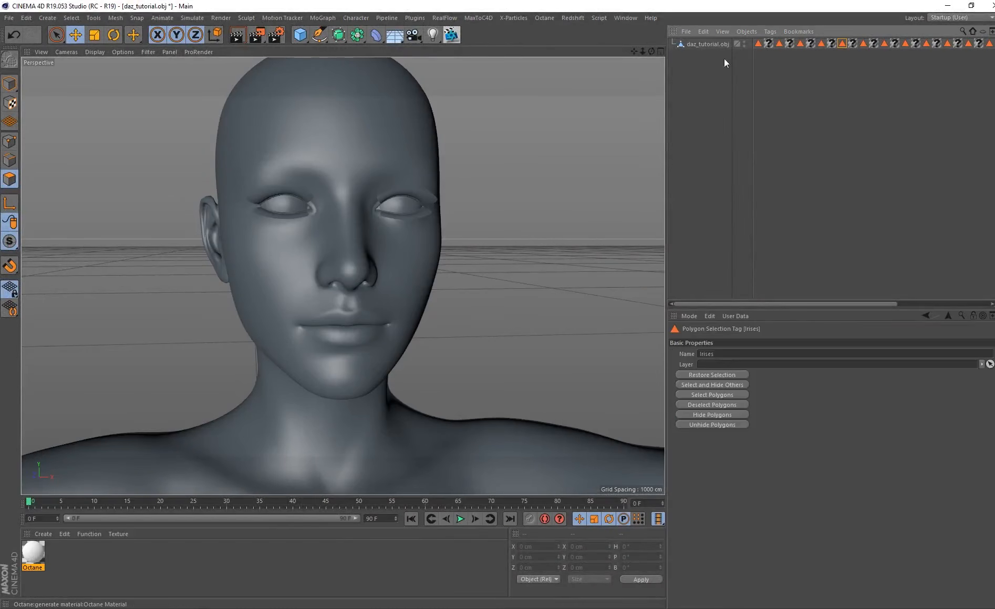
click(702, 44)
click(219, 258)
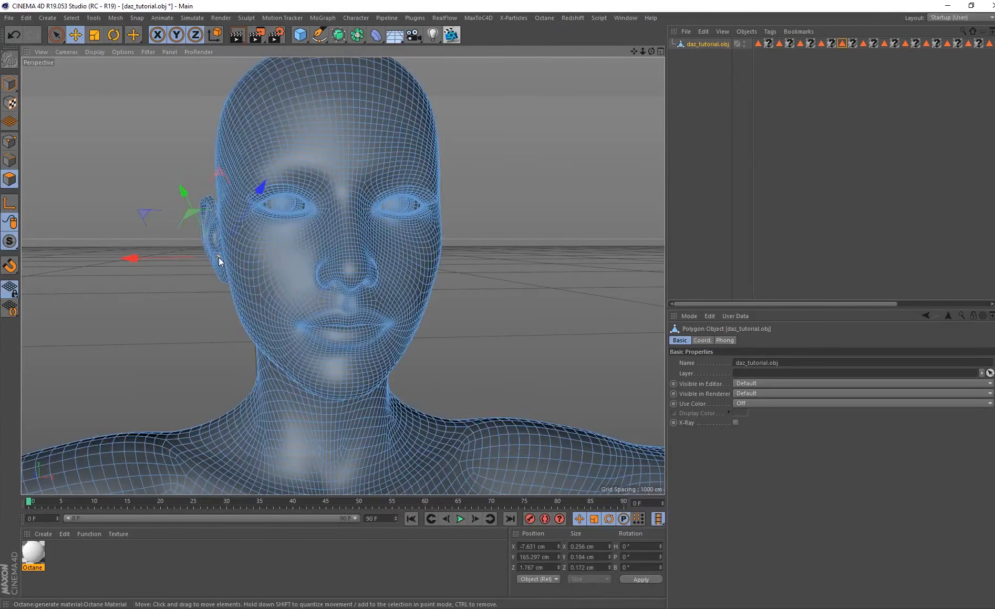
click(472, 229)
drag(800, 303, 863, 303)
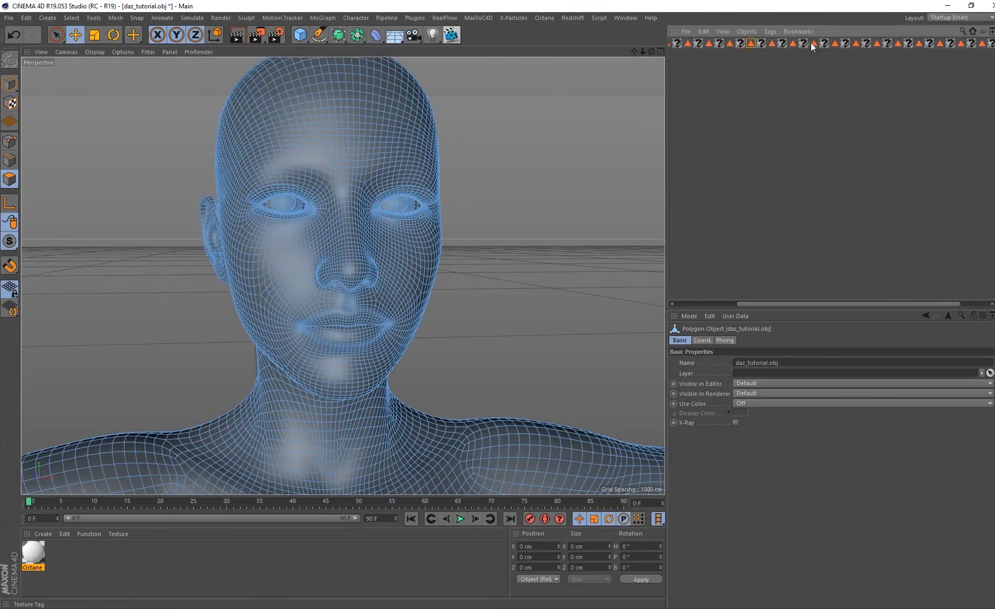
click(835, 44)
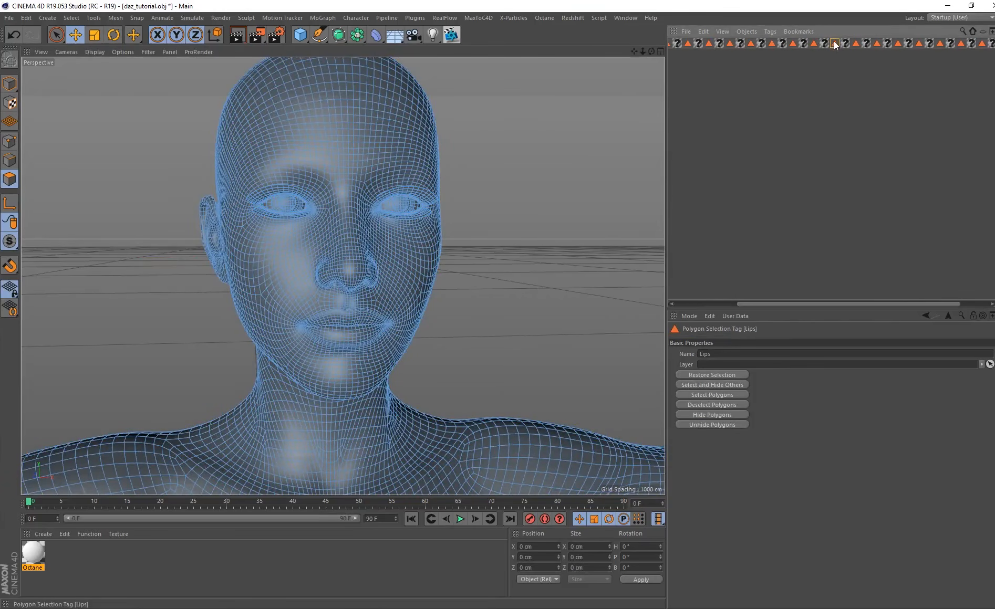
double_click(835, 42)
- Set the Octane material's type to Glossy and add an ImageTexture to its Diffuse channel
double_click(34, 553)
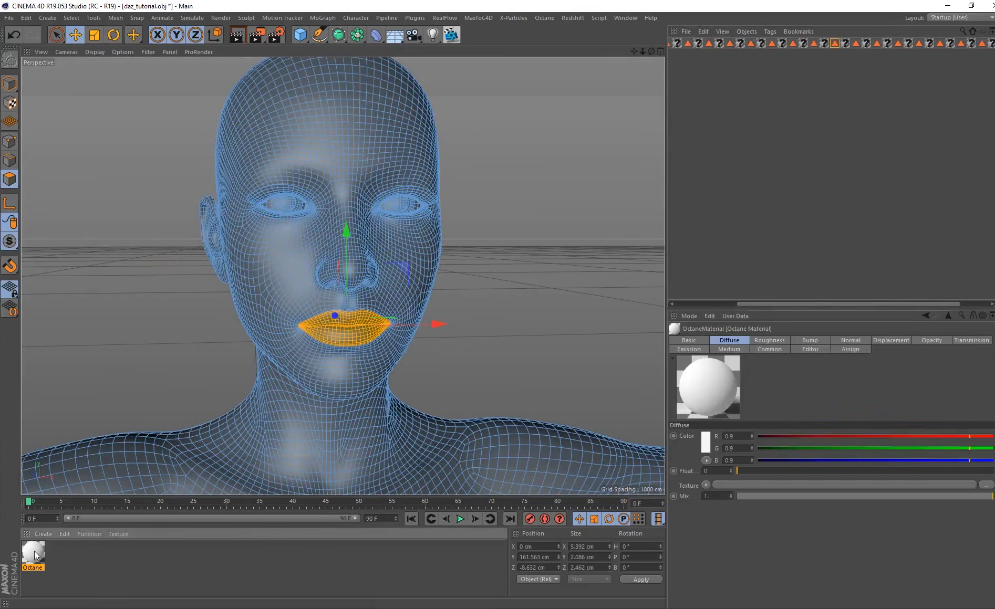
click(225, 183)
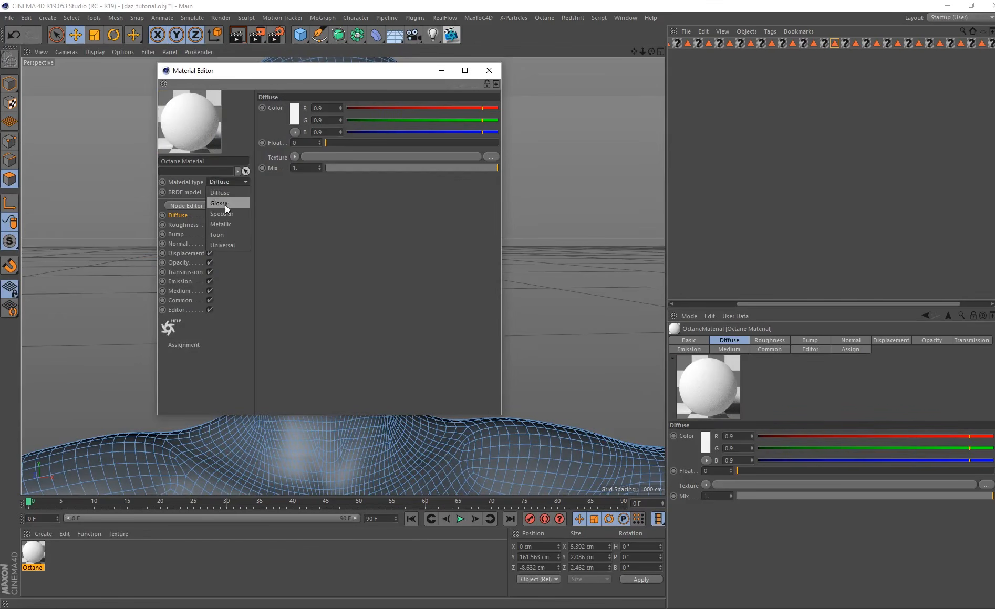
click(224, 205)
click(295, 157)
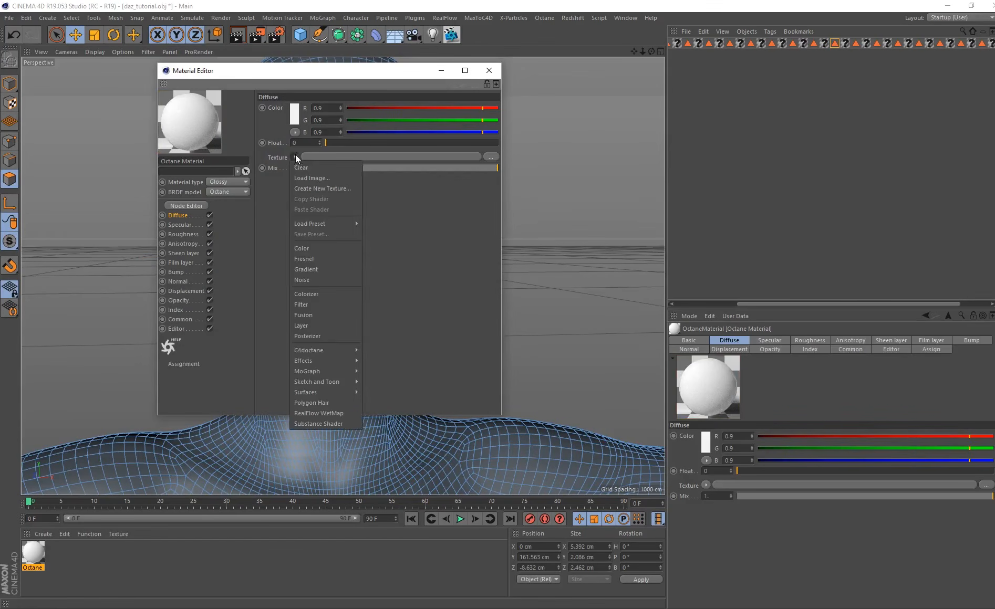
mouse_move(323, 350)
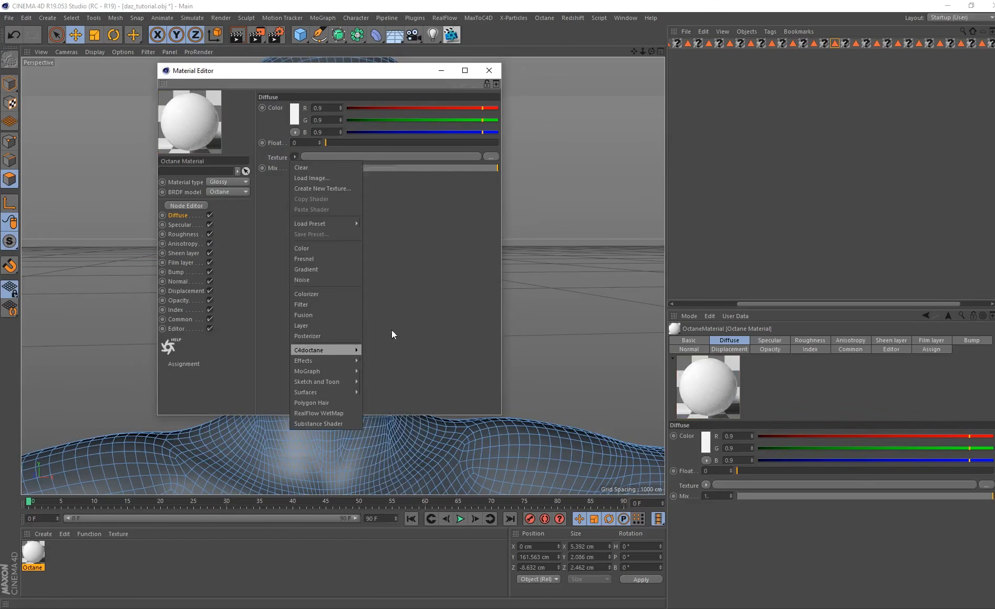
click(391, 330)
- Load newskin_diffuseOriginal.bmp from the Maps folder into the diffuse ImageTexture without copying it to the project location
mouse_move(309, 595)
click(370, 565)
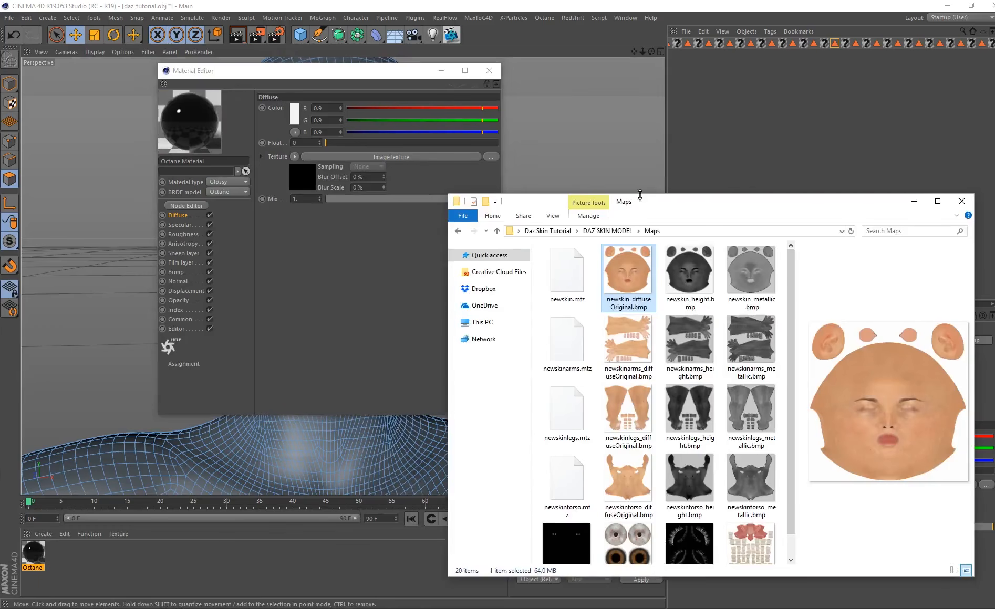
drag(640, 194, 683, 133)
drag(671, 210, 347, 194)
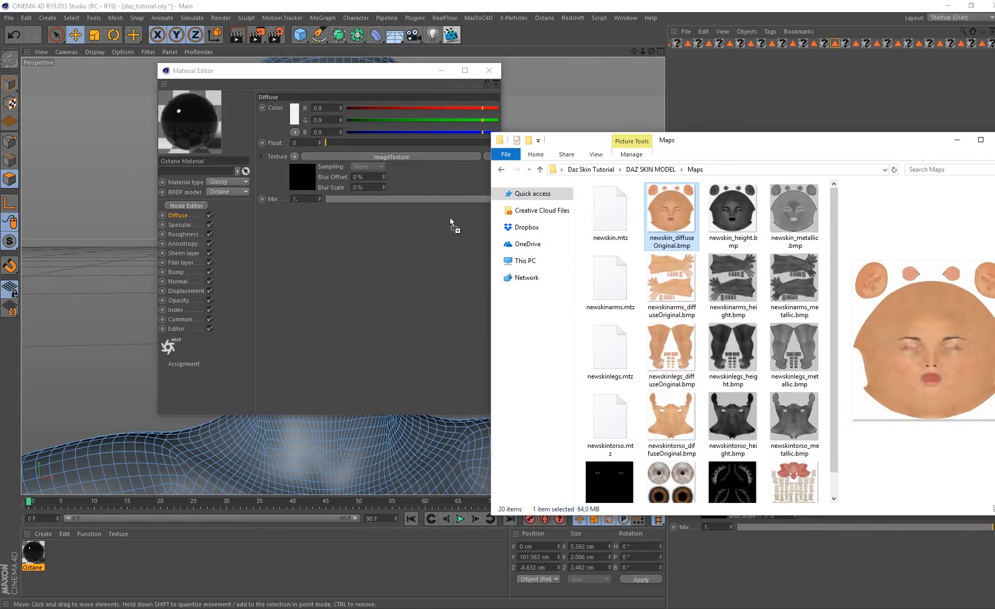
drag(451, 218, 671, 221)
click(394, 158)
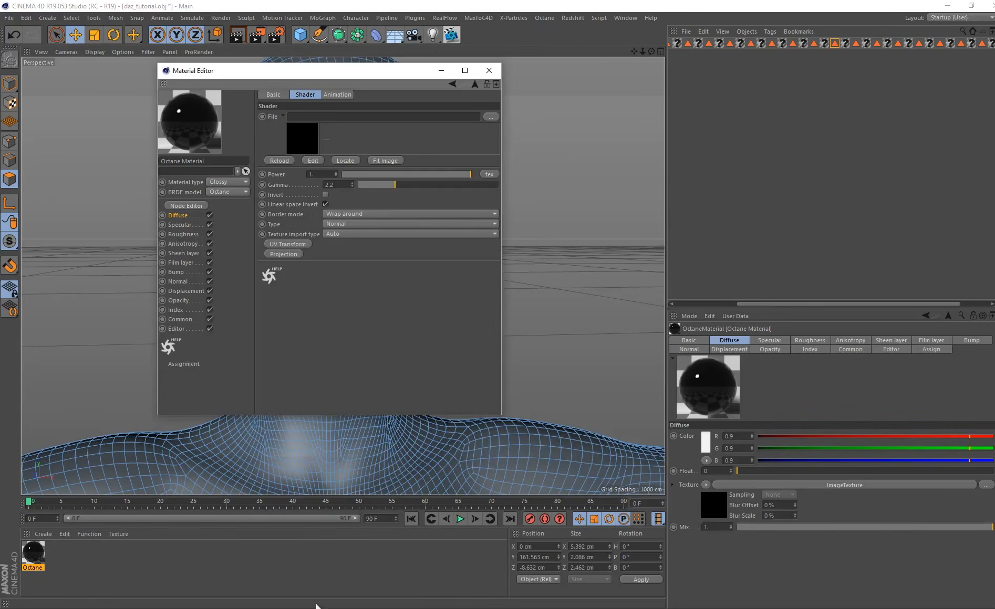
mouse_move(317, 605)
click(371, 565)
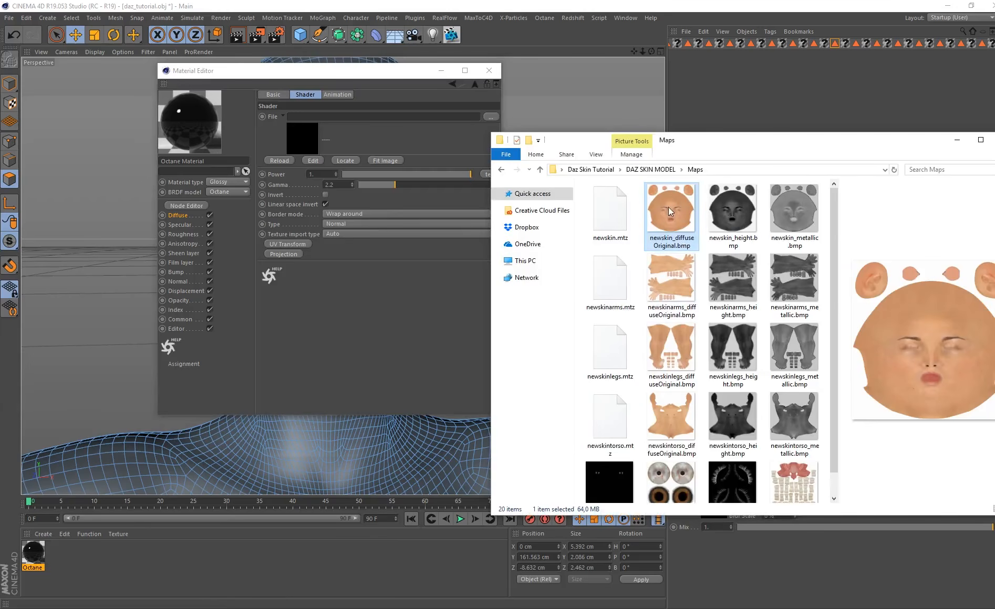
drag(315, 156, 300, 141)
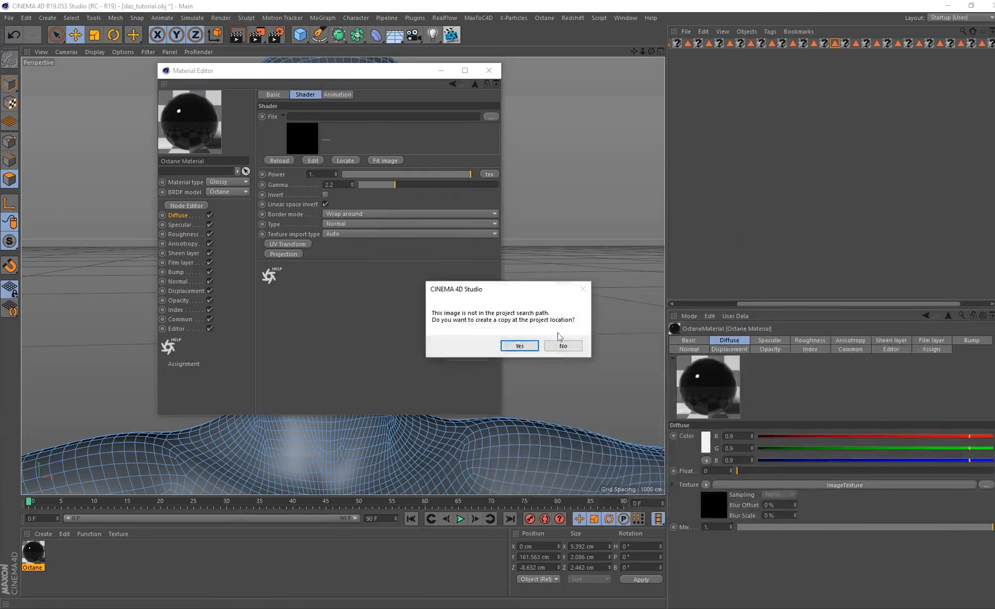
click(572, 348)
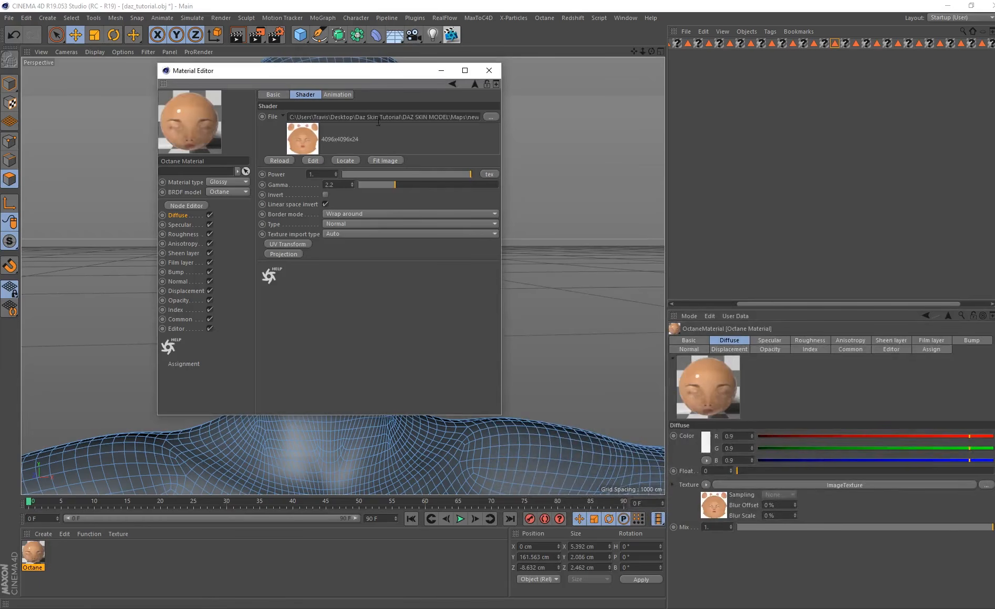
- Apply the face-textured Octane material to the selected lip polygons
drag(322, 76, 552, 92)
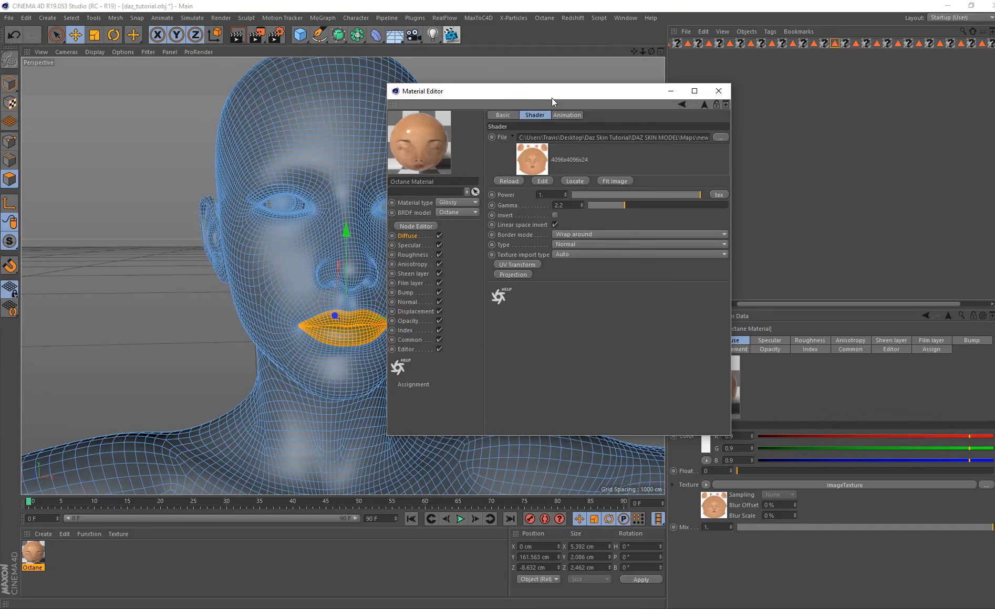
drag(523, 95, 575, 76)
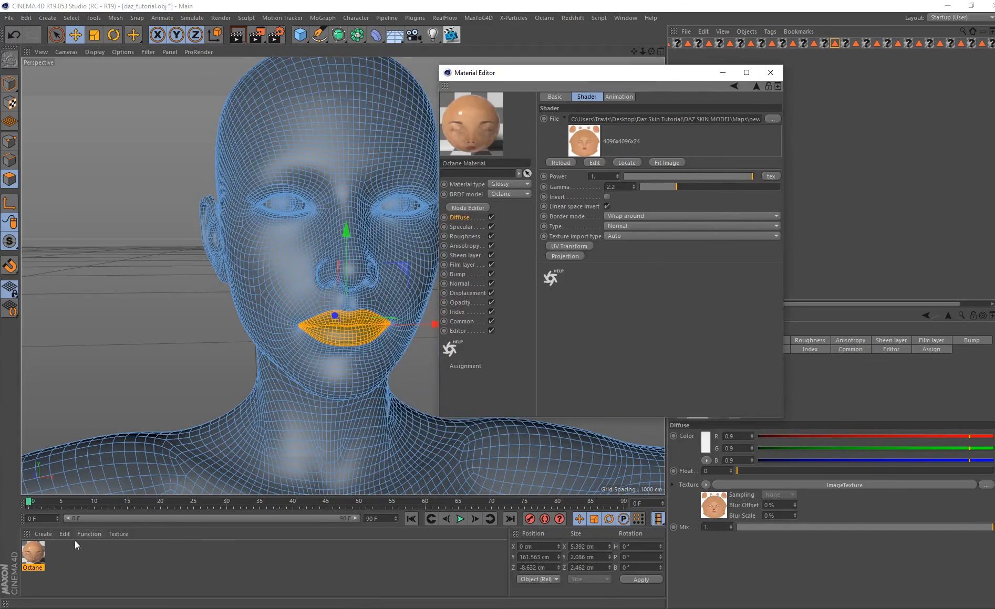
drag(40, 559, 373, 305)
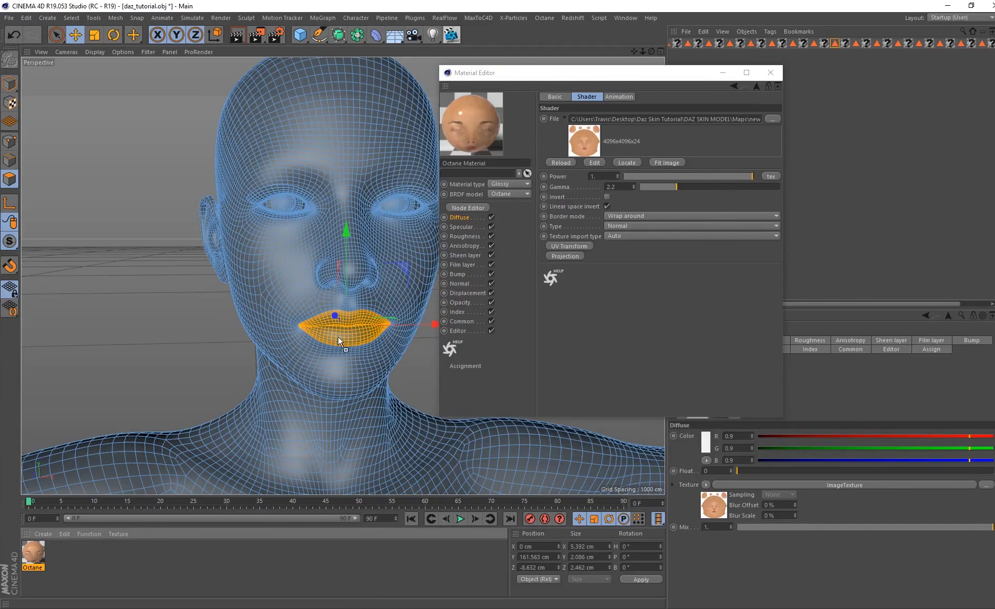
drag(338, 342, 340, 342)
- Select the Face selection tag's polygons and apply the same Octane material to them
drag(584, 73, 339, 128)
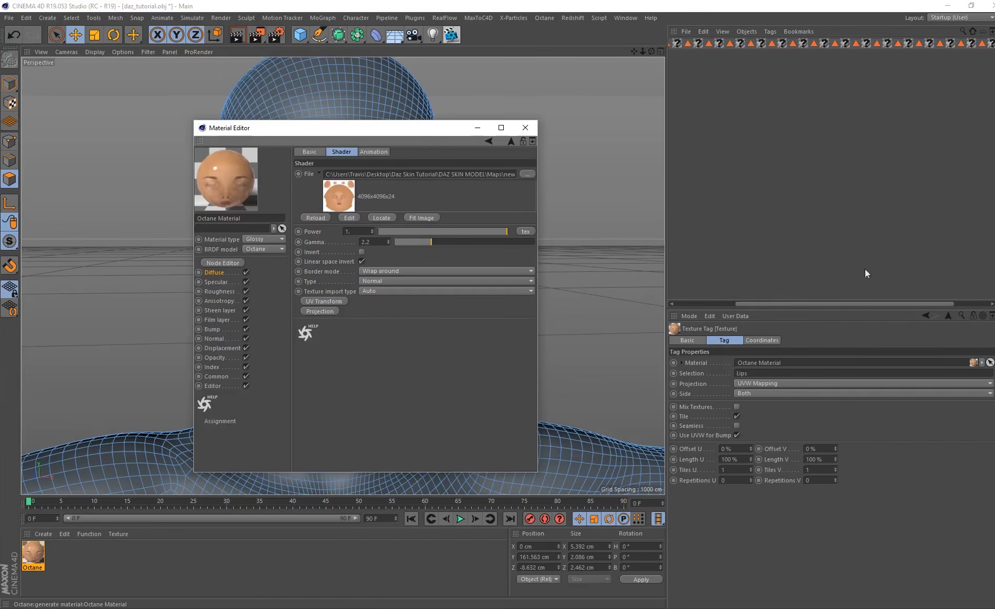
drag(850, 309, 878, 305)
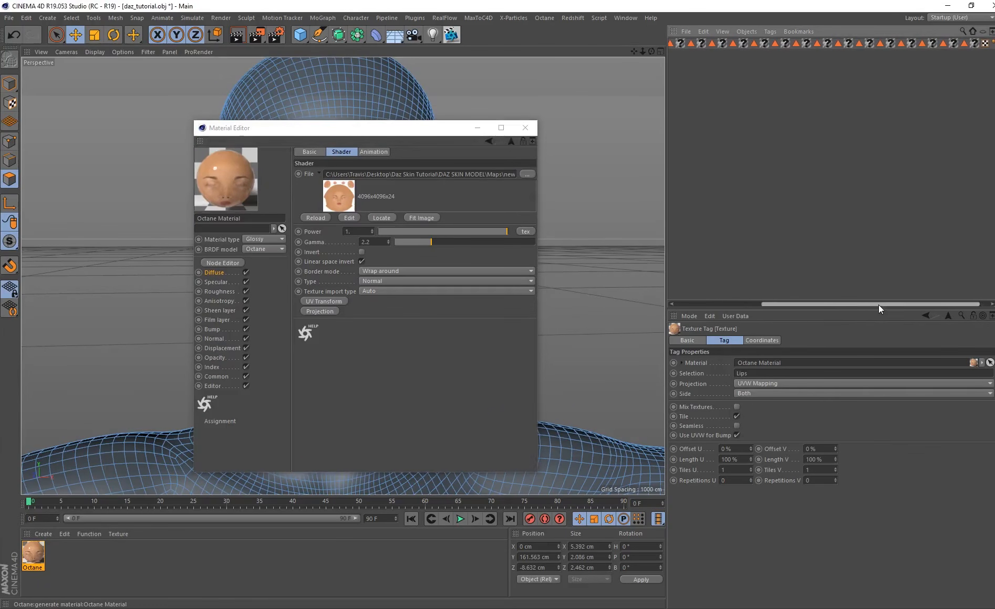
click(835, 43)
click(818, 44)
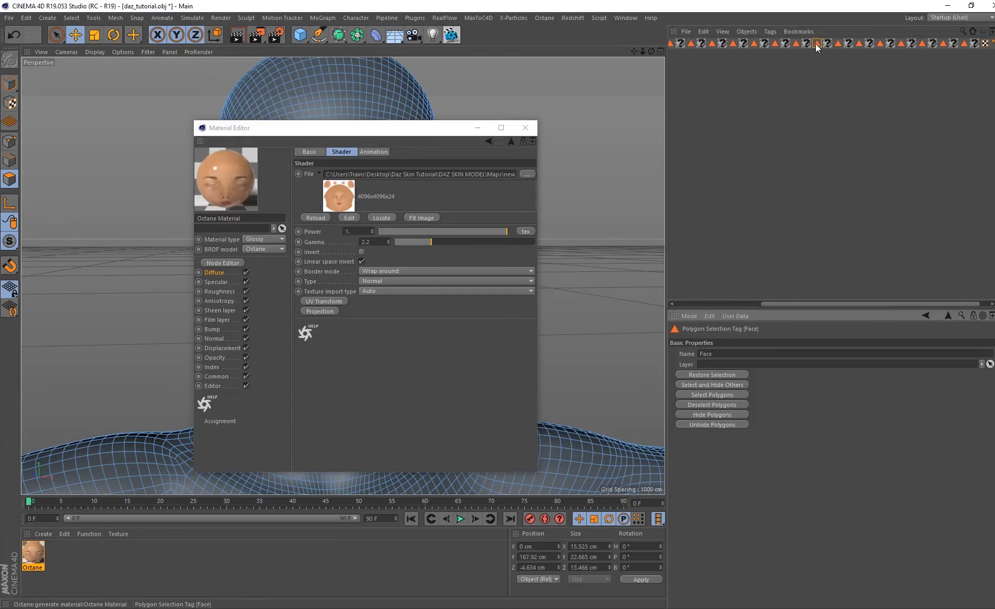
drag(381, 133, 650, 170)
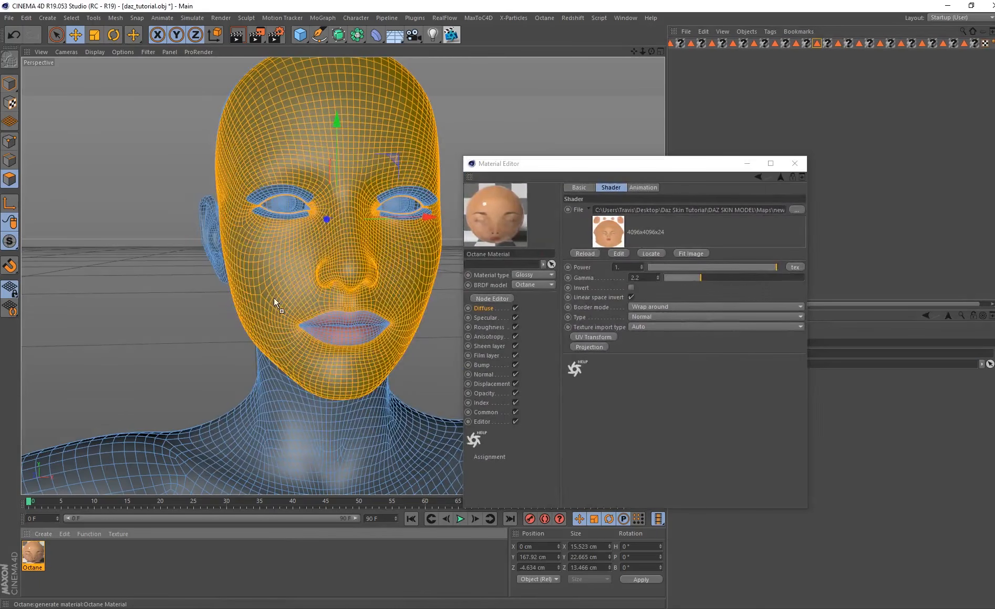
- Select the polygons of the Ears selection tag and apply the same Octane material to them
click(733, 43)
drag(694, 163, 477, 177)
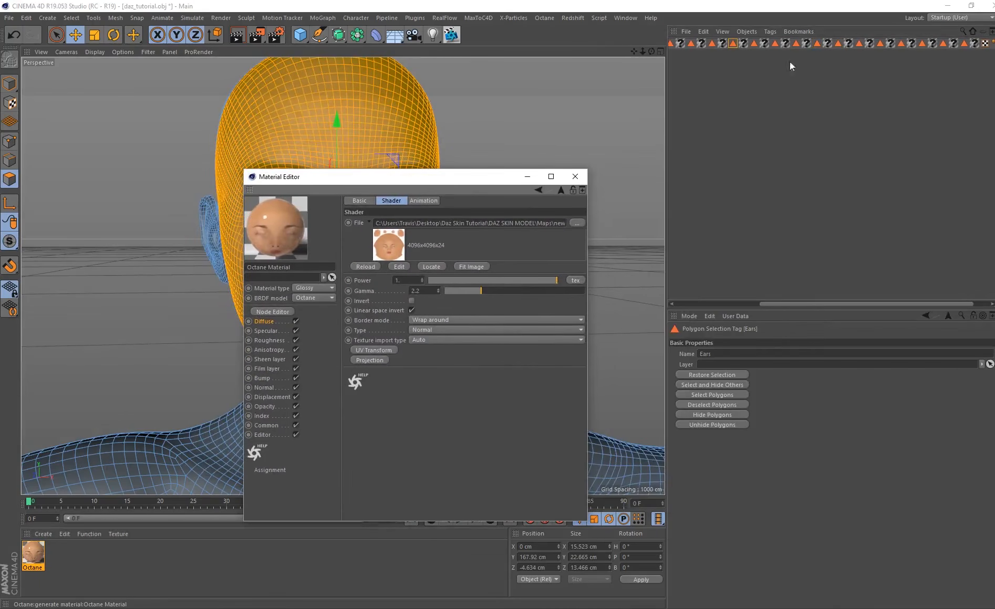
double_click(734, 44)
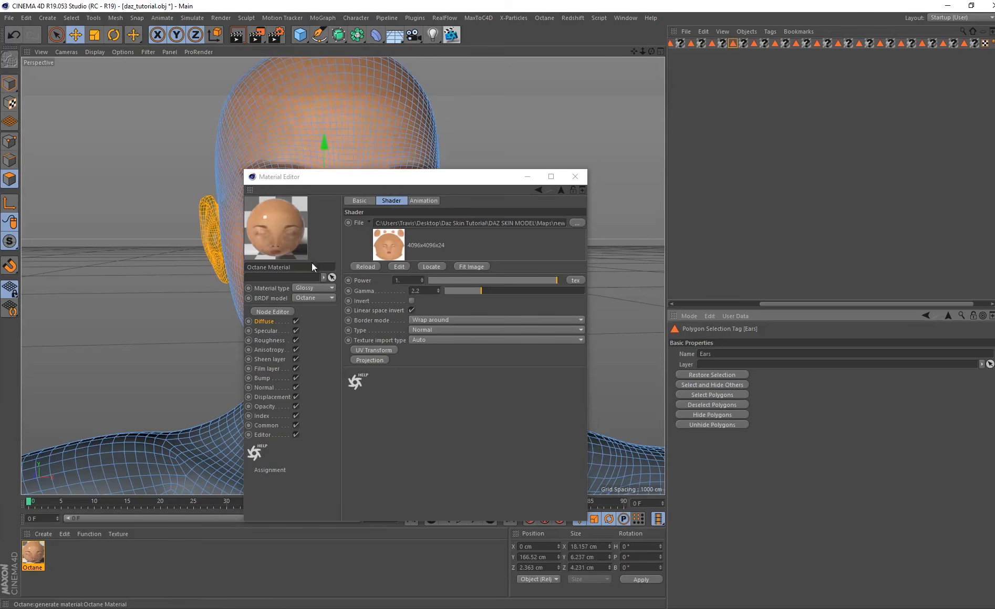
drag(37, 550, 199, 319)
drag(221, 257, 215, 263)
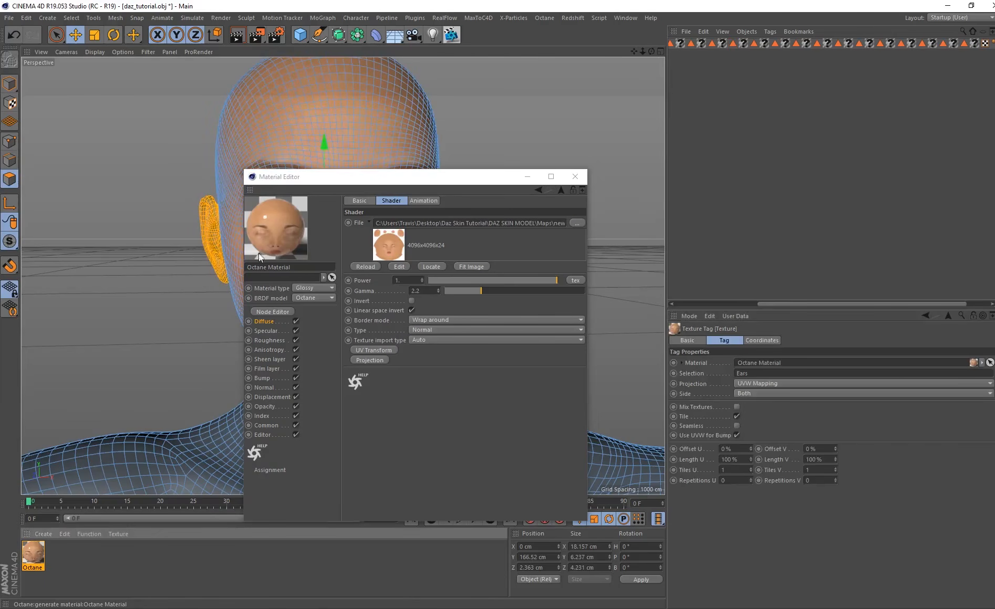
- Render the model in the Octane Live Viewer and examine the textured face and ear from a three-quarter angle
drag(400, 183, 573, 167)
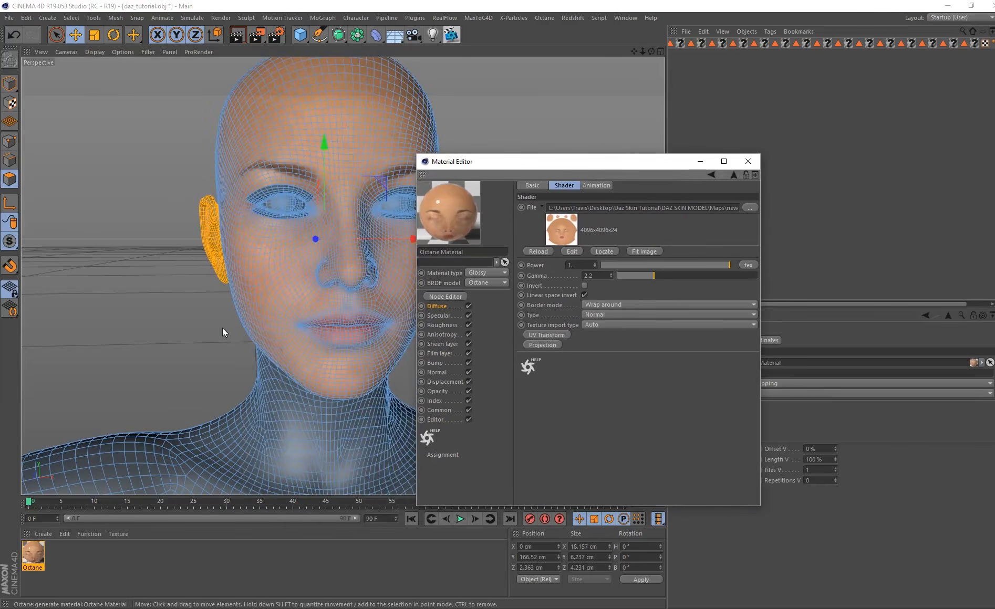
click(451, 34)
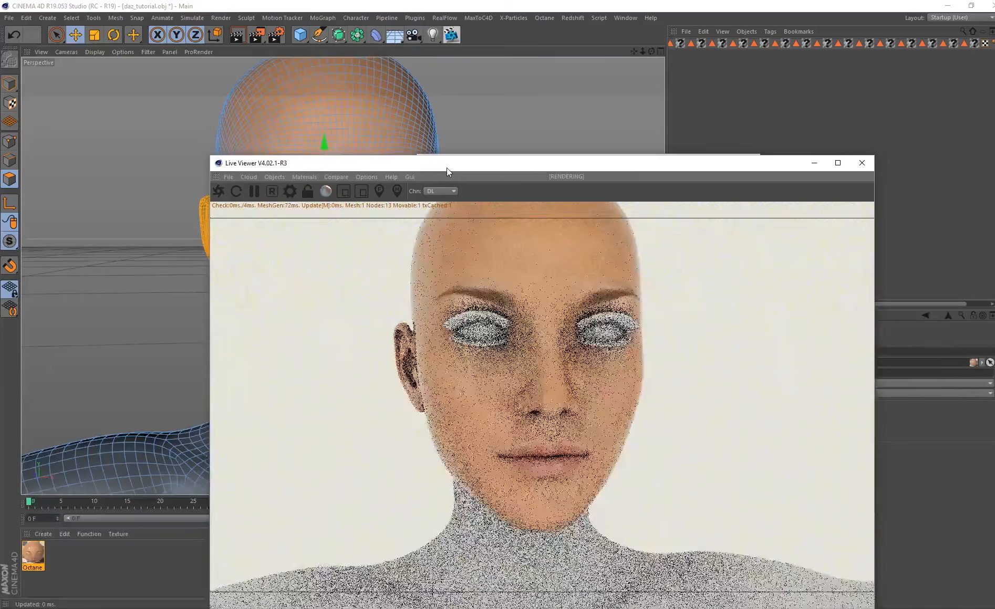
drag(446, 168, 529, 151)
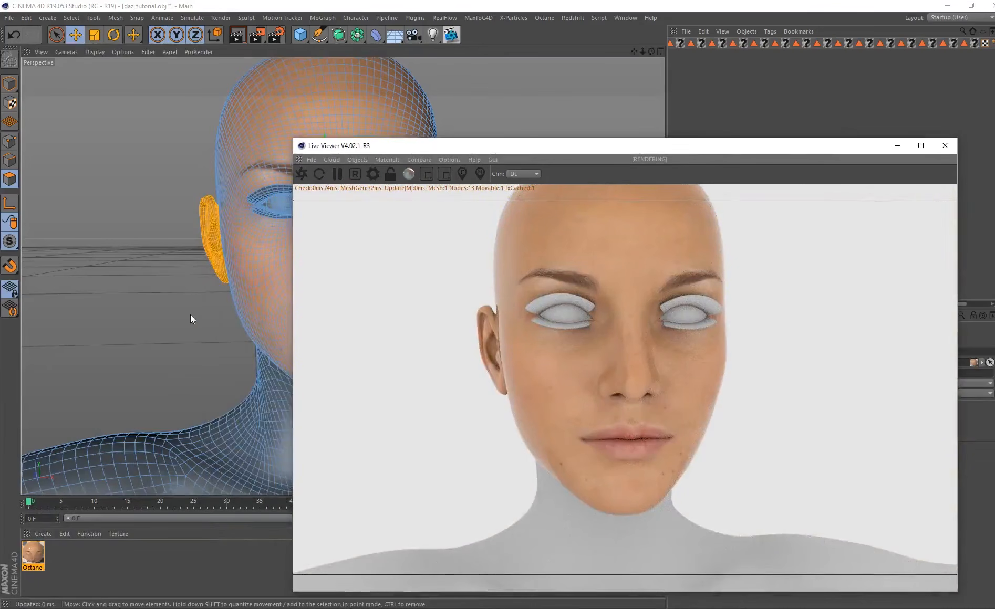
alt+drag(190, 320, 237, 294)
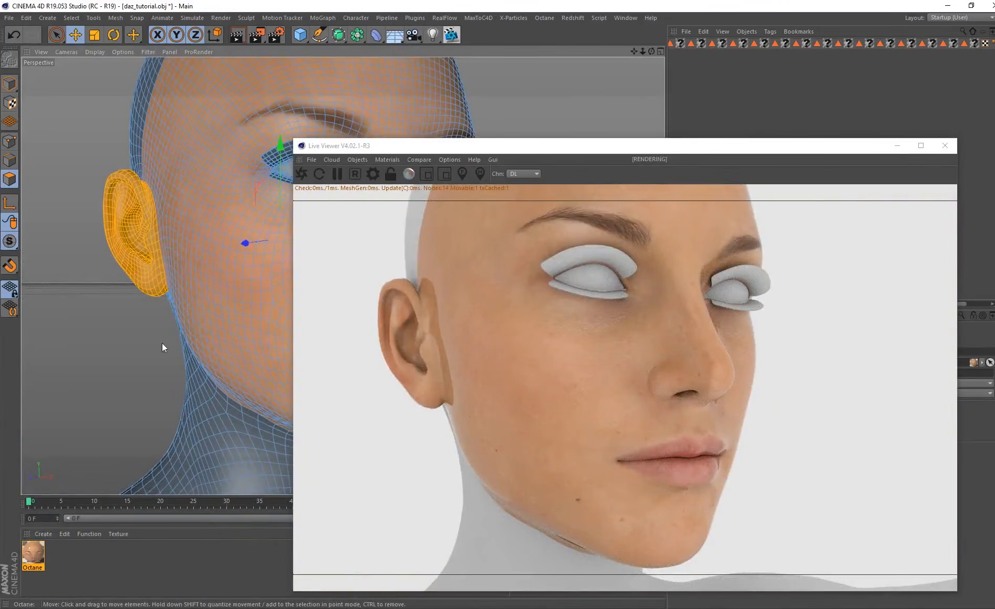
mouse_move(161, 344)
alt+mouse_down()
mouse_move(136, 342)
mouse_move(173, 338)
alt+mouse_up()
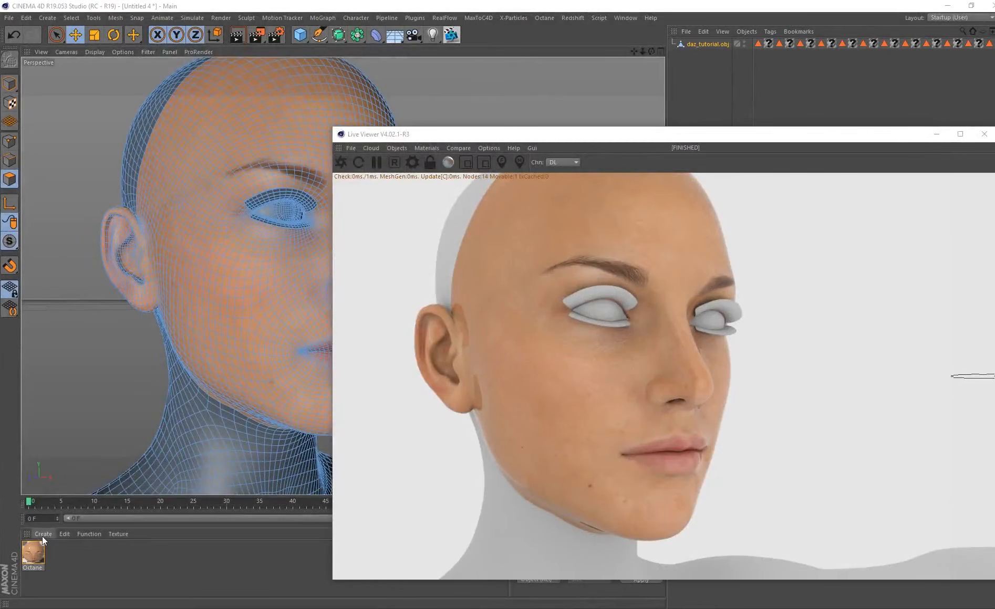
- Create a second Octane Material and set its type to Glossy
click(42, 534)
mouse_move(89, 447)
mouse_move(227, 434)
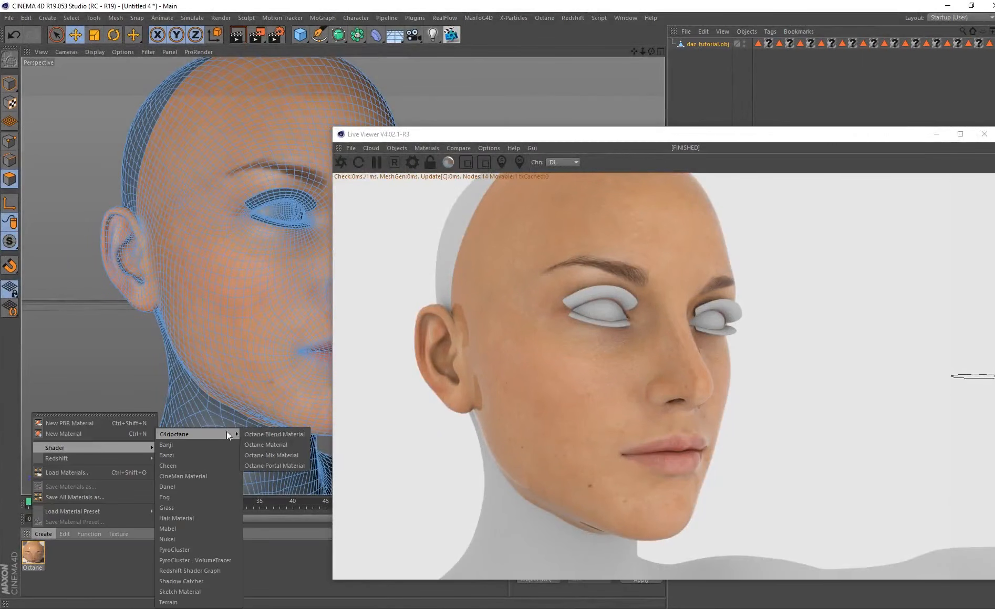
click(280, 444)
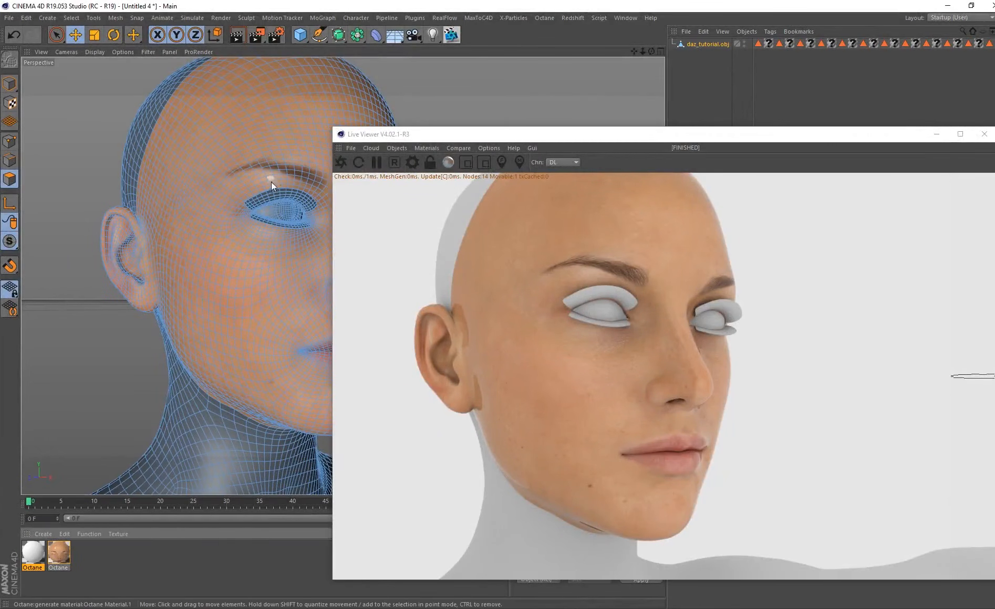
double_click(30, 557)
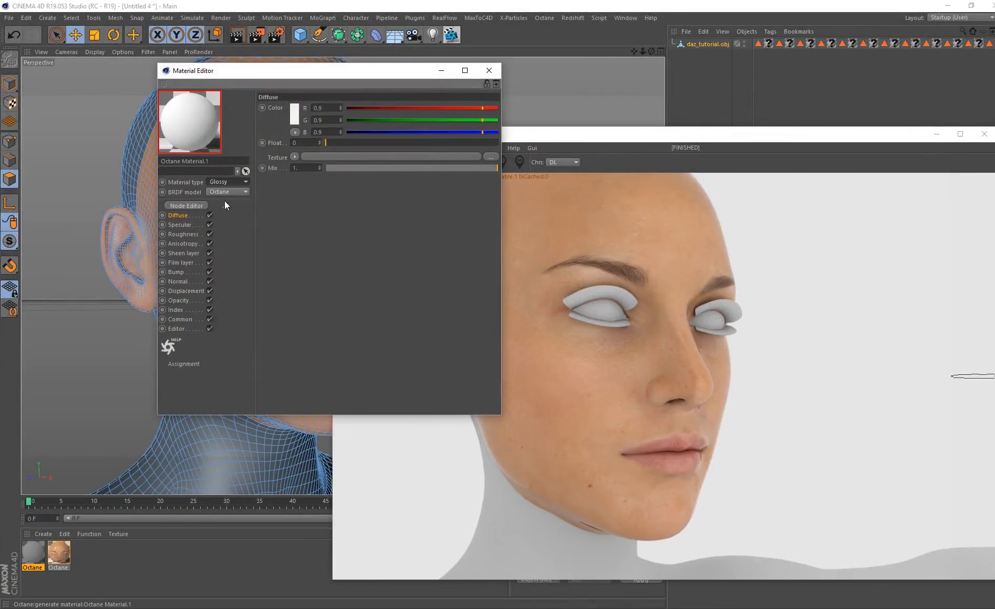
- Add an ImageTexture to the Opacity channel of the second Octane material
click(179, 301)
click(295, 157)
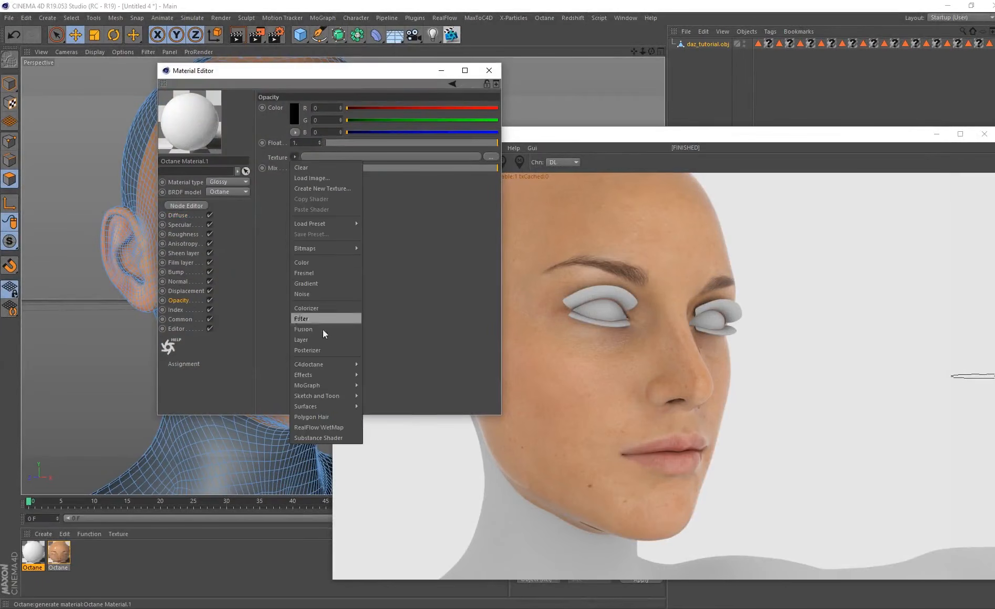
mouse_move(328, 365)
click(387, 330)
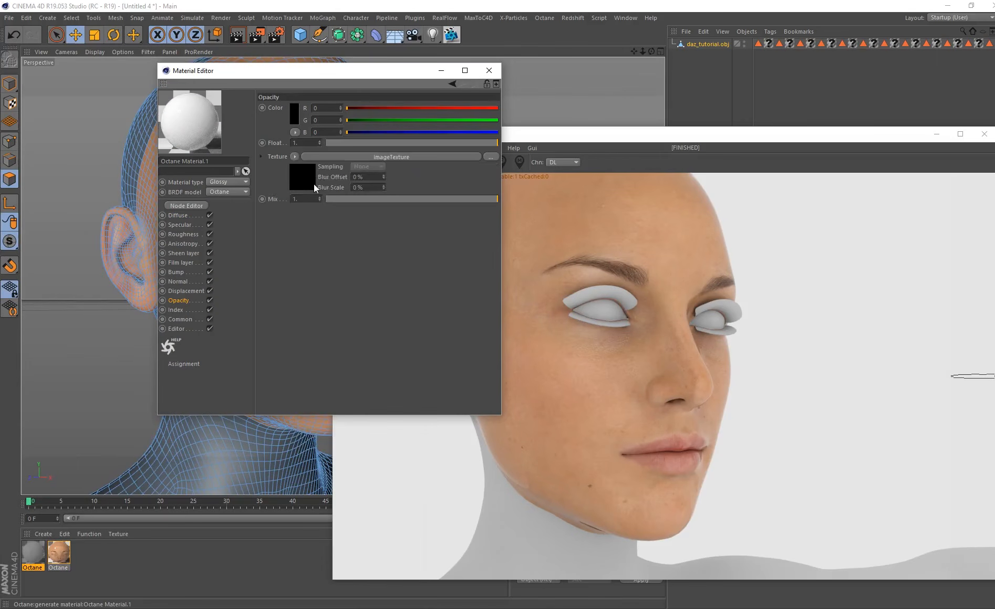
- Load the black-and-white eyelash map from the Maps folder into the ImageTexture of the second Octane material's Opacity channel
click(313, 184)
click(314, 605)
click(297, 592)
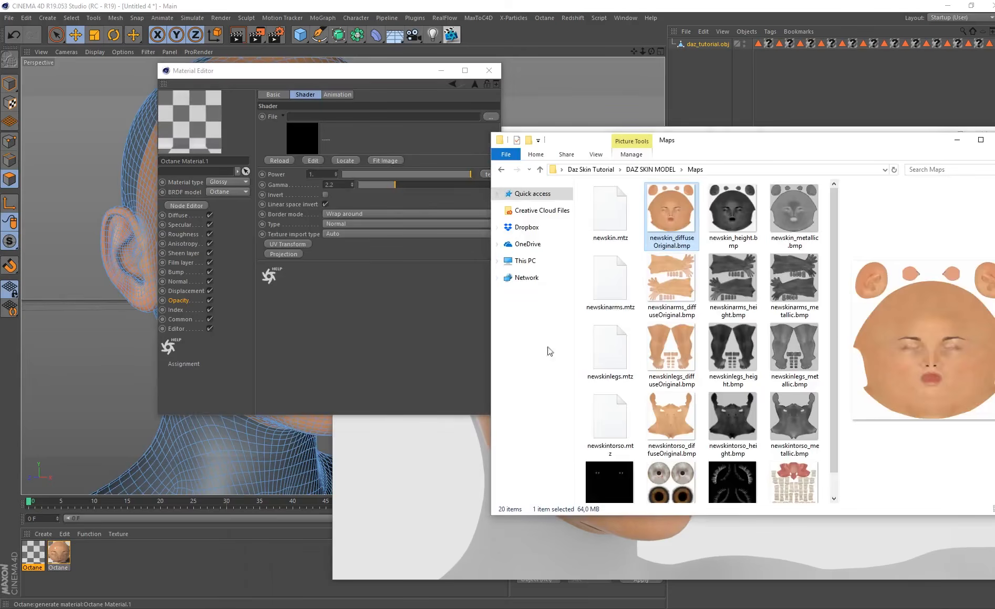
scroll(683, 342, down, 1)
drag(732, 462, 326, 161)
click(556, 346)
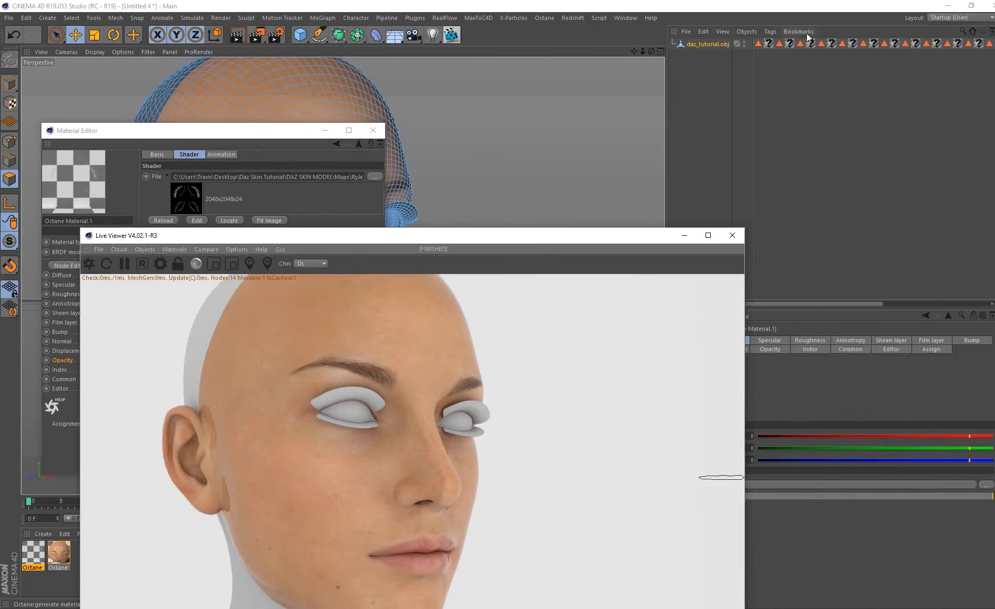
- Select the polygons of the eyelashes selection tag and apply the second Octane material to them
click(807, 9)
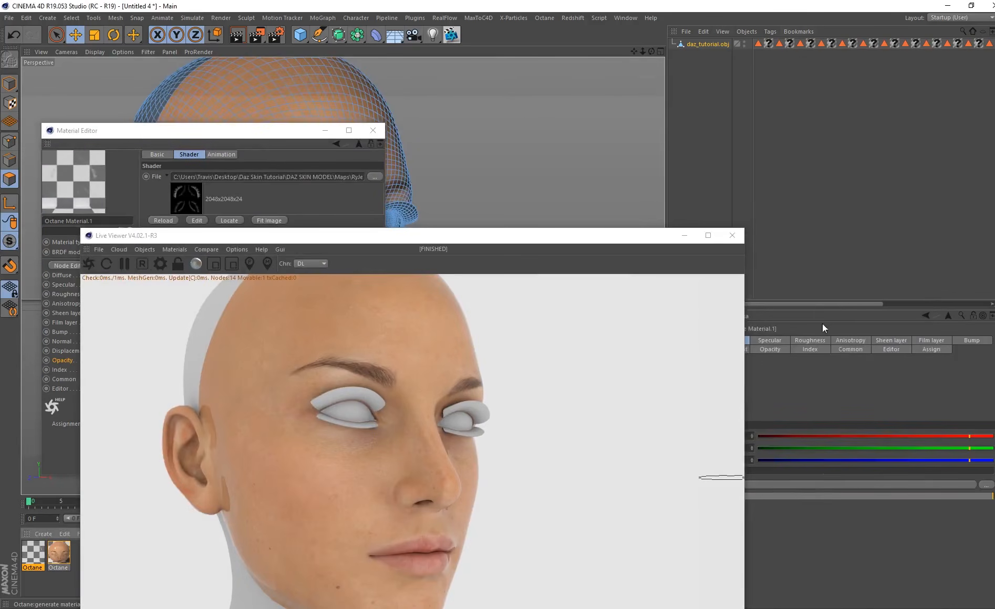
drag(821, 305, 942, 171)
click(928, 42)
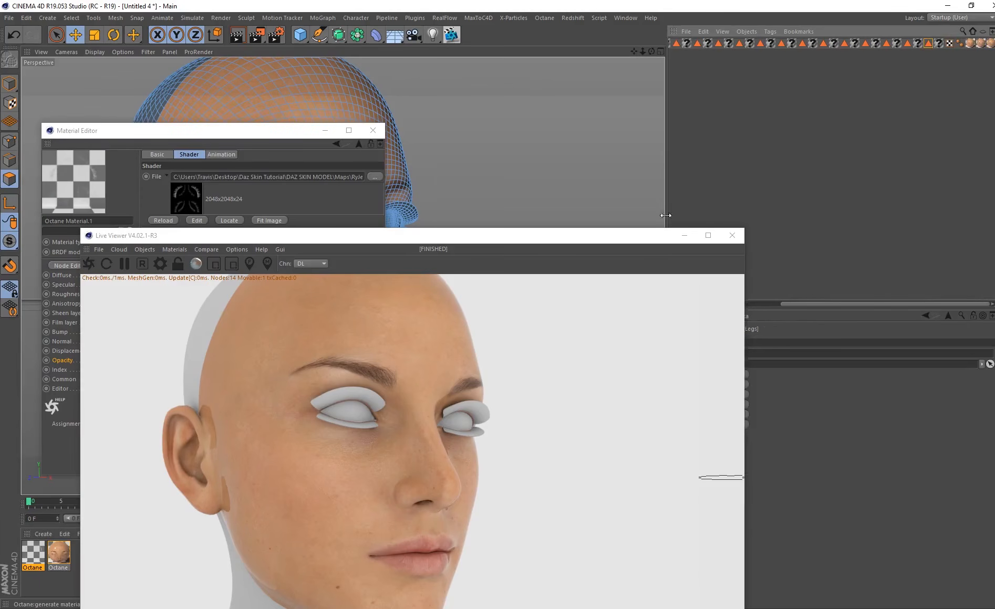
drag(636, 235, 557, 301)
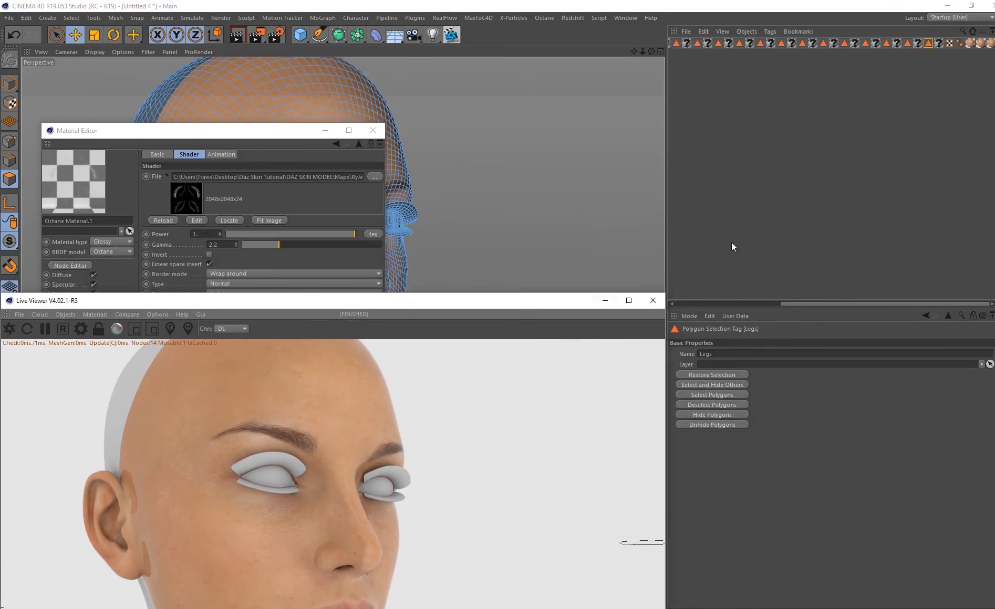
click(908, 43)
drag(289, 138, 731, 156)
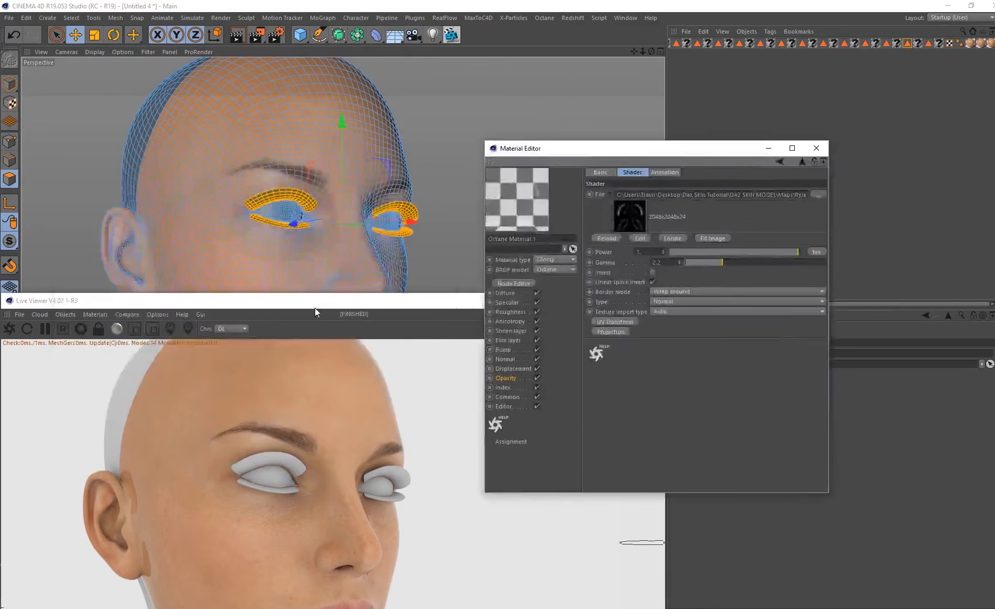
drag(316, 307, 783, 361)
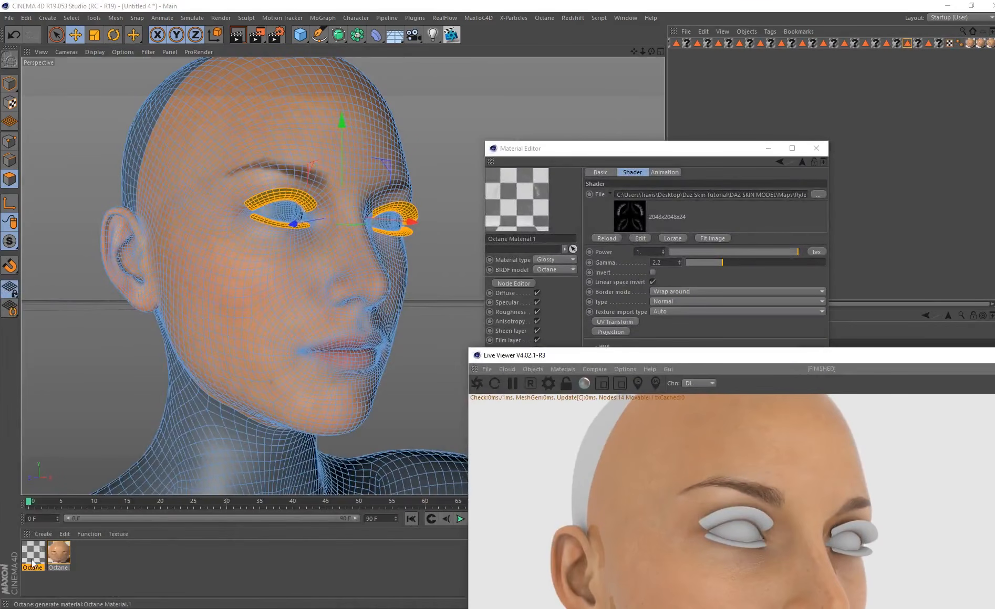
drag(32, 563, 287, 195)
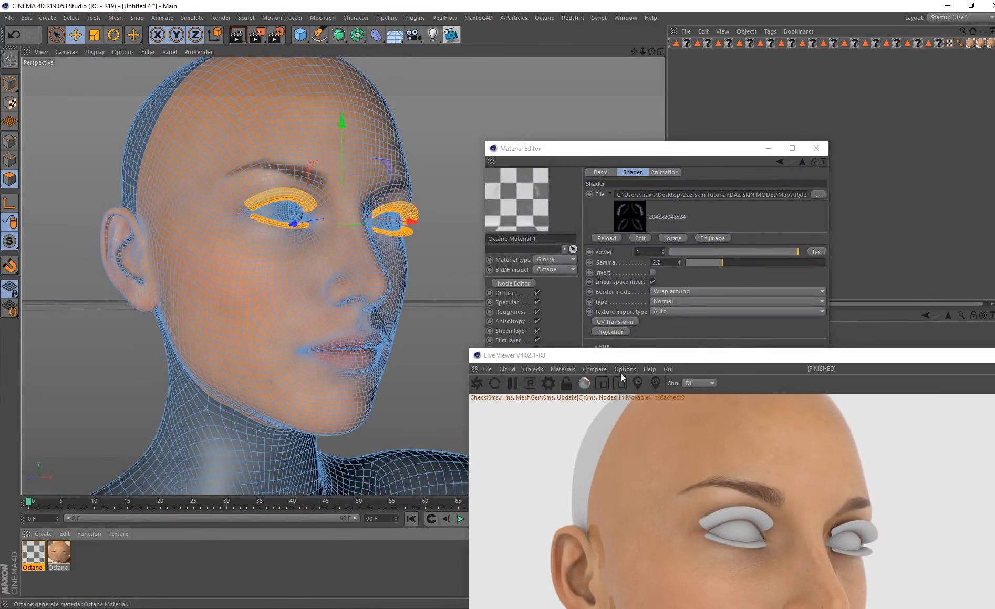
drag(628, 357, 570, 277)
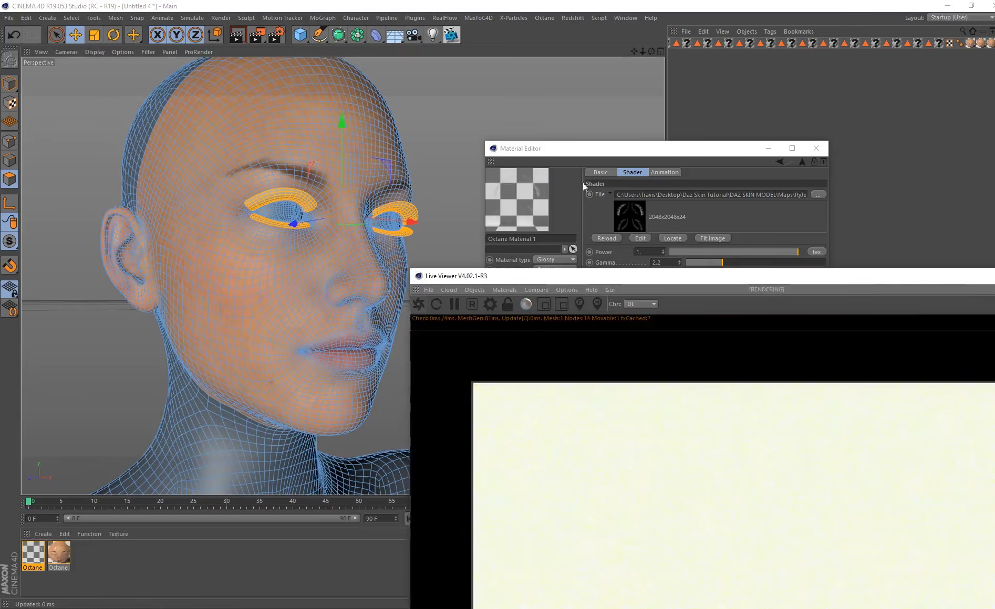
- Set the Diffuse color of the eyelash material to black
drag(596, 153, 220, 95)
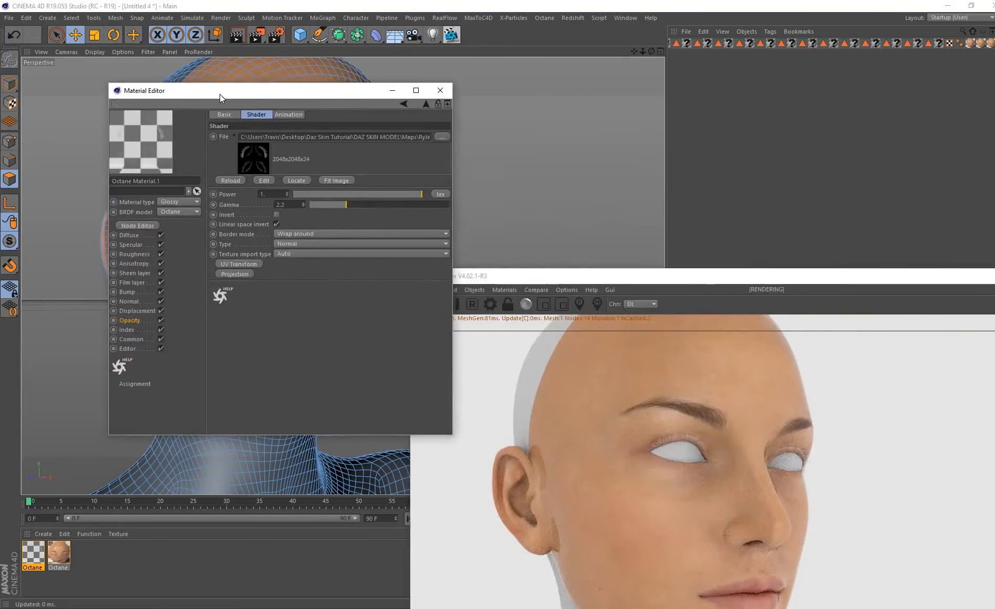
click(131, 234)
click(245, 138)
drag(217, 150, 206, 152)
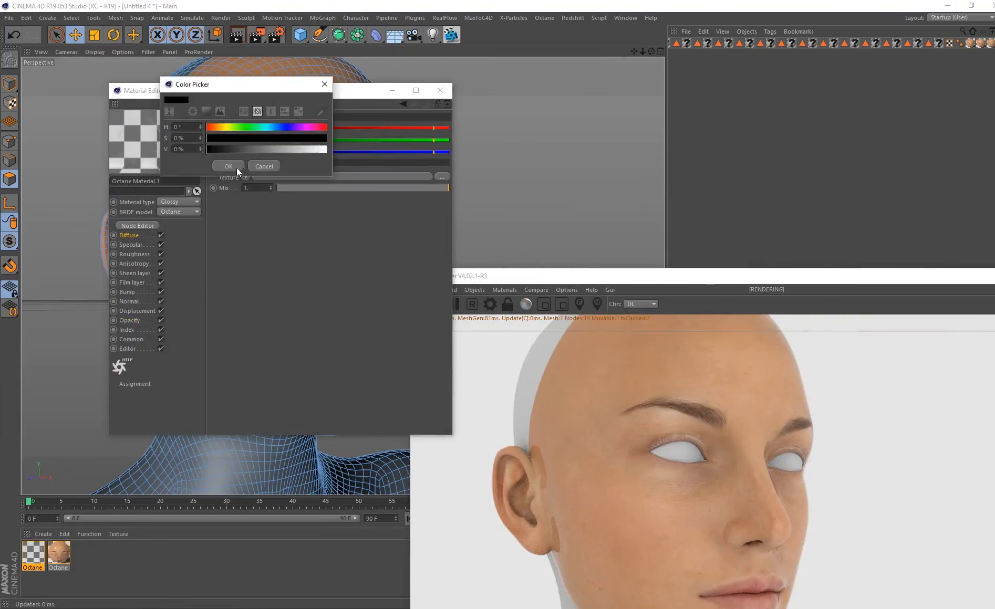
click(237, 168)
- Raise the Power of the eyelash material's Opacity image texture to about 5.1
click(128, 320)
click(256, 202)
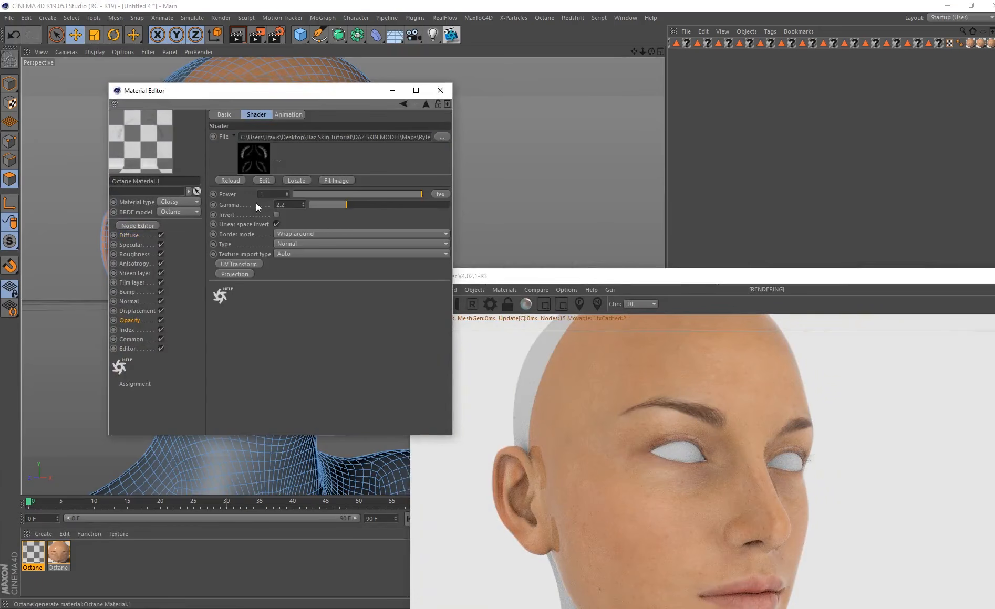
drag(421, 194, 703, 203)
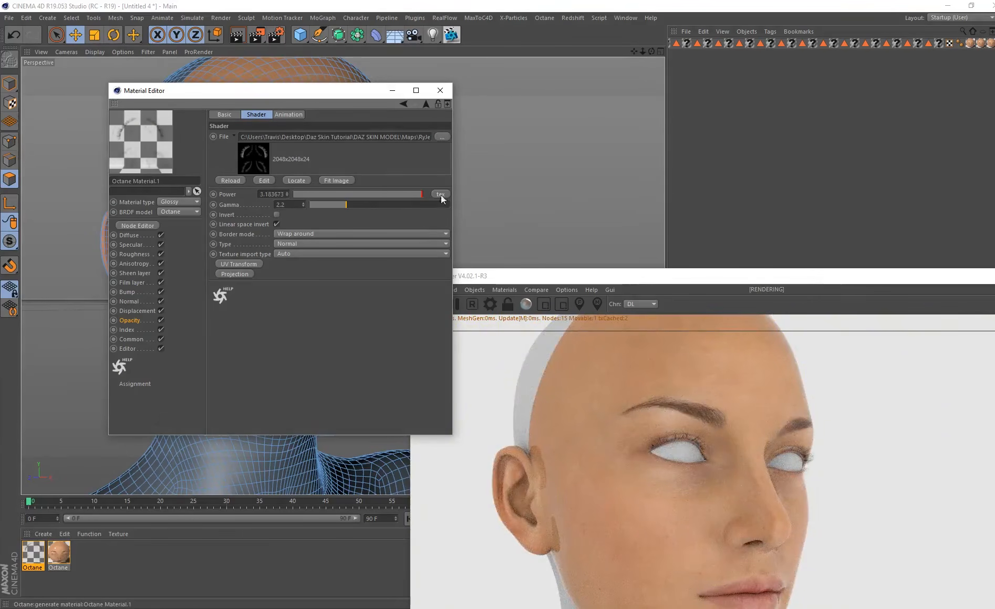
drag(420, 195, 949, 208)
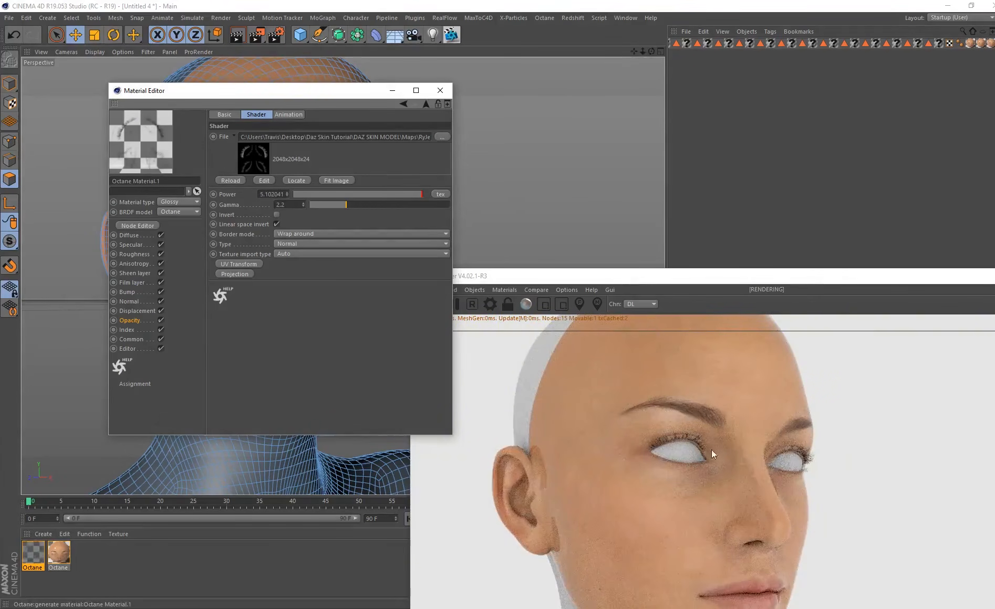
click(441, 90)
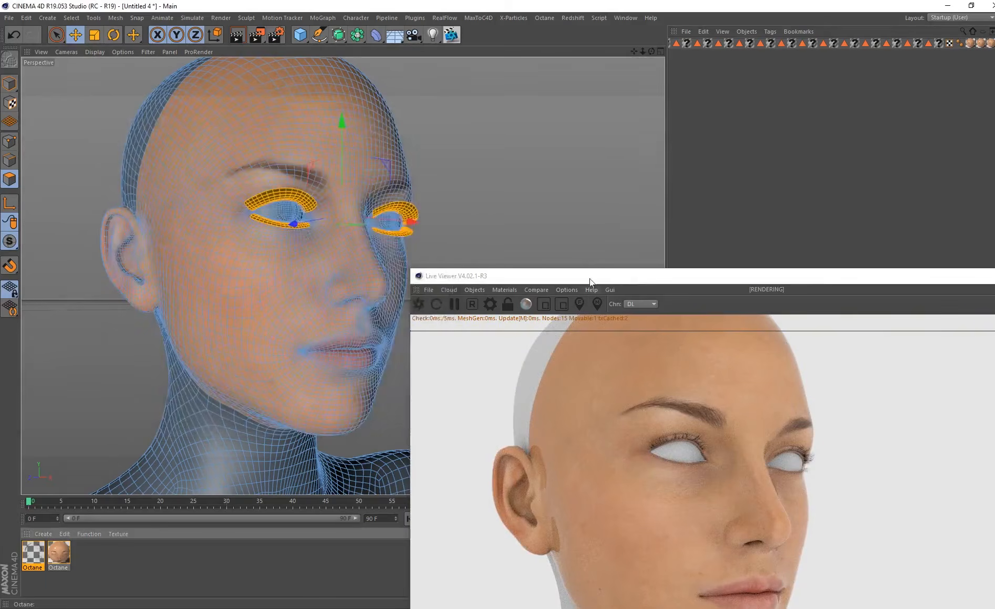
drag(589, 278, 503, 144)
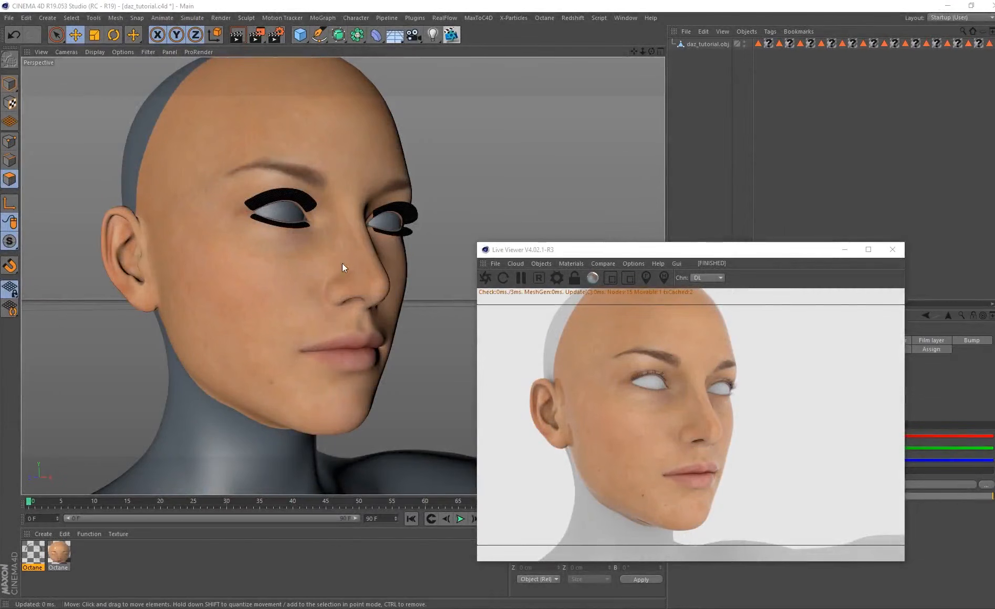
- Add an Octane Arealight to the scene and raise it from the floor to the figure's upper body
click(544, 264)
mouse_move(586, 306)
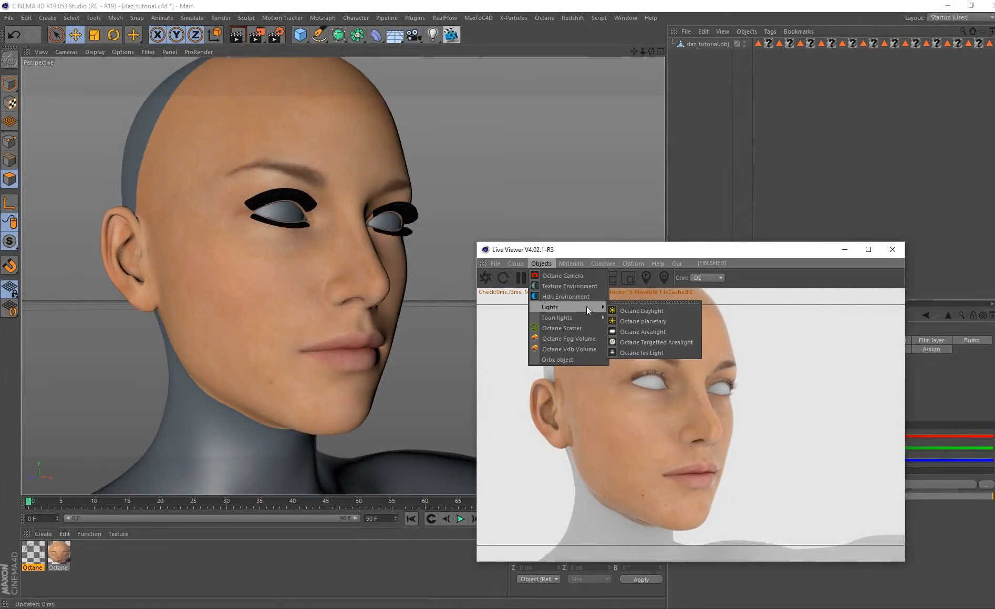
click(659, 331)
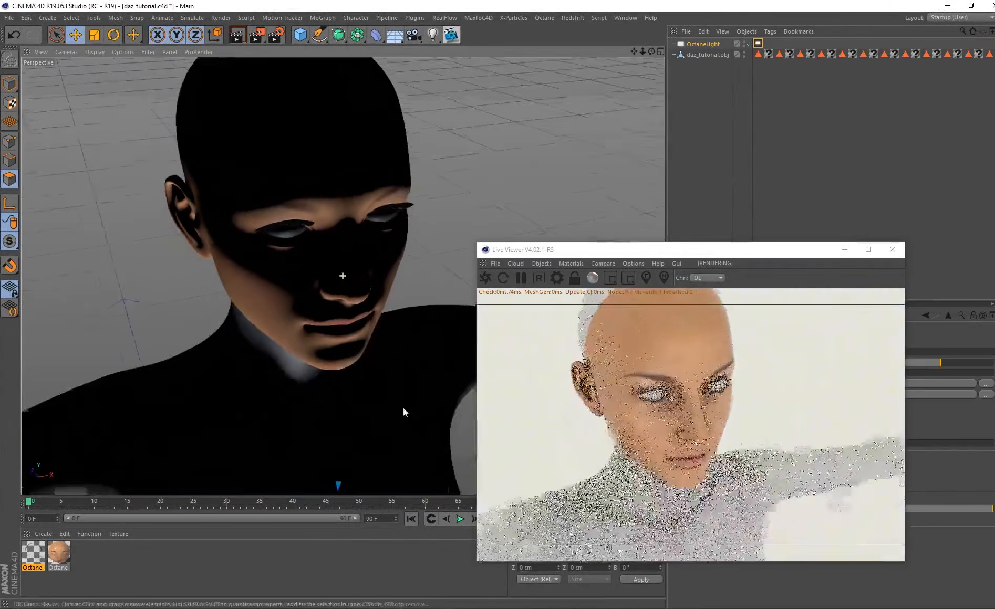
scroll(404, 413, down, 10)
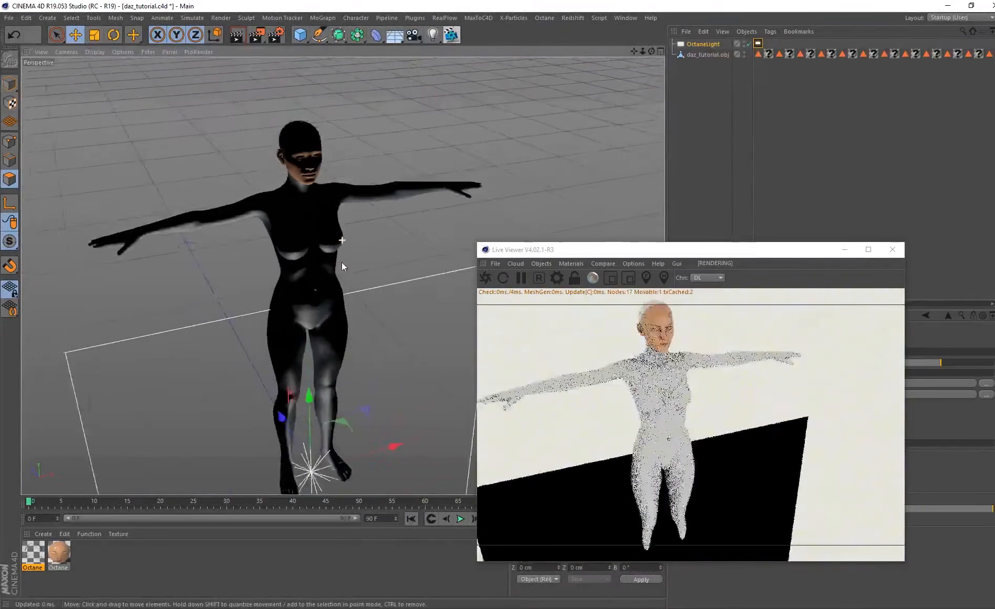
scroll(342, 263, down, 3)
key(t)
drag(417, 219, 488, 290)
key(e)
drag(322, 363, 321, 116)
- Rotate the area light to shine toward the figure's back and position it behind the figure
key(r)
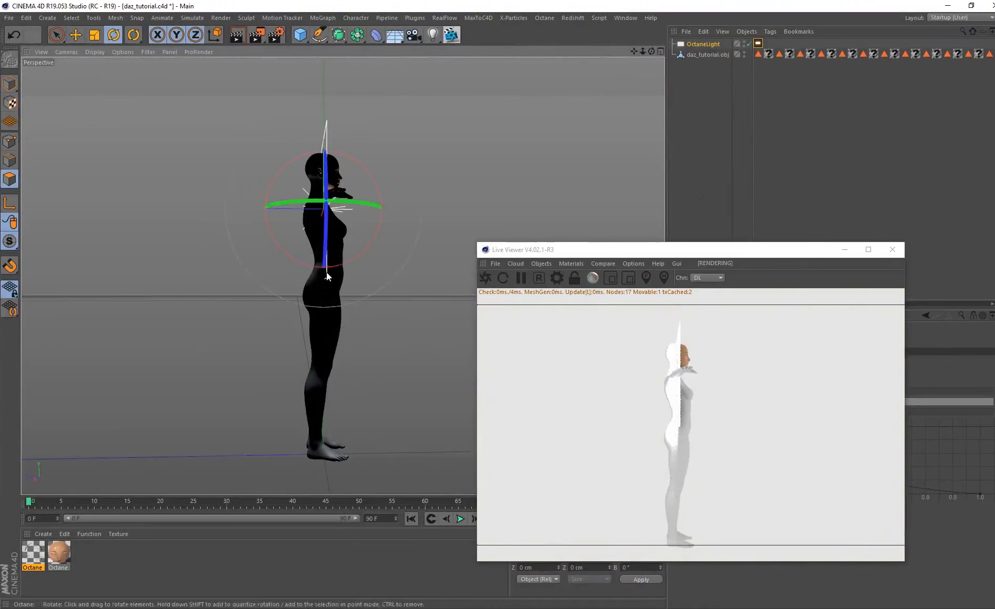
drag(341, 264, 305, 140)
key(e)
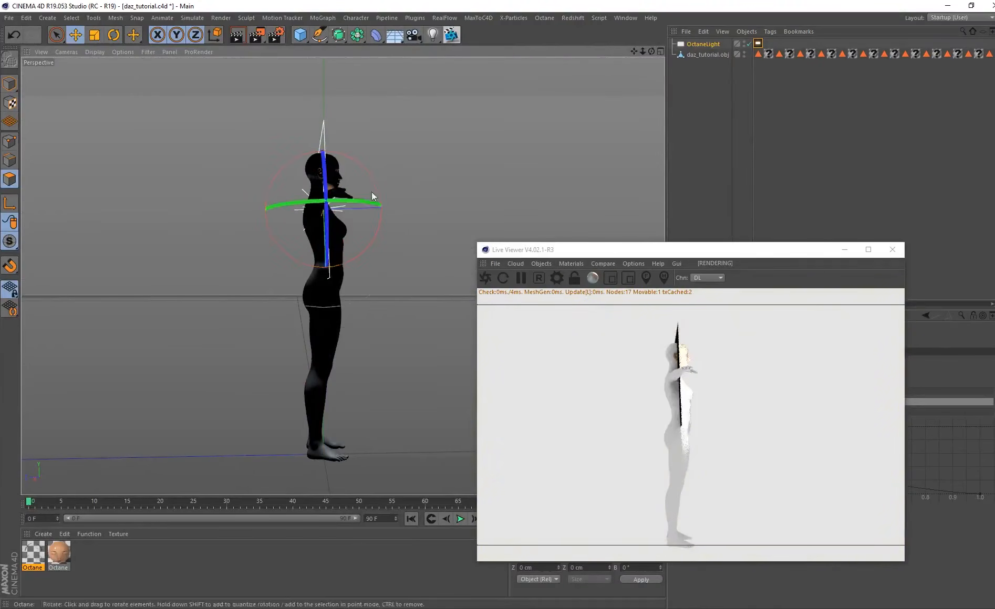
drag(394, 206, 394, 270)
alt+drag(263, 246, 245, 259)
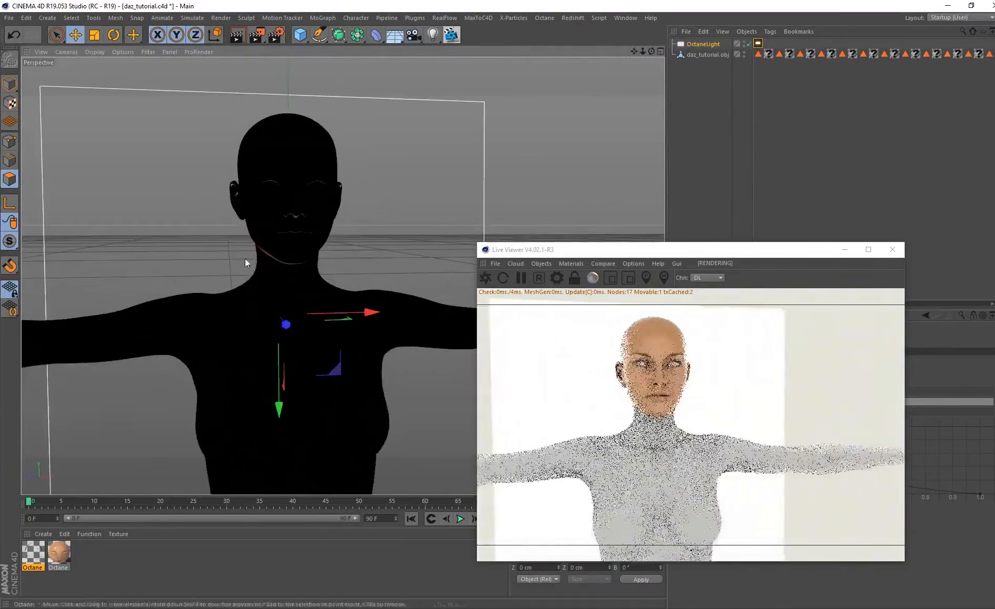
- Raise the area light to head and shoulder height, move it farther behind the figure and fine-tune its rotation
scroll(189, 215, up, 4)
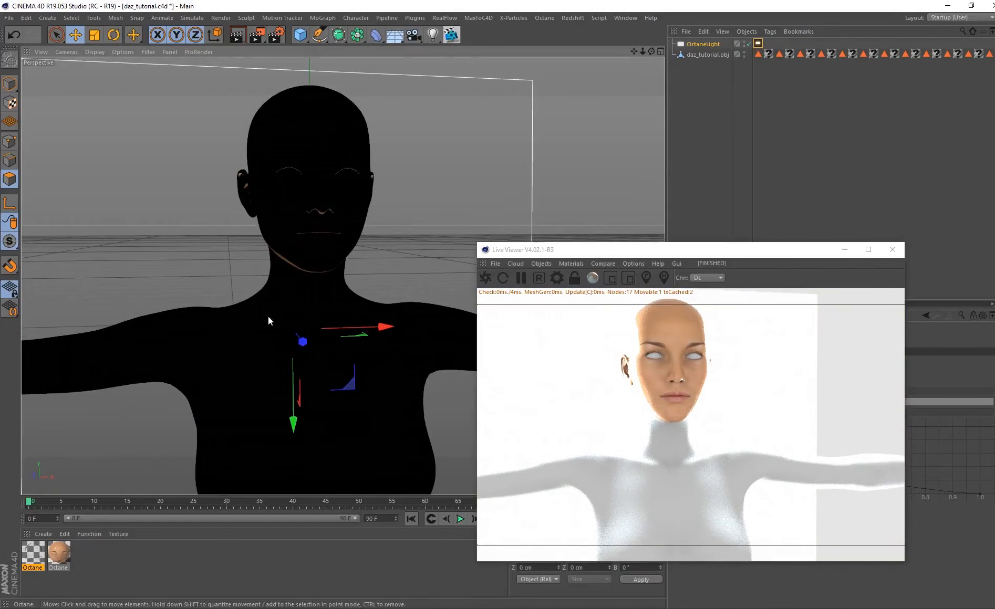
alt+drag(268, 316, 388, 389)
key(e)
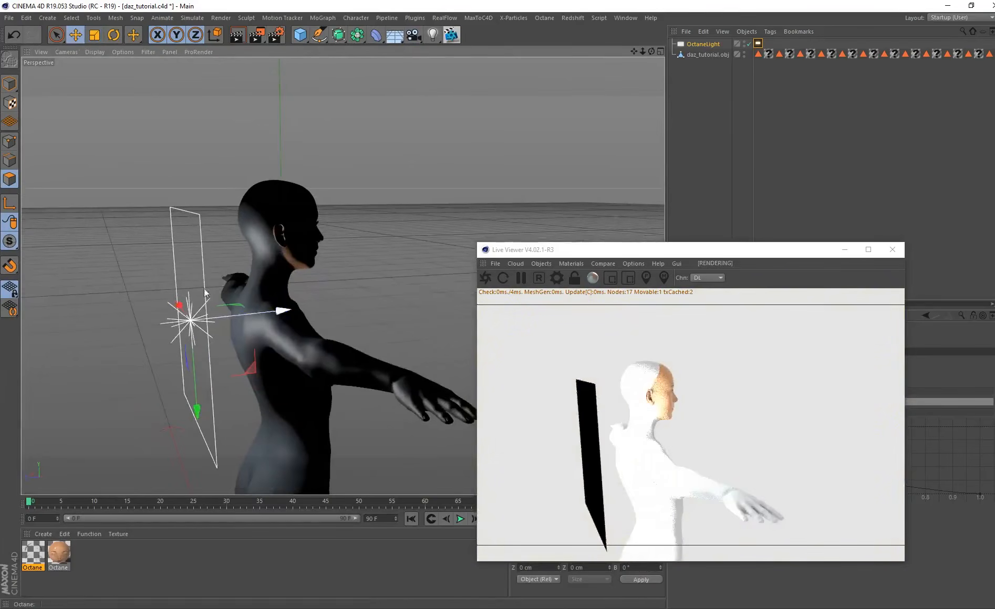
drag(198, 408, 198, 359)
alt+drag(304, 357, 286, 357)
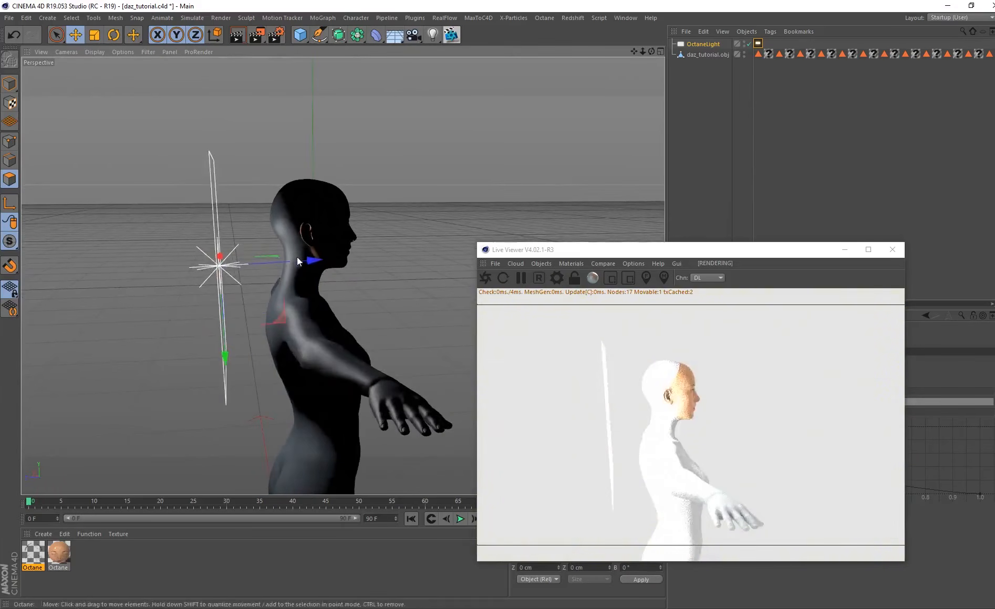
drag(297, 256, 274, 253)
key(r)
drag(228, 319, 227, 319)
key(e)
drag(291, 265, 295, 268)
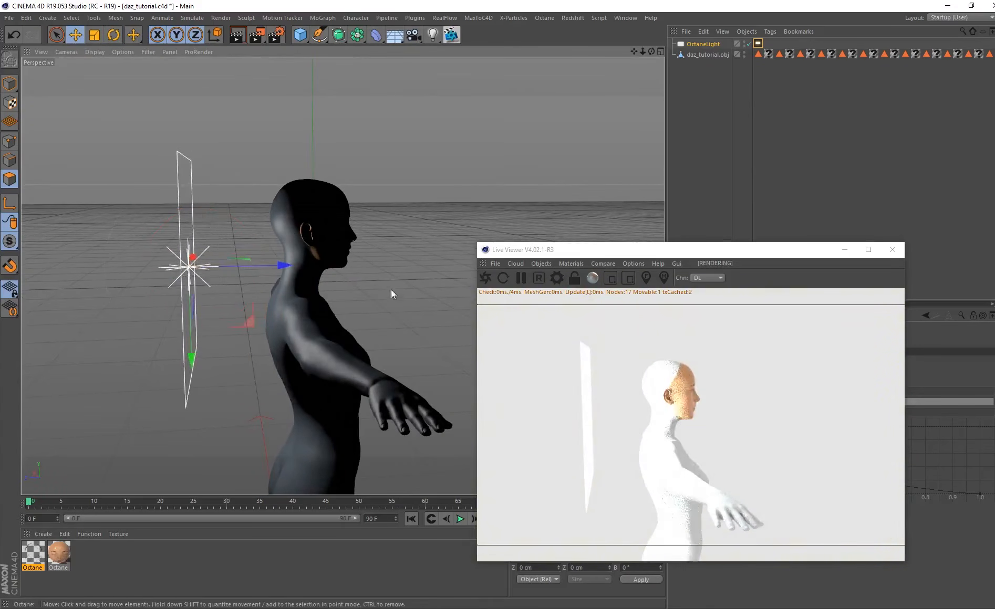
alt+drag(391, 289, 428, 297)
- Set the Octane Directlighting kernel's GI mode to GI_DIFFUSE and increase its maximum samples
click(558, 279)
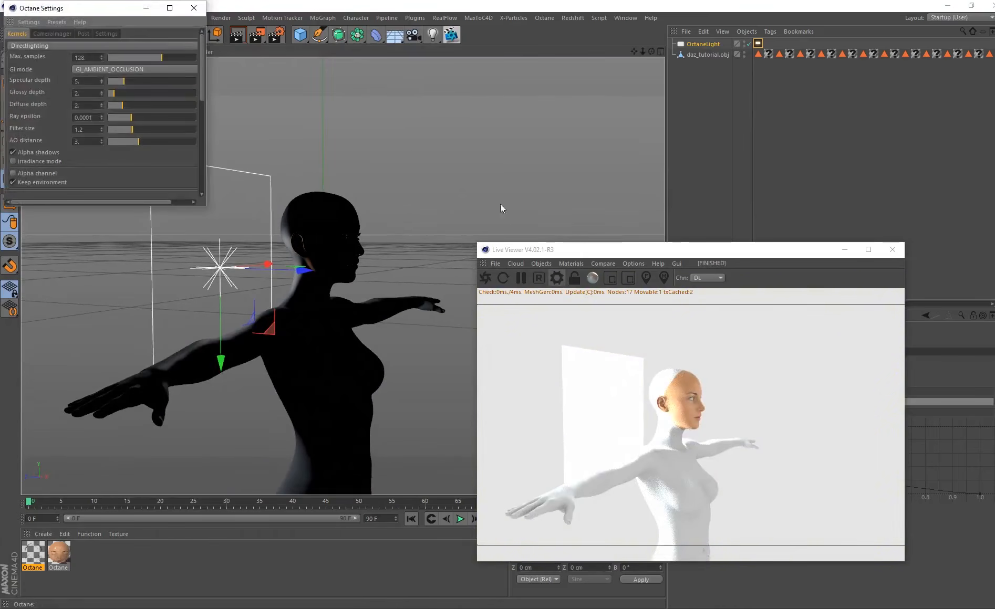
drag(124, 14, 282, 152)
click(312, 202)
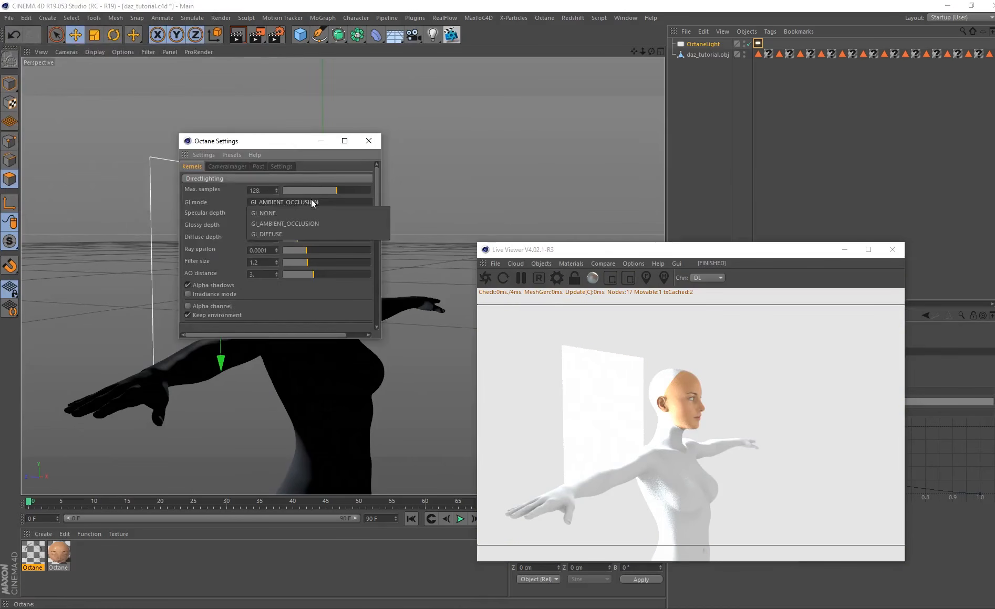
click(285, 234)
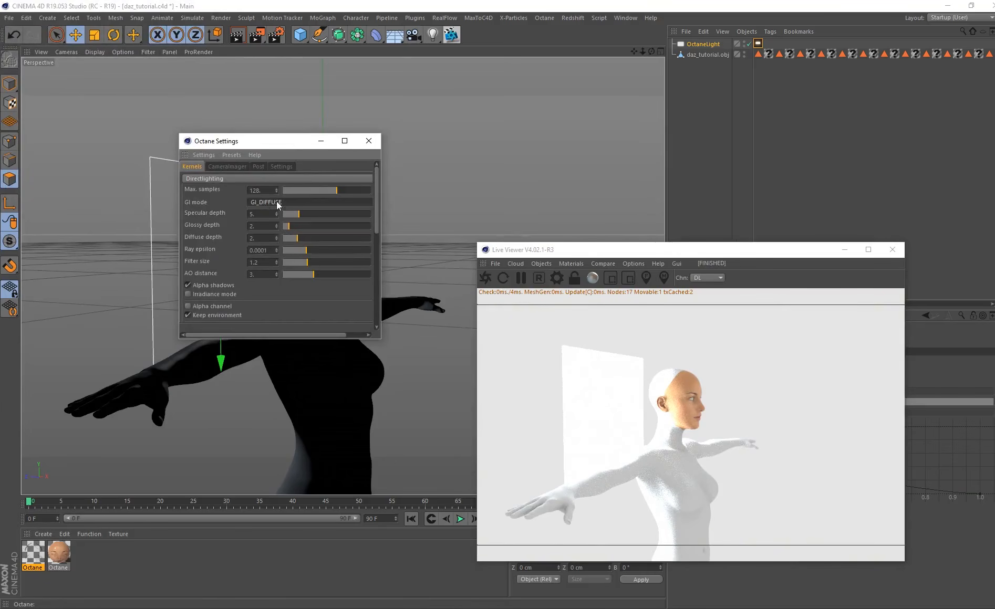
drag(261, 189, 248, 191)
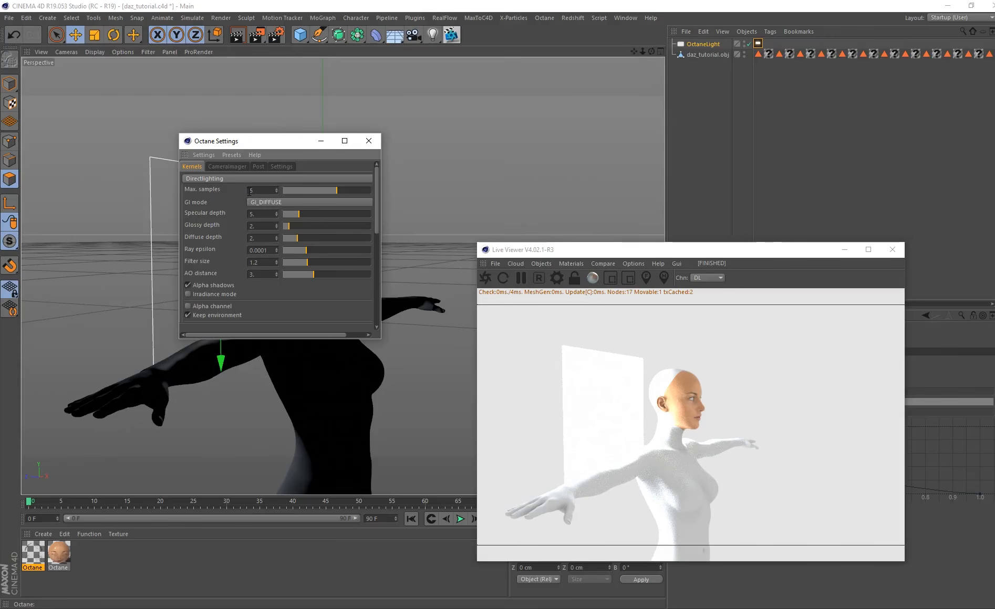
click(377, 141)
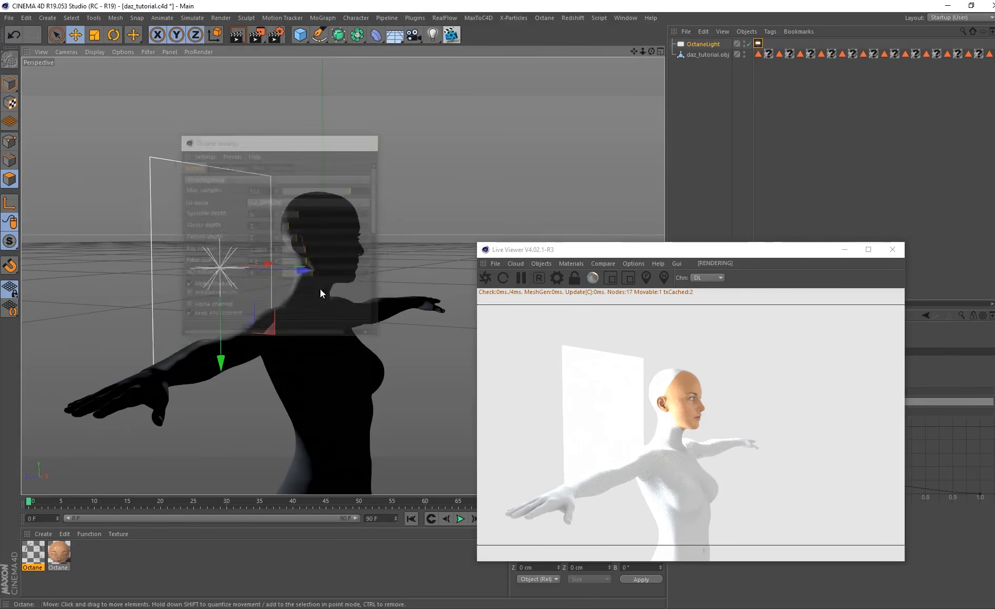
- Frame the figure's upper body with the light behind it and rename the area light to rim_Light
scroll(320, 289, up, 5)
scroll(314, 351, down, 3)
alt+middle_drag(313, 350, 323, 305)
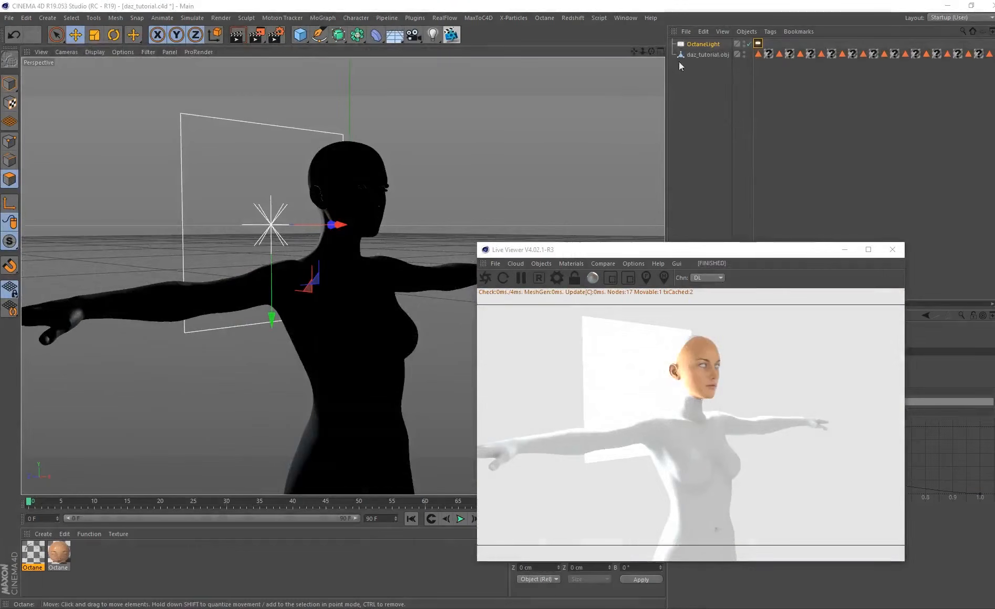
drag(657, 250, 377, 183)
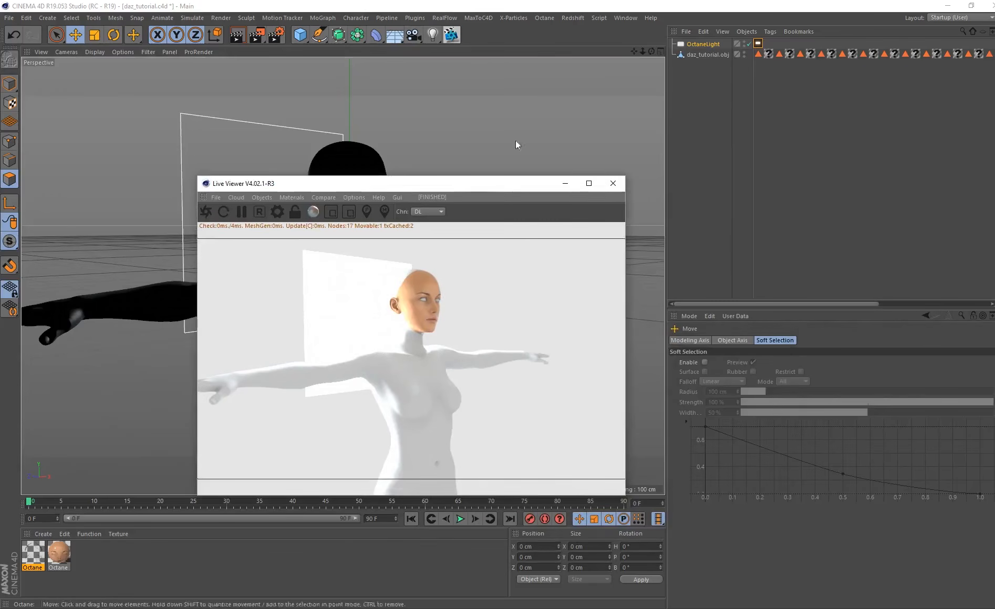
double_click(706, 45)
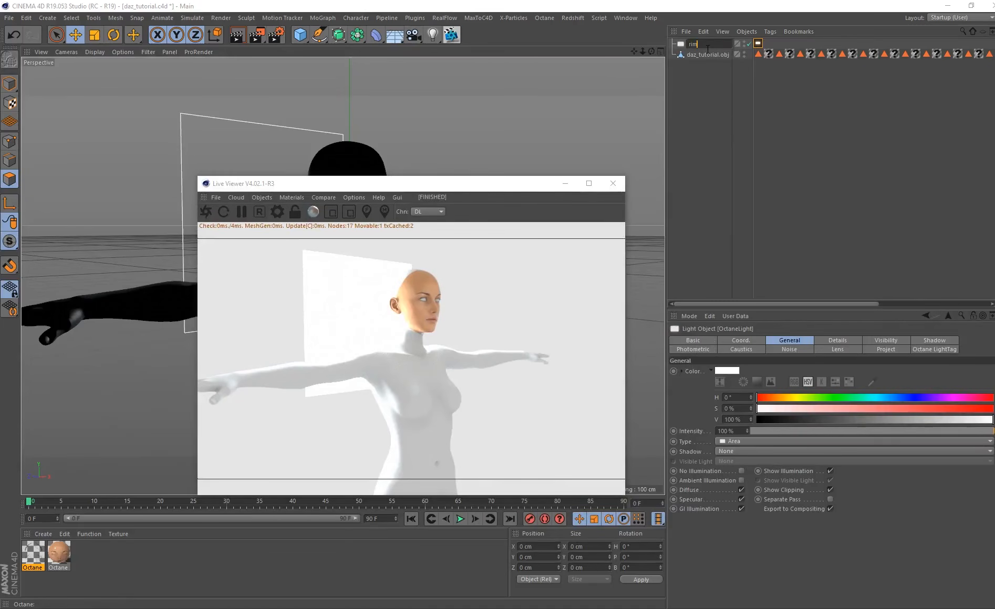
key(Return)
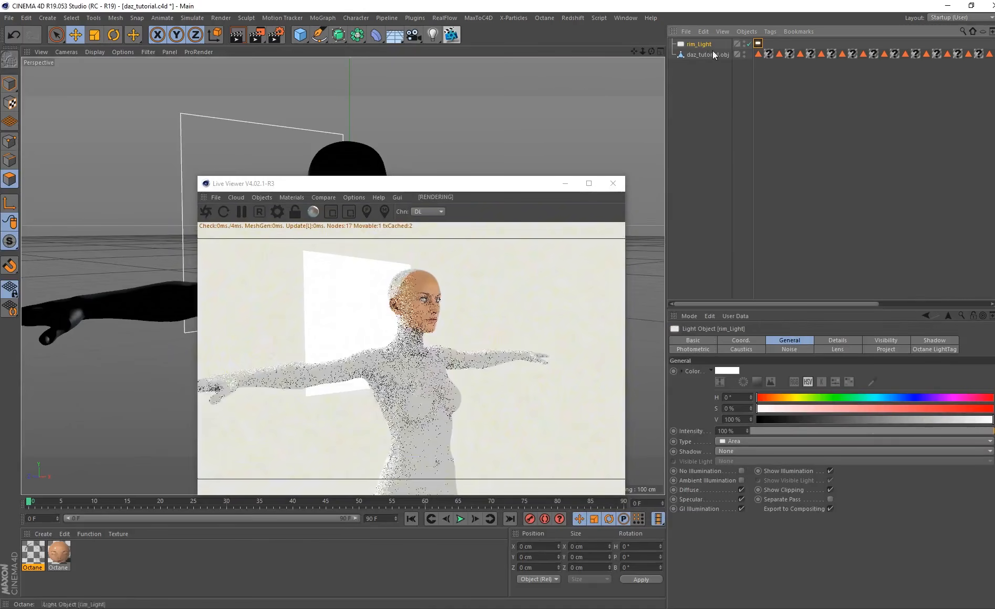
- Turn off the rim light's camera visibility in its Octane light tag, check the render, and turn it back on
click(758, 43)
click(812, 340)
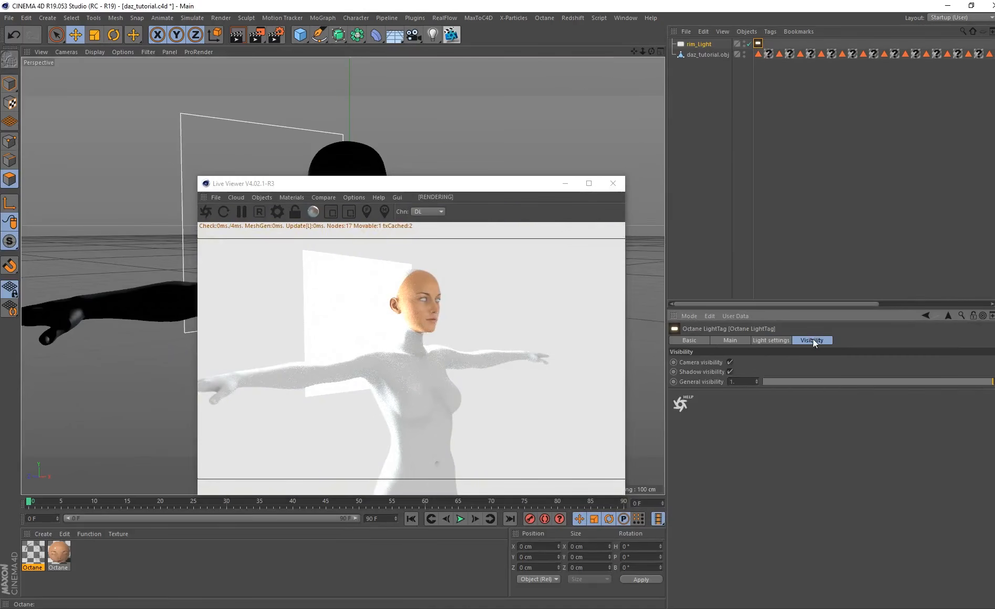
click(729, 363)
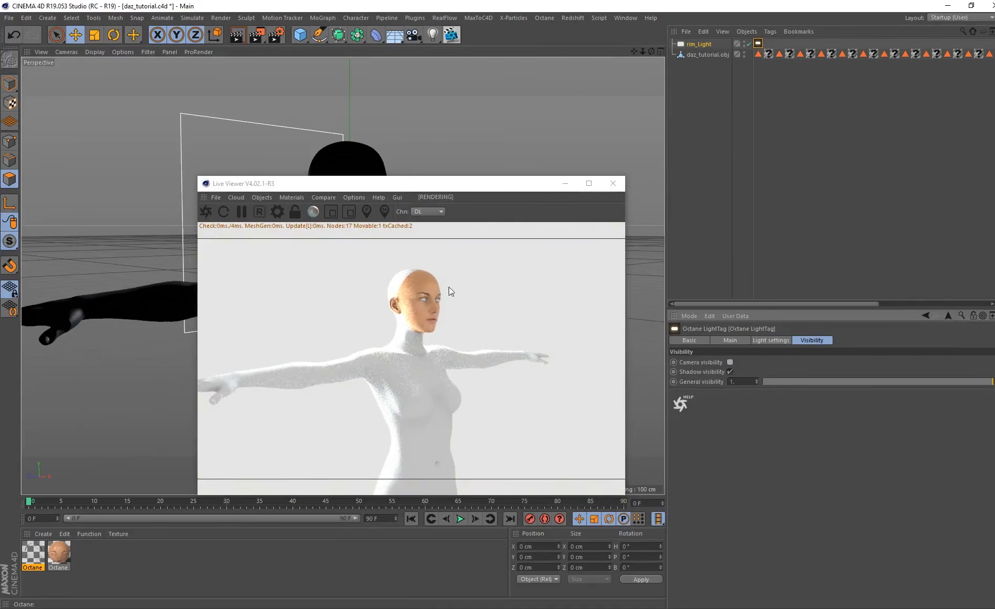
drag(384, 186, 604, 240)
click(729, 363)
drag(480, 240, 674, 283)
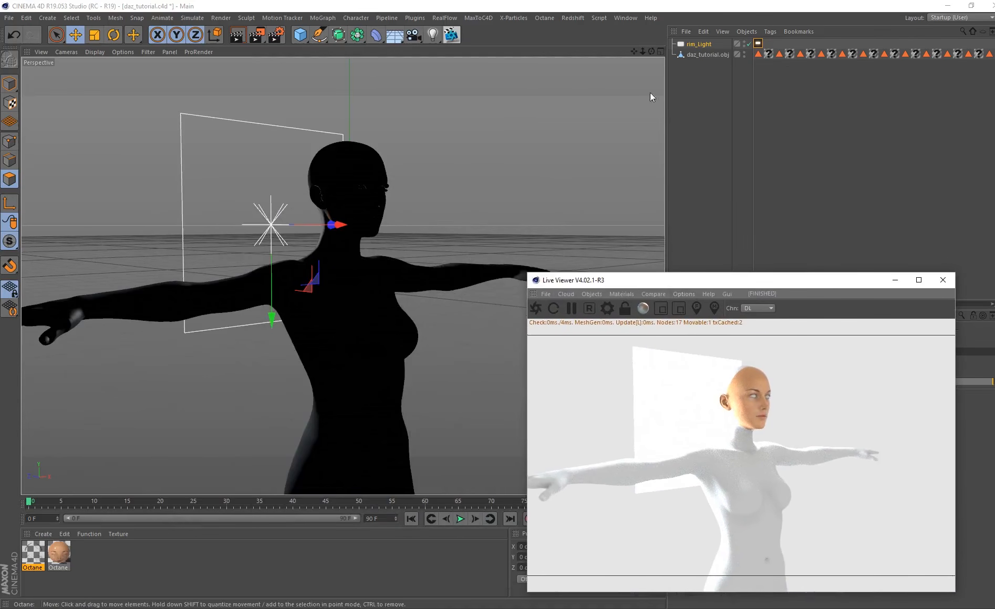
- Duplicate rim_Light, move the copy to one side of the figure and rotate it to face her
click(698, 44)
key(ctrl+c)
key(ctrl+v)
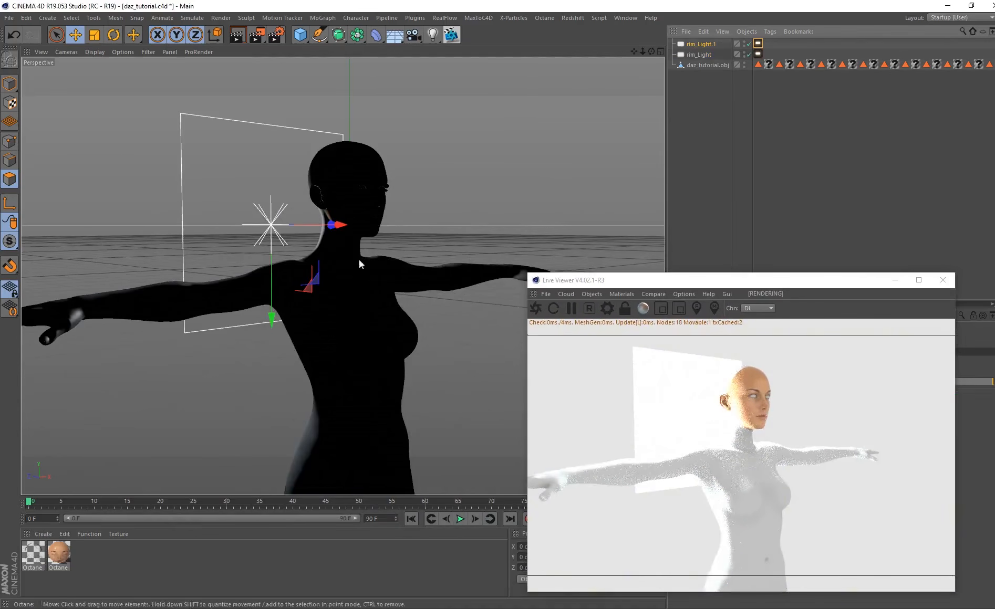
alt+drag(359, 259, 328, 239)
drag(445, 225, 251, 281)
key(r)
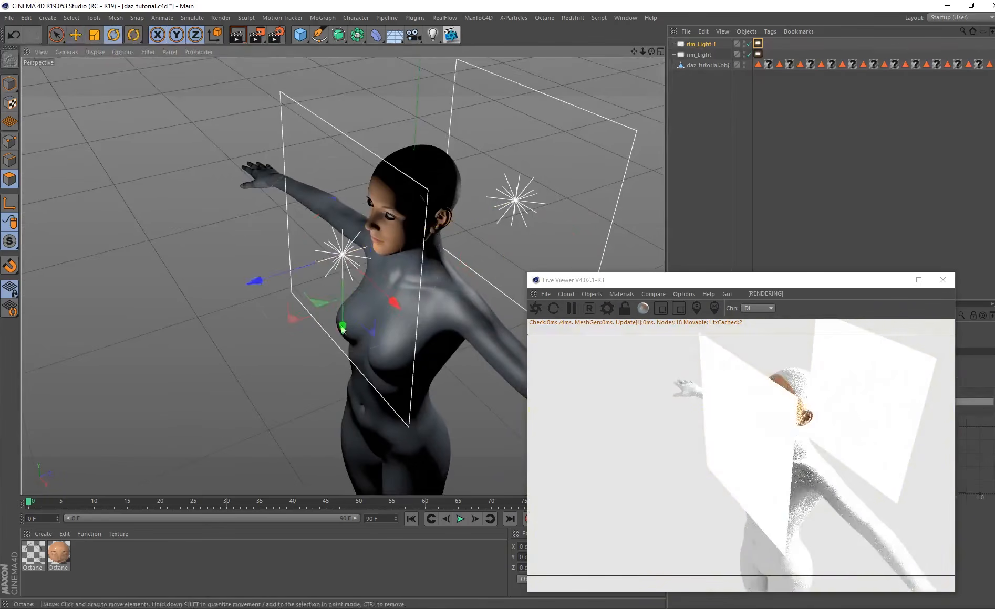
drag(321, 295, 442, 267)
key(e)
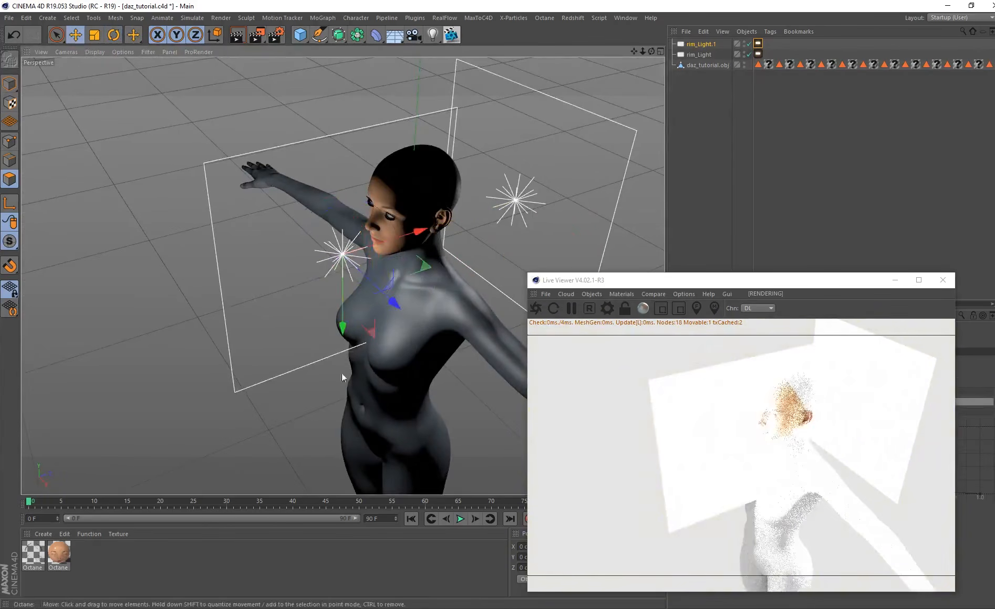
- Duplicate the side light, place the copy on the figure's opposite side and rotate it to face her
alt+drag(342, 373, 642, 228)
key(r)
drag(498, 208, 423, 483)
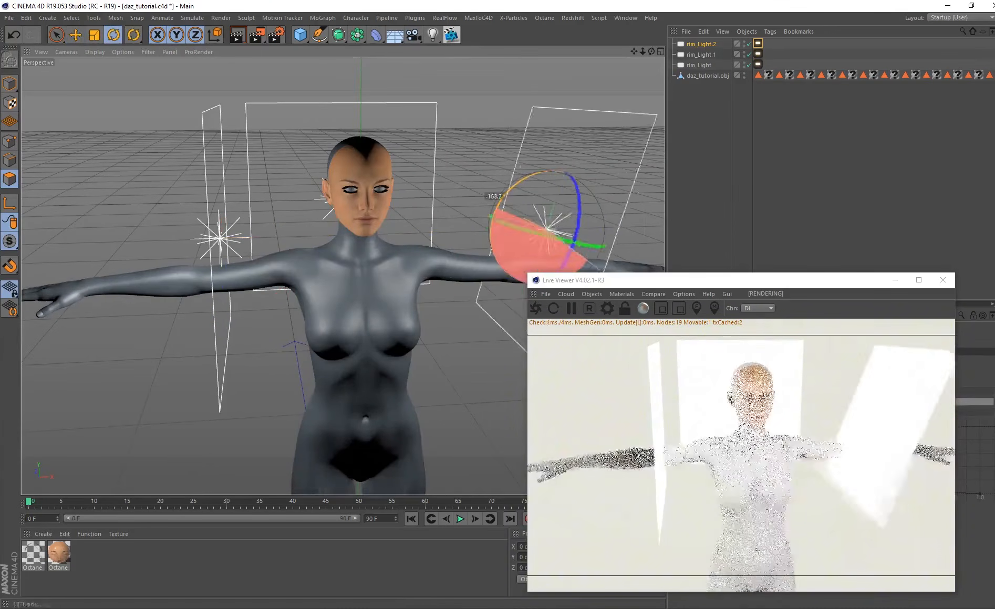
alt+drag(246, 217, 250, 318)
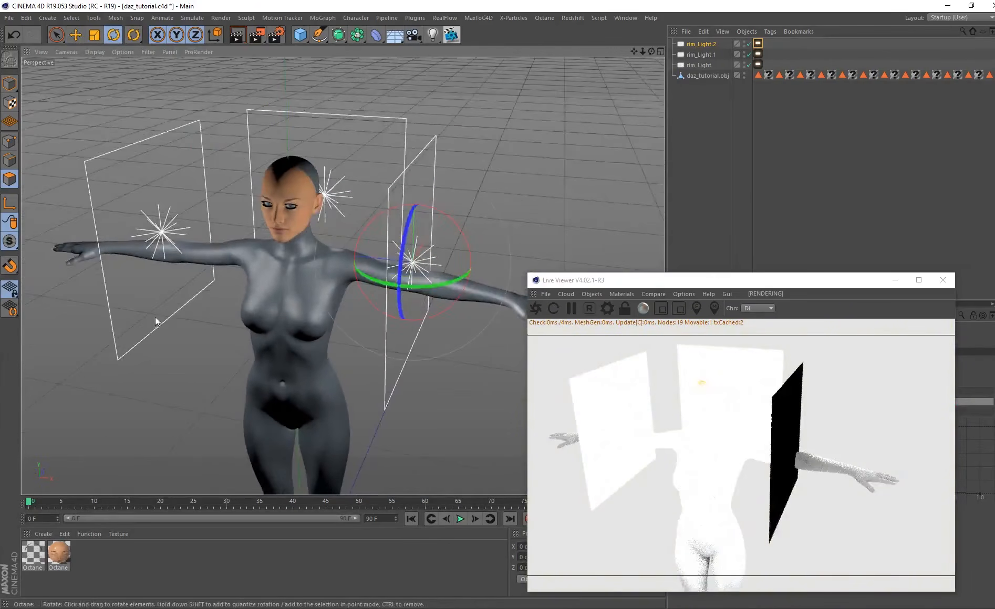
alt+drag(156, 322, 244, 232)
- Duplicate the newest side light, move the copy out in front of the figure and rotate it toward her
key(e)
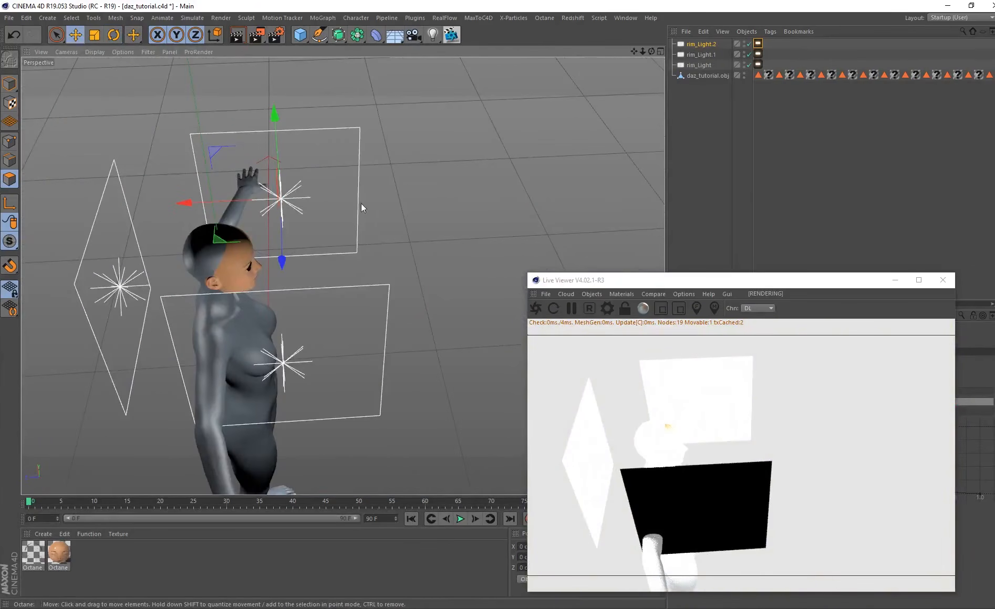
key(ctrl+c)
key(ctrl+v)
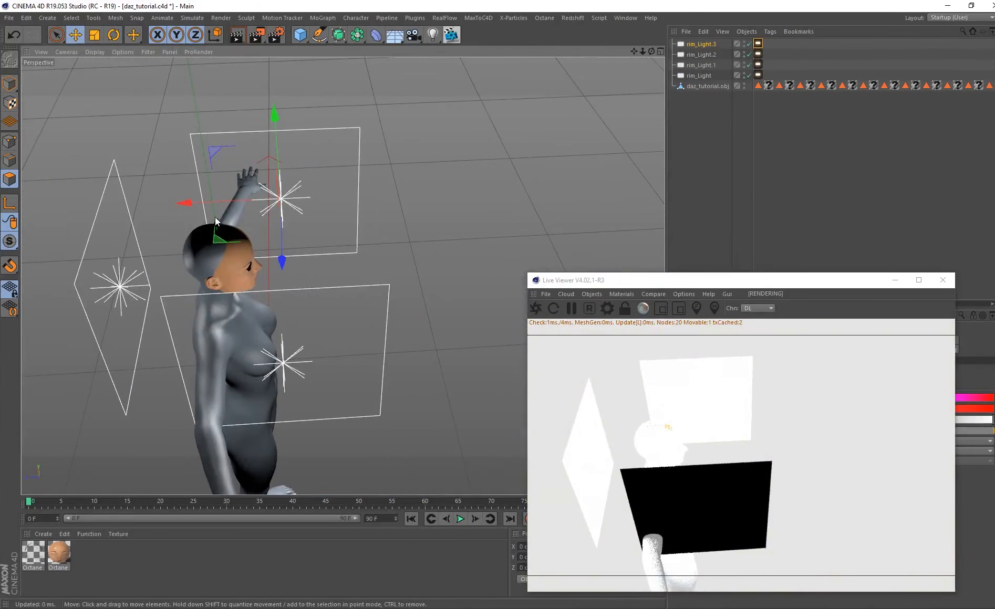
drag(185, 203, 462, 242)
alt+middle_drag(455, 253, 418, 306)
key(r)
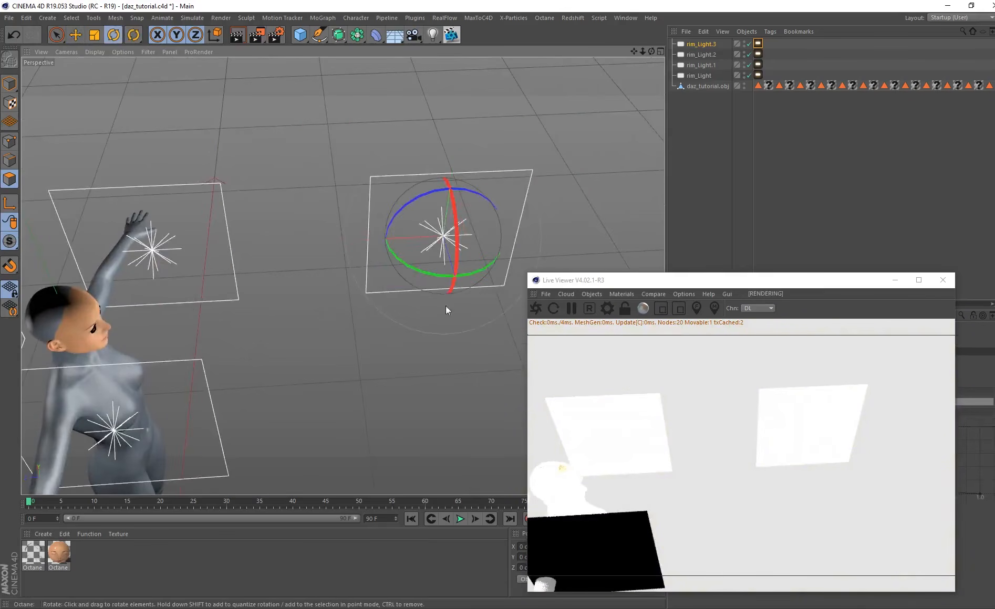
drag(439, 276, 346, 225)
key(e)
- Center the front light on the figure and fine-tune its rotation and distance so it squarely faces her
alt+drag(403, 374, 207, 314)
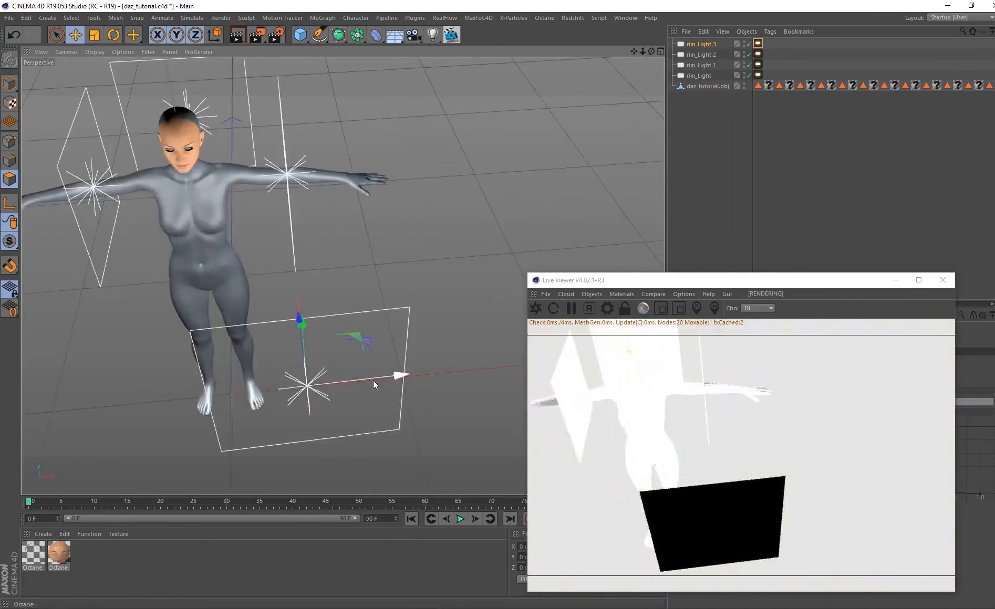
alt+drag(373, 381, 382, 335)
key(r)
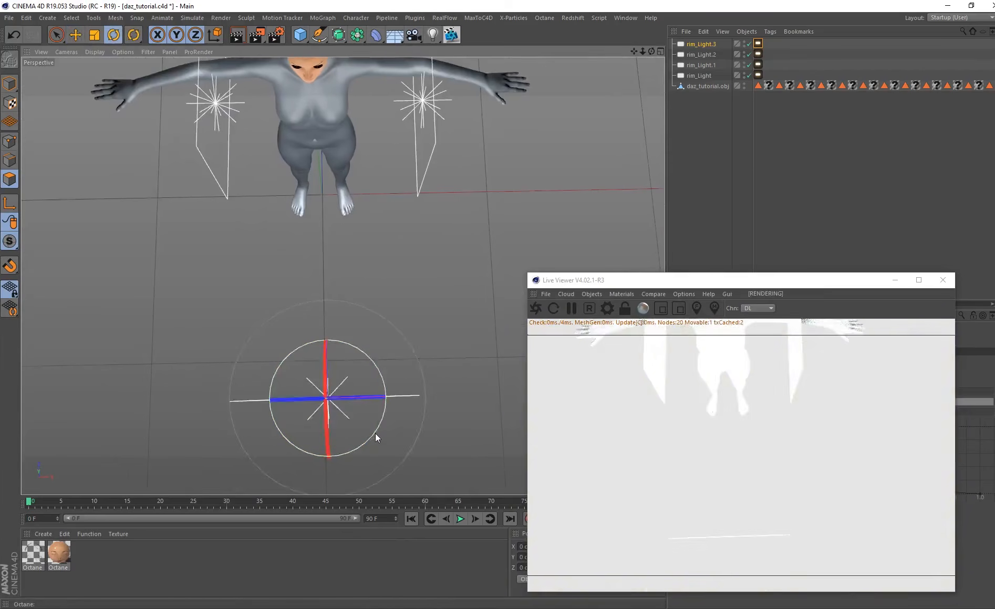
drag(375, 434, 376, 436)
key(e)
drag(415, 401, 415, 400)
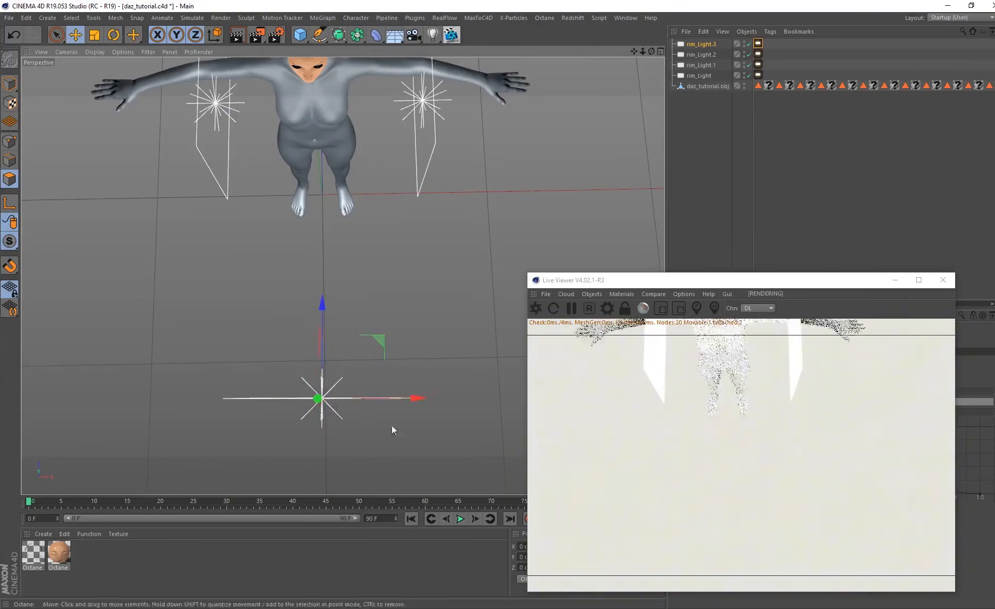
key(r)
drag(343, 446, 345, 447)
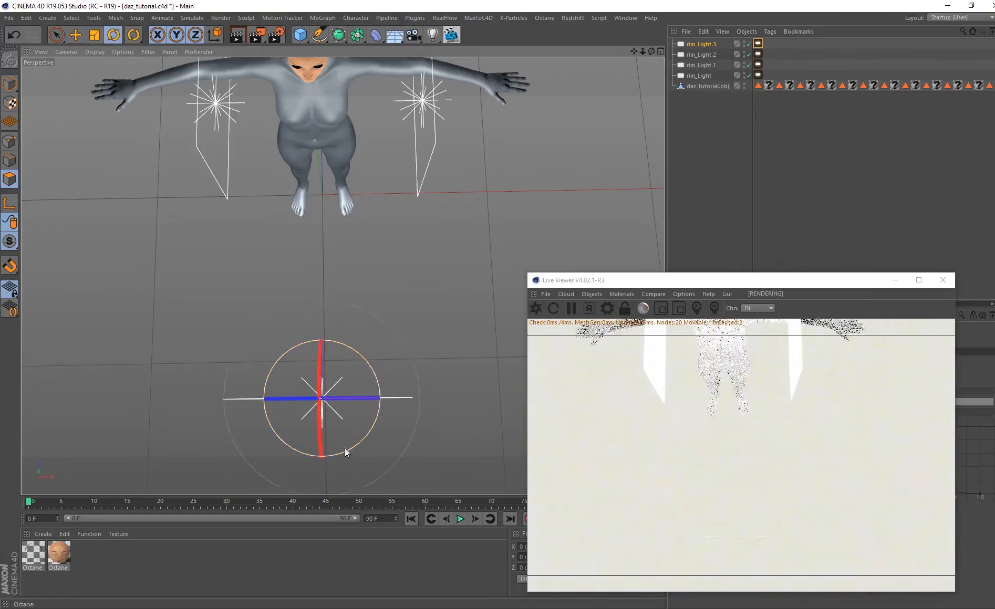
key(e)
drag(321, 308, 323, 318)
- Rename the three duplicated area lights left_light, front_light and right_light according to their positions around the figure
alt+drag(247, 260, 338, 270)
alt+drag(342, 275, 388, 281)
double_click(701, 66)
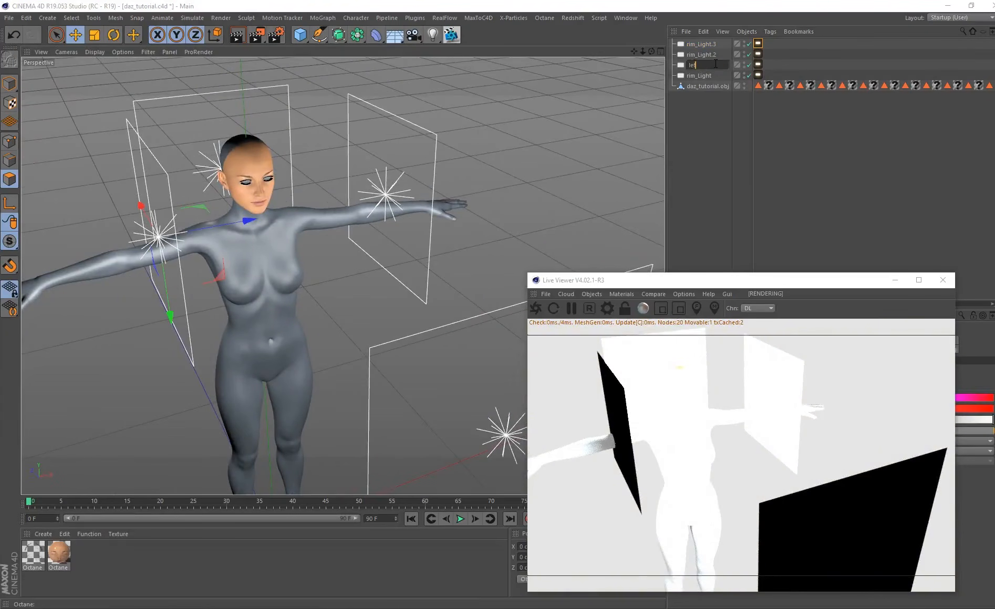
text(left_light)
key(Return)
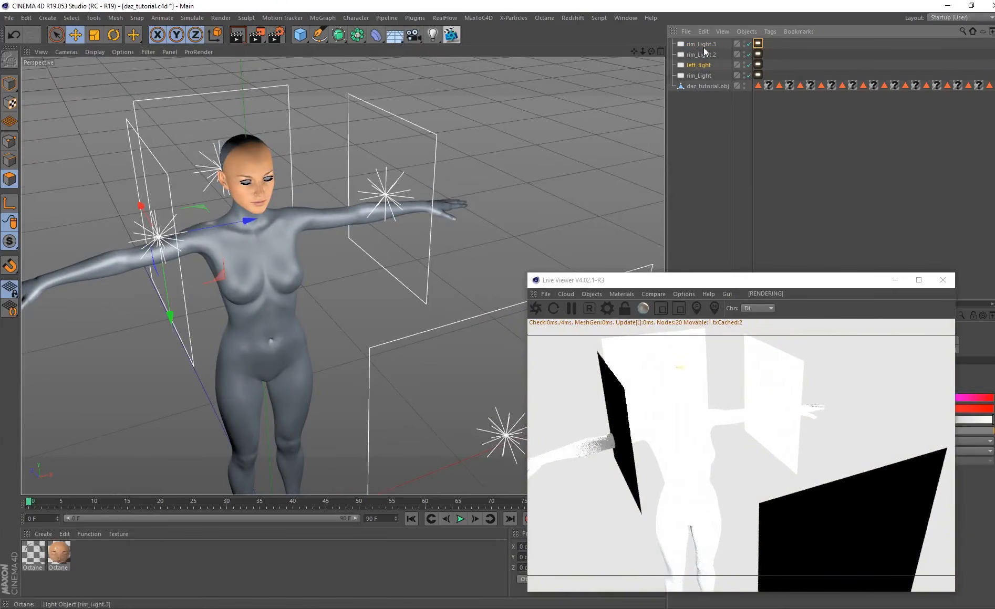
click(703, 45)
double_click(703, 45)
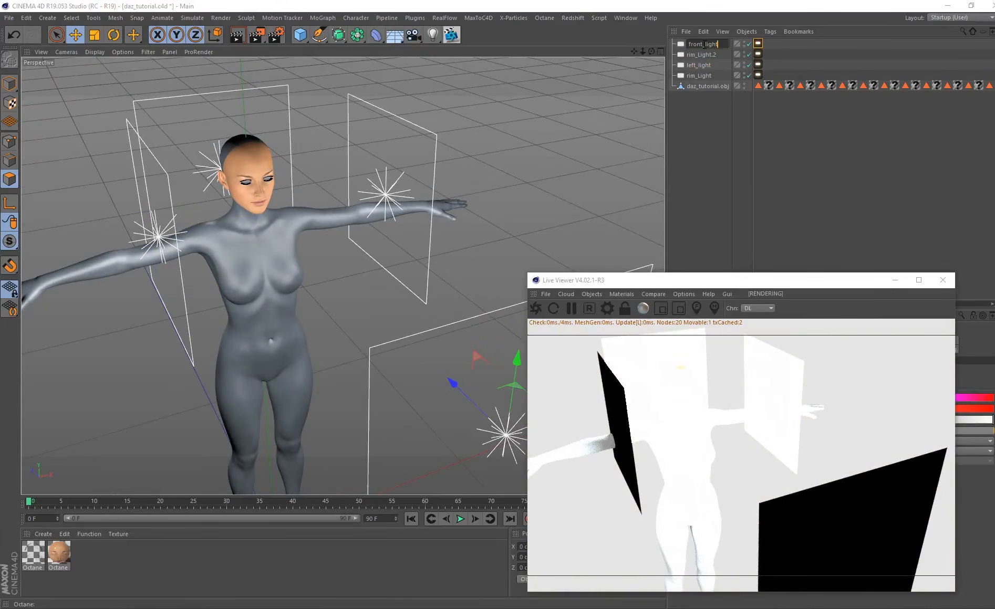
text(front_light)
key(Return)
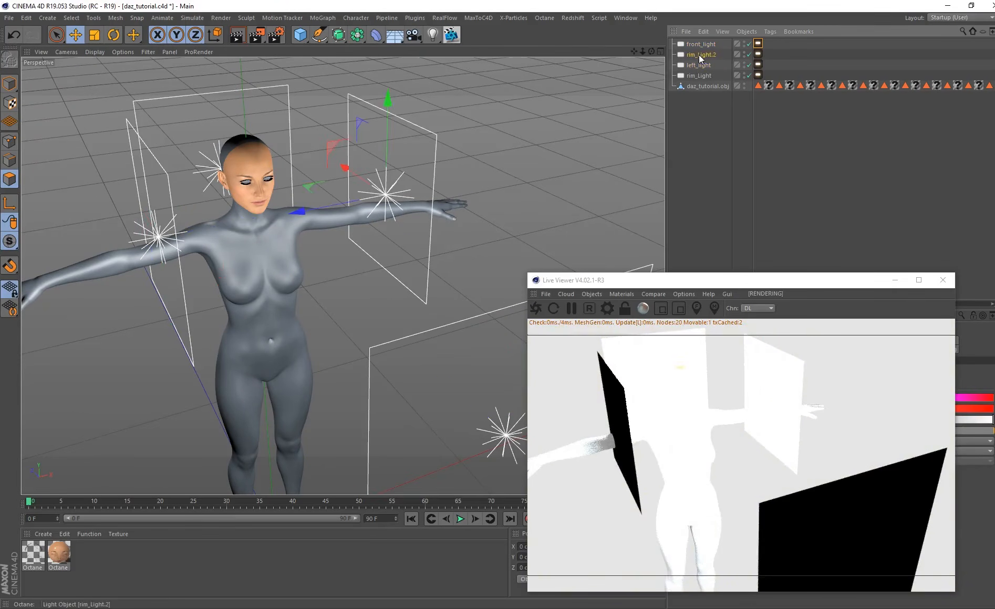
double_click(699, 55)
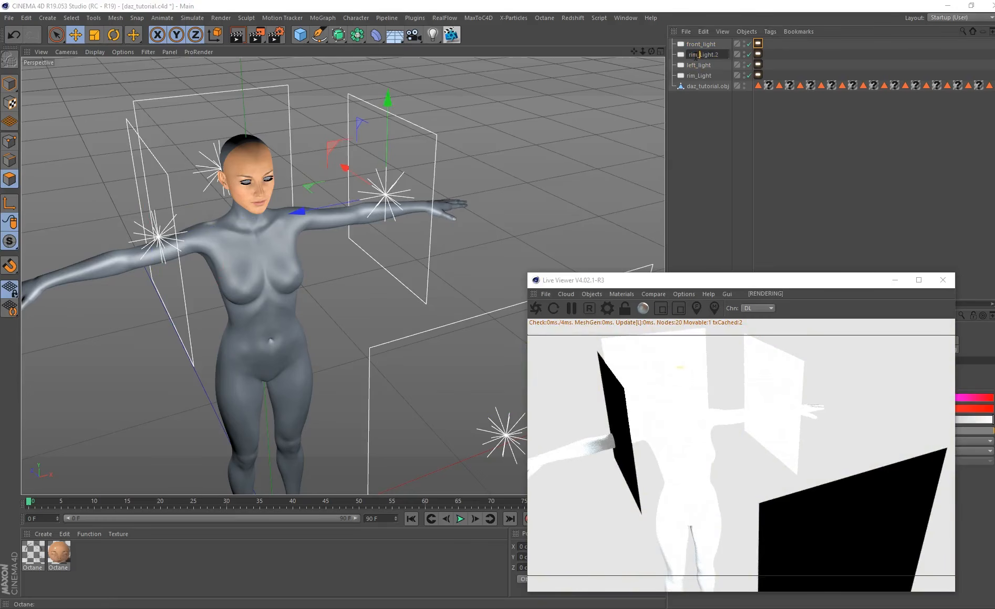
text(right_light)
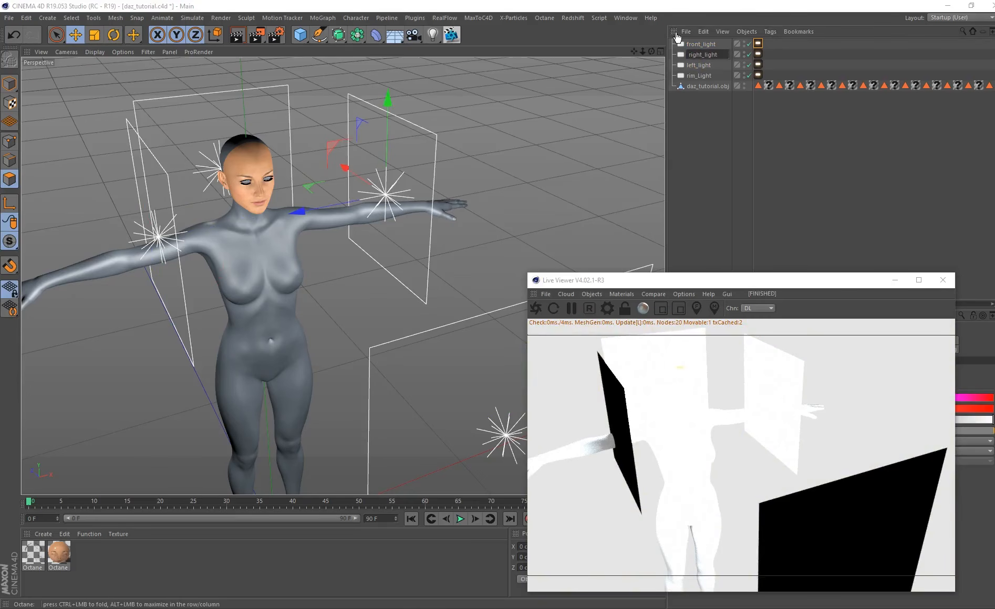
key(Return)
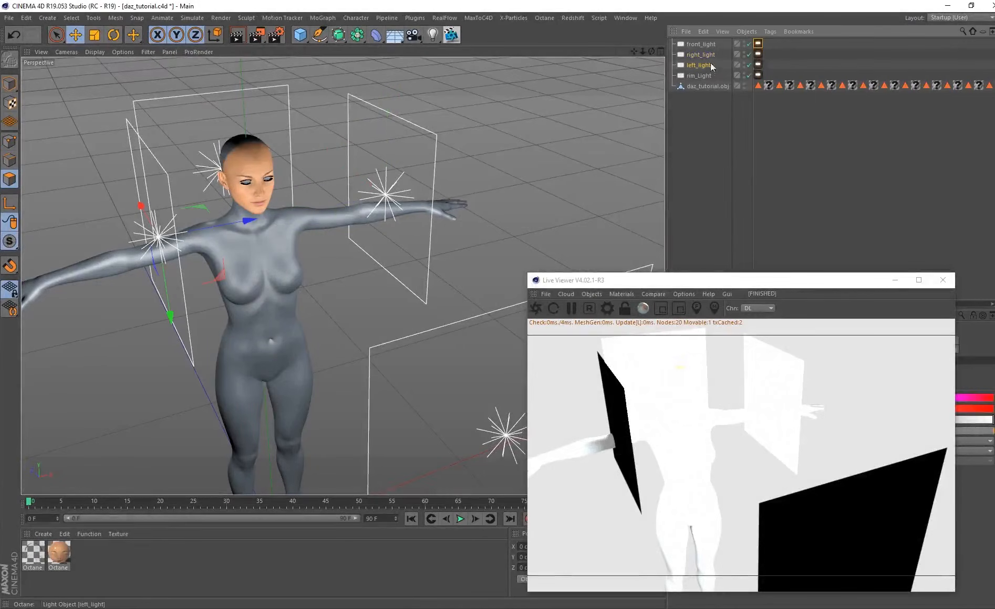
- Lower the Octane light power to about 8.1 on the side lights, 13.1 on the front light and 3.7 on the rim light
click(758, 64)
drag(775, 281, 450, 227)
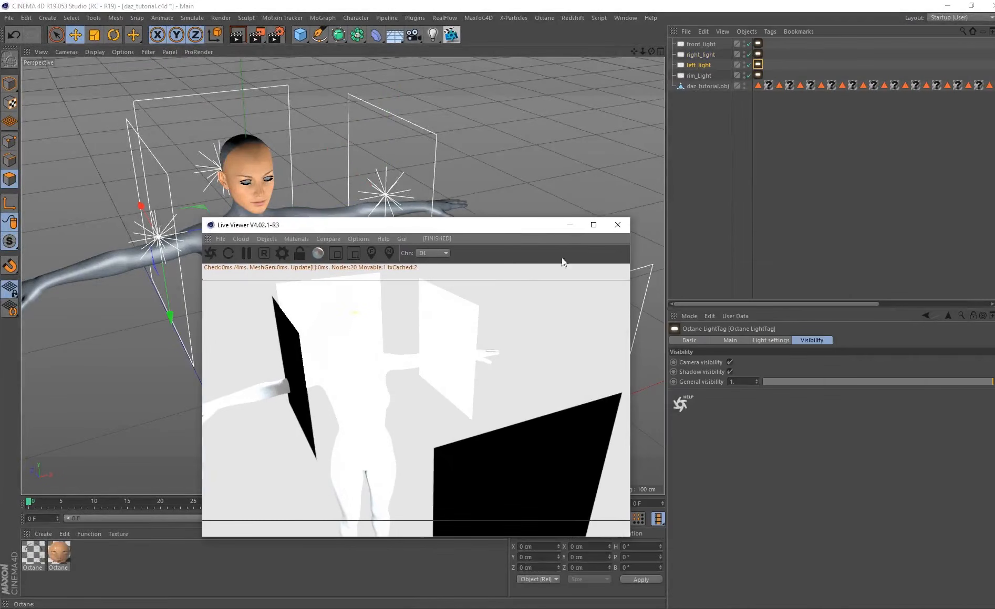
click(781, 342)
mouse_move(922, 363)
mouse_down()
mouse_move(889, 365)
mouse_move(911, 363)
mouse_up()
click(758, 54)
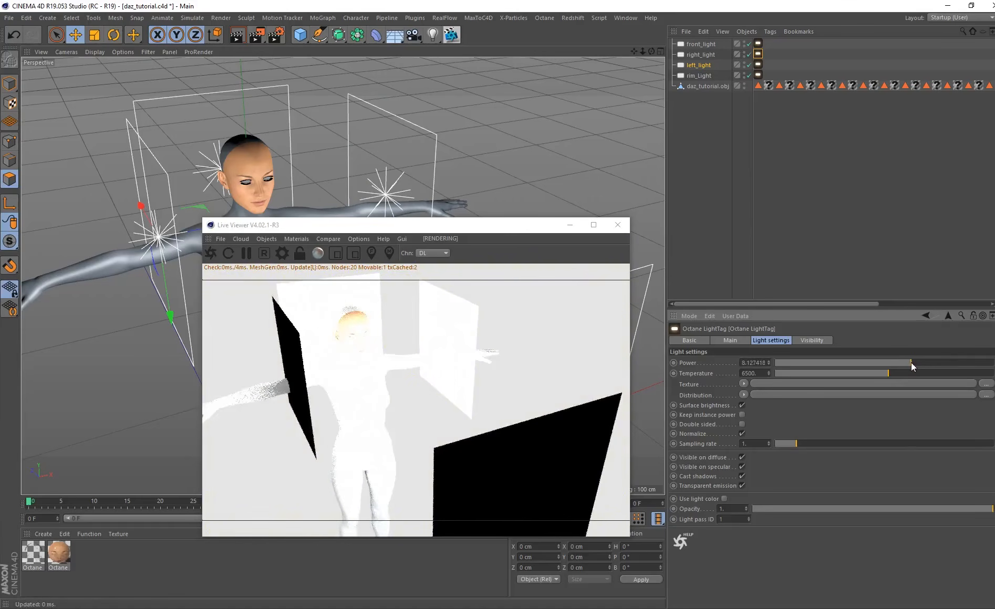
click(759, 43)
drag(925, 360, 917, 361)
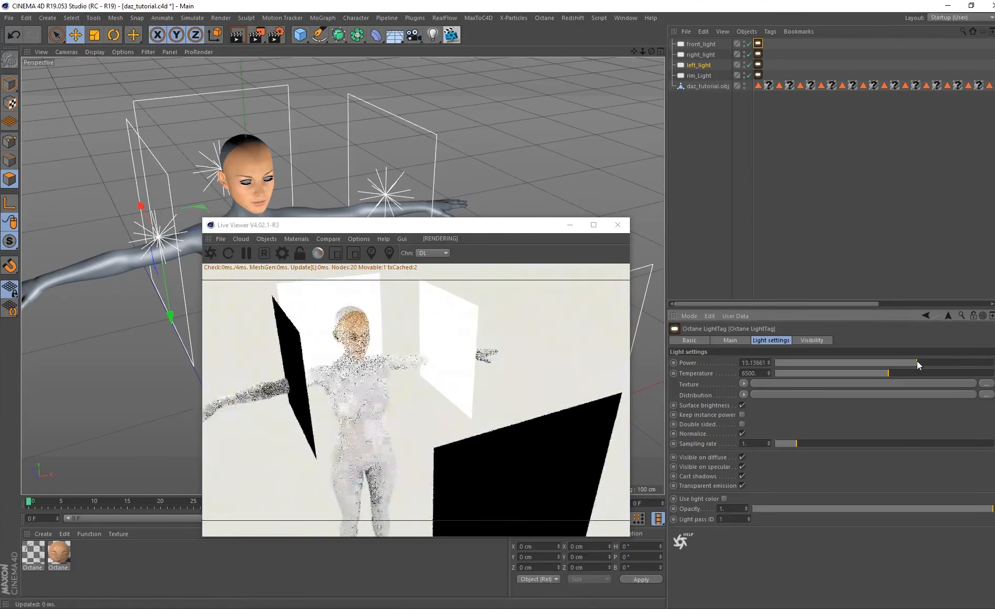
click(760, 75)
drag(936, 364, 902, 365)
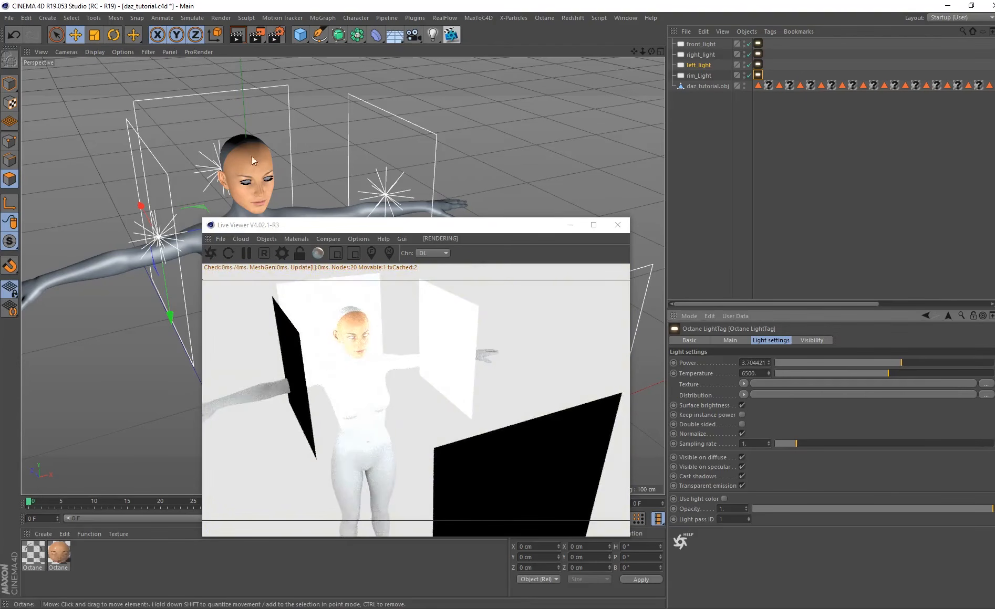
- Frame the figure's face and reduce the power of the right and left lights to about 4.6
scroll(254, 147, up, 5)
alt+drag(257, 136, 210, 104)
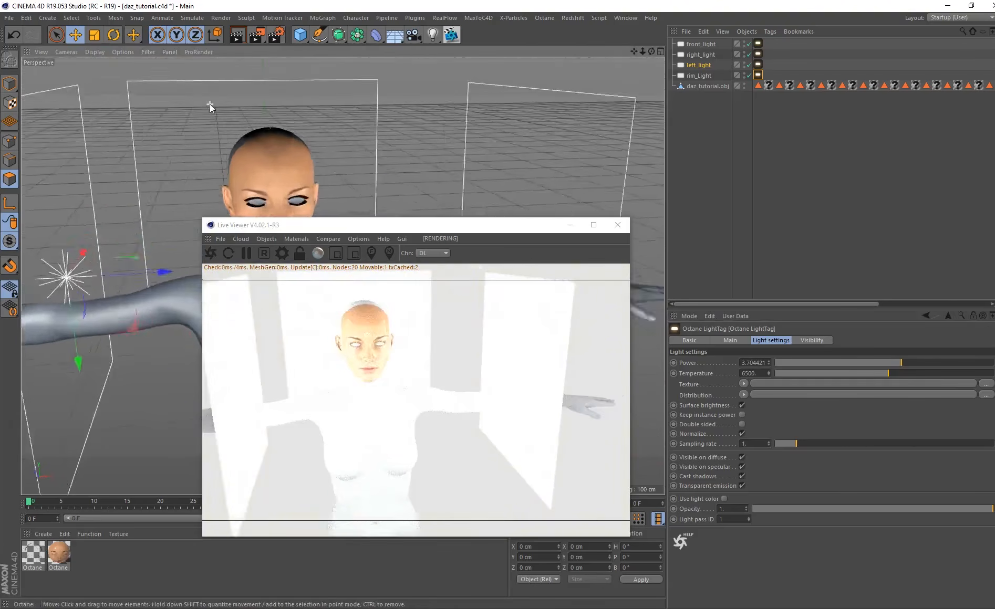
scroll(210, 108, up, 3)
click(758, 54)
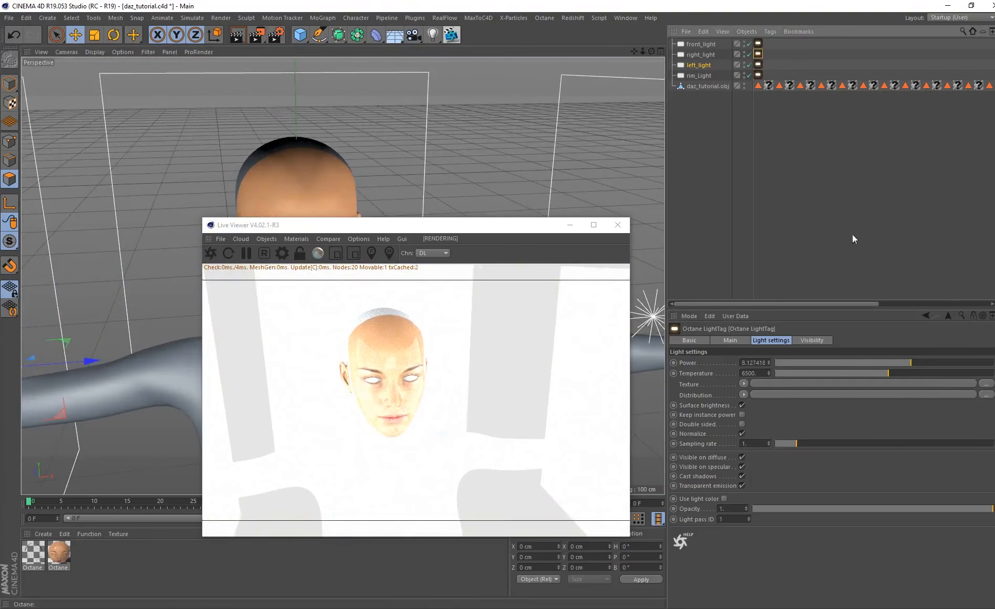
drag(908, 365, 904, 363)
click(759, 64)
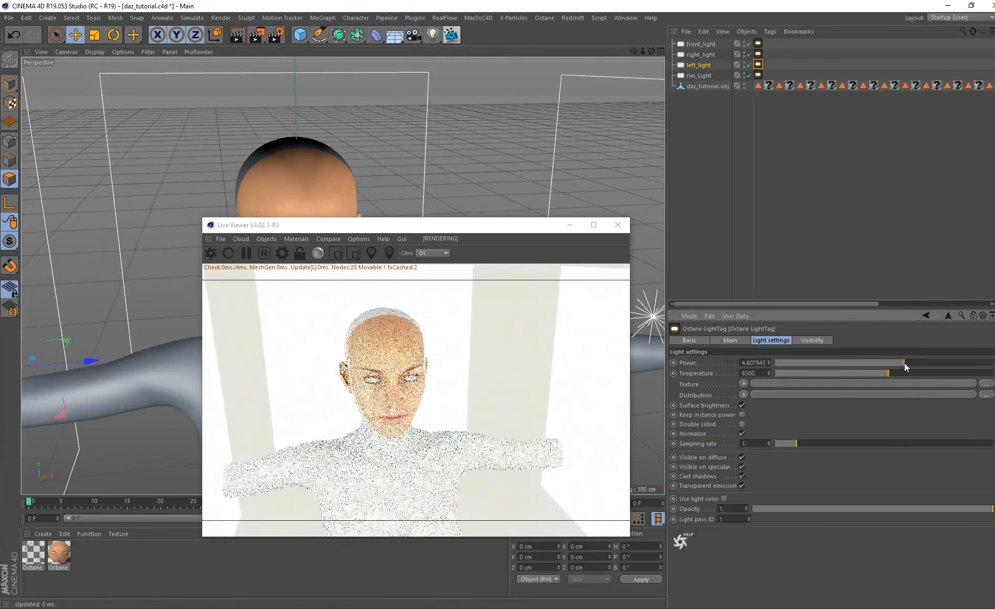
- Add an Octane Daylight to the scene and move the Live Viewer clear of the figure
drag(461, 228, 602, 219)
click(411, 230)
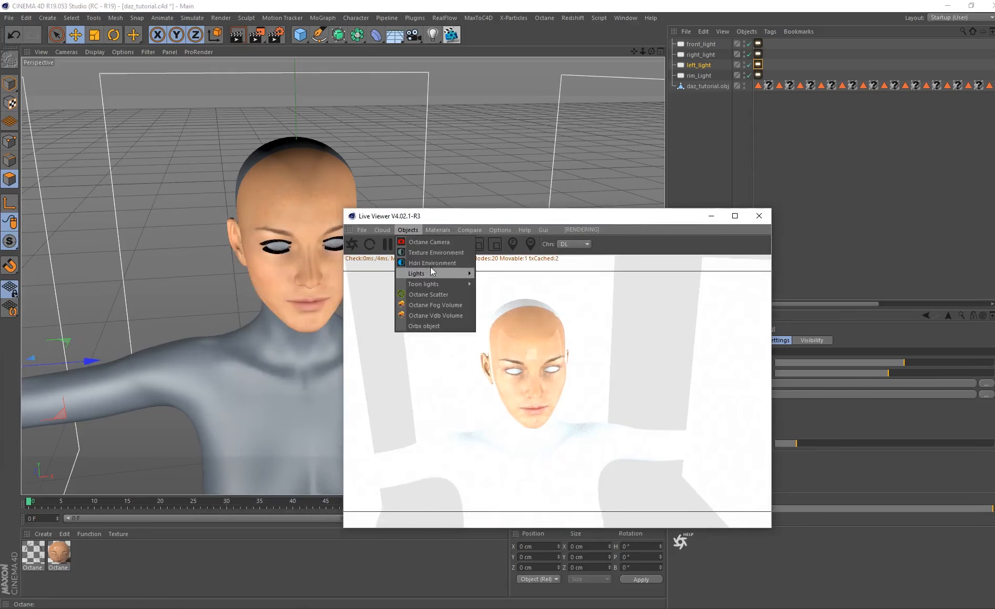
mouse_move(434, 274)
click(520, 279)
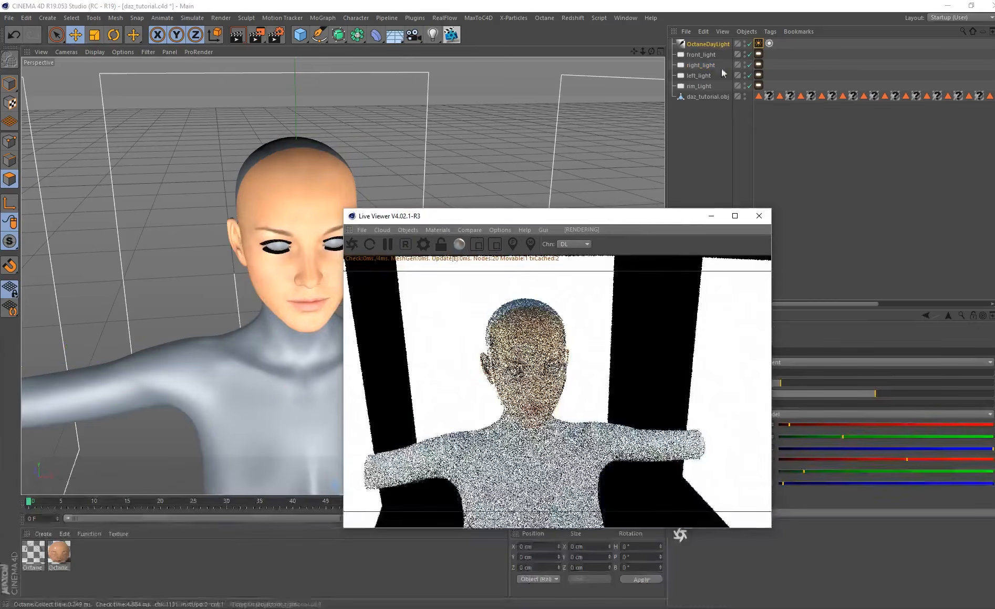
drag(526, 215, 723, 214)
- Rotate the Octane daylight at the figure's feet to change the sun's angle on her
alt+middle_drag(336, 463, 304, 317)
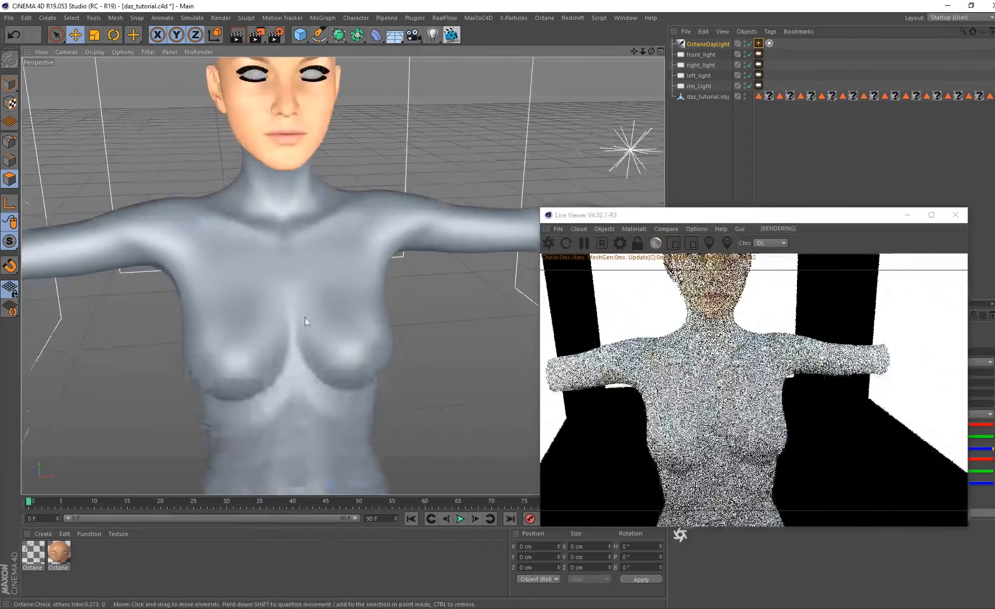
scroll(315, 326, down, 8)
alt+middle_drag(331, 381, 326, 253)
alt+drag(326, 254, 351, 336)
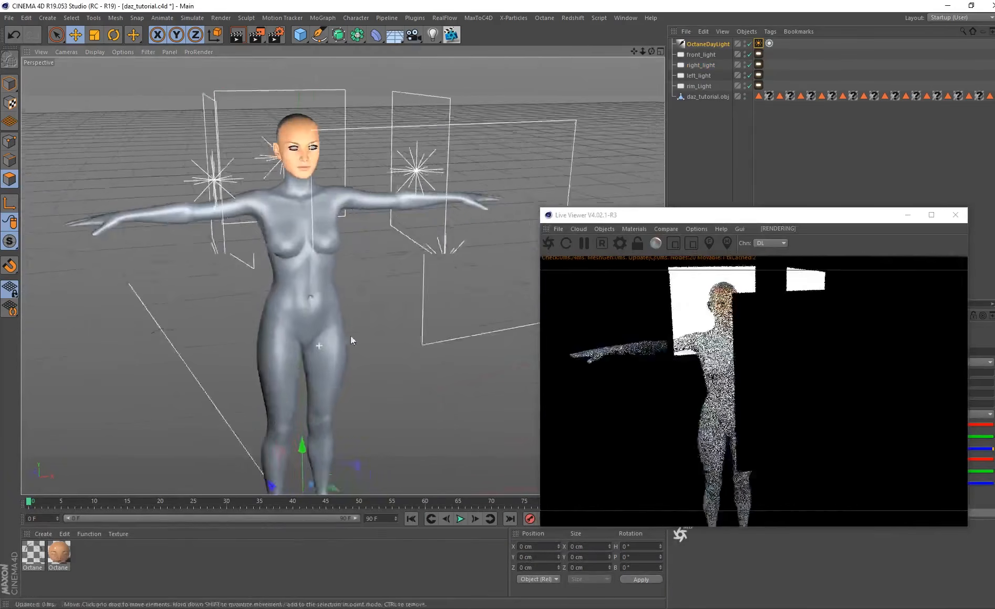
alt+middle_drag(350, 336, 350, 287)
scroll(350, 288, down, 2)
key(r)
mouse_move(323, 397)
mouse_down()
mouse_move(338, 419)
mouse_move(336, 391)
mouse_move(339, 407)
mouse_up()
alt+drag(371, 359, 354, 319)
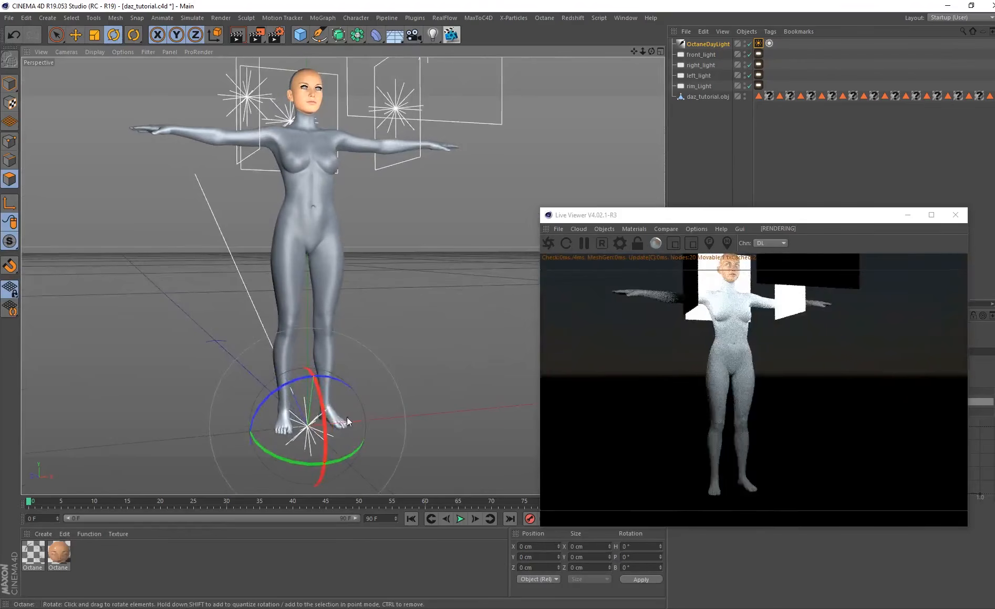
drag(321, 397, 329, 413)
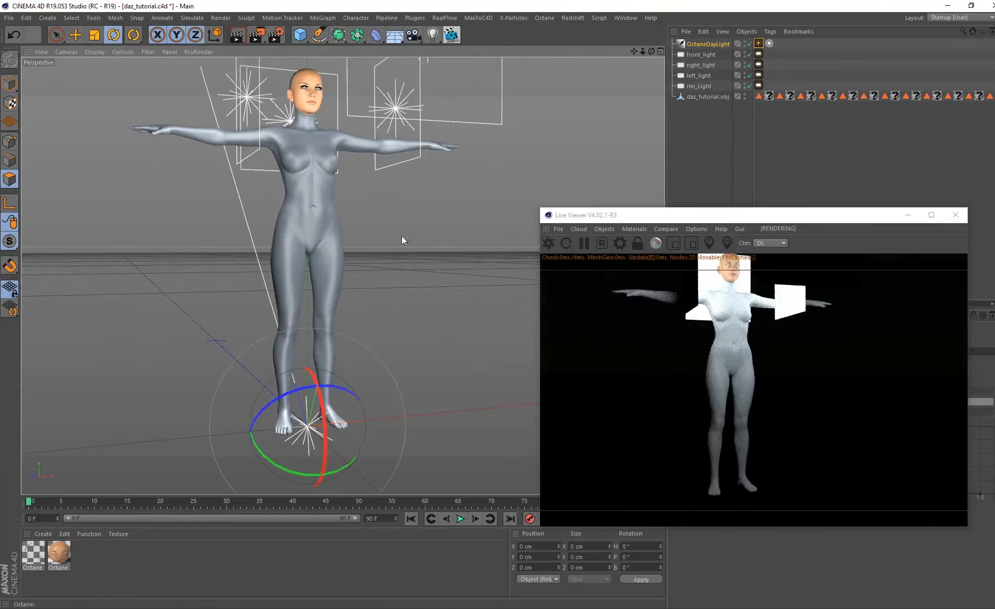
- Frame the figure's face from the front and turn off camera visibility for the rim light
alt+drag(401, 235, 339, 240)
alt+middle_drag(339, 240, 324, 355)
scroll(273, 196, up, 10)
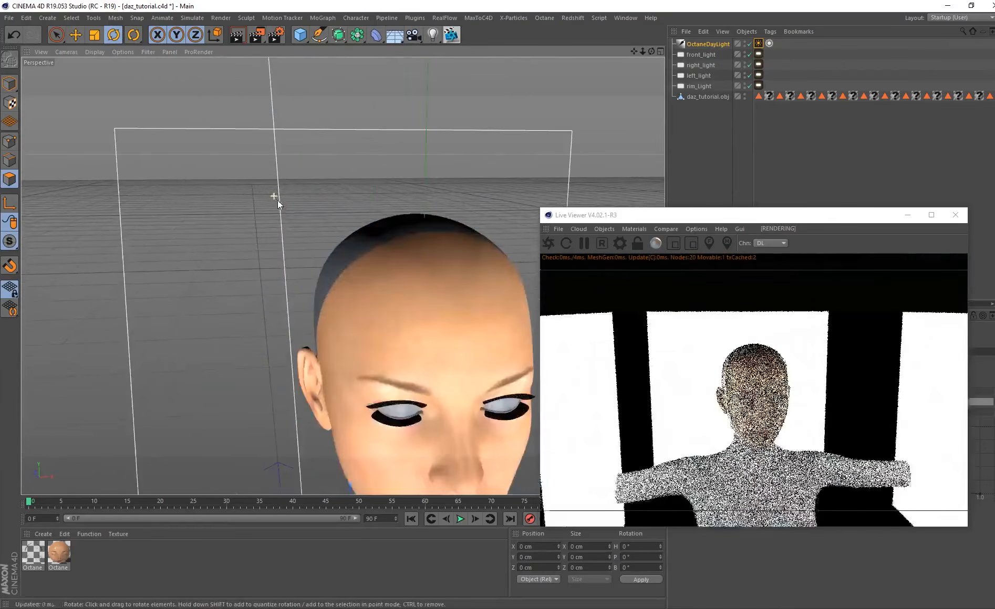
alt+middle_drag(330, 288, 232, 122)
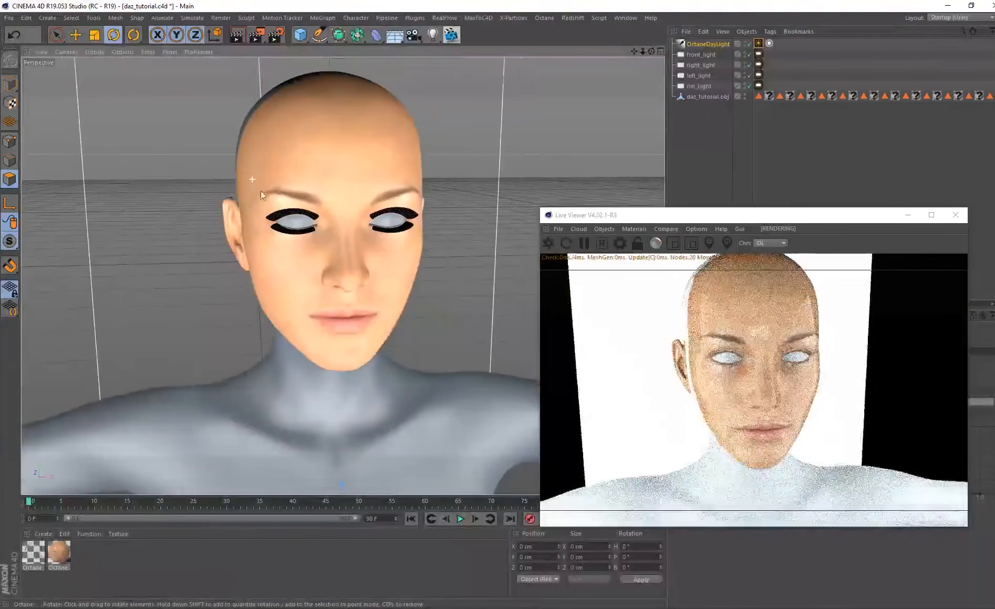
alt+drag(284, 252, 262, 249)
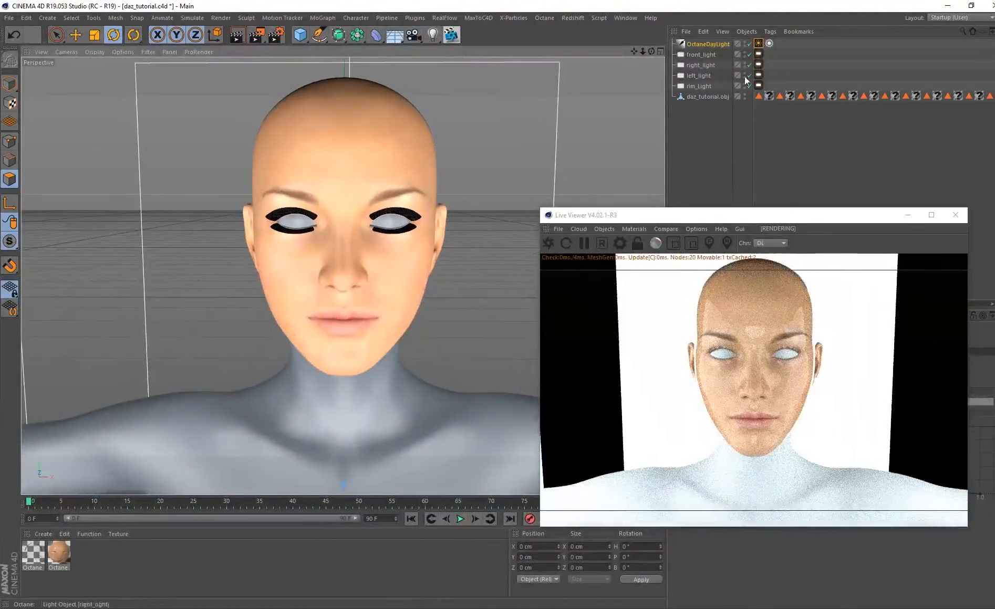
click(759, 86)
drag(788, 220, 531, 183)
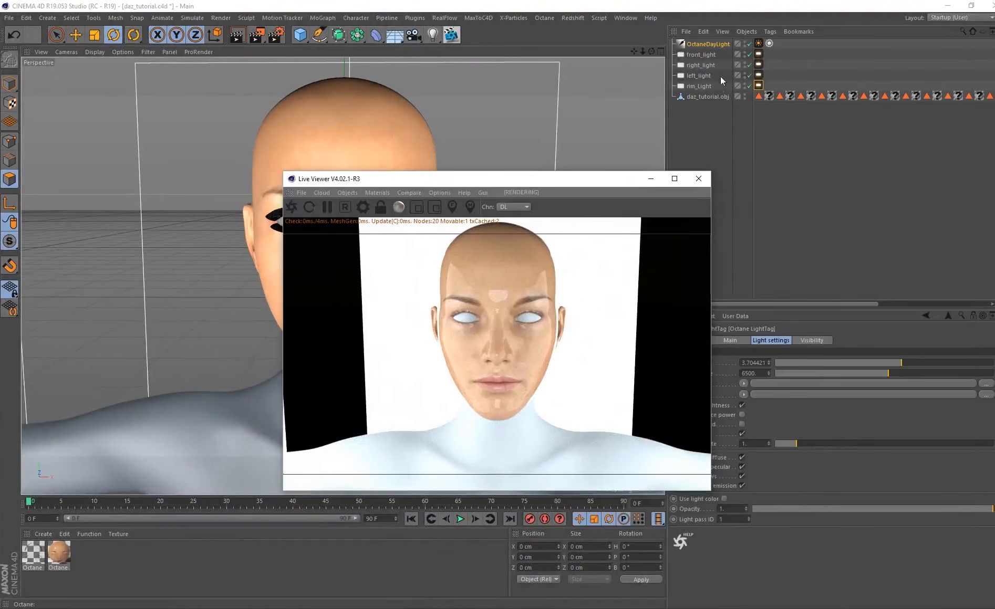
click(809, 340)
click(729, 362)
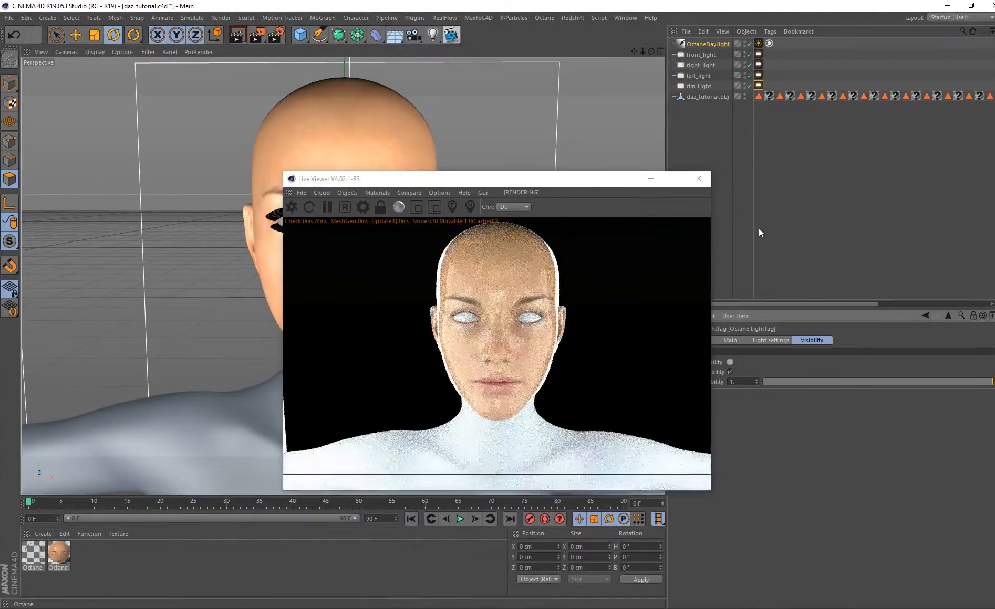
- Turn off camera visibility for the left, right and front lights
click(759, 75)
click(730, 362)
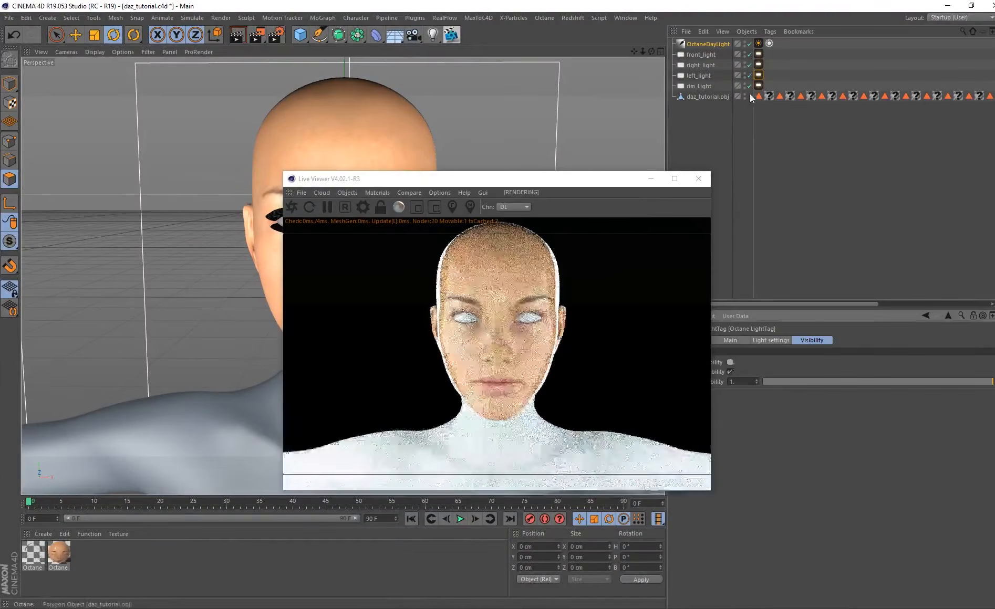
click(759, 64)
click(730, 363)
drag(588, 179, 522, 184)
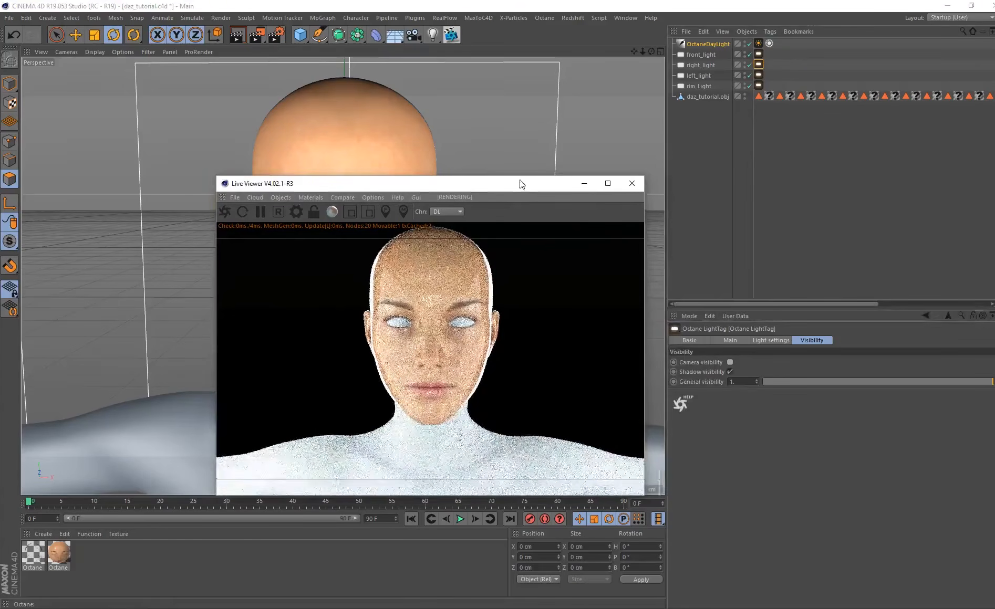
click(758, 54)
click(758, 55)
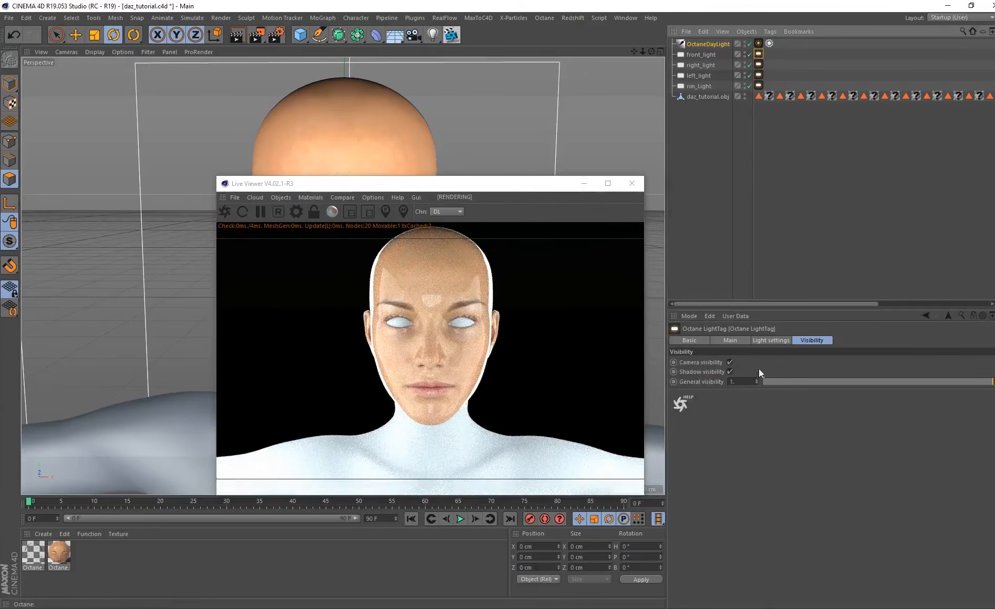
click(729, 363)
- Examine the light reflections on the rendered face up close from several angles
drag(499, 179, 674, 184)
scroll(340, 279, up, 5)
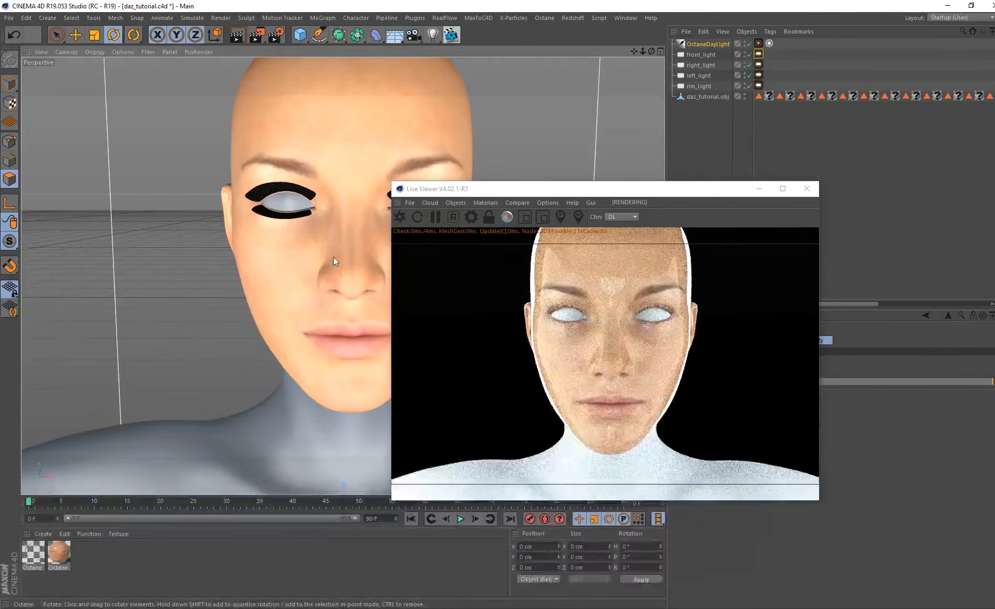
alt+drag(294, 257, 278, 226)
alt+middle_drag(278, 226, 287, 244)
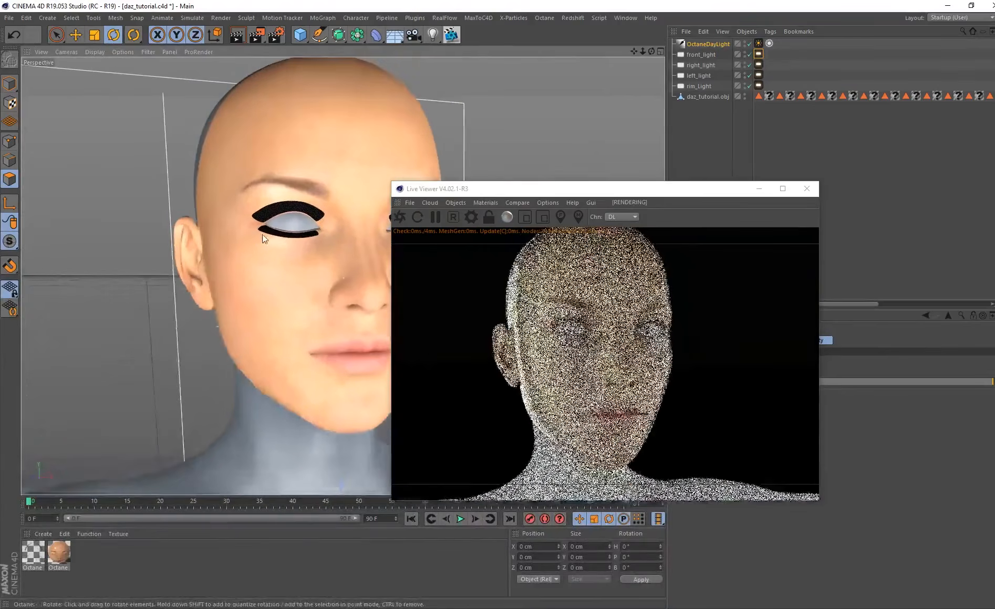
scroll(263, 234, up, 3)
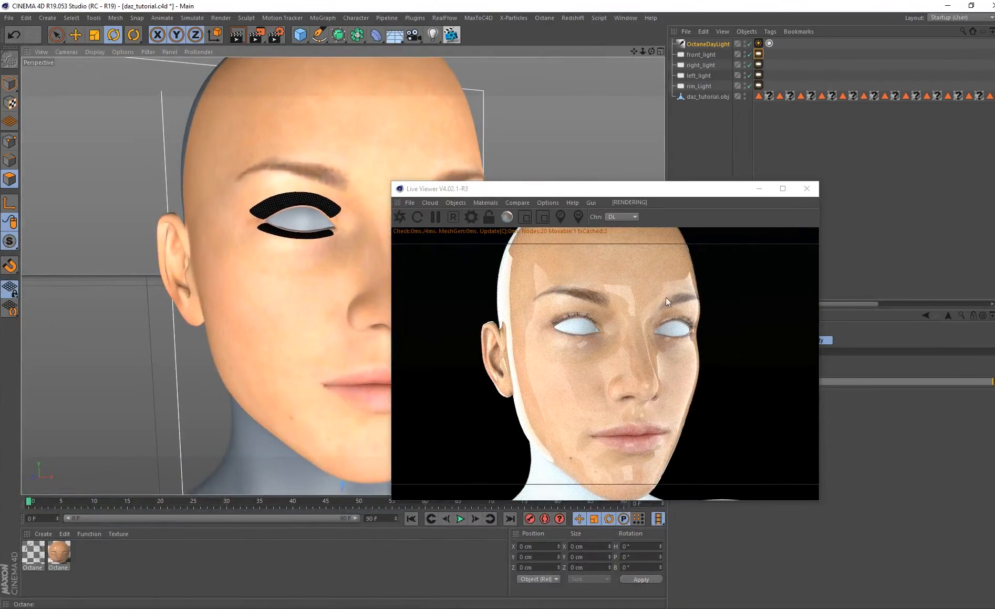
alt+drag(308, 344, 376, 295)
scroll(322, 322, up, 3)
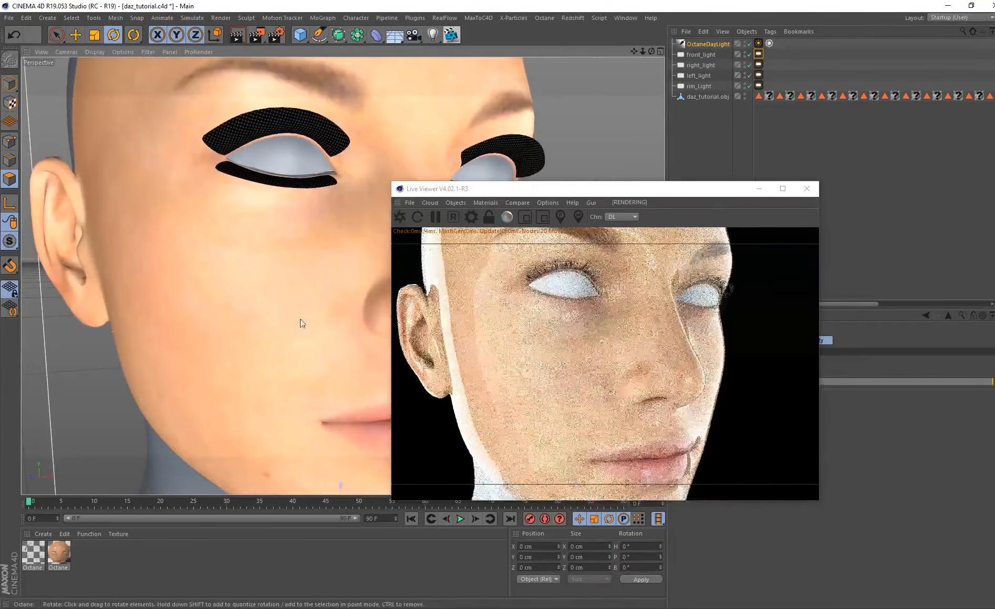
alt+drag(262, 296, 250, 271)
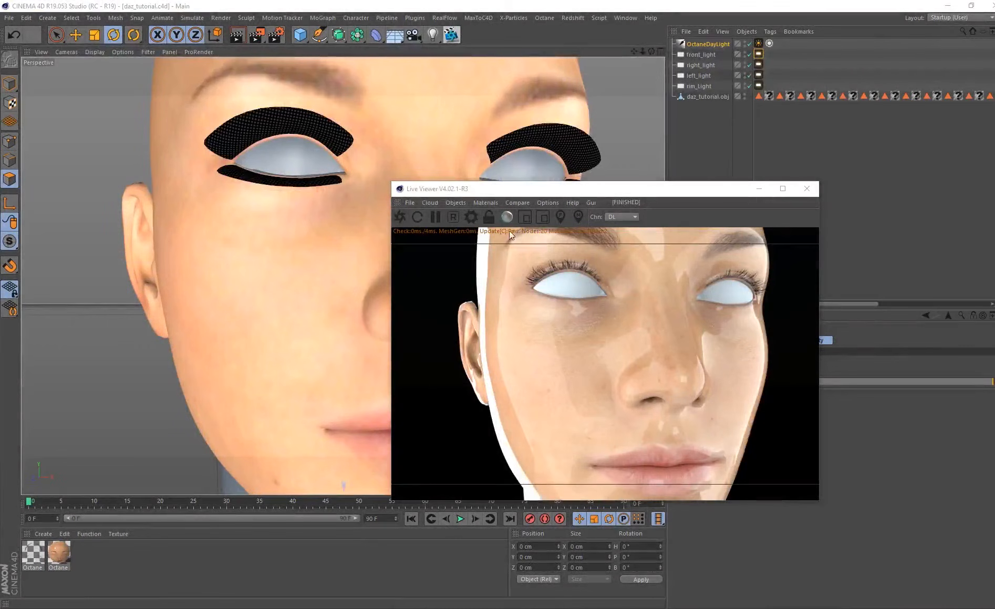
- Add an Octane camera facing the front of the face and set its focal length to Tele (135 mm)
click(456, 203)
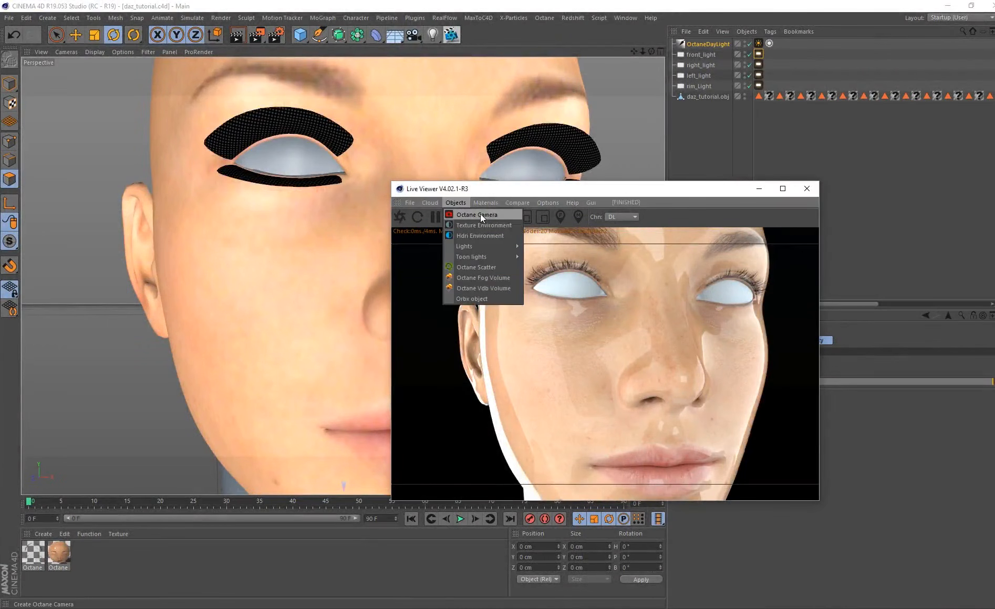
click(217, 304)
alt+drag(298, 274, 226, 289)
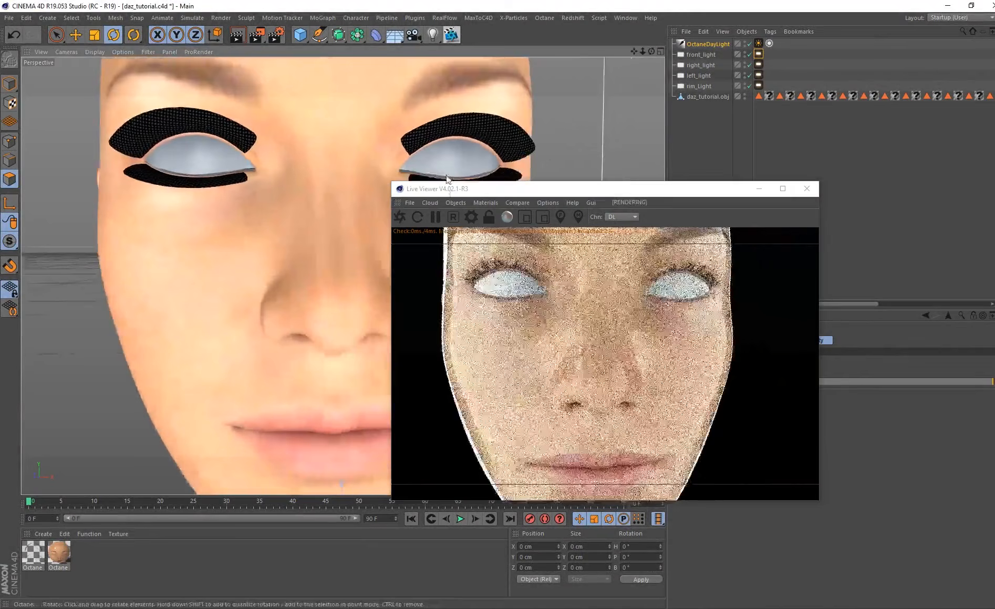
click(456, 202)
click(464, 214)
drag(631, 188, 362, 182)
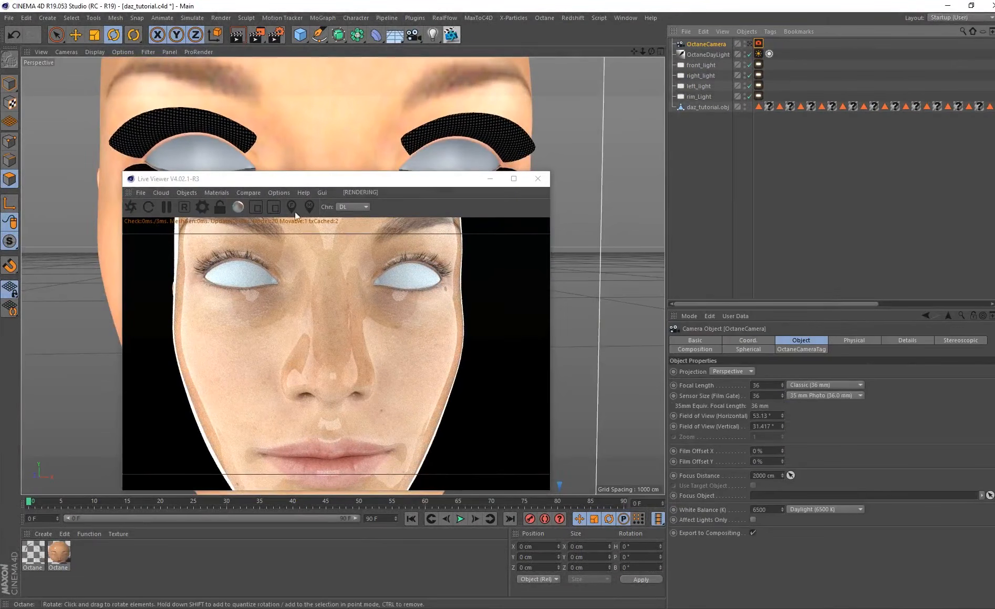
click(797, 385)
click(812, 459)
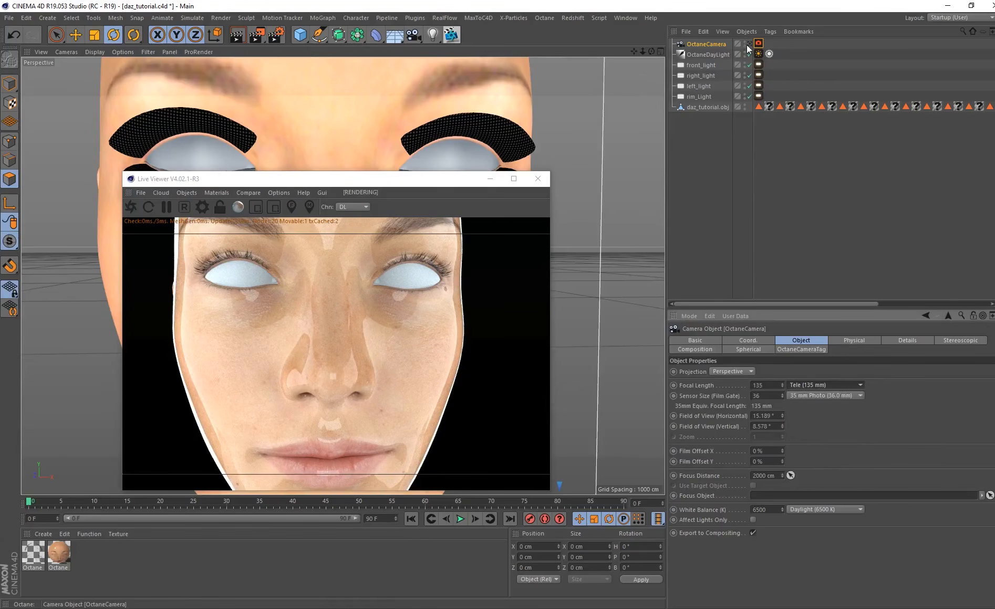
- Look through the Octane camera and frame a three-quarter close-up of the nose, lips and cheek
scroll(315, 121, up, 5)
scroll(110, 170, down, 5)
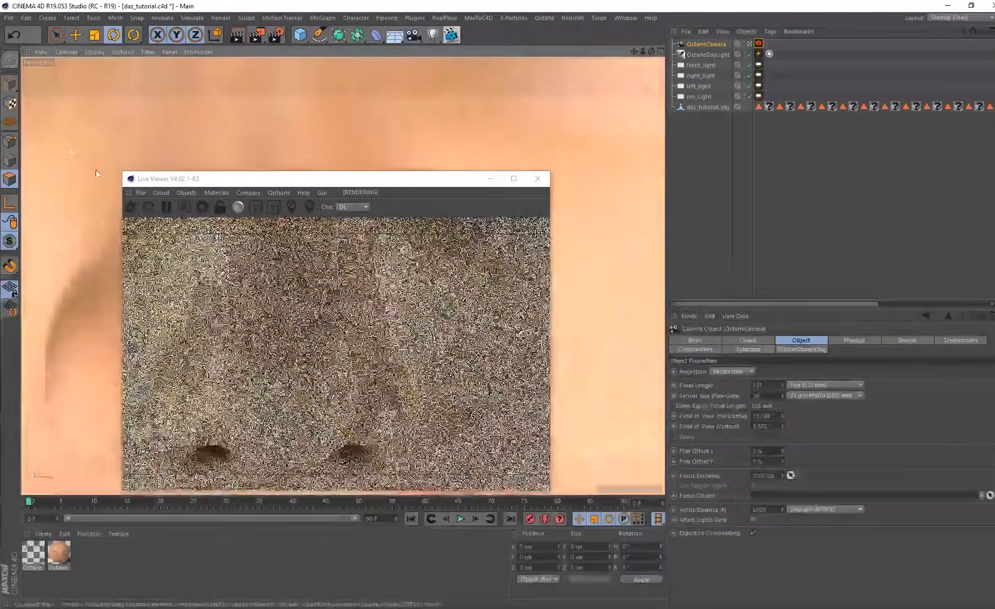
alt+middle_drag(86, 233, 235, 184)
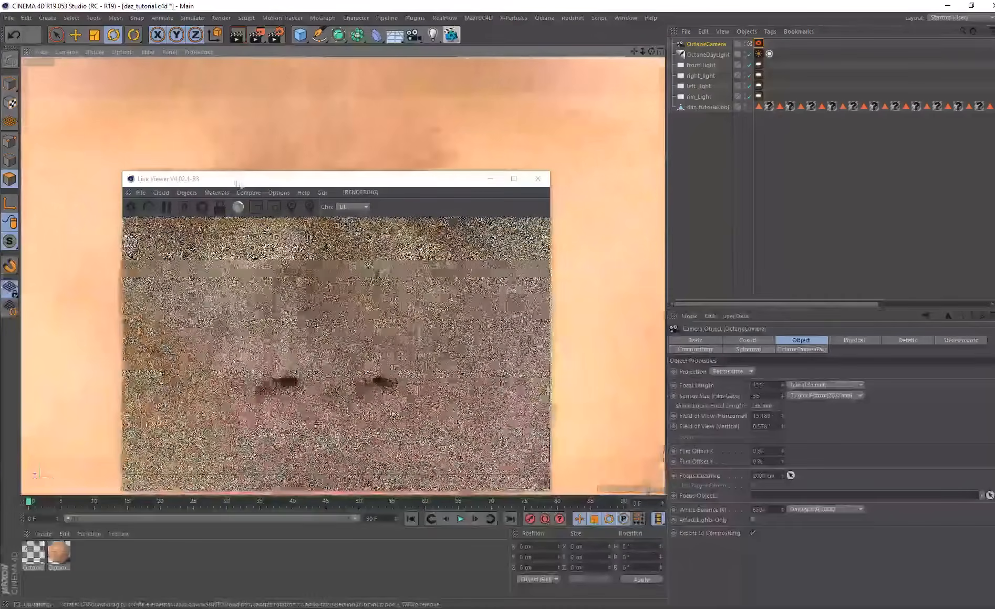
alt+drag(193, 133, 201, 104)
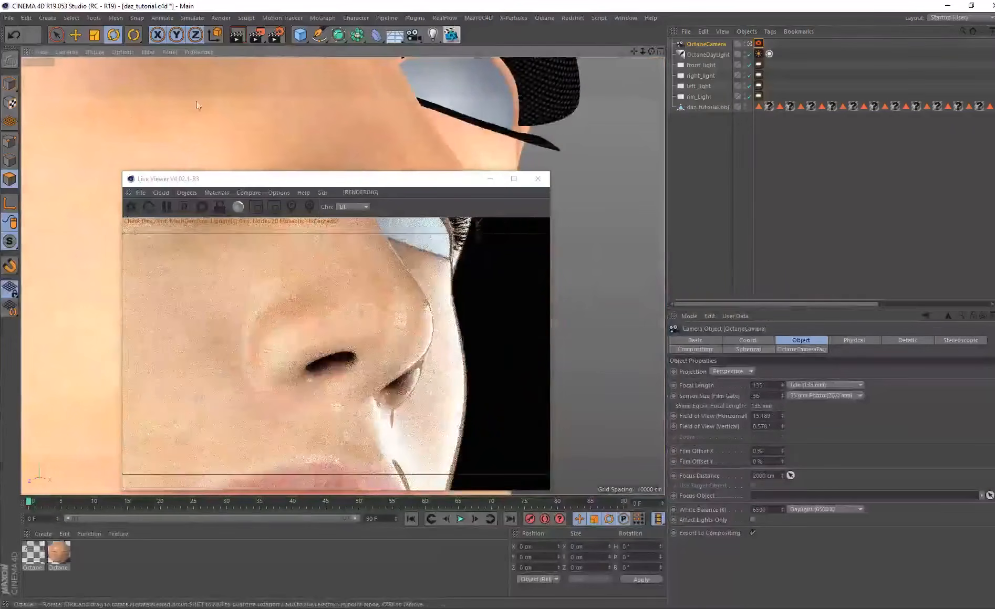
alt+middle_drag(87, 263, 189, 233)
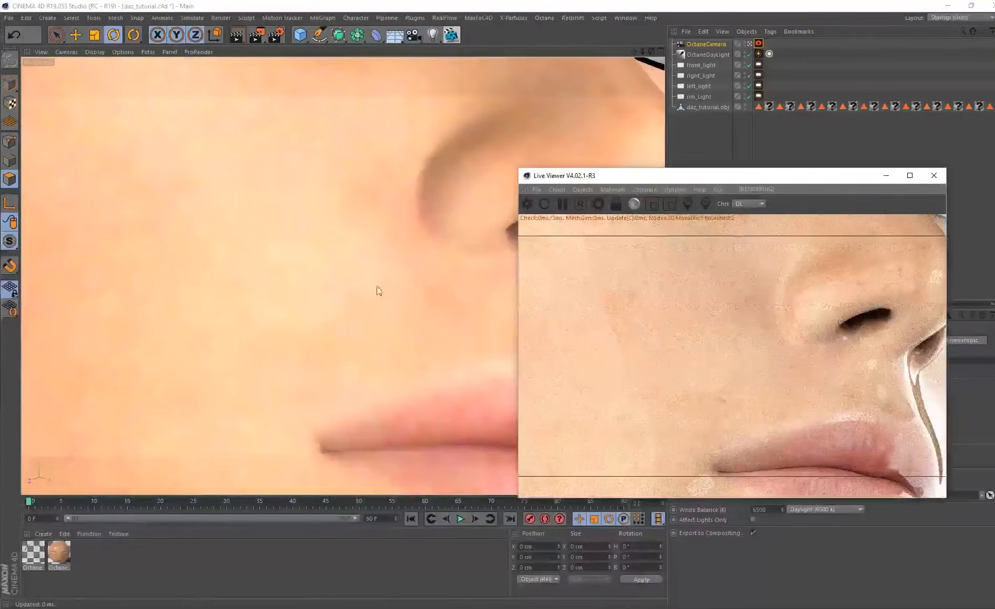
alt+middle_drag(415, 324, 359, 281)
alt+right_drag(383, 275, 389, 292)
mouse_move(314, 298)
alt+mouse_down()
mouse_move(331, 300)
mouse_move(320, 280)
mouse_move(320, 300)
alt+mouse_up()
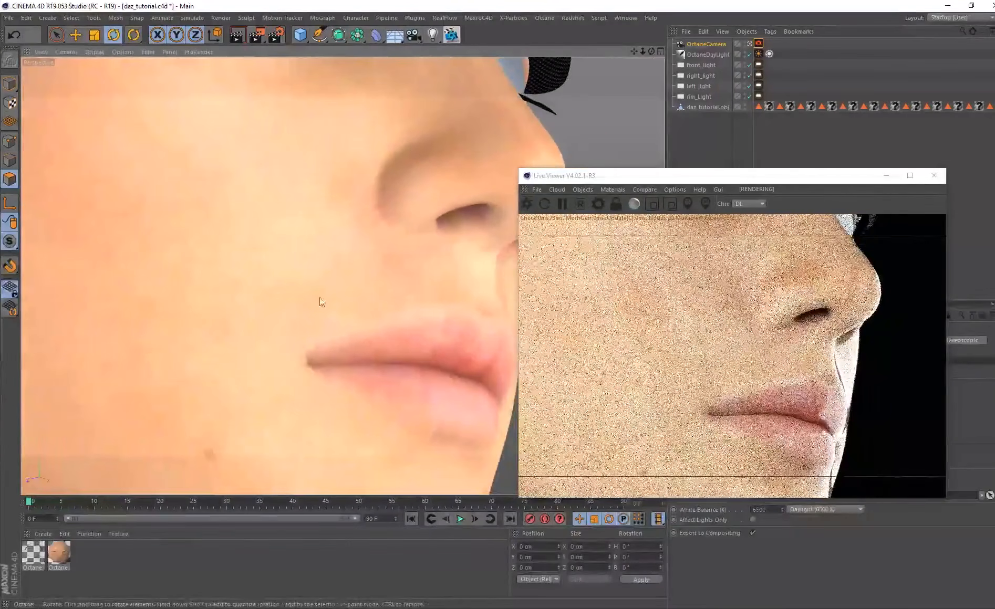
drag(687, 184, 292, 143)
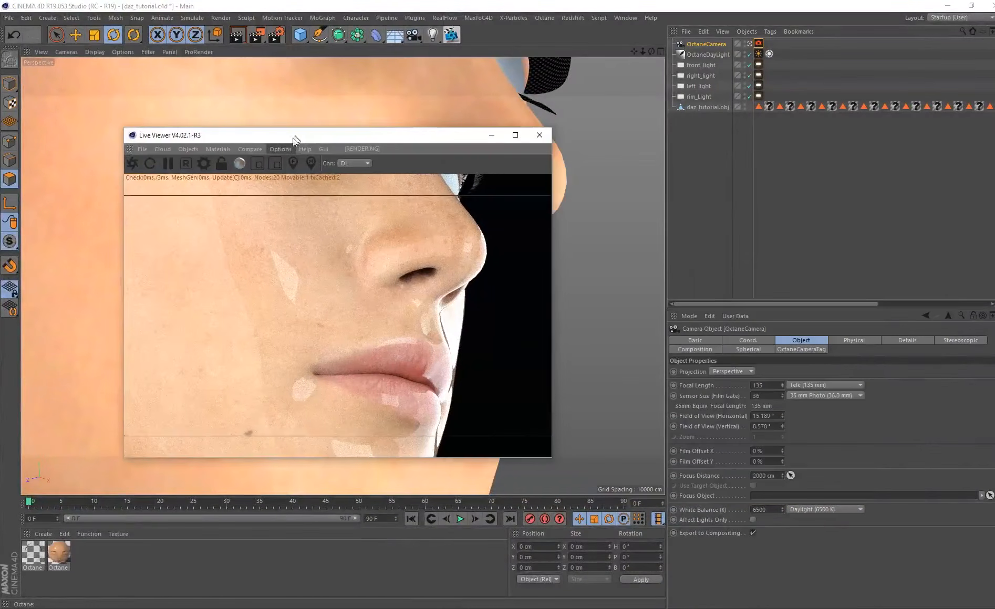
- Set the Octane camera's thin lens aperture to about 0.194 cm
click(758, 43)
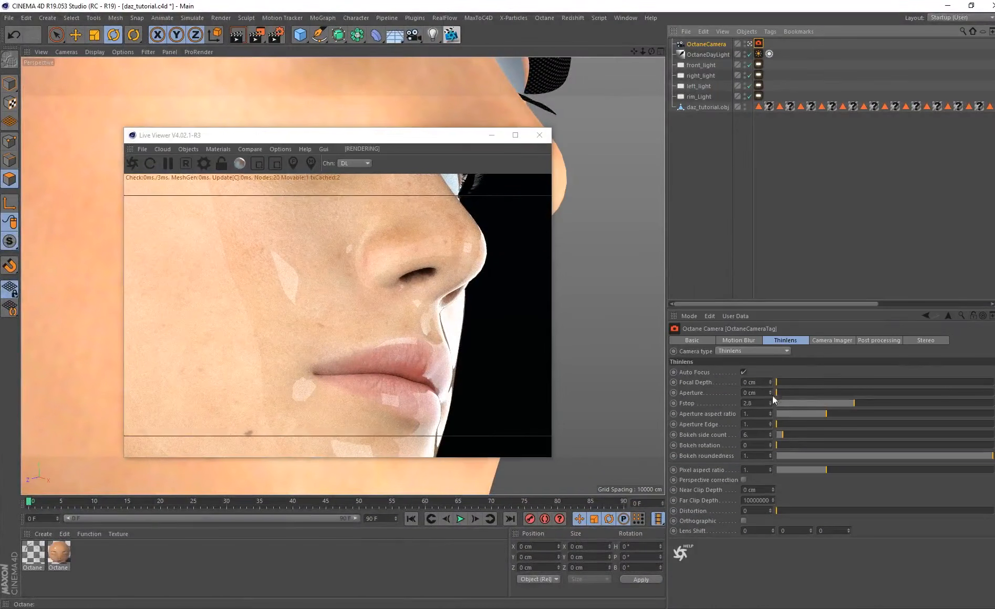
drag(784, 391, 785, 391)
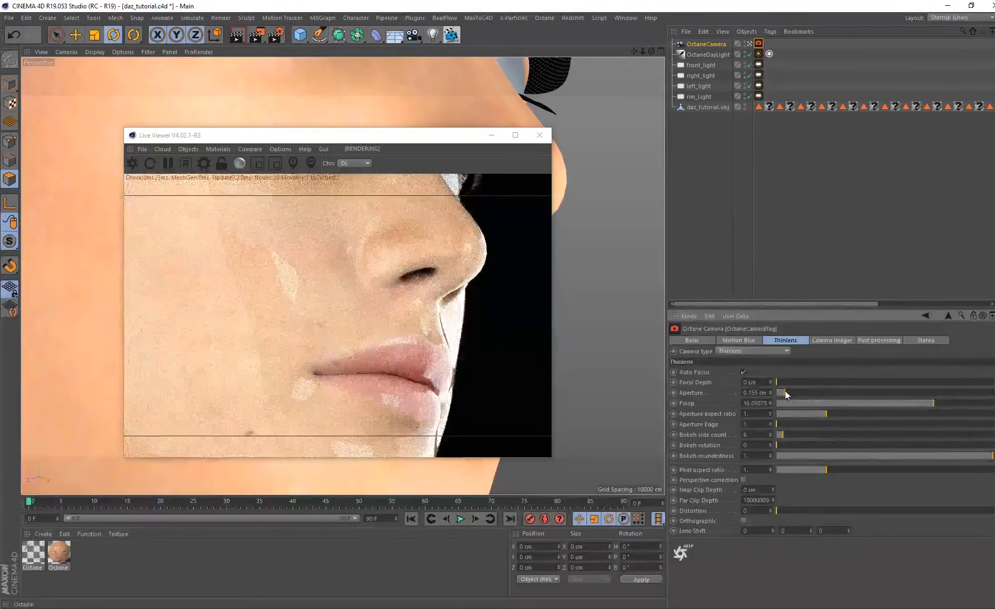
click(786, 391)
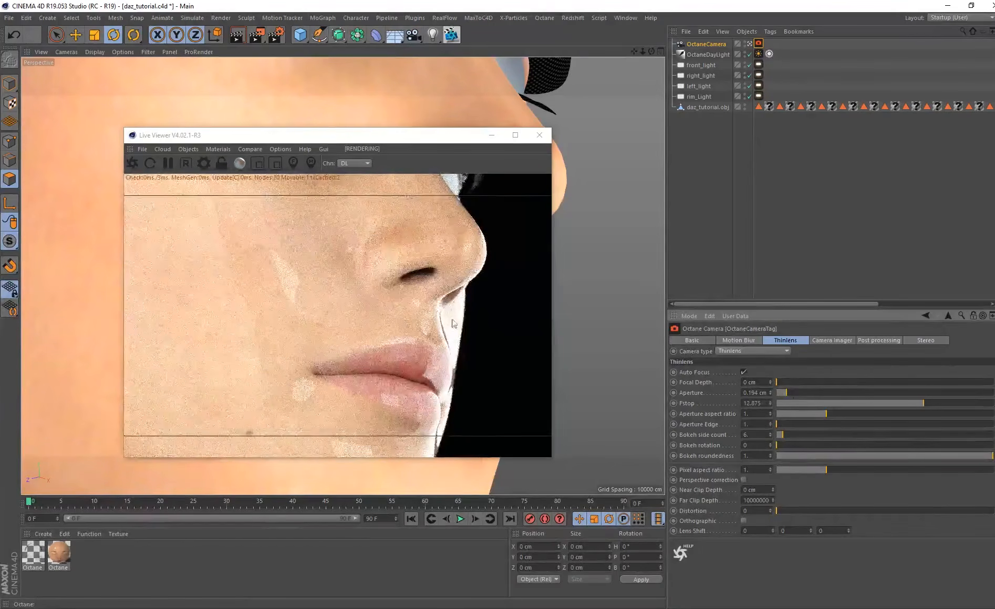
- Enable the camera imager with Linear response, exposure about 1.22, highlight compression about 0.5 and gamma about 1.51
click(832, 341)
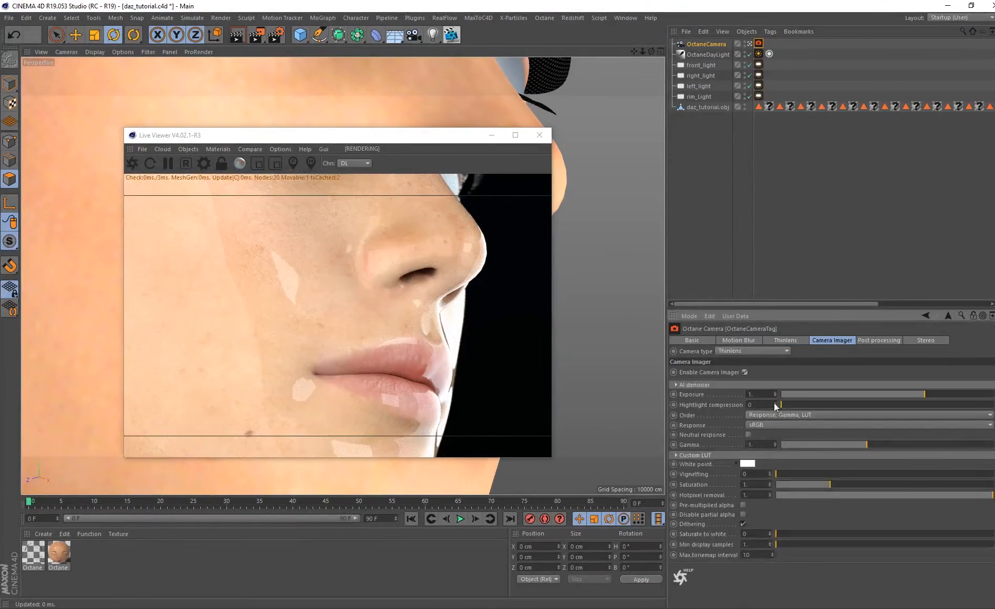
click(770, 428)
click(773, 581)
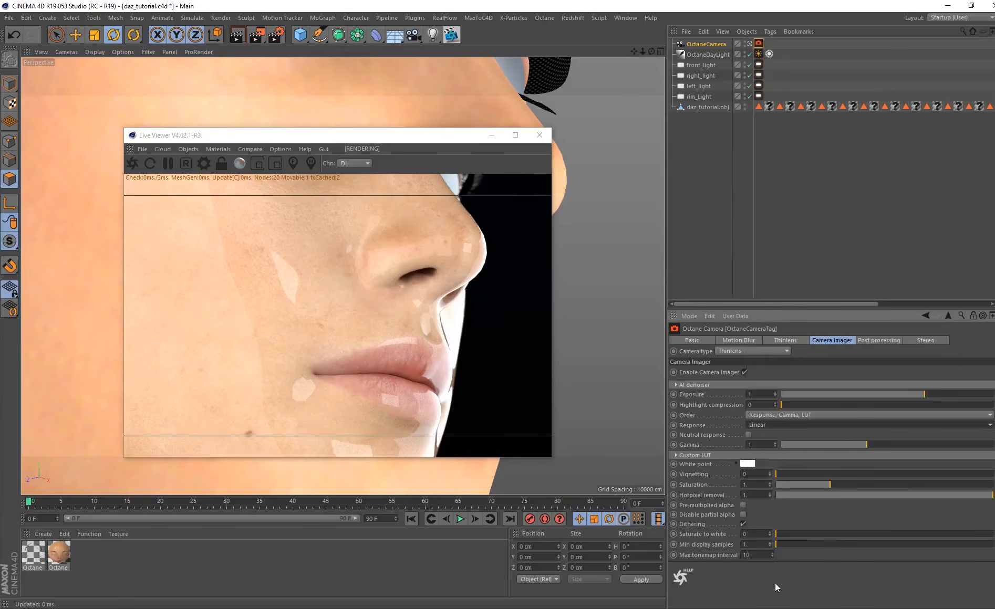
click(927, 392)
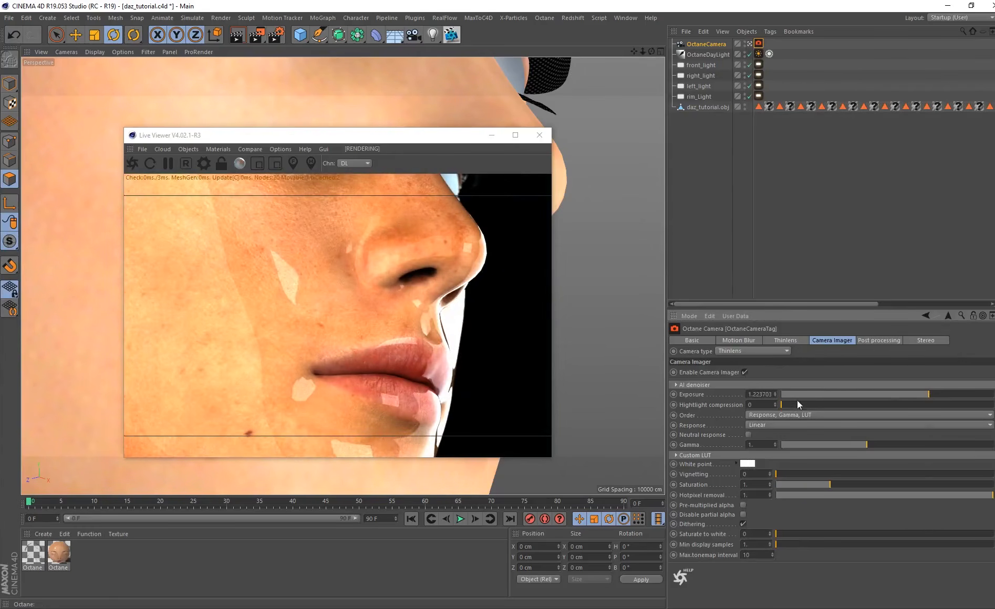
drag(797, 402, 888, 409)
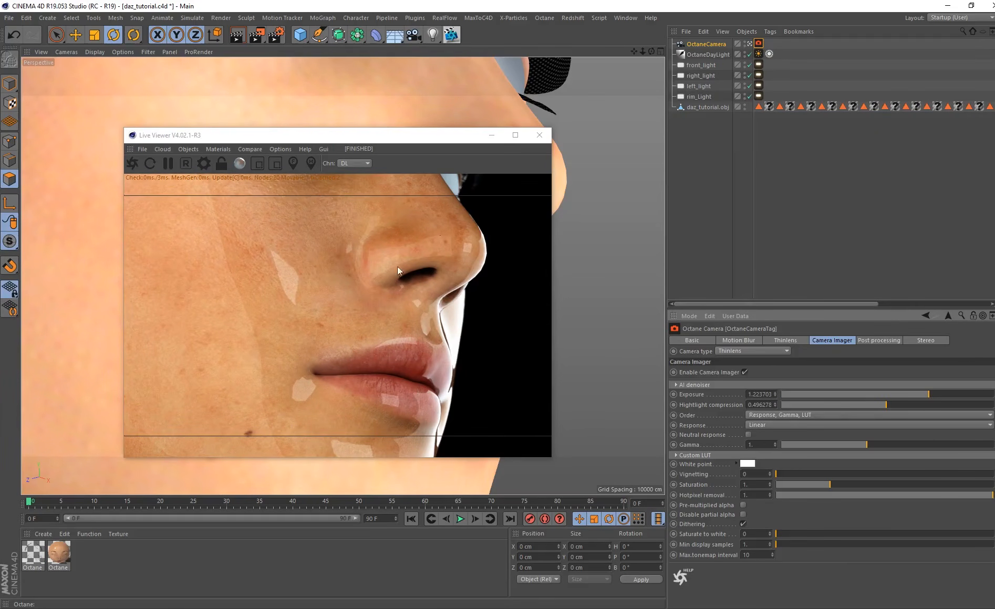
drag(860, 448, 882, 449)
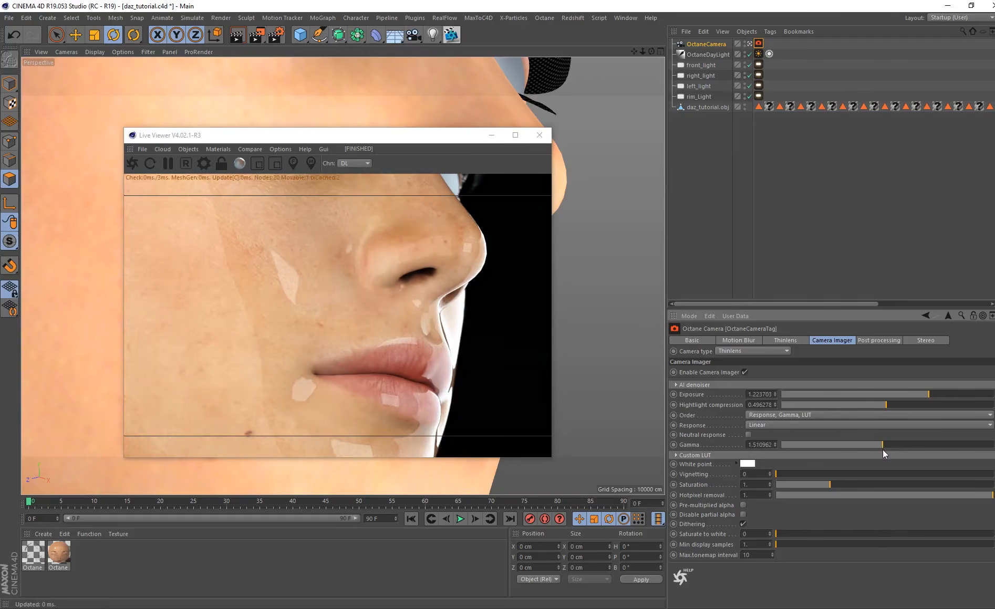
- Enable post processing on the Octane camera and set the bloom power to about 14.8
click(870, 341)
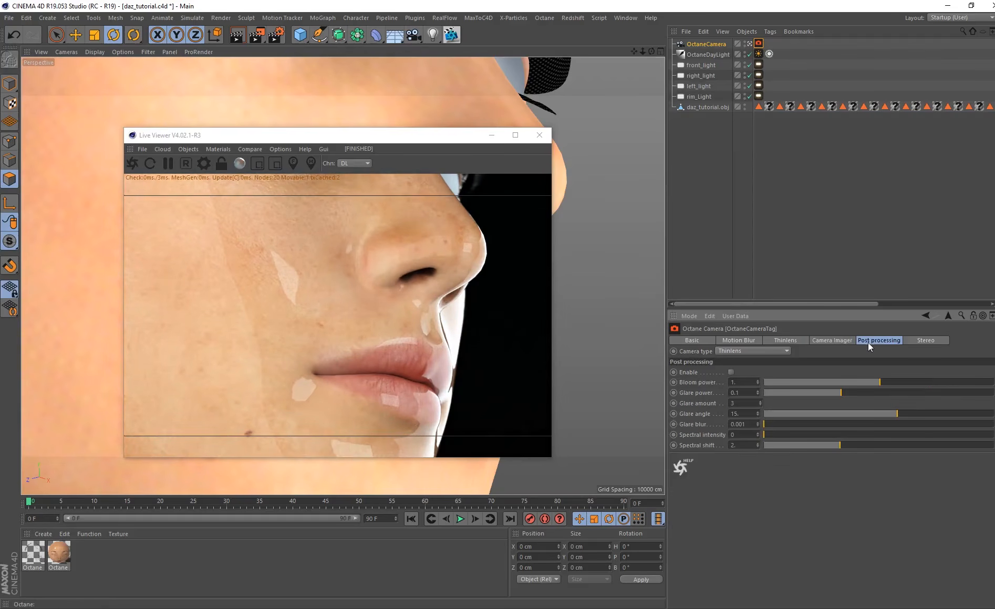
click(731, 372)
drag(882, 382, 937, 384)
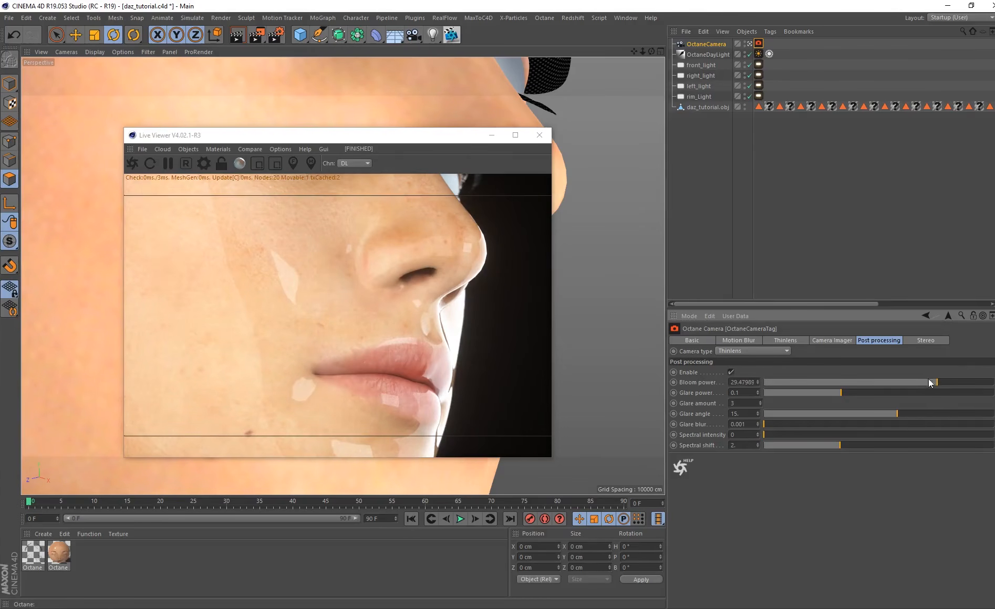
drag(930, 383, 923, 380)
drag(336, 137, 389, 143)
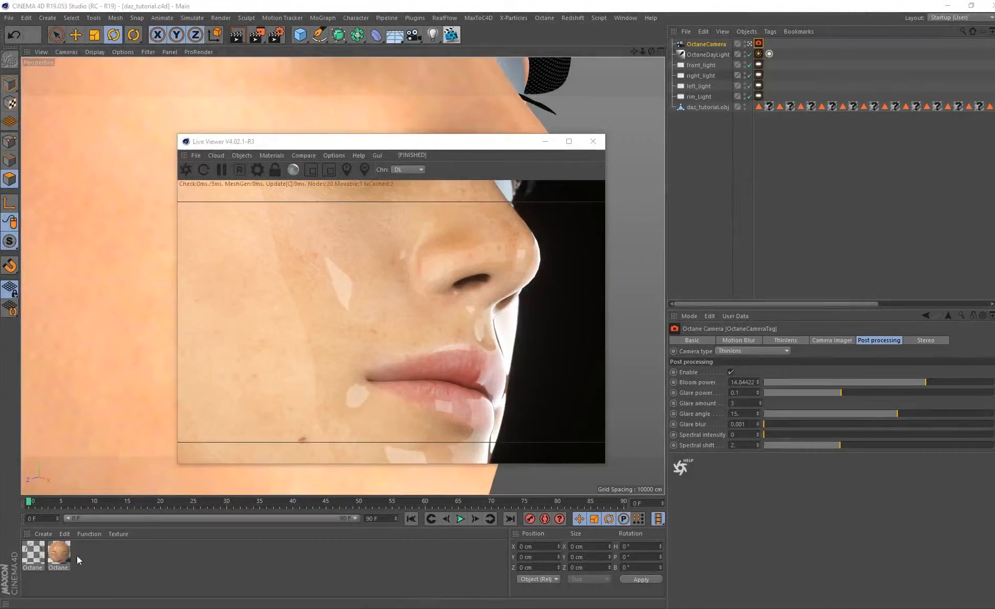
- Open the face skin material for editing and set its roughness float to about 0.046
double_click(60, 552)
drag(318, 78, 638, 231)
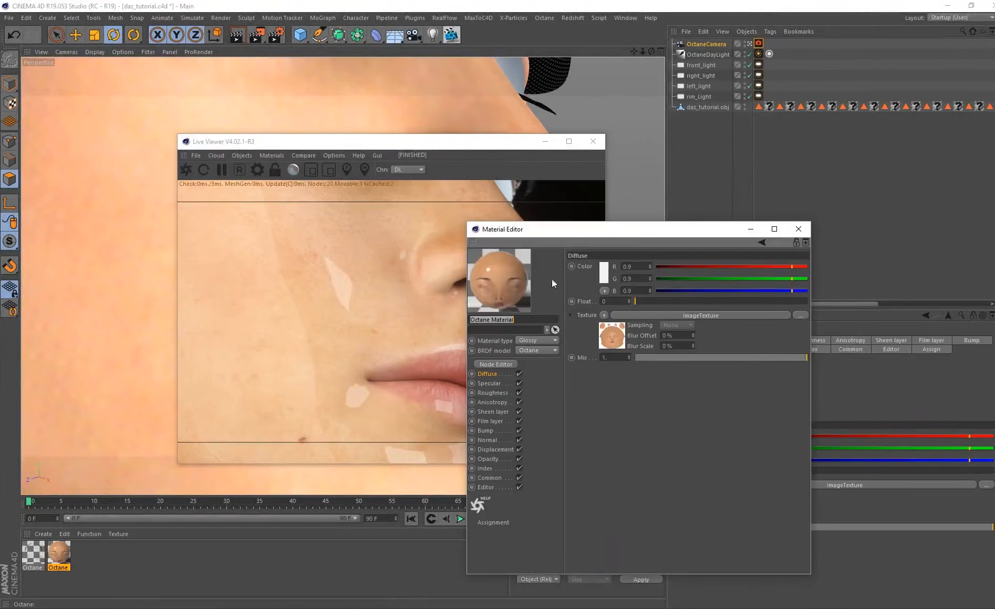
click(493, 393)
drag(643, 301, 677, 301)
drag(609, 229, 737, 217)
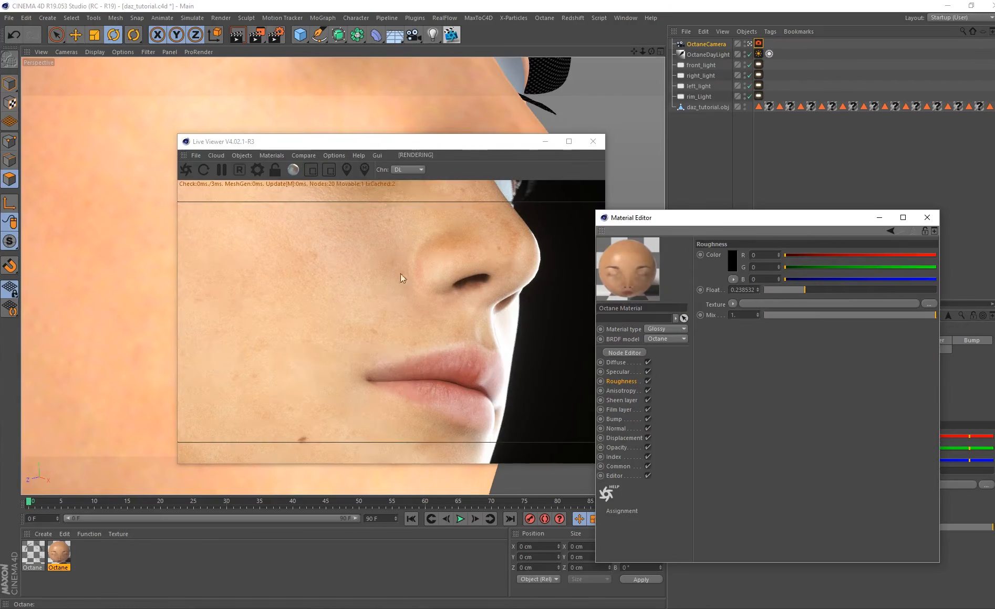
click(772, 290)
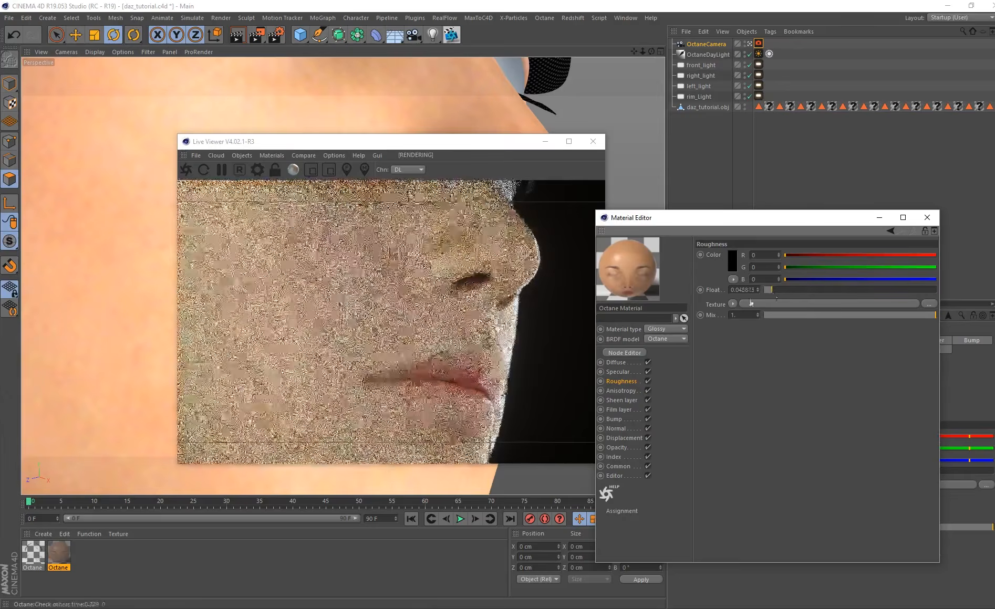
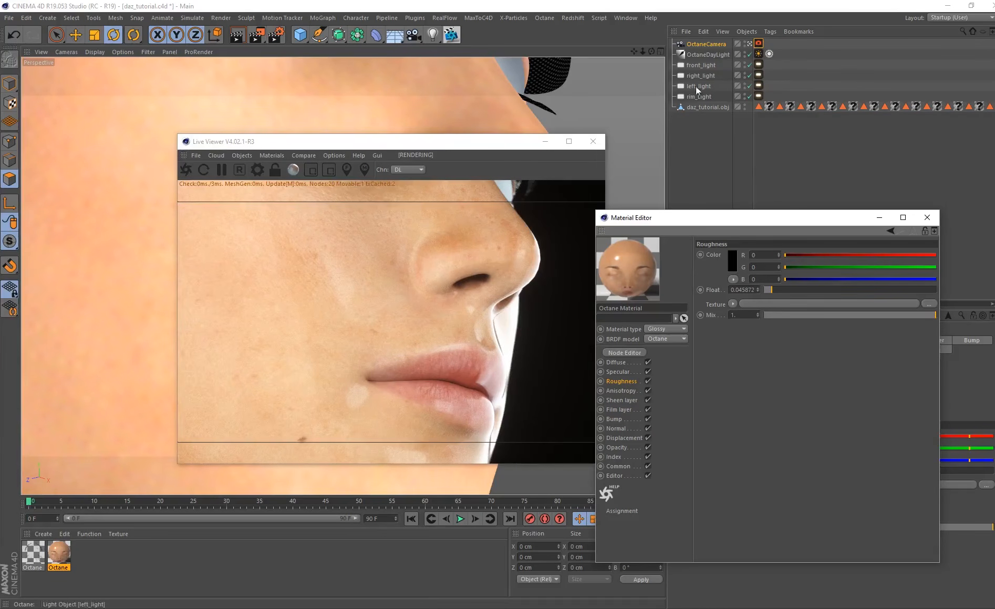
- Duplicate the Octane camera, look through the copy and orbit to a close-up of the opposite side of the nose, lips and cheek
click(705, 45)
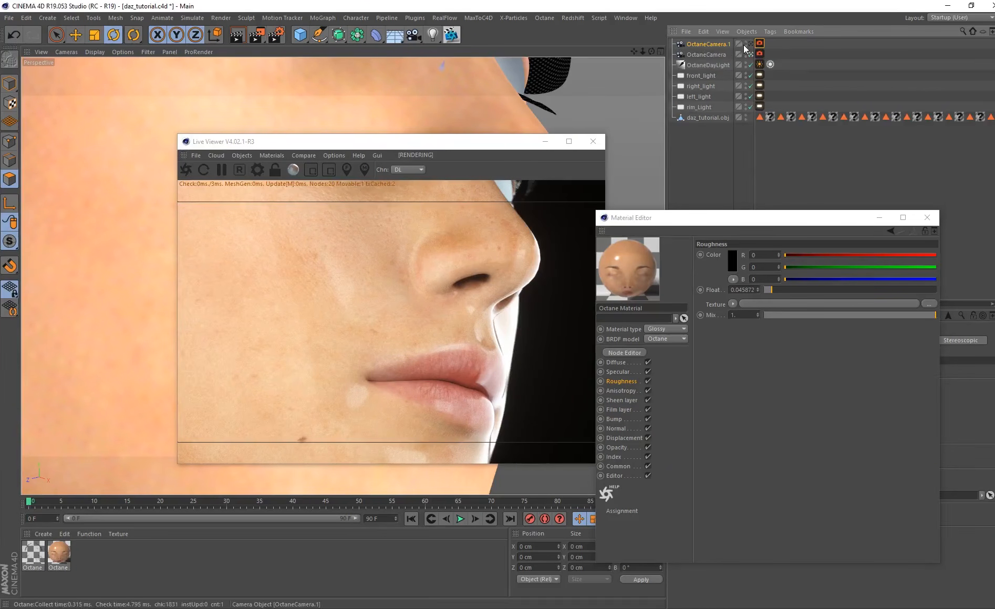
key(ctrl+c)
key(ctrl+v)
alt+drag(309, 108, 195, 116)
alt+drag(385, 115, 205, 111)
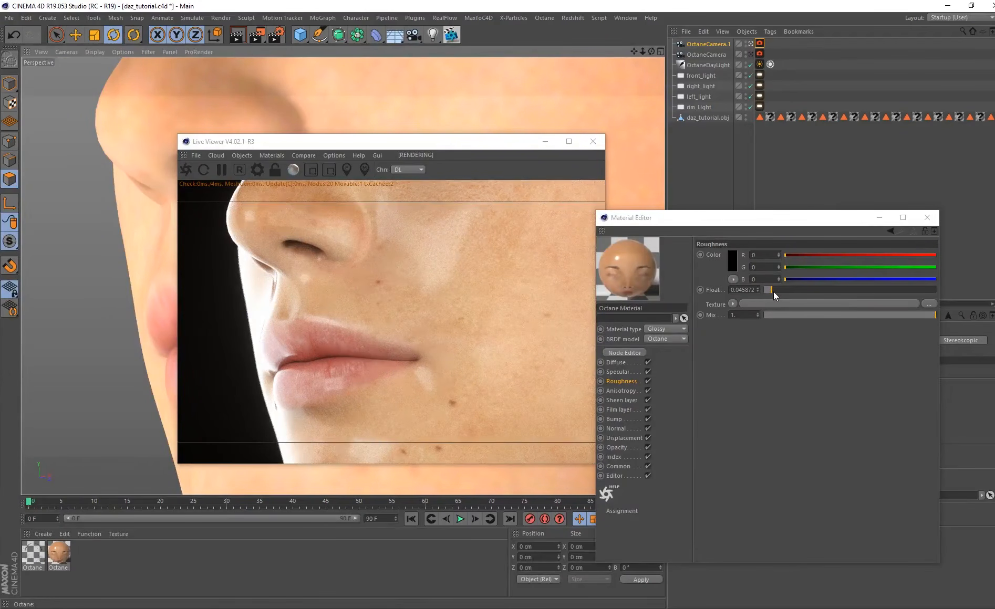
- Set the skin material's roughness float to 0 and add an Octane ImageTexture to its bump channel
drag(773, 292, 764, 291)
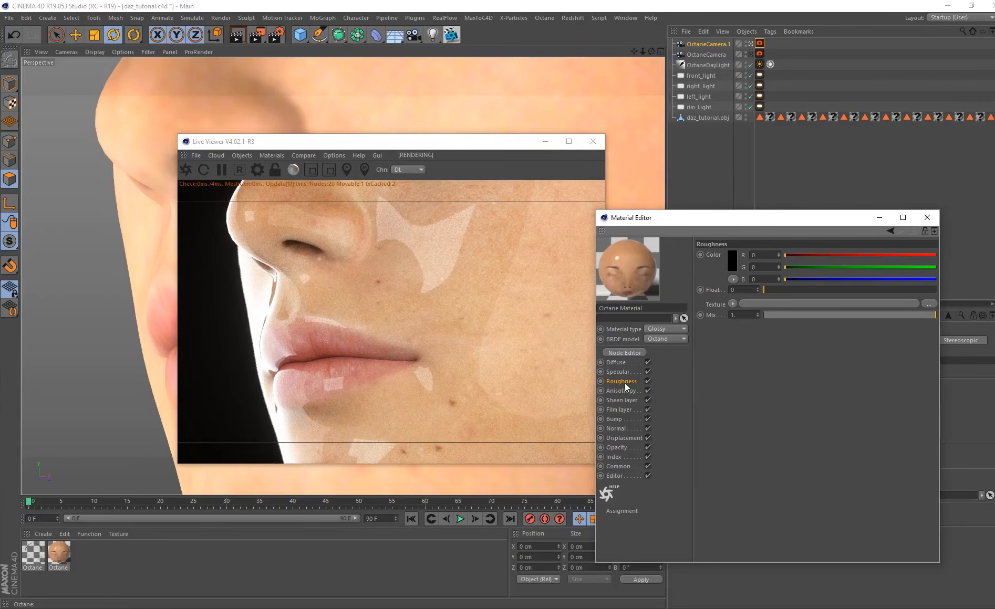
click(615, 419)
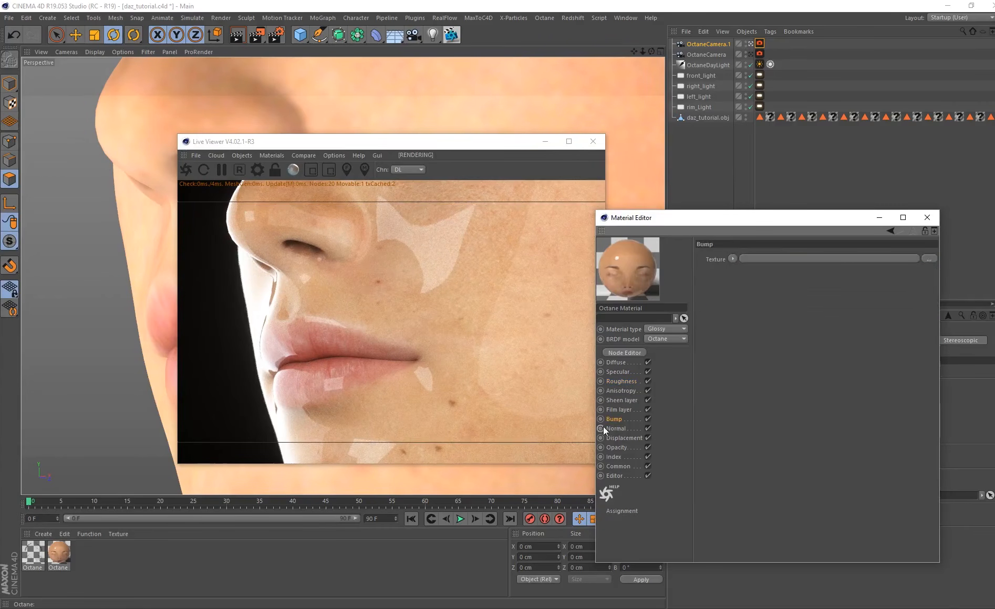
click(732, 259)
mouse_move(760, 466)
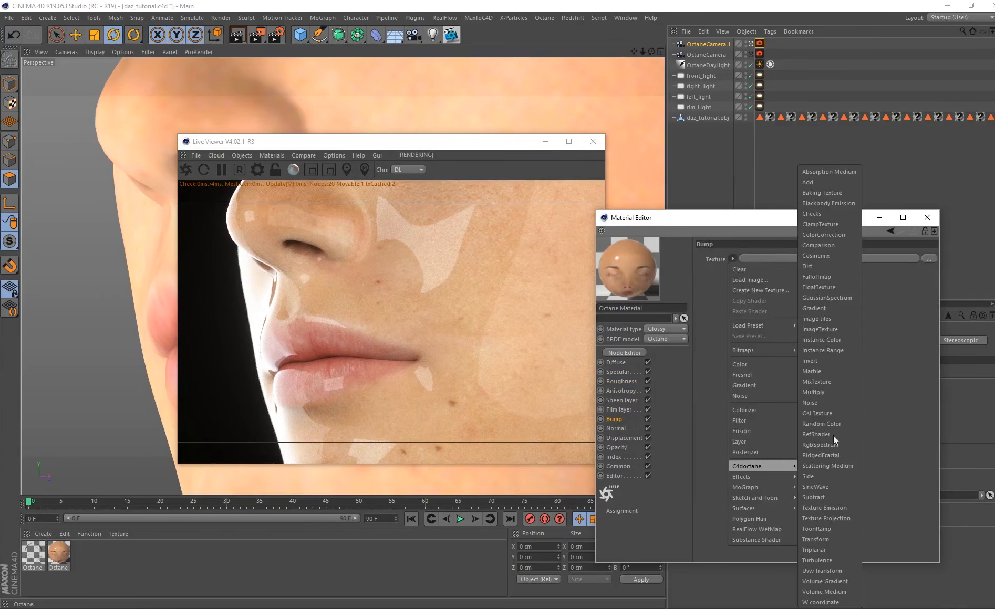
click(821, 330)
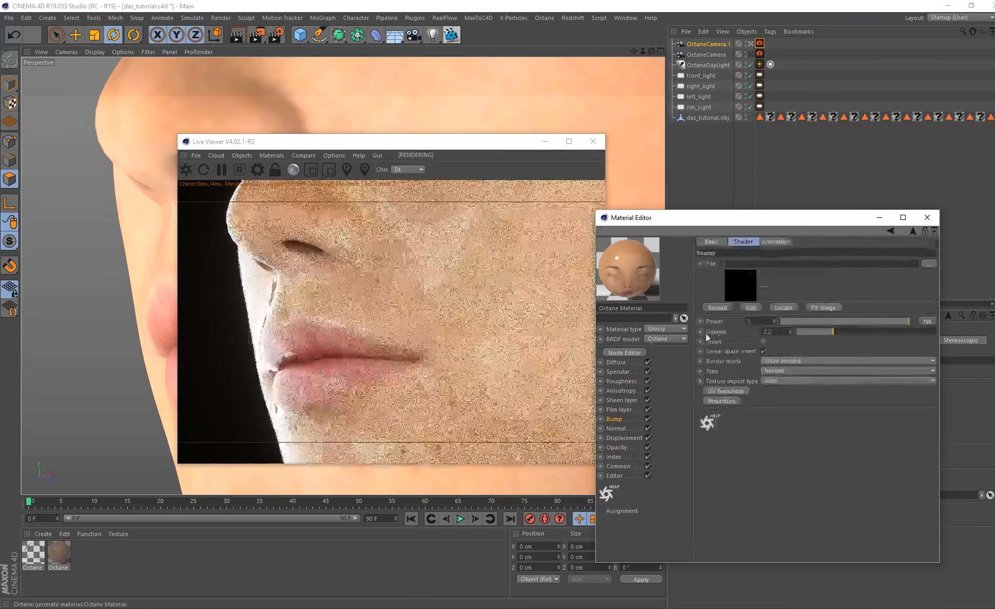
- Load newskin_height.bmp from the Maps folder into the bump image texture, without copying it to the project location
mouse_move(320, 605)
click(271, 569)
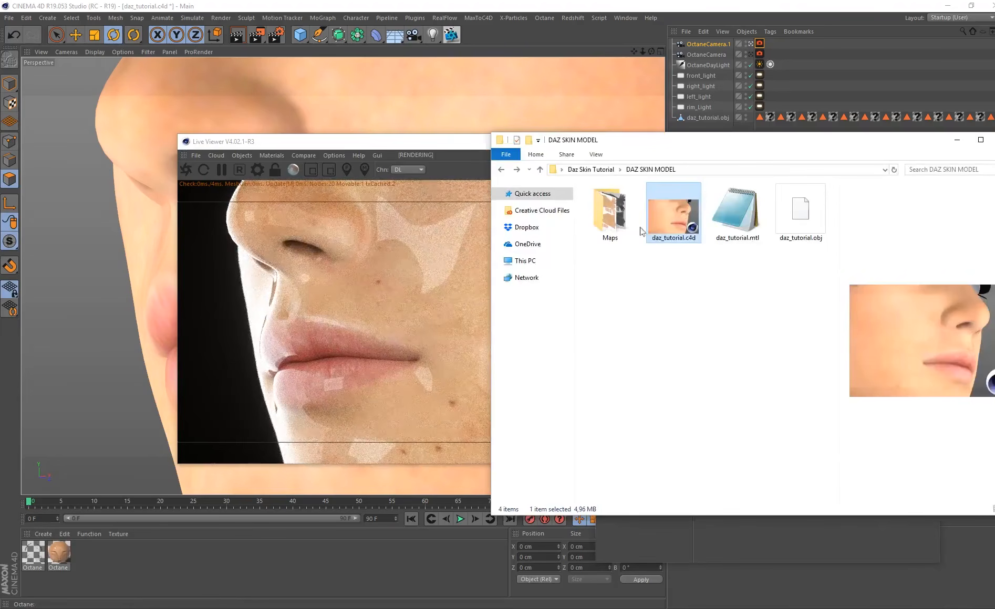
double_click(610, 212)
drag(698, 150, 283, 174)
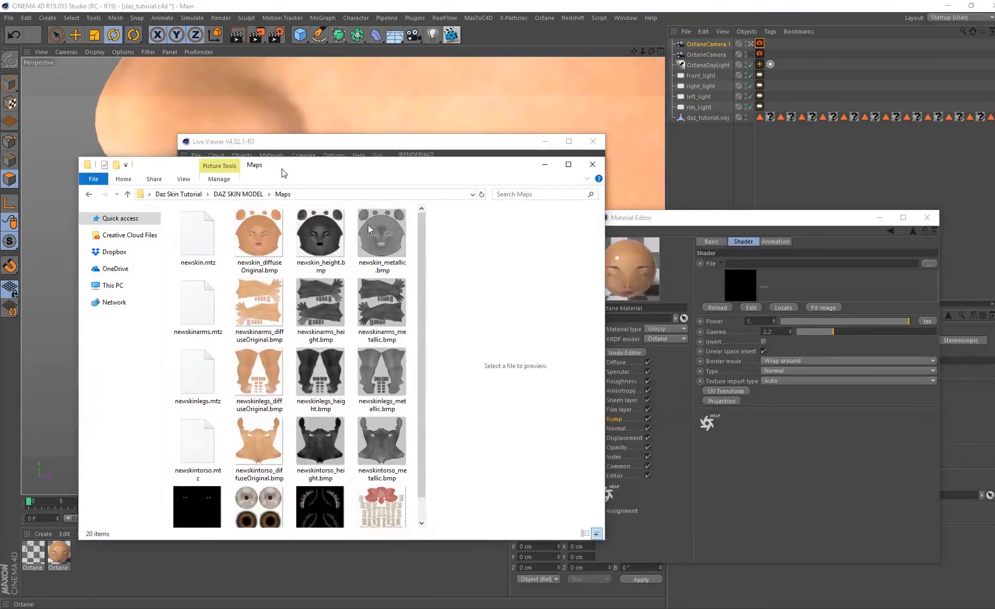
click(324, 246)
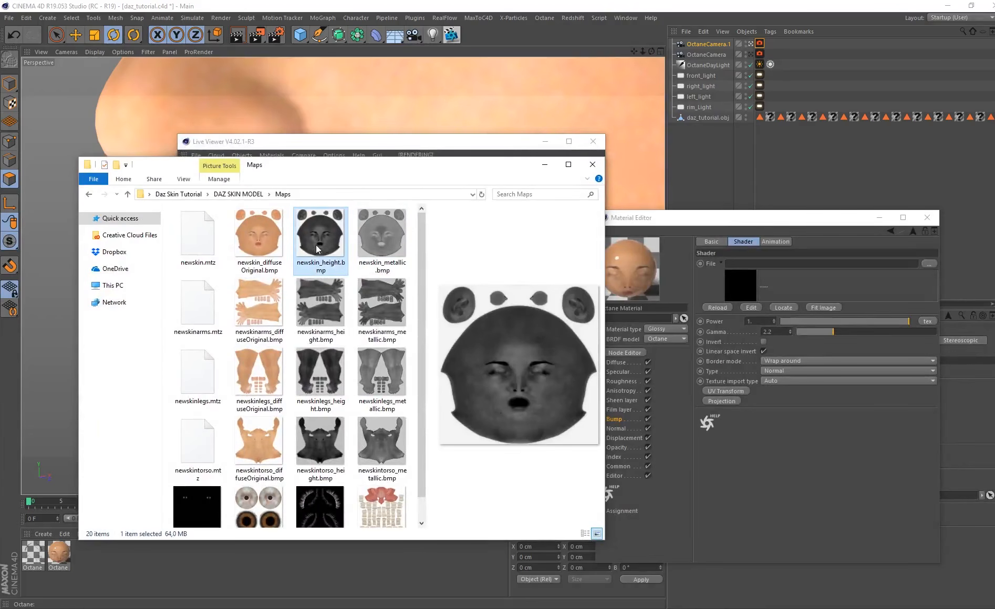
drag(328, 242, 761, 312)
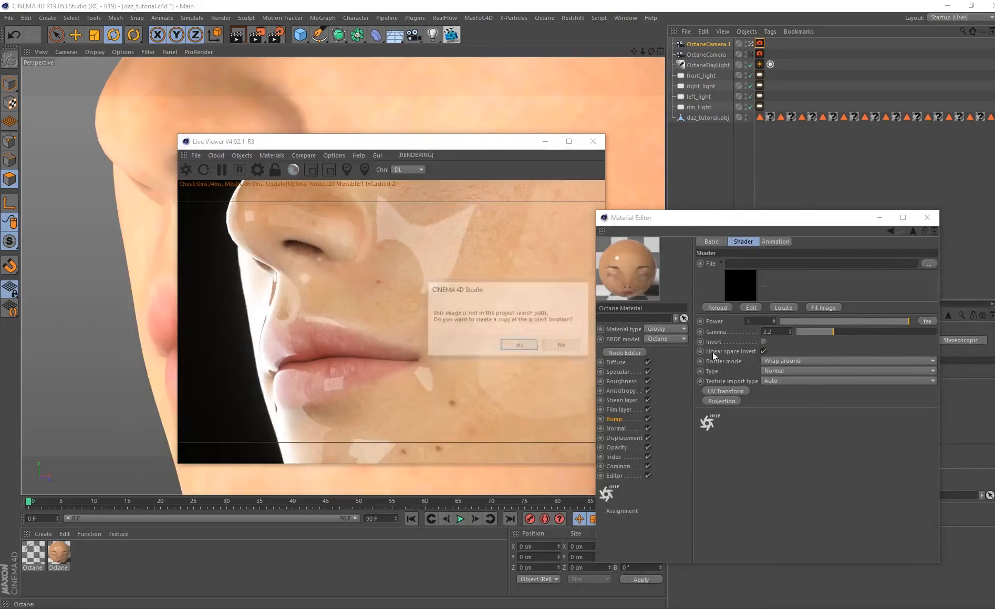
click(578, 347)
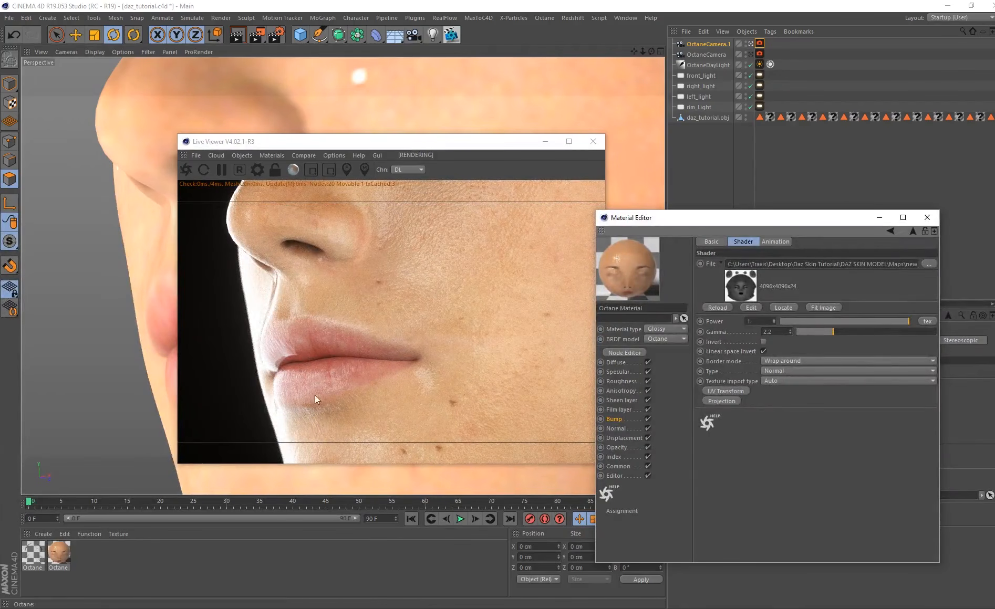
- Compare the skin render with the bump channel off and on, from the side and front of the face
alt+middle_drag(126, 324, 94, 315)
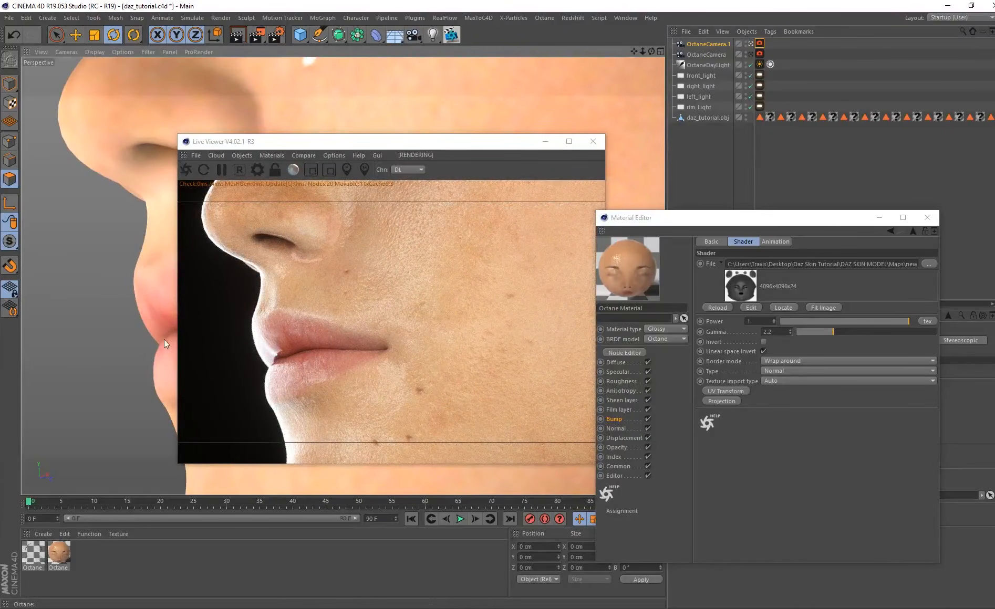
alt+drag(159, 318, 205, 330)
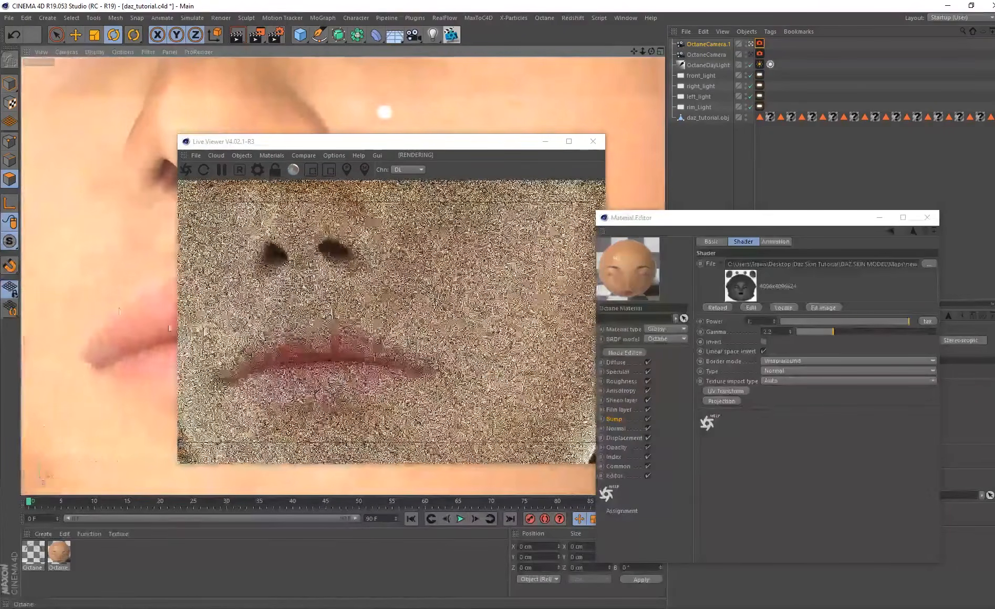
alt+middle_drag(72, 282, 163, 282)
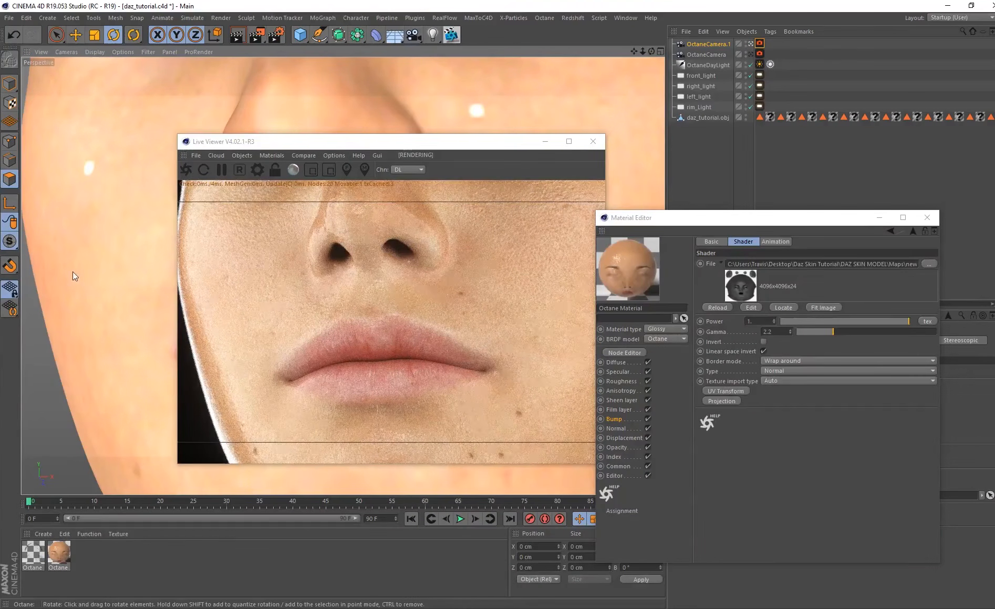
click(647, 419)
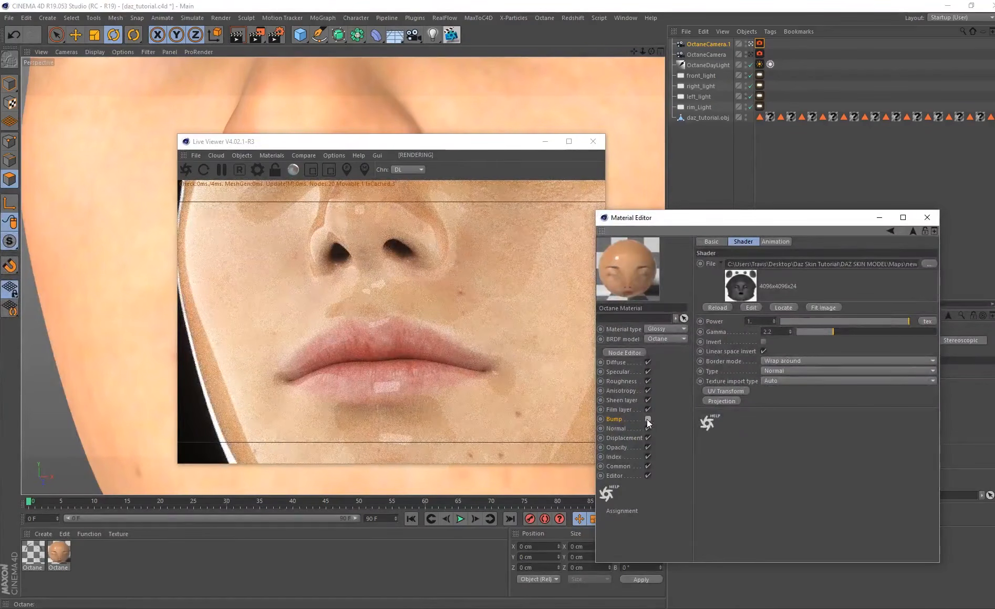
click(647, 420)
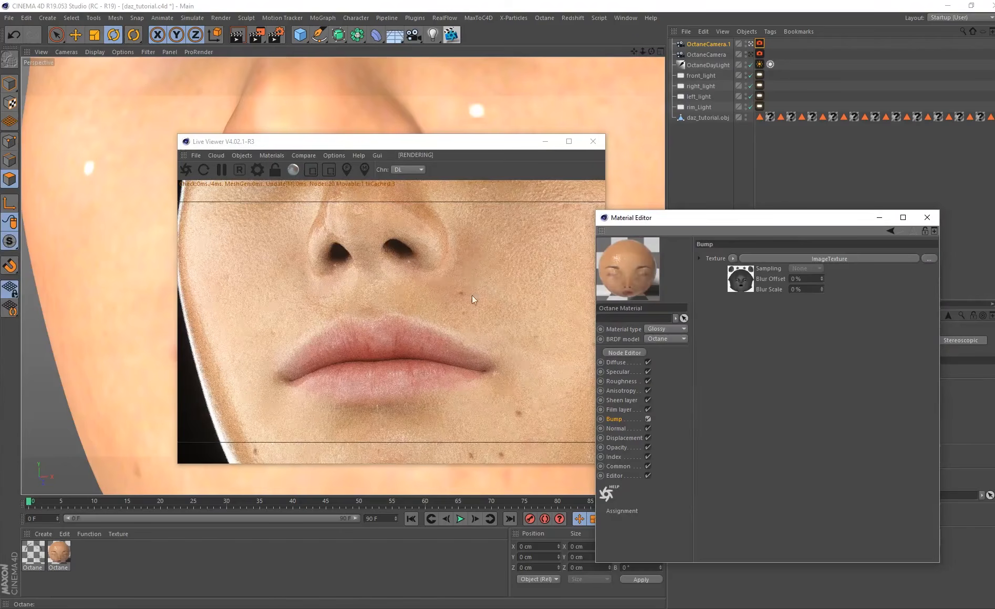
alt+drag(98, 245, 183, 245)
alt+drag(66, 277, 247, 281)
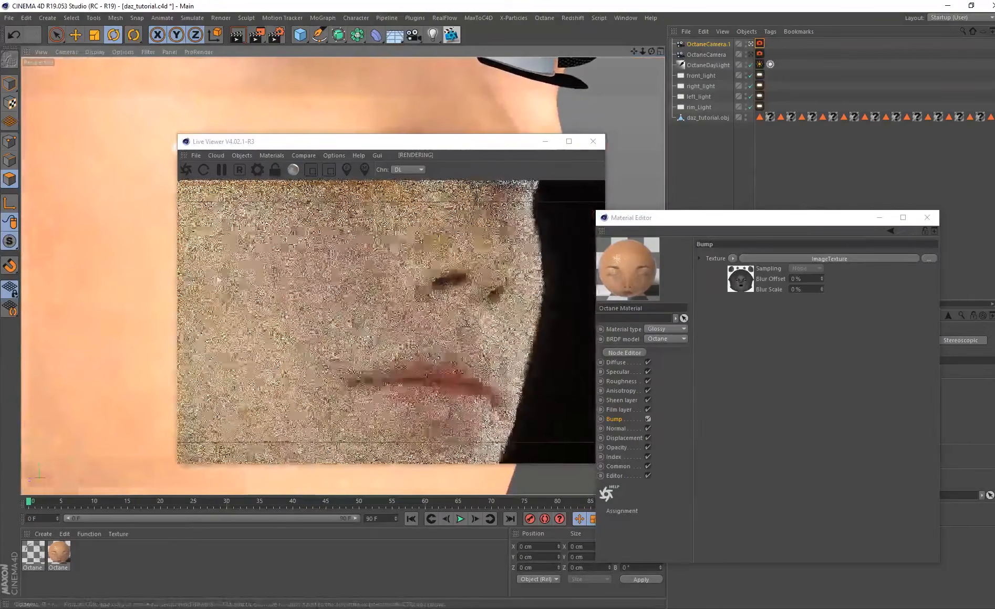
- Add an Octane ImageTexture to the skin material's roughness channel and load newskin_metallic.bmp without copying it to the project location
click(621, 381)
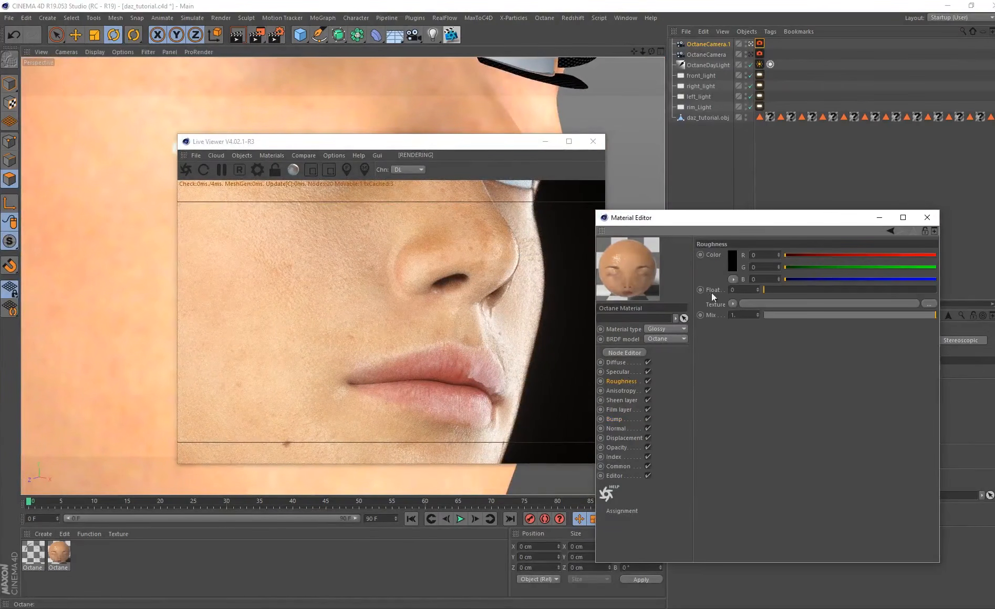
click(733, 306)
mouse_move(748, 511)
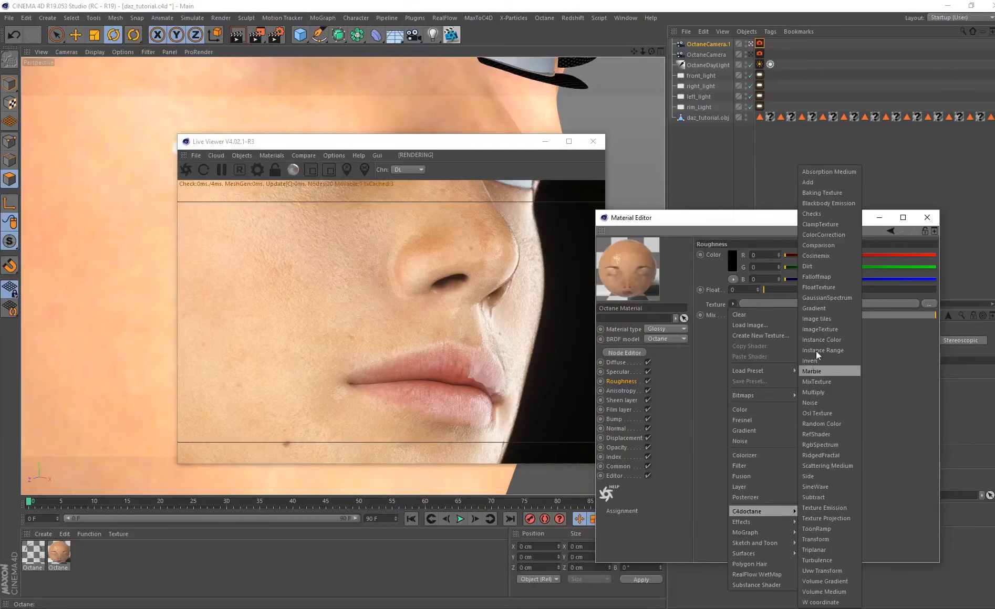
click(820, 330)
click(735, 326)
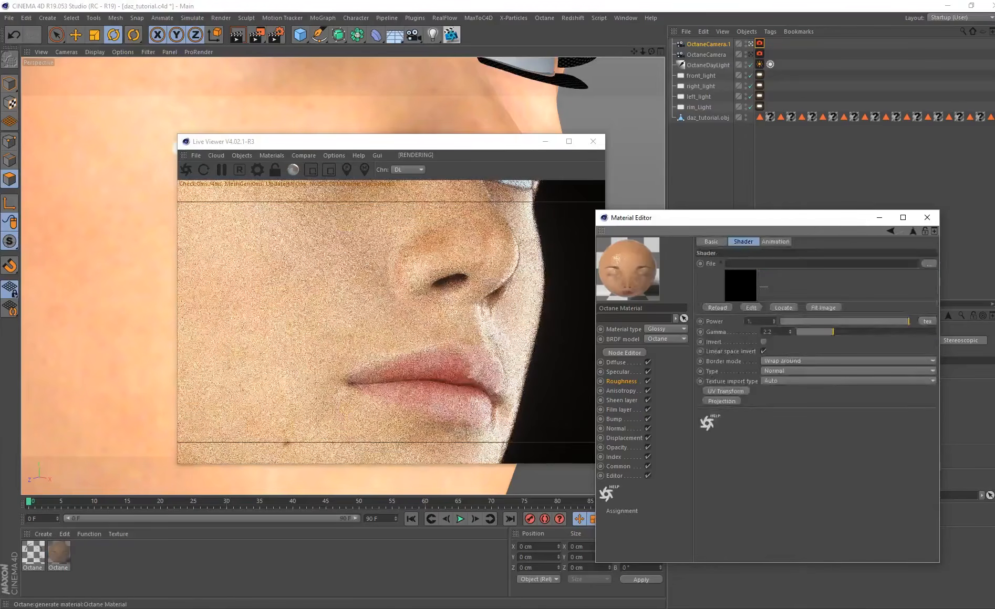
click(286, 599)
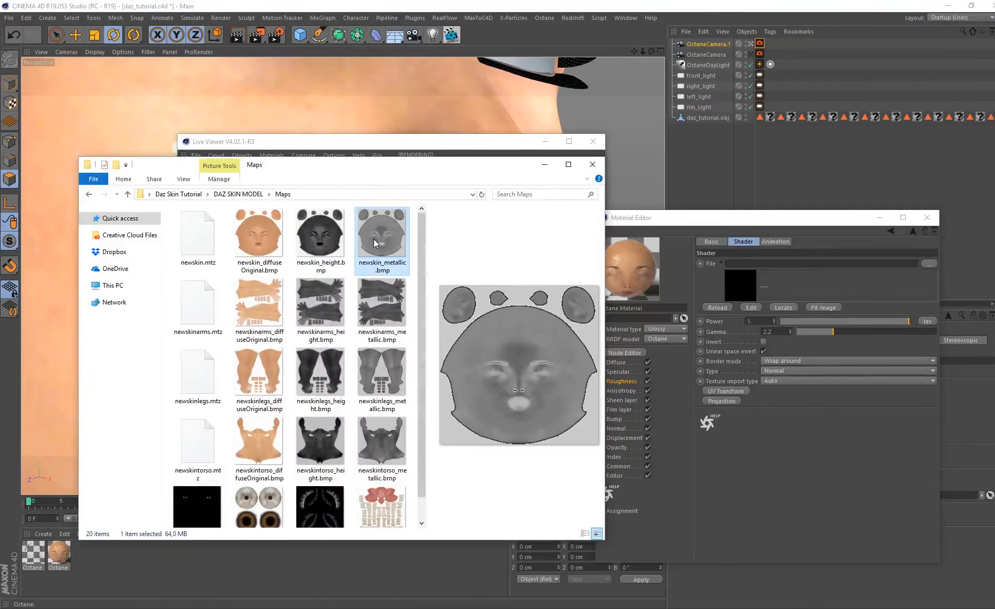
drag(735, 282, 738, 286)
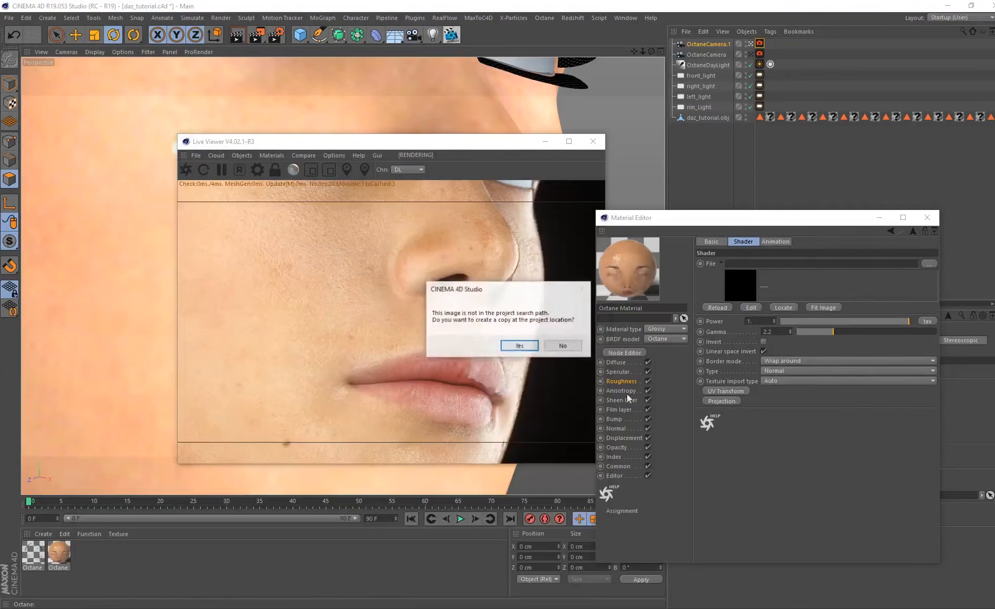
click(564, 348)
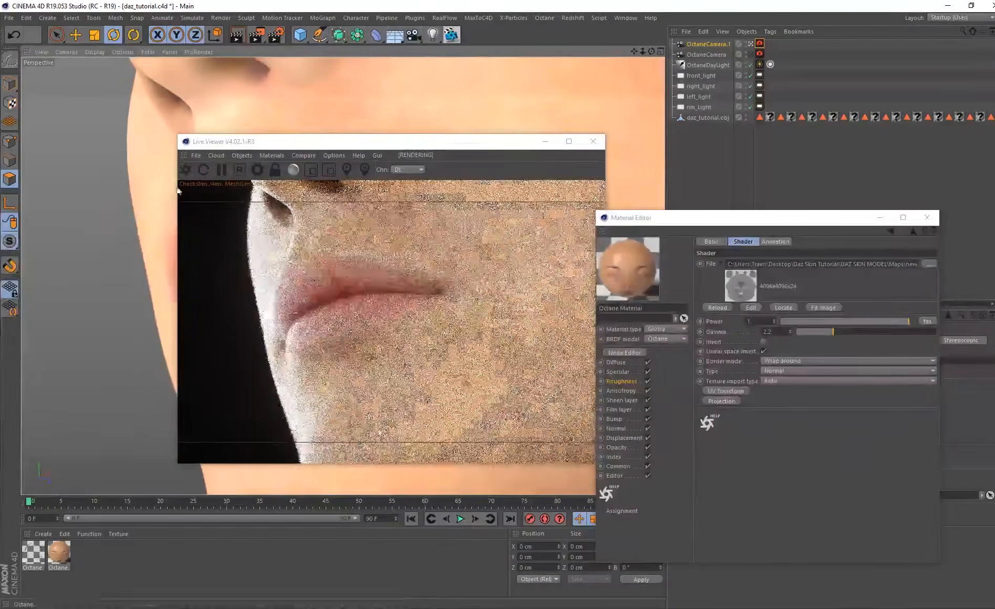
- Reframe the duplicate Octane camera on a side profile of the nose, lips and cheek
alt+middle_drag(167, 194, 150, 336)
alt+drag(150, 336, 99, 388)
alt+middle_drag(99, 388, 104, 327)
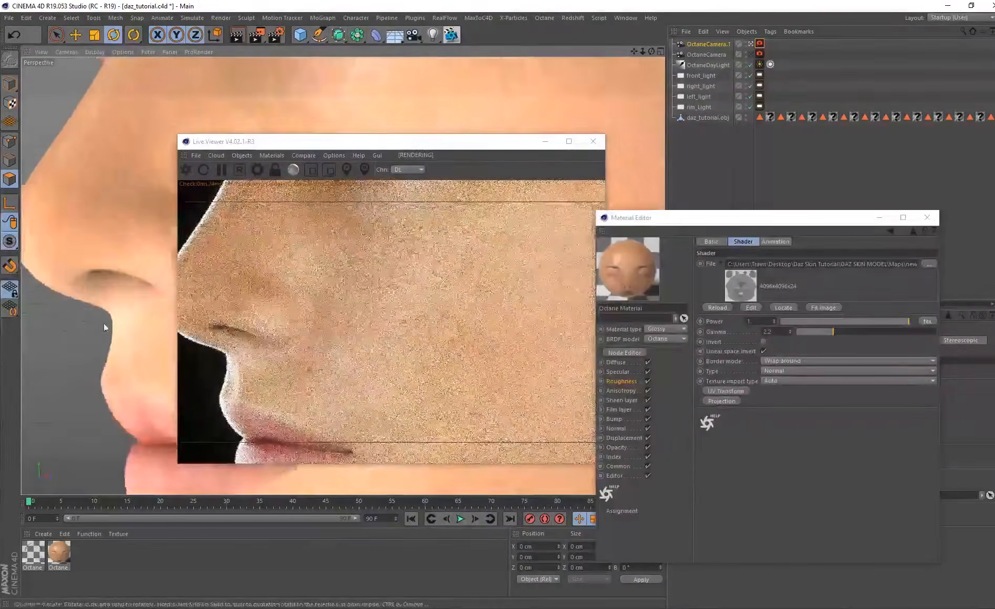
alt+right_drag(105, 326, 100, 313)
mouse_move(99, 313)
alt+mouse_down()
mouse_move(105, 291)
mouse_move(107, 317)
mouse_move(117, 308)
alt+mouse_up()
alt+middle_drag(117, 308, 150, 340)
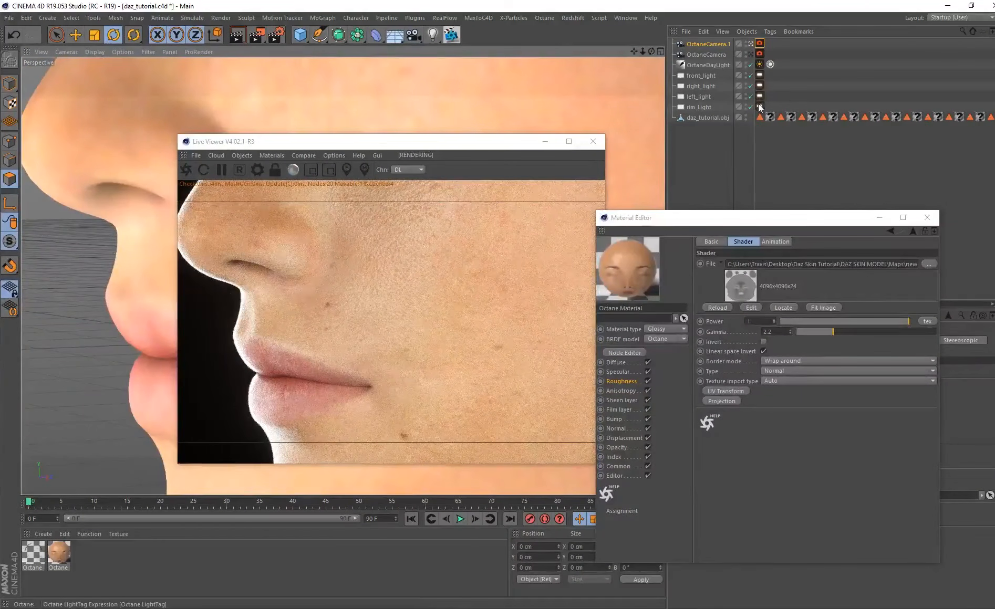
- Set the front_light power to about 18.6 and rearrange the Live Viewer and Material Editor windows to uncover the render
click(760, 75)
drag(791, 223, 489, 255)
click(770, 340)
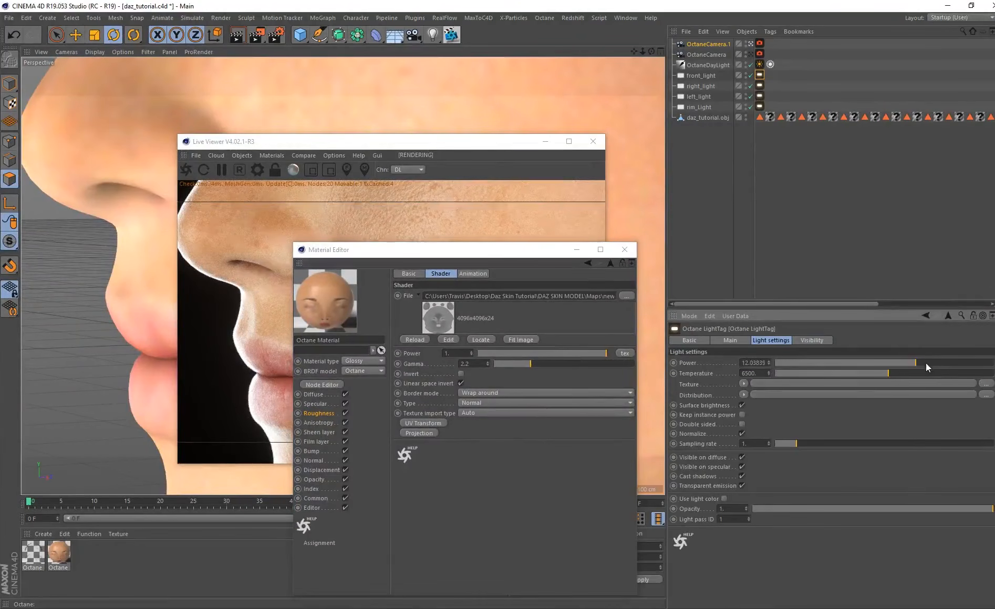
drag(926, 363, 921, 364)
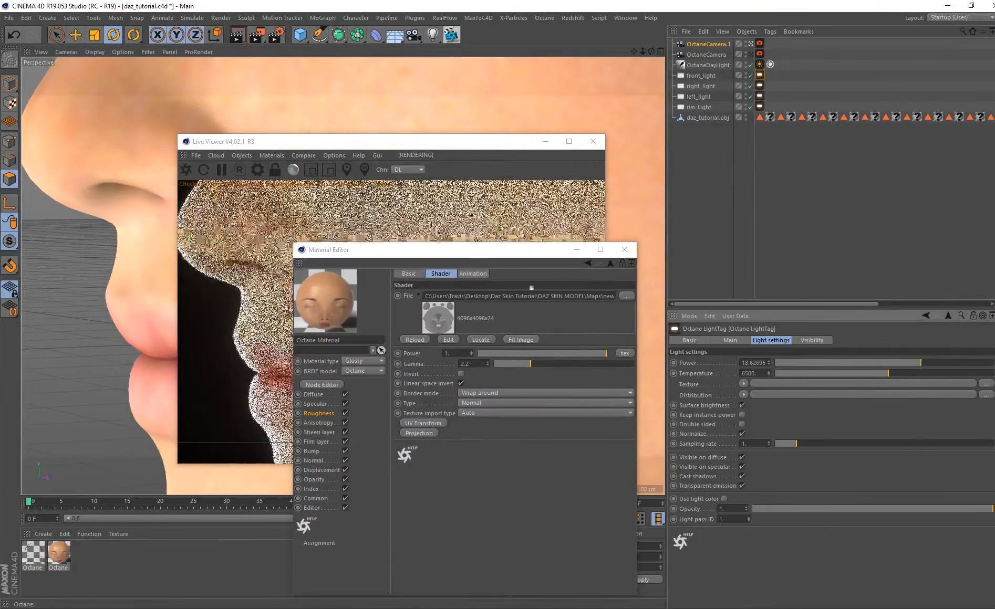
drag(471, 255, 645, 266)
drag(294, 141, 178, 111)
drag(596, 261, 430, 299)
- Set the right_light power to about 5.49, disable that light and move the Material Editor clear of the render
click(759, 86)
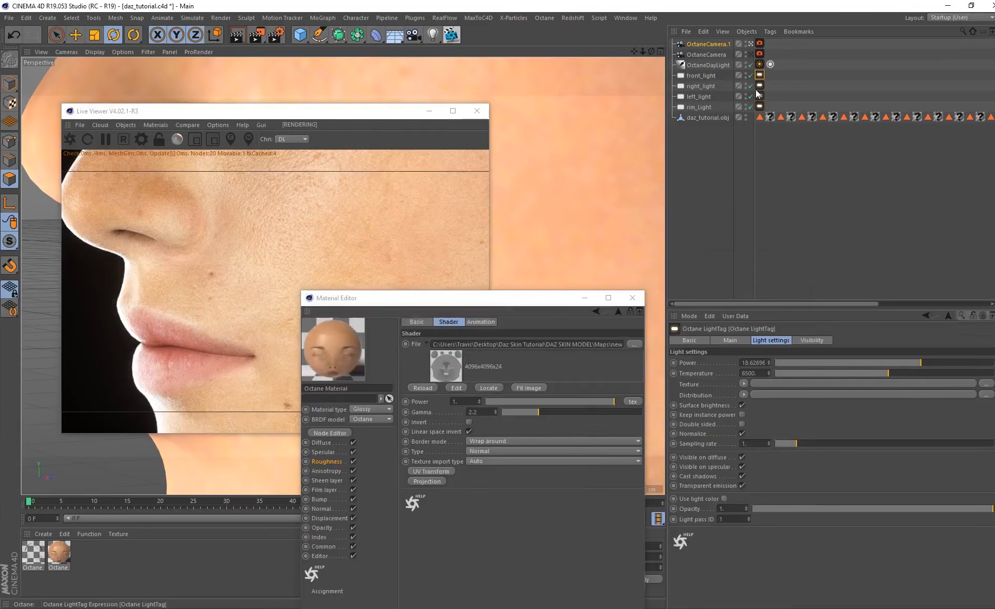
mouse_move(903, 363)
mouse_down()
mouse_move(915, 363)
mouse_move(906, 363)
mouse_up()
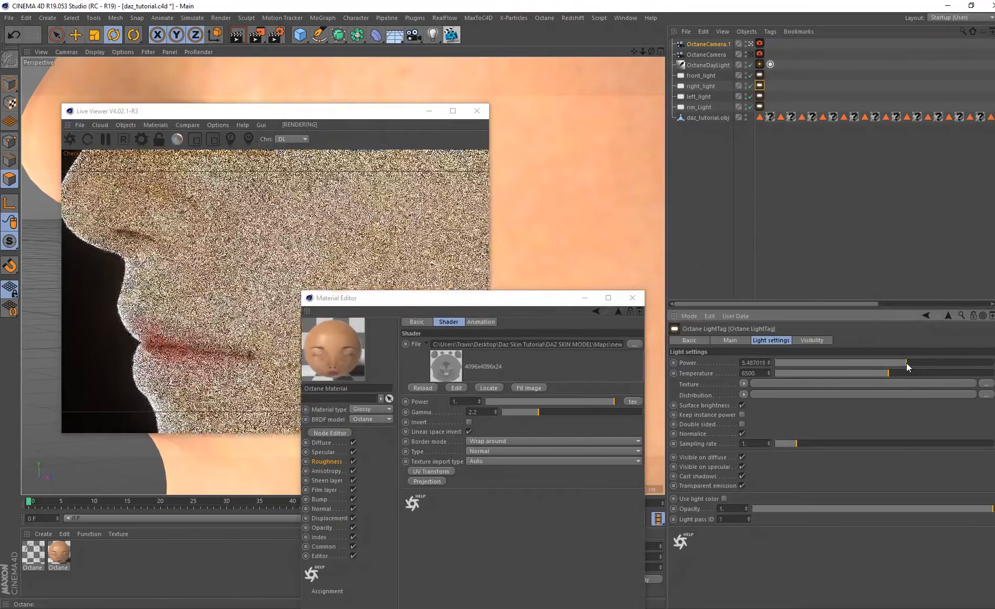
click(751, 87)
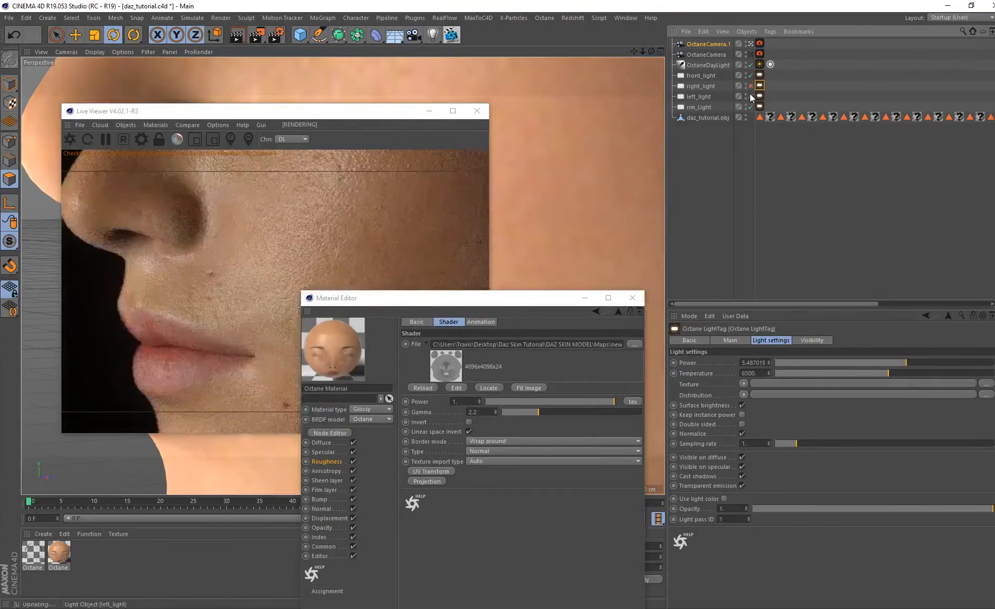
drag(368, 298, 549, 245)
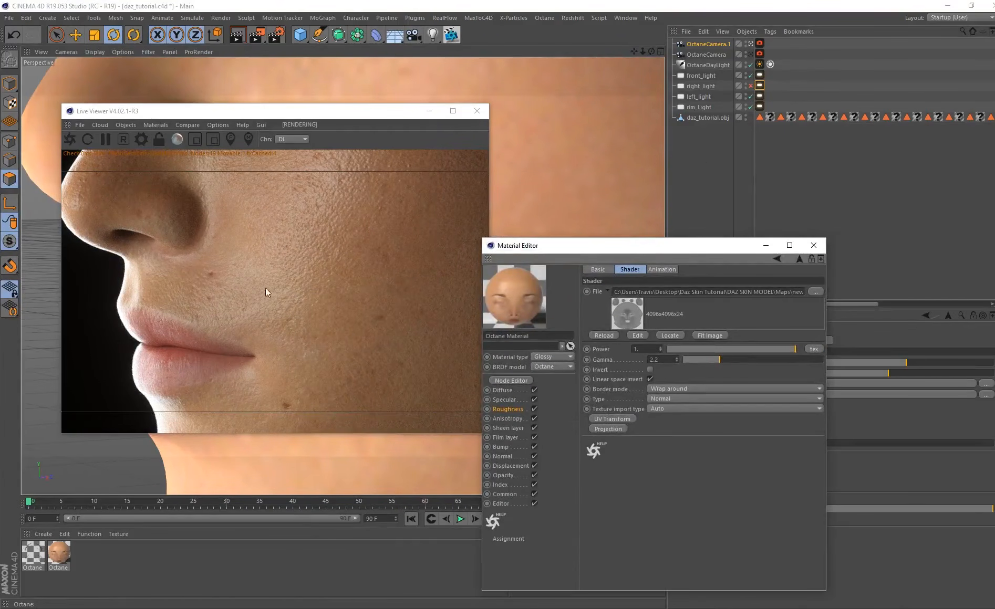
- Rearrange the Live Viewer and Material Editor windows and compare the skin render with the material's bump channel off and on
drag(271, 118, 519, 112)
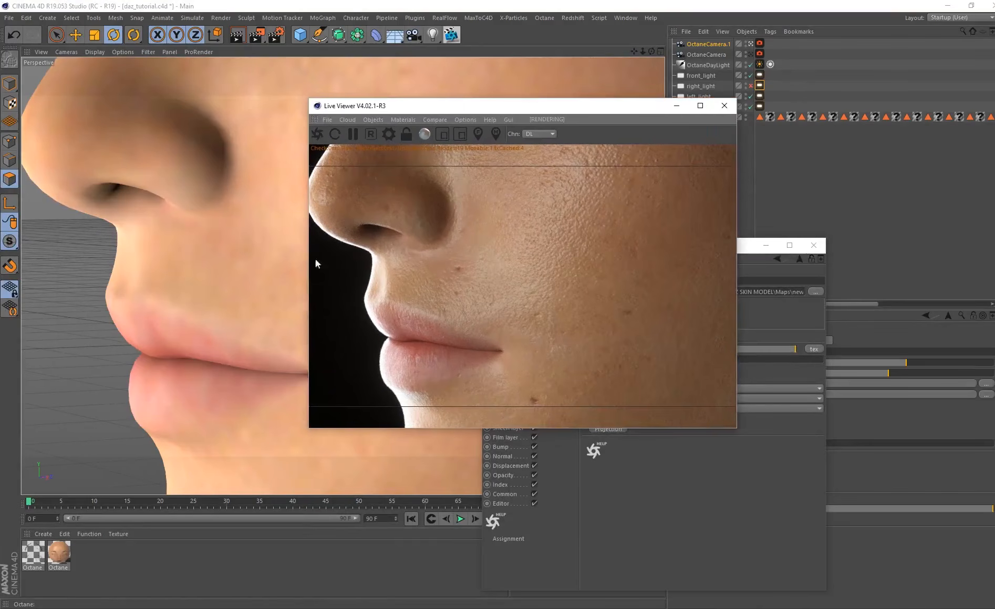
alt+drag(200, 303, 192, 297)
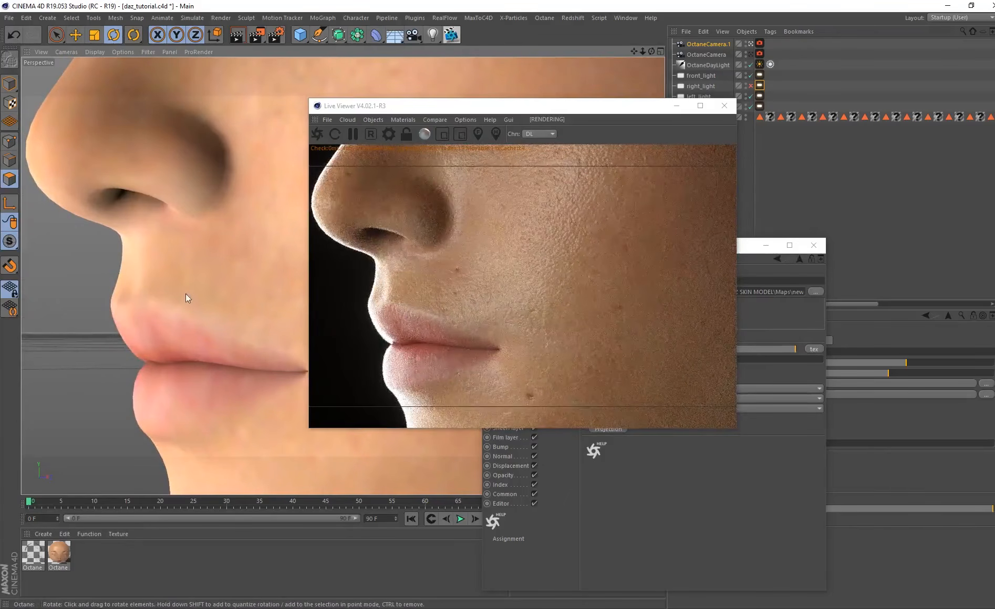
click(686, 519)
drag(609, 249, 773, 247)
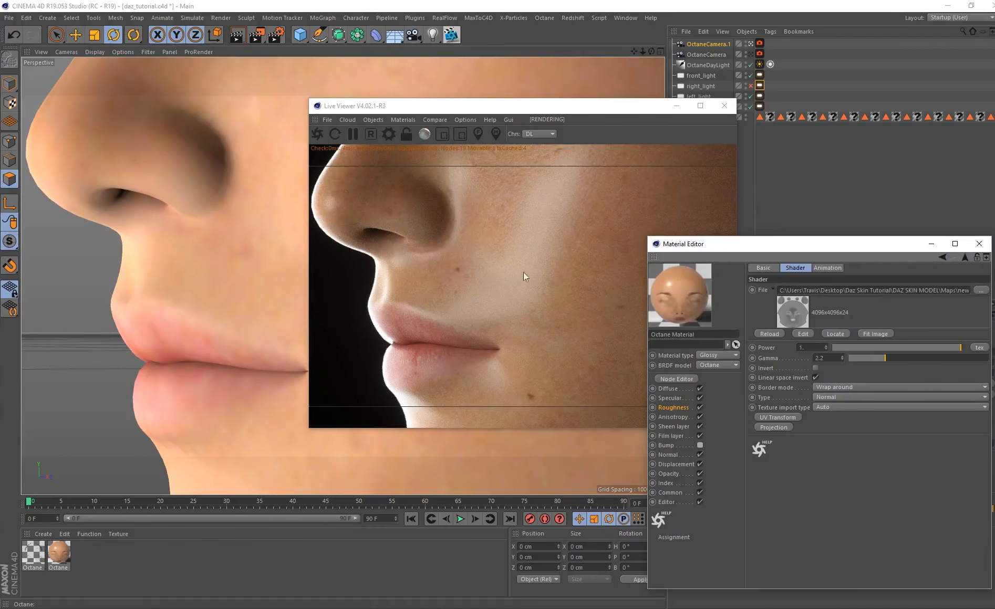
click(700, 445)
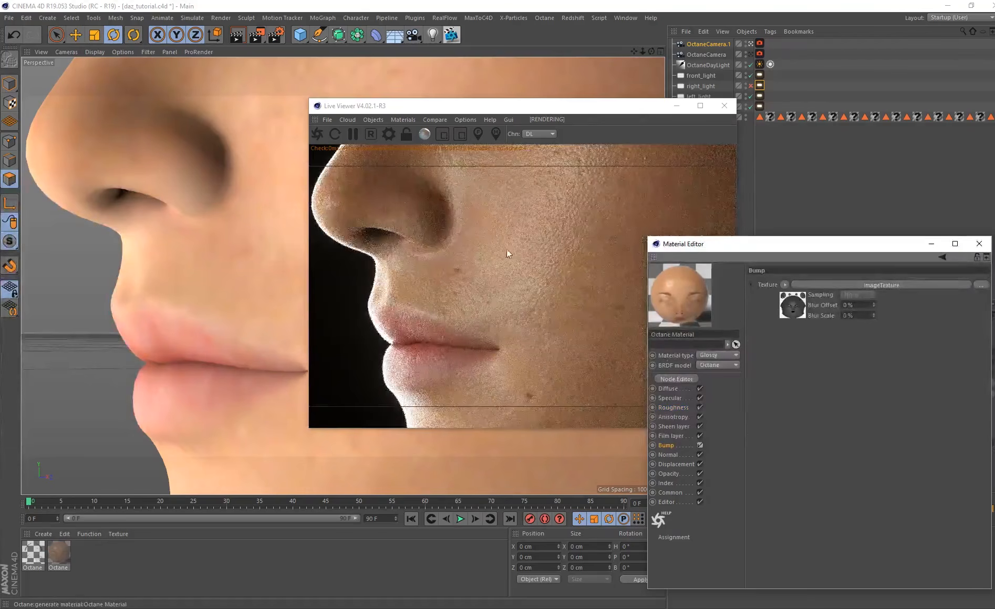
- Try gamma values of about 0.70, 5.89 and 2.54 on the roughness ImageTexture, ending at about 2.10
click(678, 408)
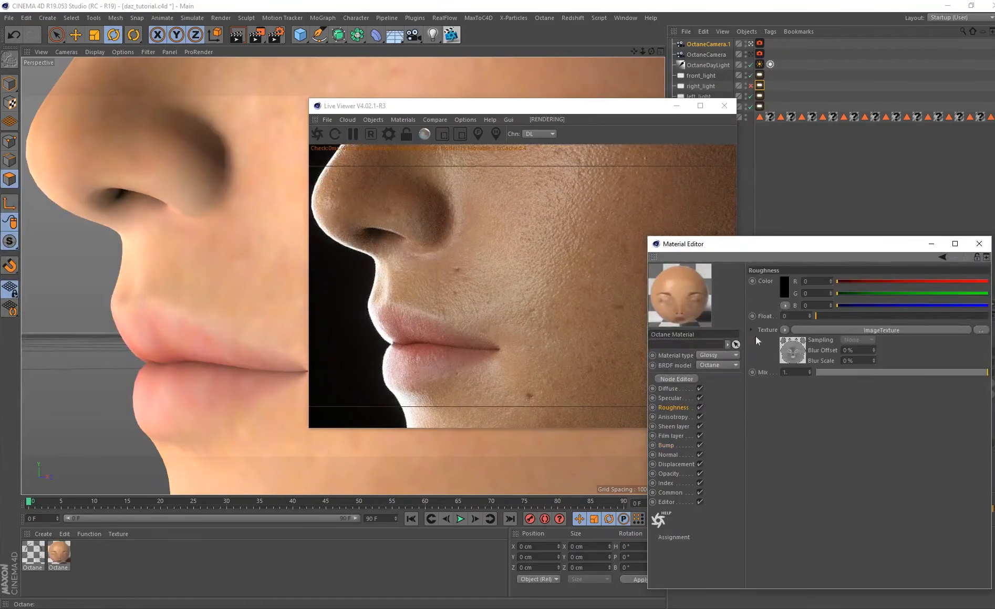
click(793, 351)
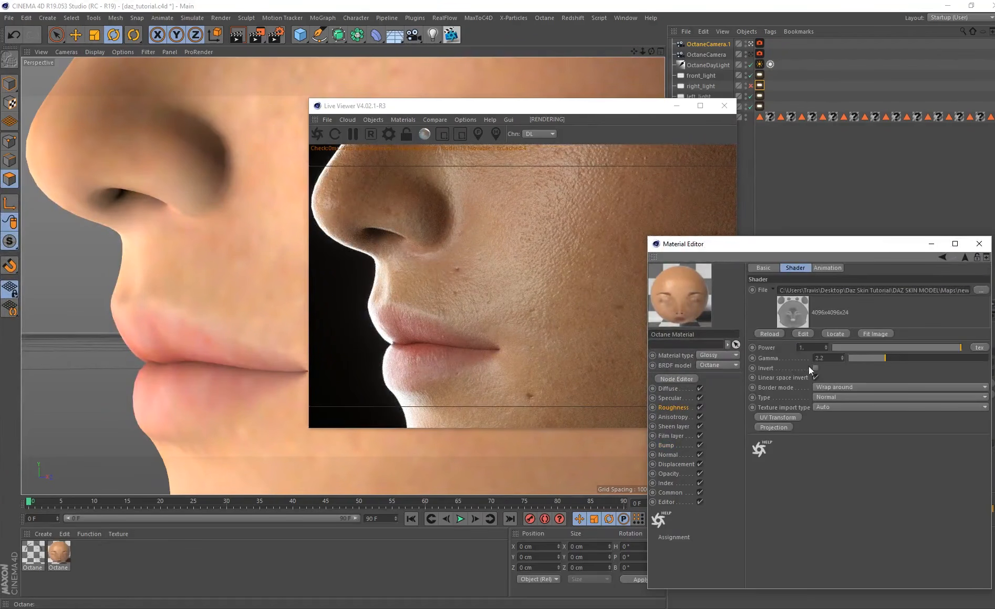
drag(870, 359, 859, 358)
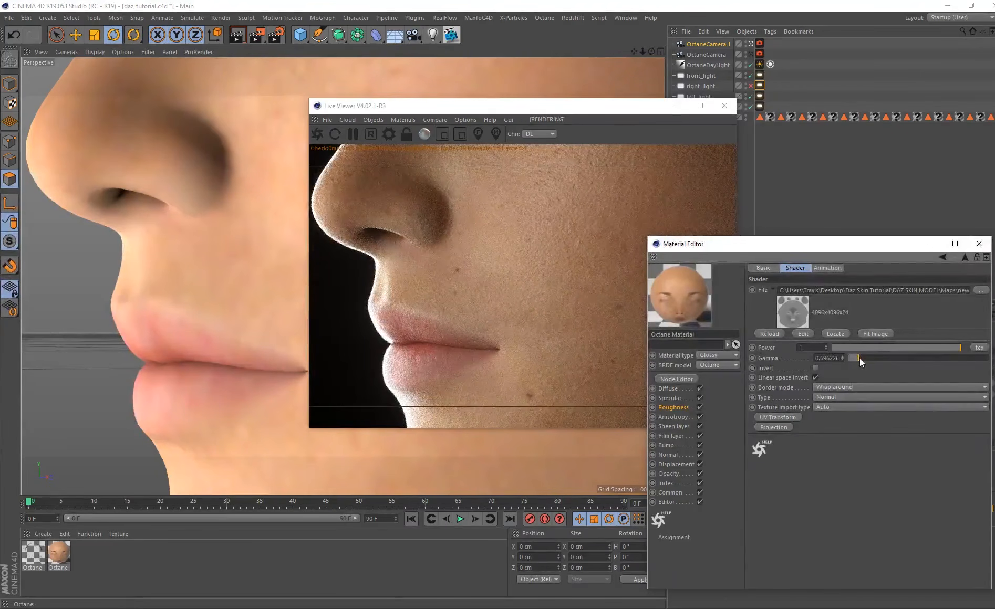
drag(868, 357, 914, 358)
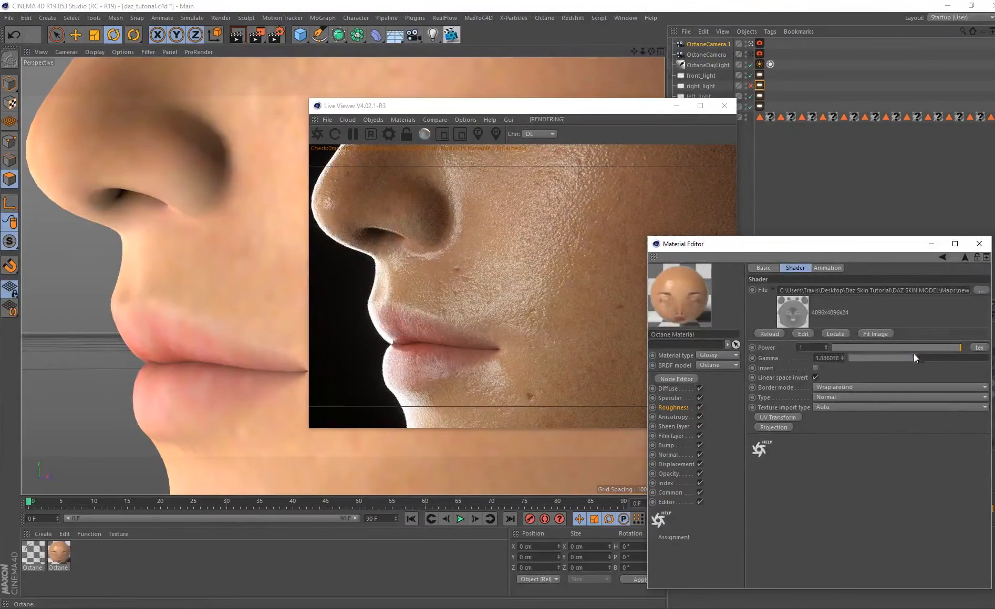
drag(912, 360, 892, 359)
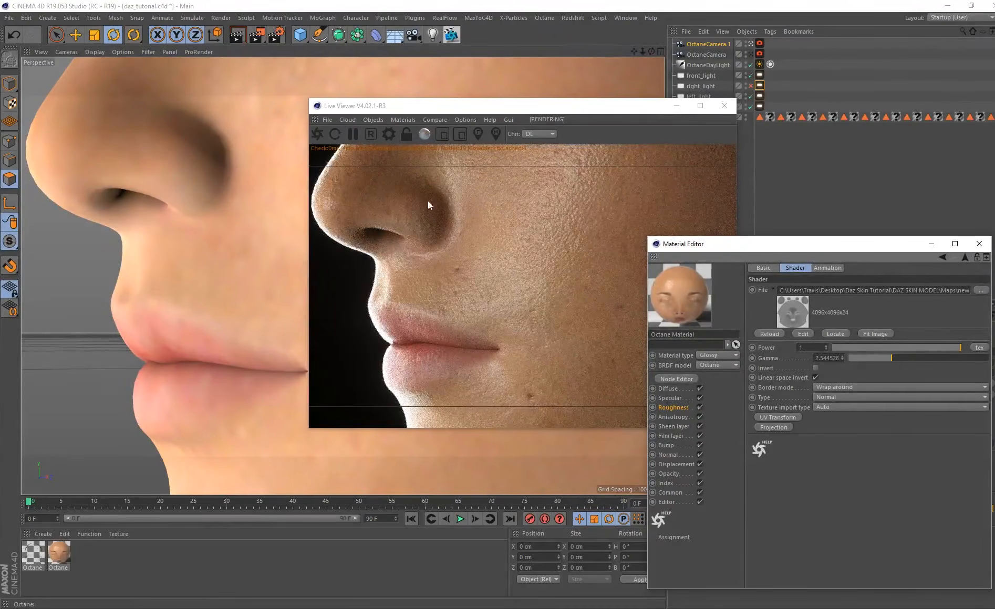
drag(886, 361, 884, 358)
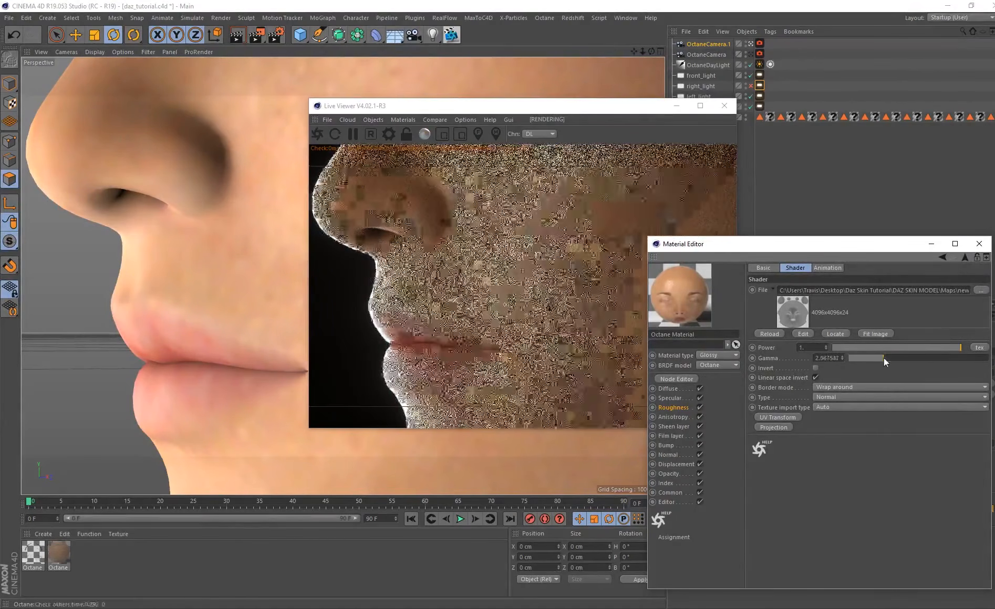
- Try an index of 2.0625 on the skin material and undo the change
click(668, 484)
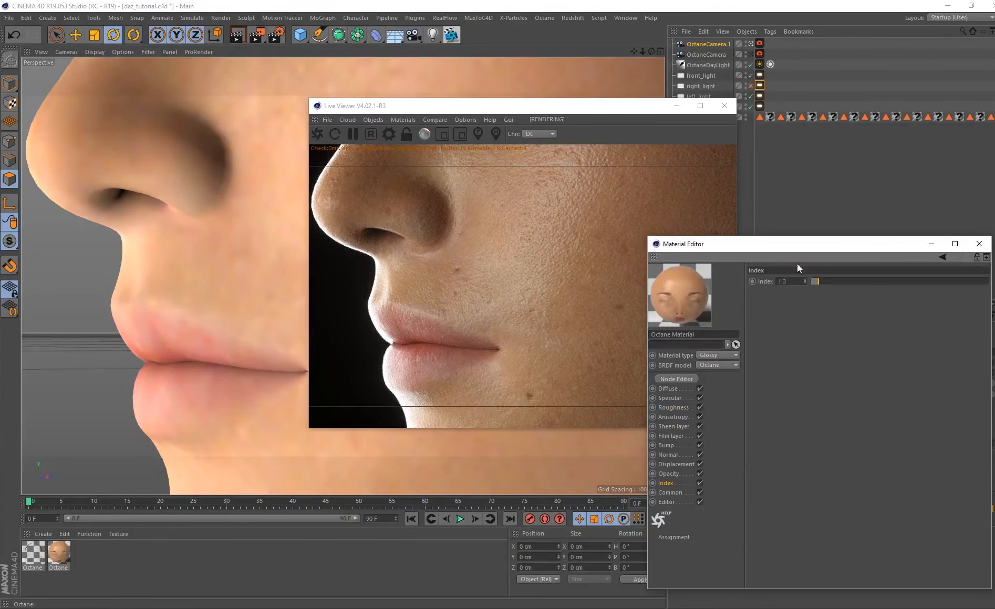
mouse_move(828, 285)
mouse_down()
mouse_move(857, 310)
mouse_move(853, 286)
mouse_move(841, 284)
mouse_up()
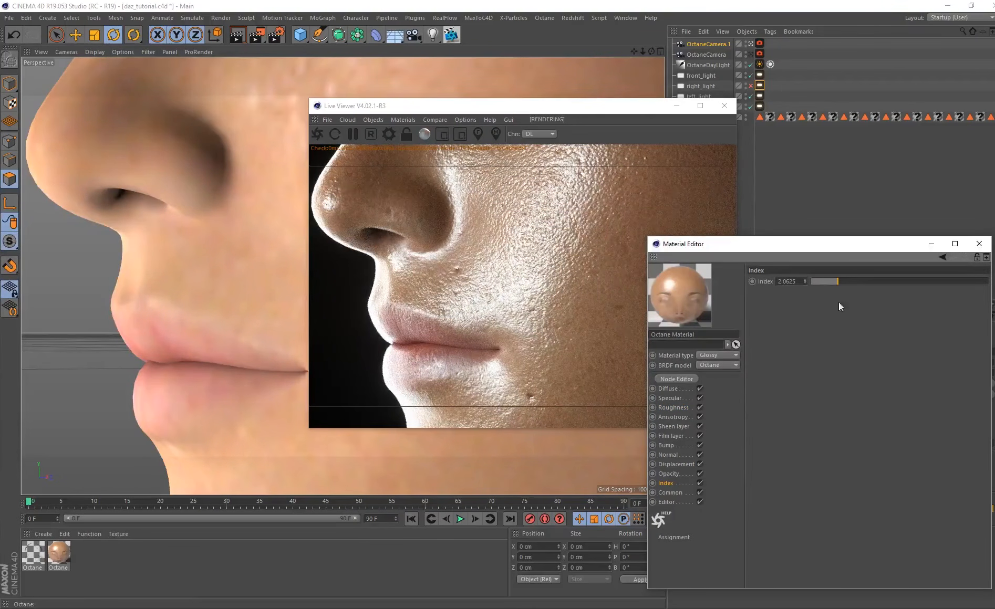
key(ctrl+z)
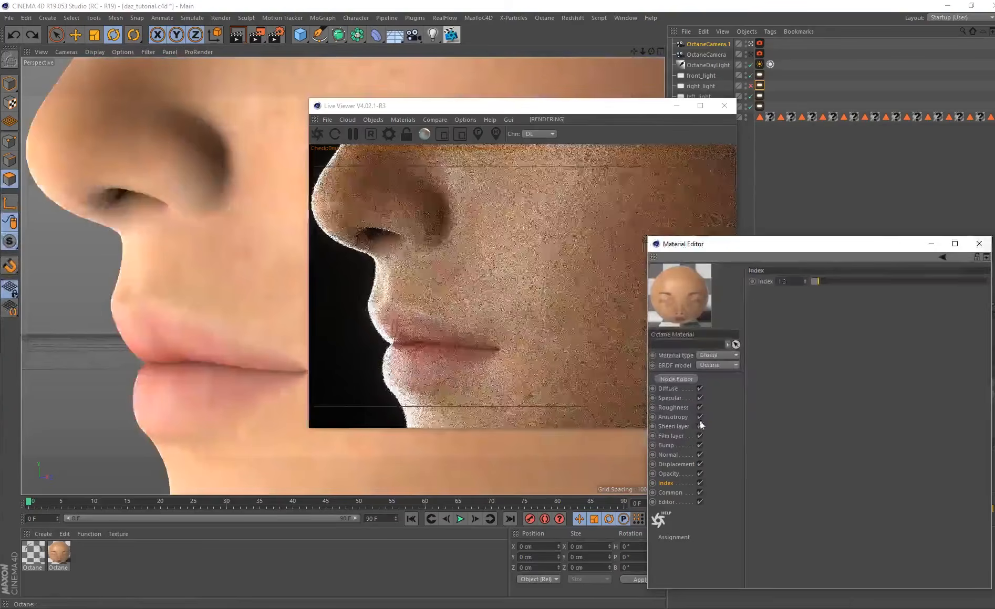
- Set the gamma of the skin material's roughness ImageTexture to about 2.51
click(674, 408)
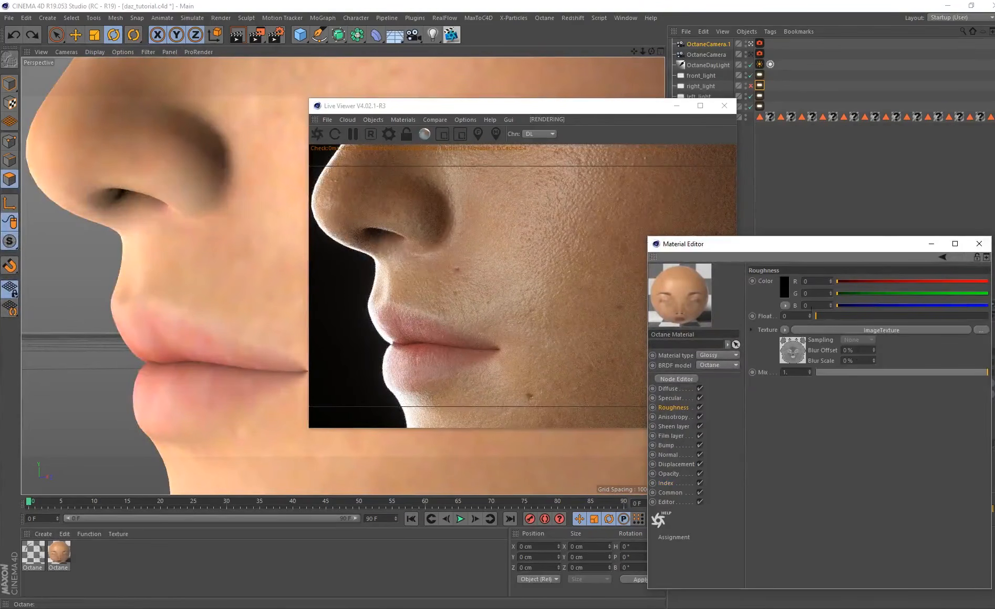
click(791, 358)
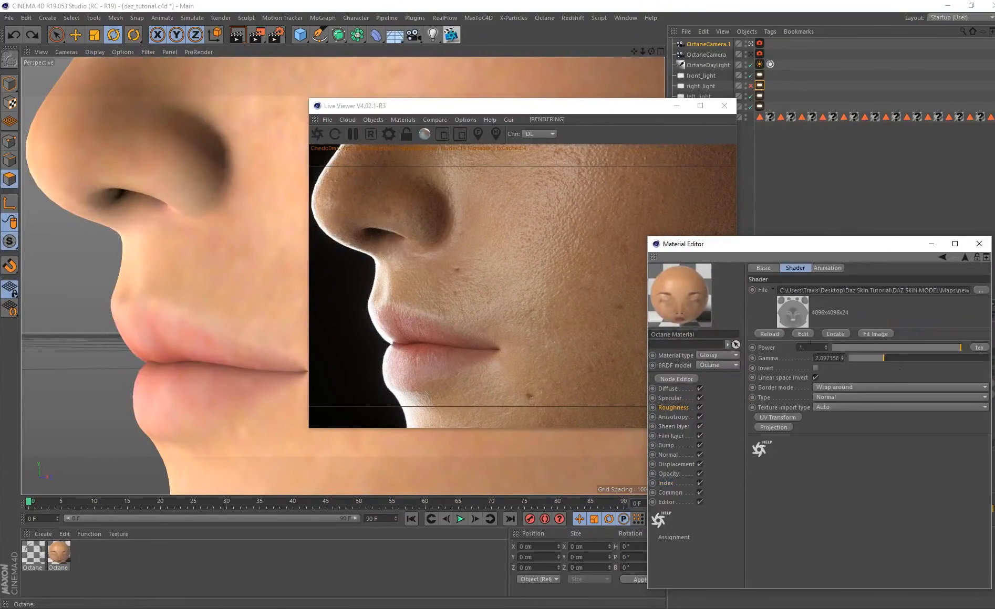
drag(885, 358, 878, 359)
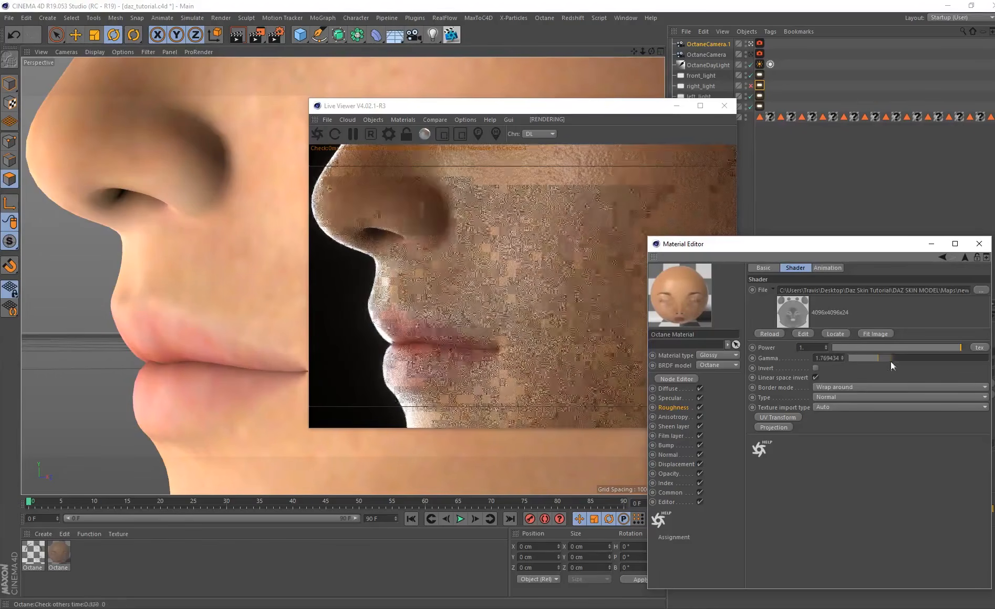
click(891, 359)
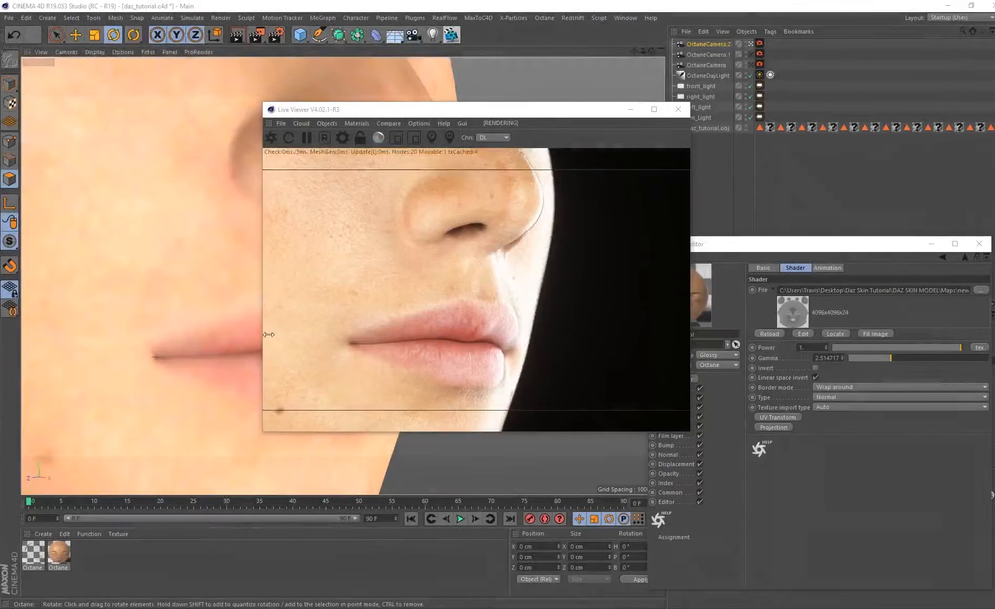
- Reframe OctaneCamera.2 on the nose and lips and disable the front, right, left and rim lights
alt+drag(187, 304, 182, 223)
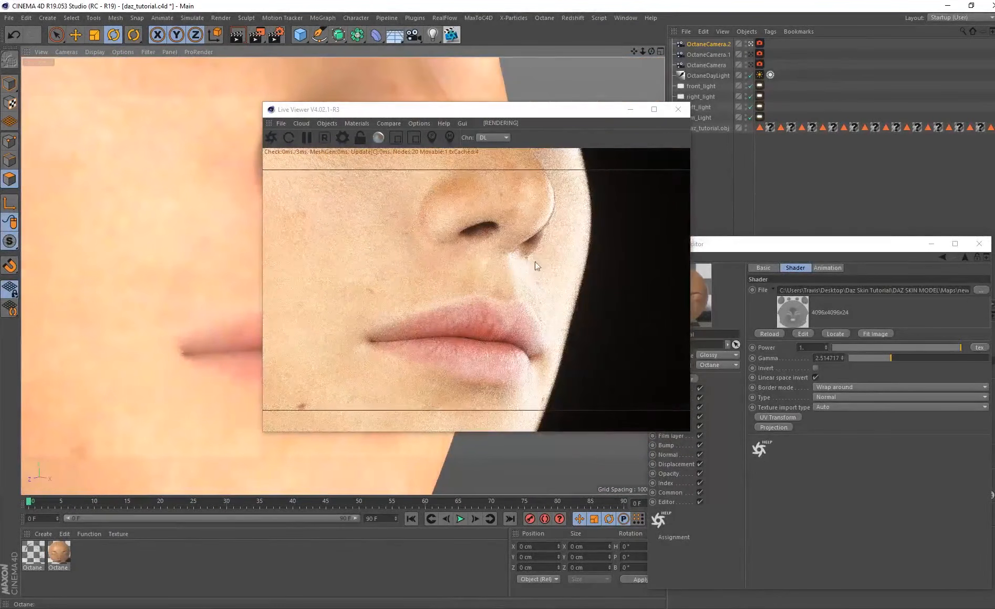
drag(572, 120, 483, 134)
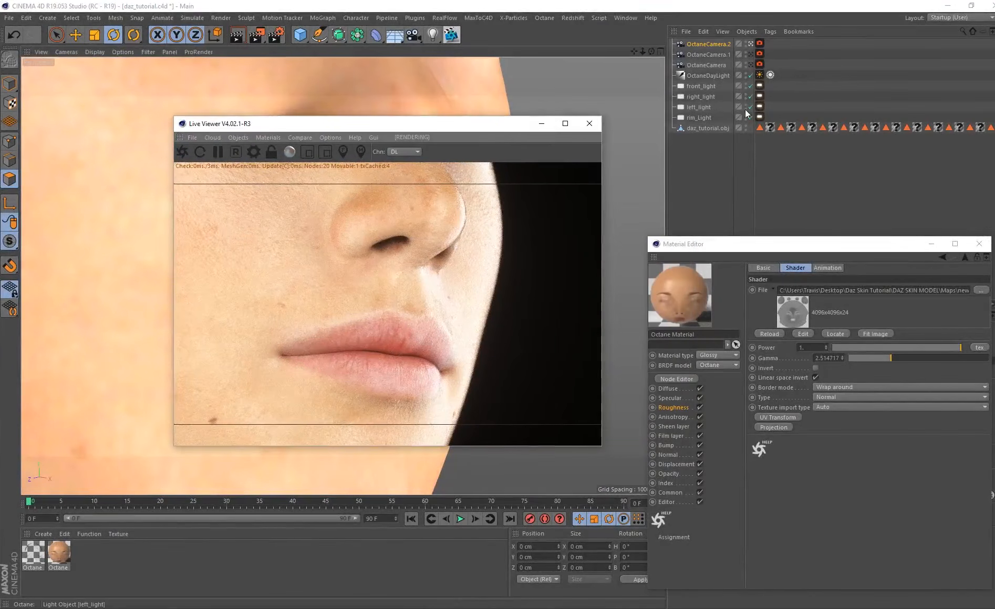
click(751, 108)
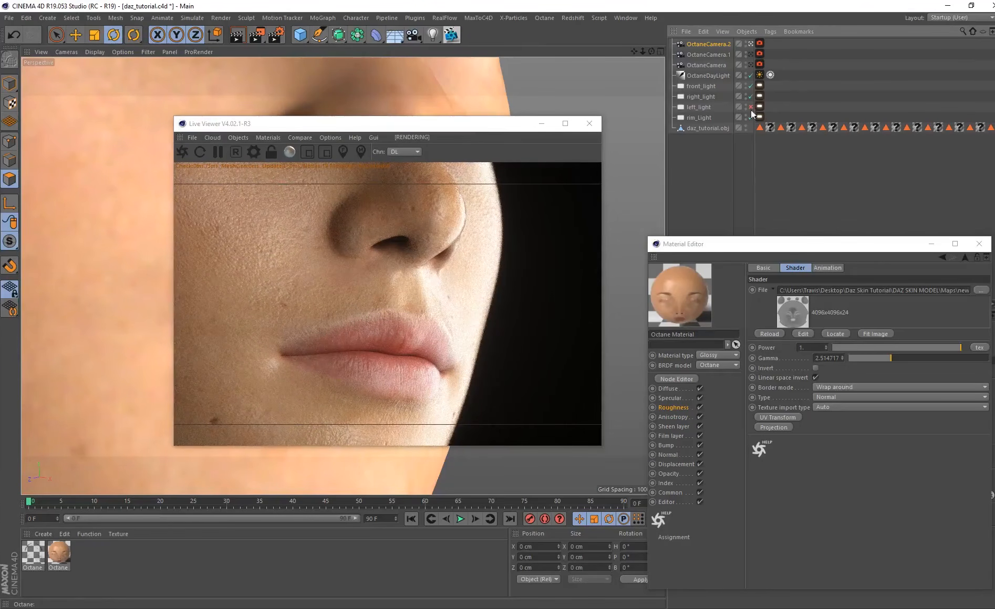
click(750, 87)
click(751, 97)
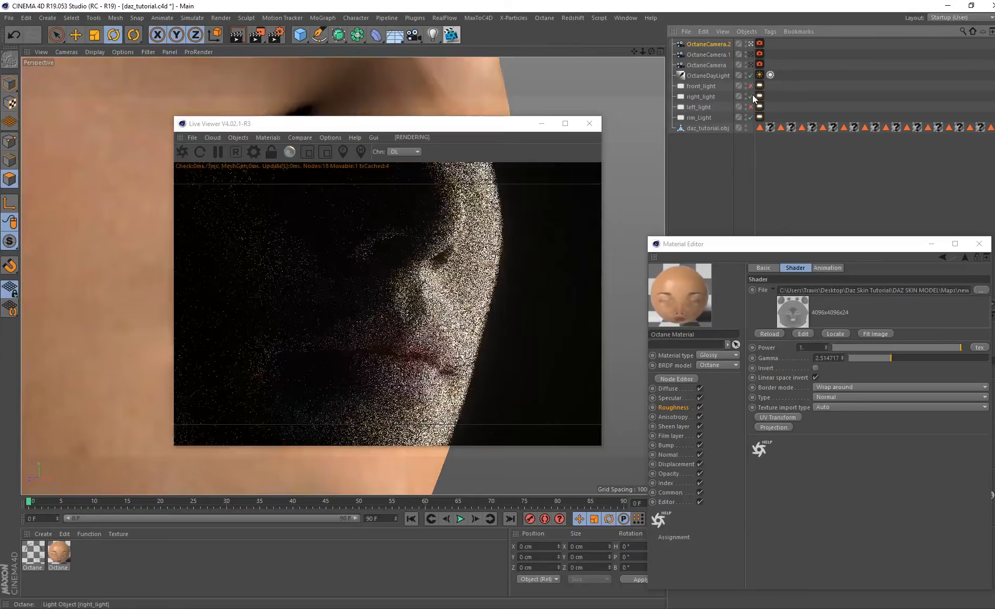
- Duplicate the OctaneDayLight and leave the OctaneCamera.2 view, with the Live Viewer moved clear of the viewport
key(ctrl+c)
key(ctrl+v)
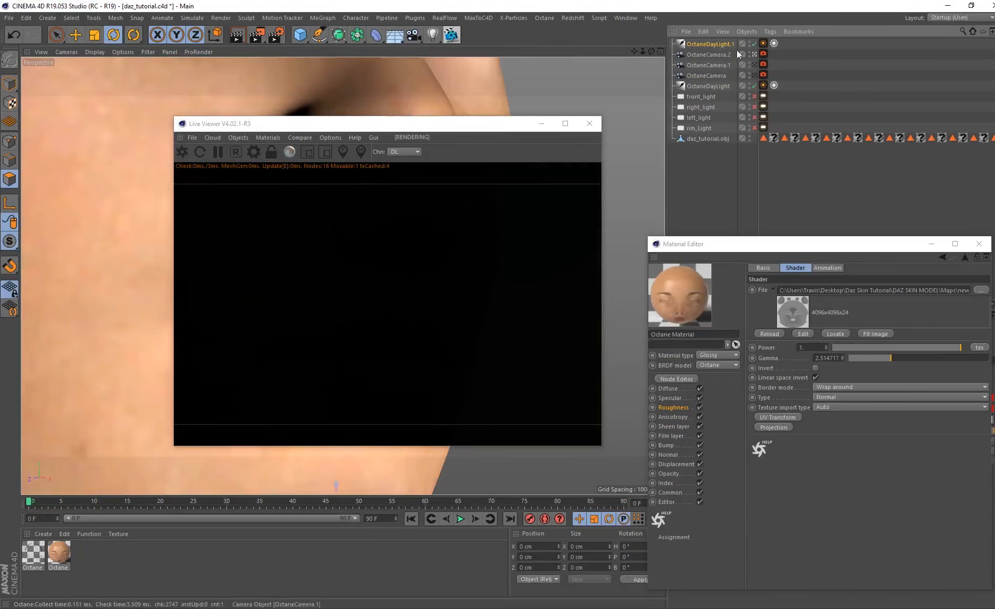
drag(462, 127, 680, 147)
click(754, 54)
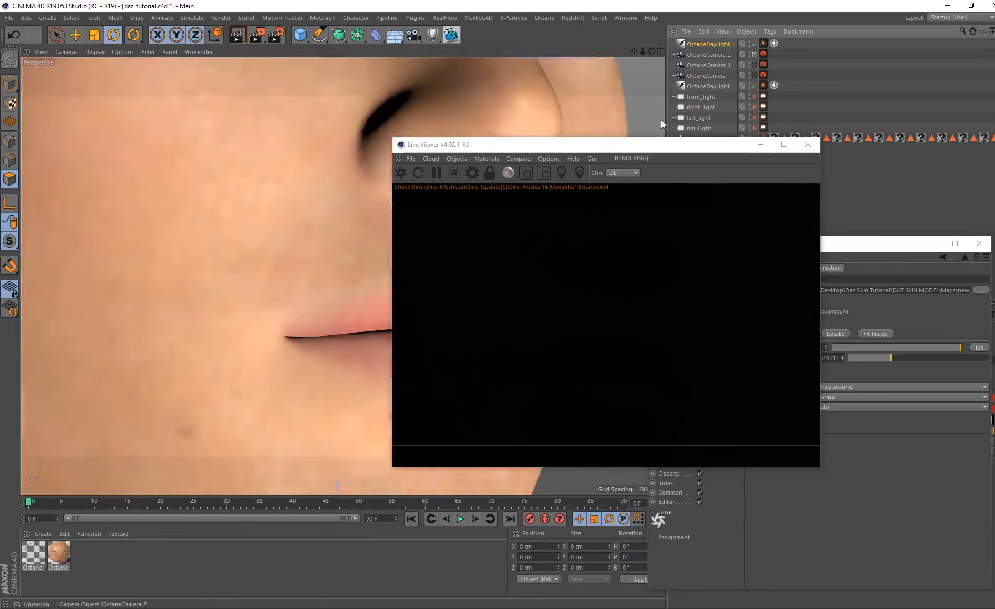
- Move the duplicate daylight from the figure's feet up to head height
alt+right_drag(357, 284, 269, 402)
alt+middle_drag(270, 402, 295, 284)
alt+right_drag(295, 284, 222, 351)
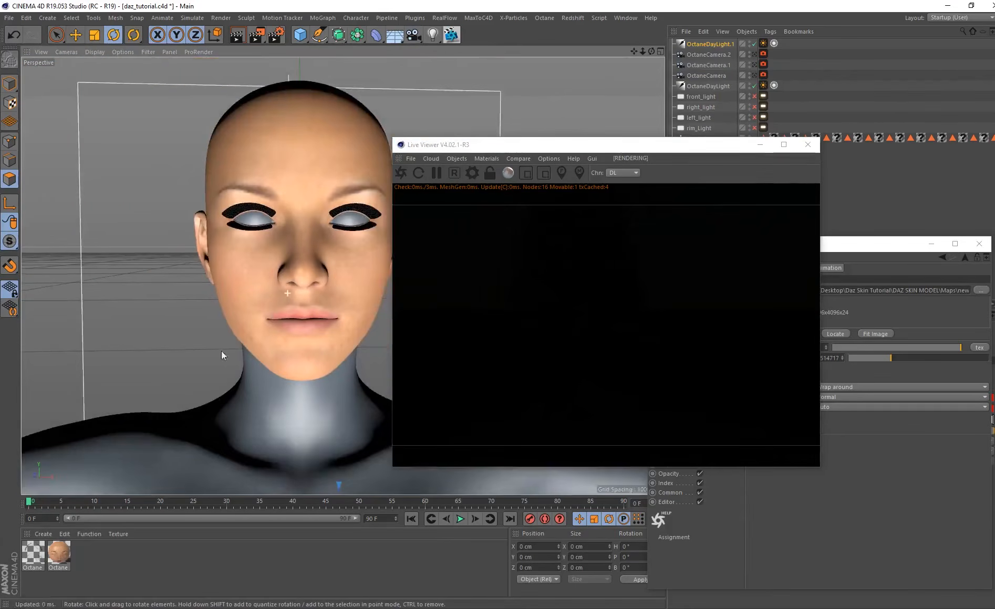
alt+drag(221, 350, 307, 305)
alt+middle_drag(269, 442, 297, 324)
alt+right_drag(297, 324, 225, 327)
alt+middle_drag(268, 374, 333, 176)
click(12, 205)
key(e)
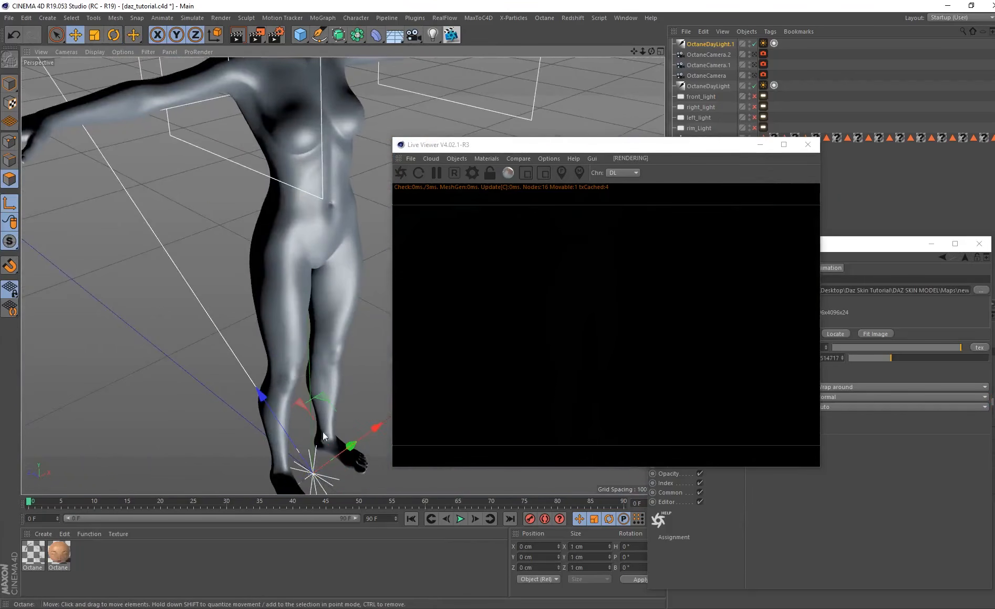
alt+drag(323, 436, 289, 79)
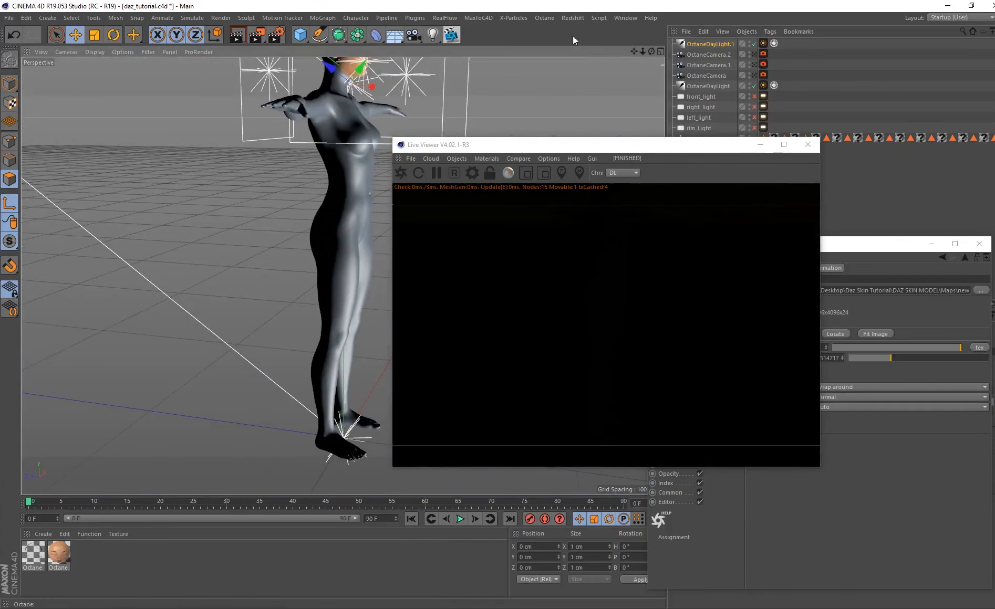
- Rotate the duplicate daylight in the free view so that its sun lights the figure's face and body
click(755, 55)
click(755, 55)
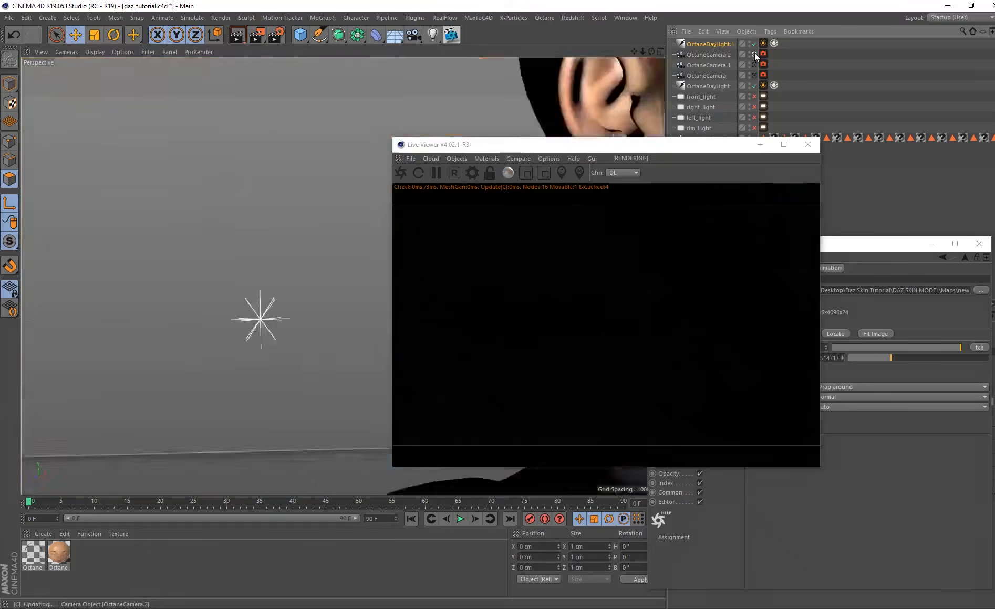
alt+middle_drag(293, 141, 256, 247)
alt+right_drag(257, 247, 368, 94)
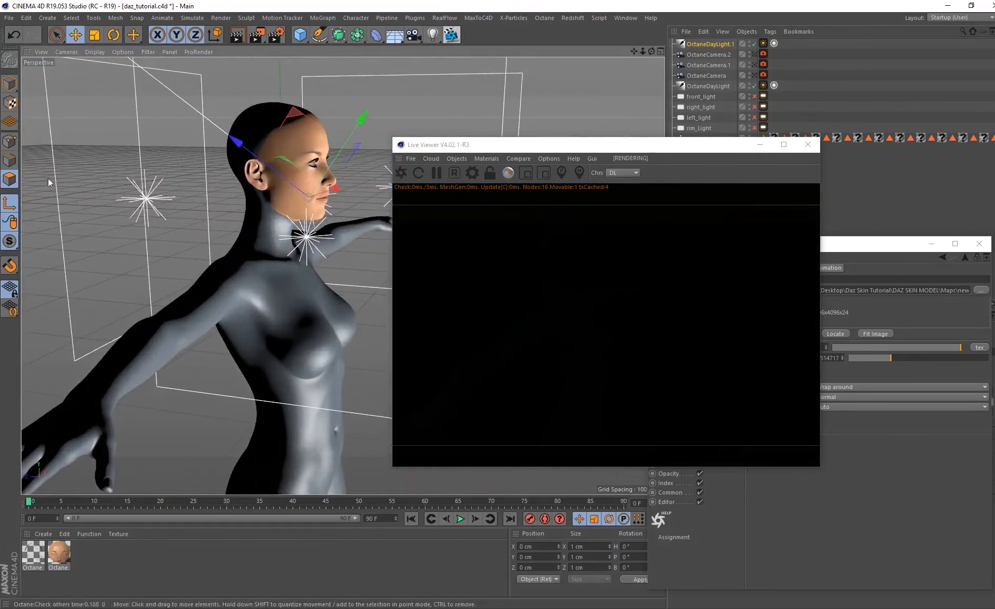
key(r)
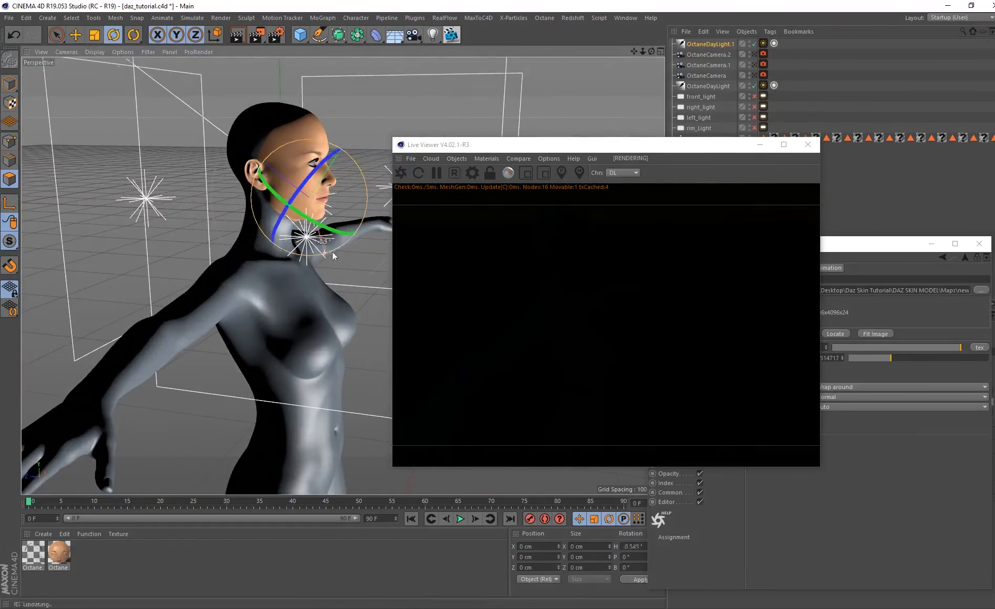
drag(327, 253, 366, 197)
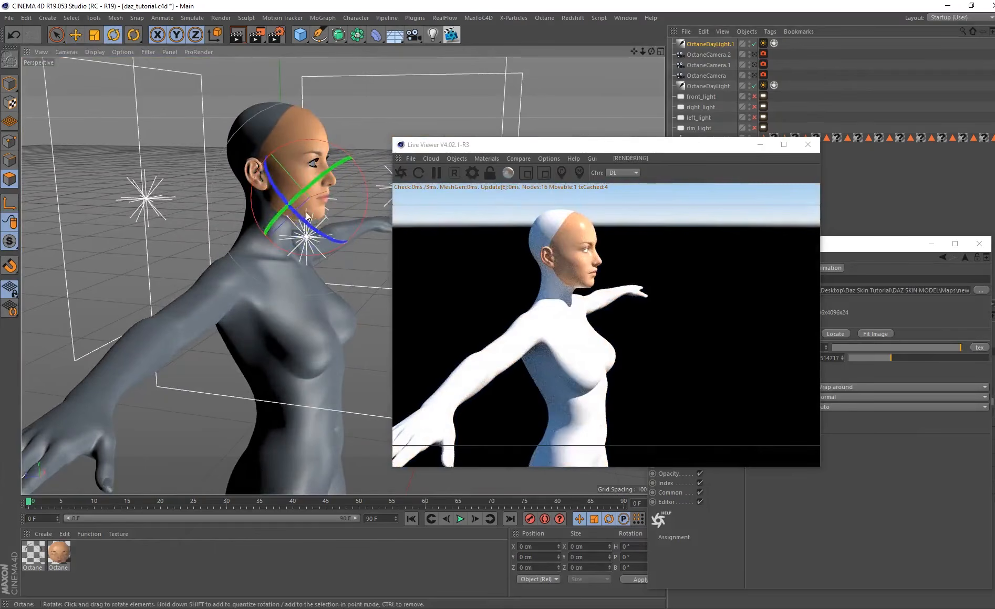
drag(306, 219, 278, 206)
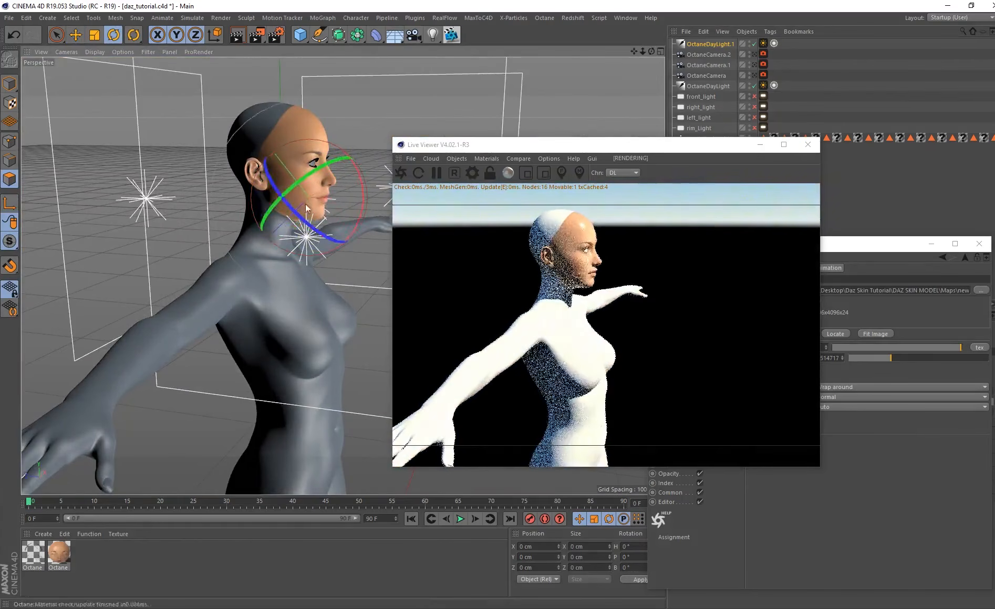
- Examine the daylight-lit skin close up on the face and through OctaneCamera.2, OctaneCamera and OctaneCamera.1
alt+right_drag(281, 206, 305, 186)
alt+drag(281, 217, 26, 194)
alt+right_drag(311, 201, 319, 230)
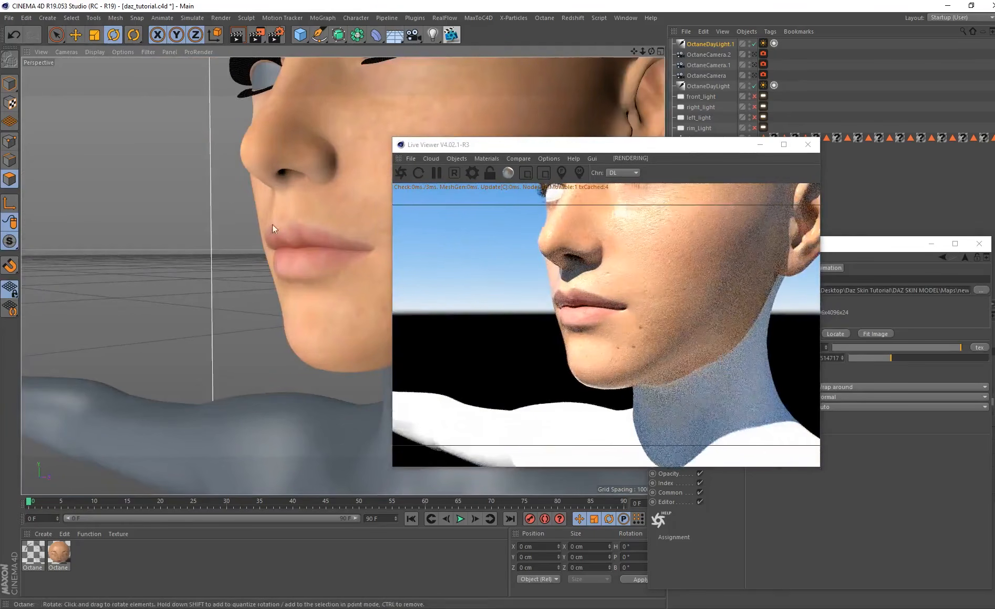
alt+drag(270, 224, 300, 217)
alt+middle_drag(302, 197, 270, 232)
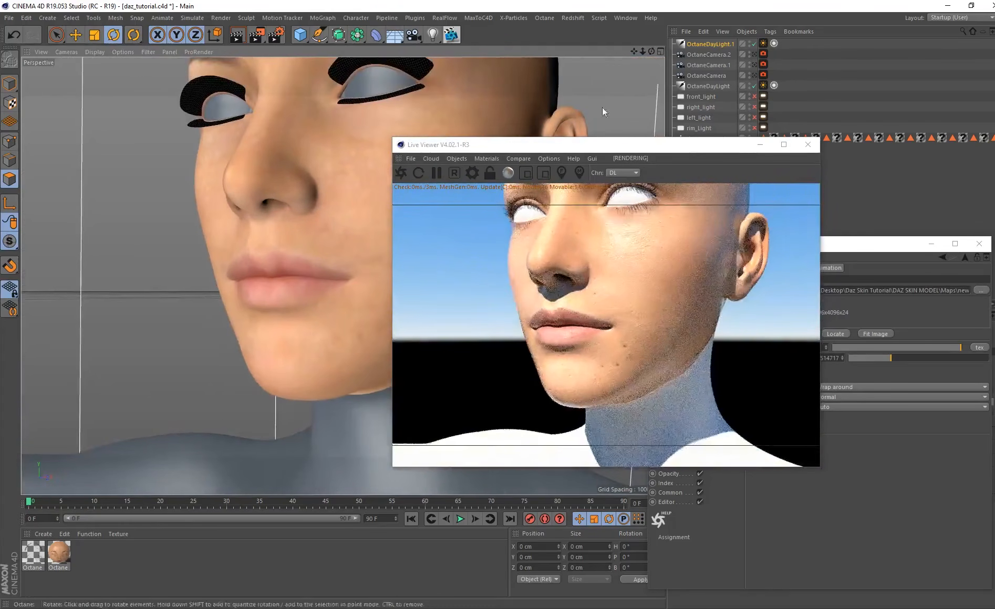
click(754, 55)
click(755, 65)
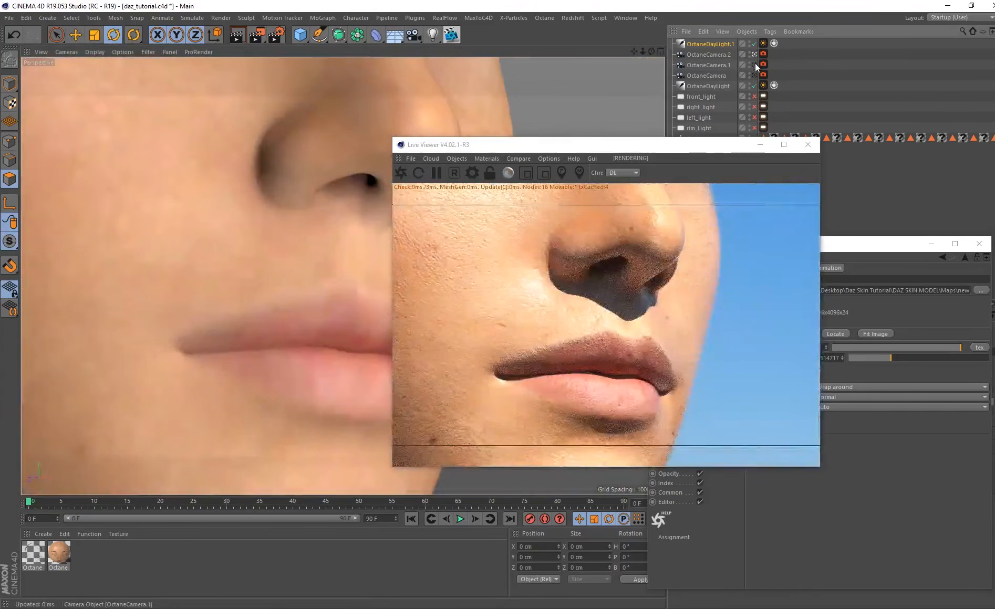
click(754, 75)
click(755, 65)
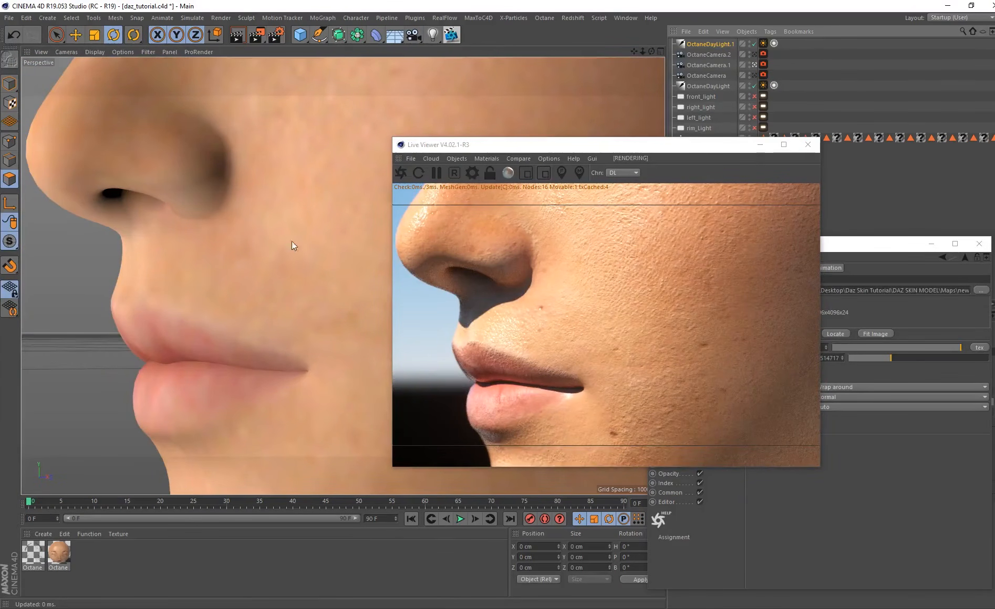
- Duplicate OctaneCamera.2 and look through the copy, turned to a three-quarter close-up of the nose and lips
click(755, 55)
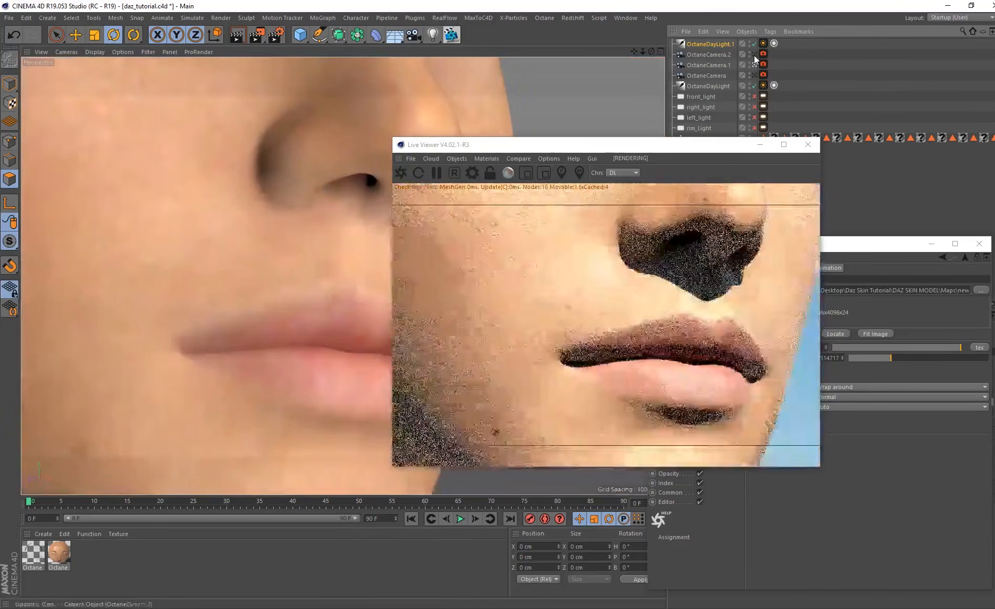
click(709, 56)
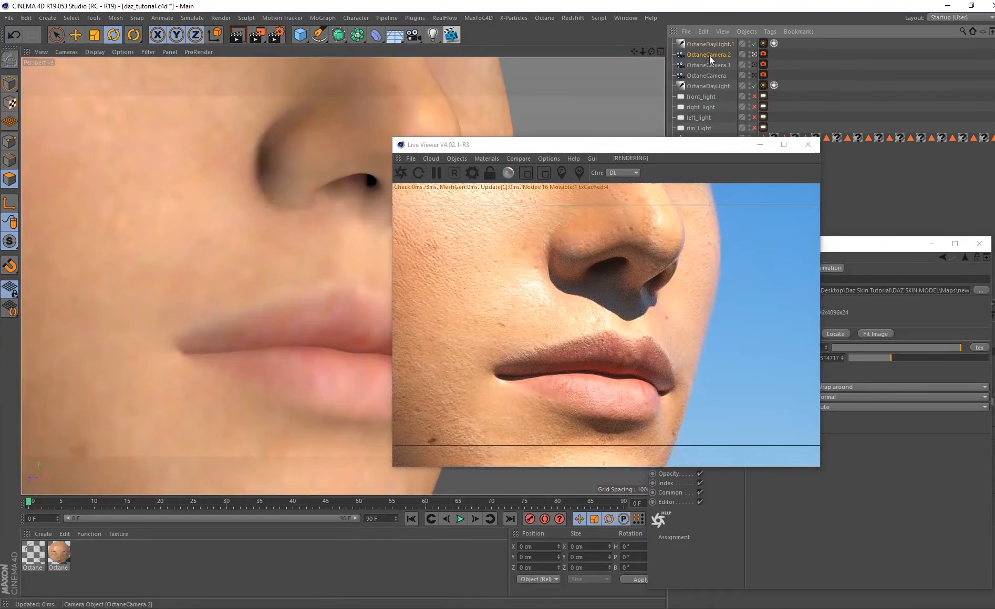
key(ctrl+c)
key(ctrl+v)
click(755, 44)
alt+drag(250, 216, 264, 245)
- Set the gamma of the face material's roughness texture to 3.498491, checking the sunlit skin with the Material Editor clear of the render
double_click(58, 553)
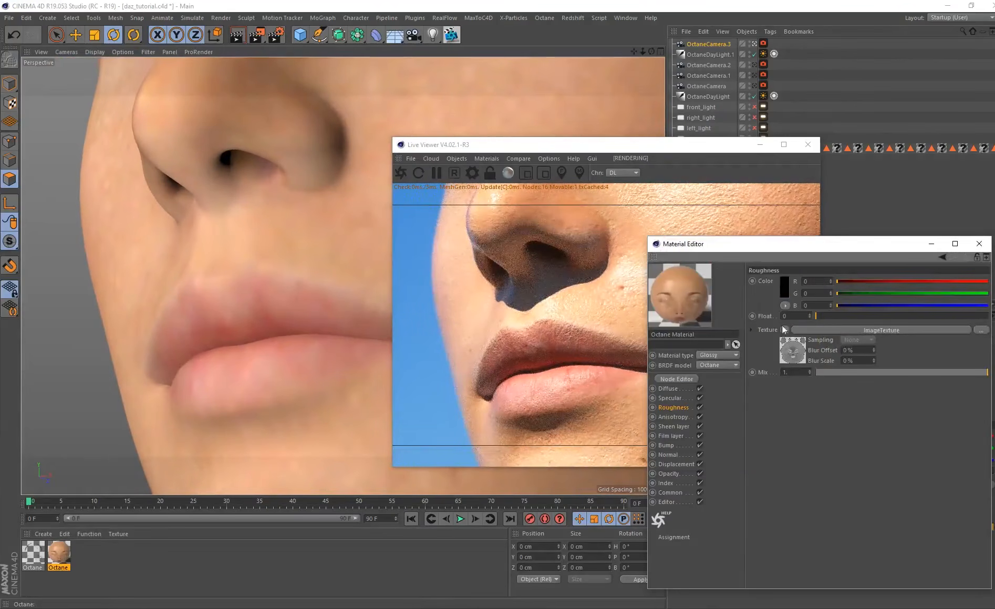
click(791, 352)
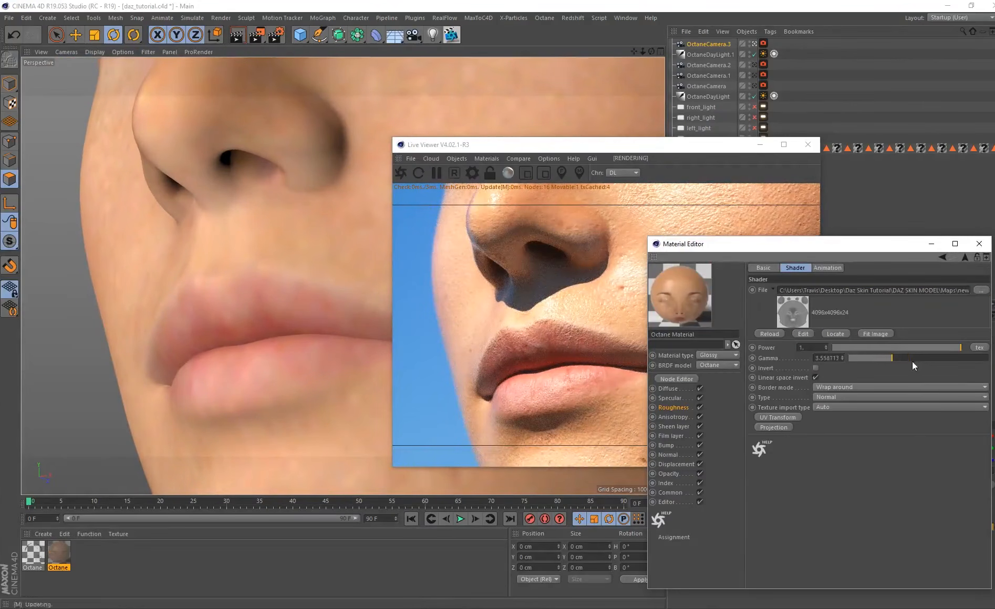
drag(912, 361, 924, 362)
drag(789, 245, 199, 256)
drag(287, 368, 315, 369)
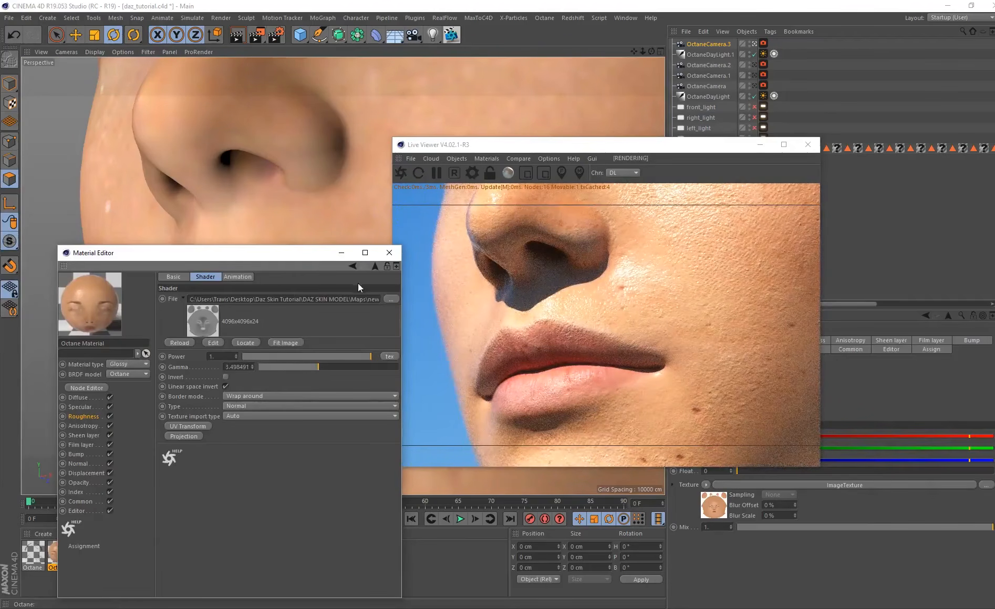
click(389, 252)
alt+drag(264, 218, 220, 241)
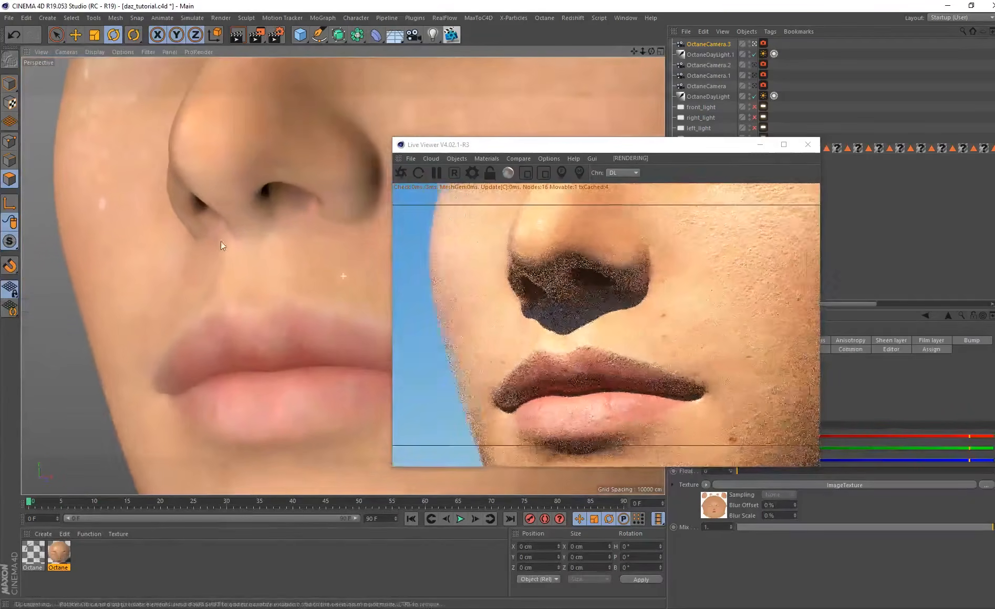
- Try a power of 2.257143 on the face material's bump texture, undo it and close the Material Editor
double_click(58, 552)
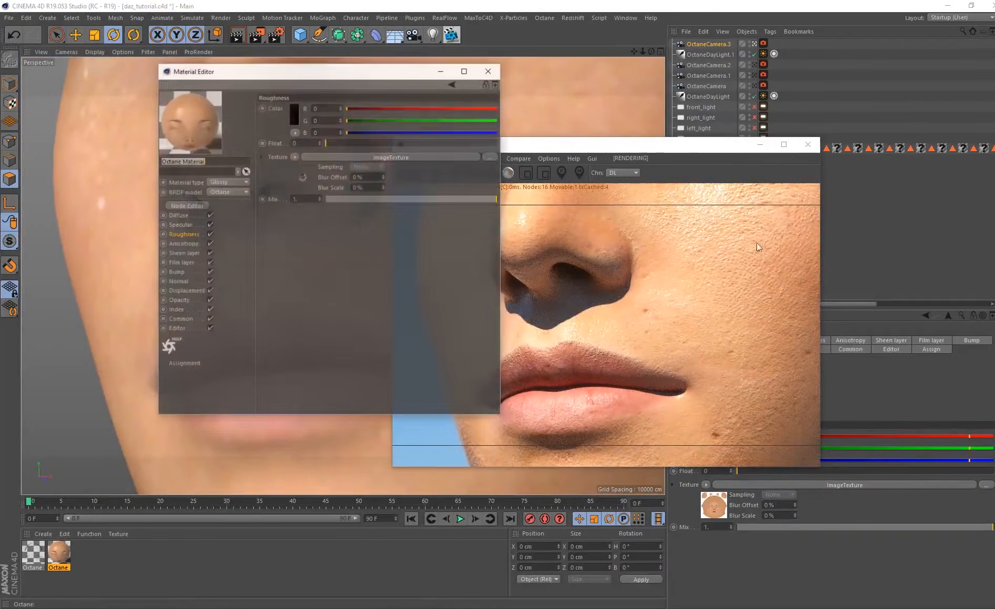
click(176, 272)
click(310, 139)
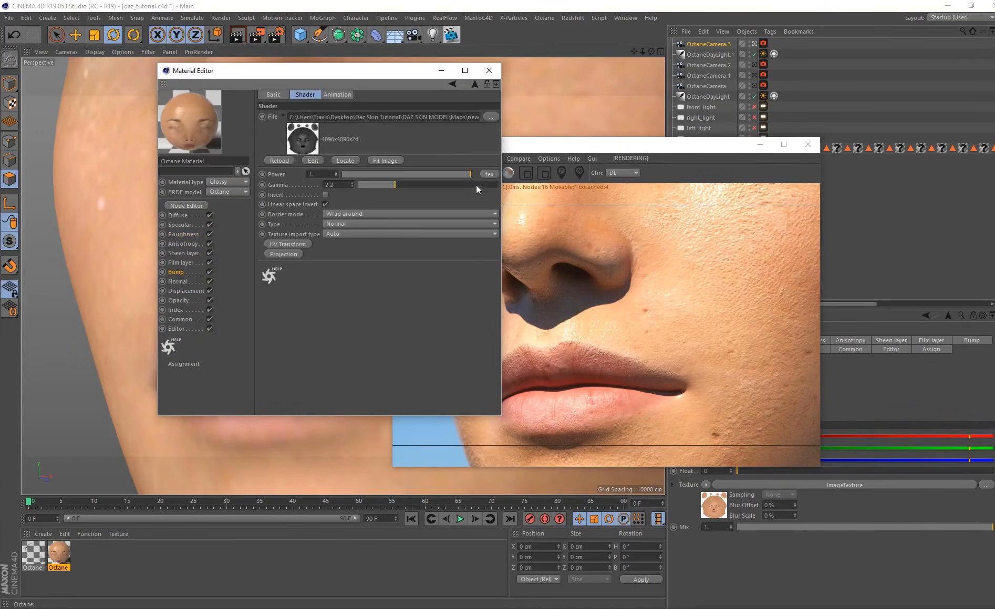
drag(469, 176, 633, 178)
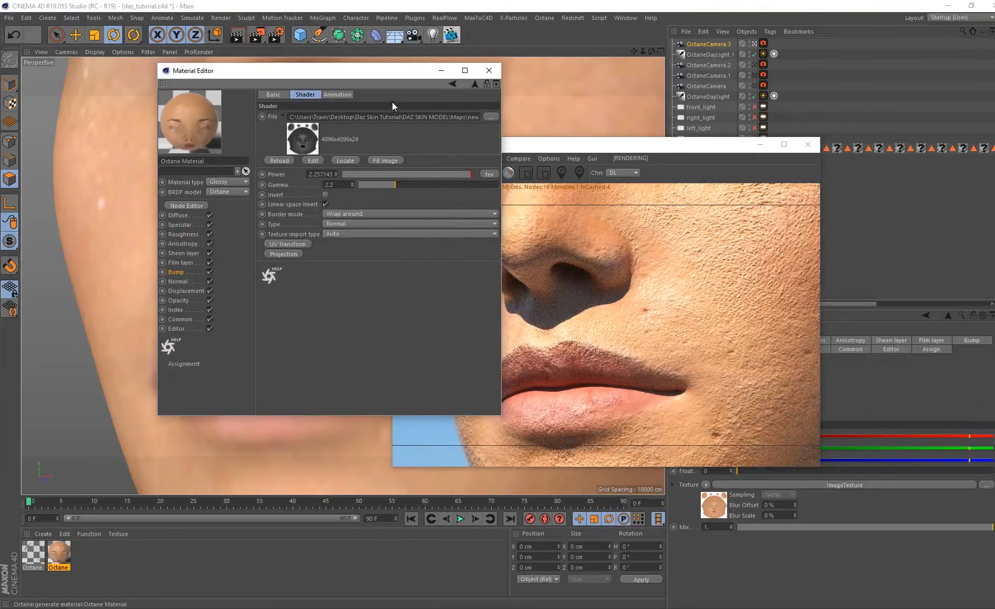
drag(391, 71, 320, 76)
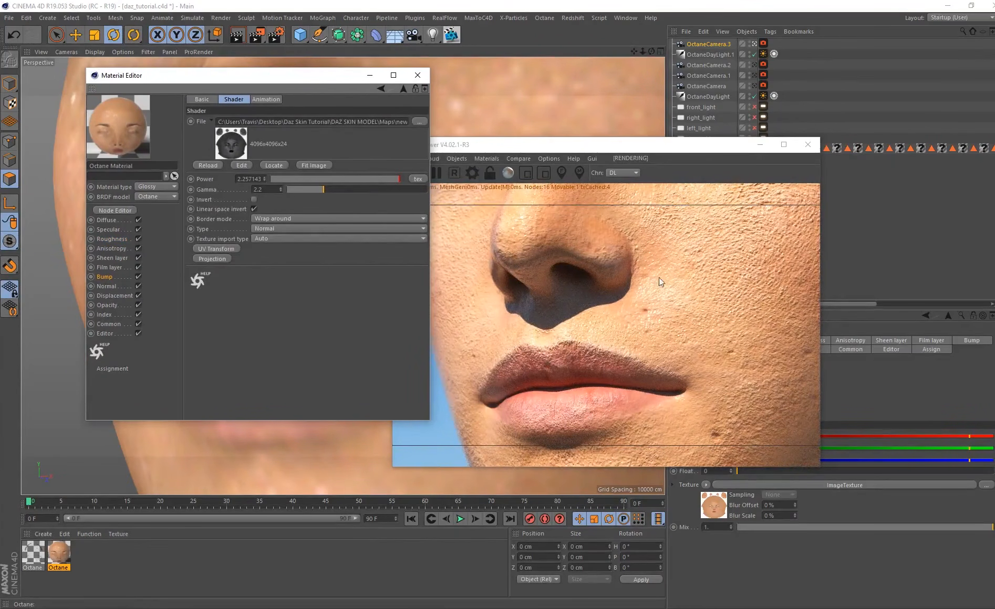
key(ctrl+z)
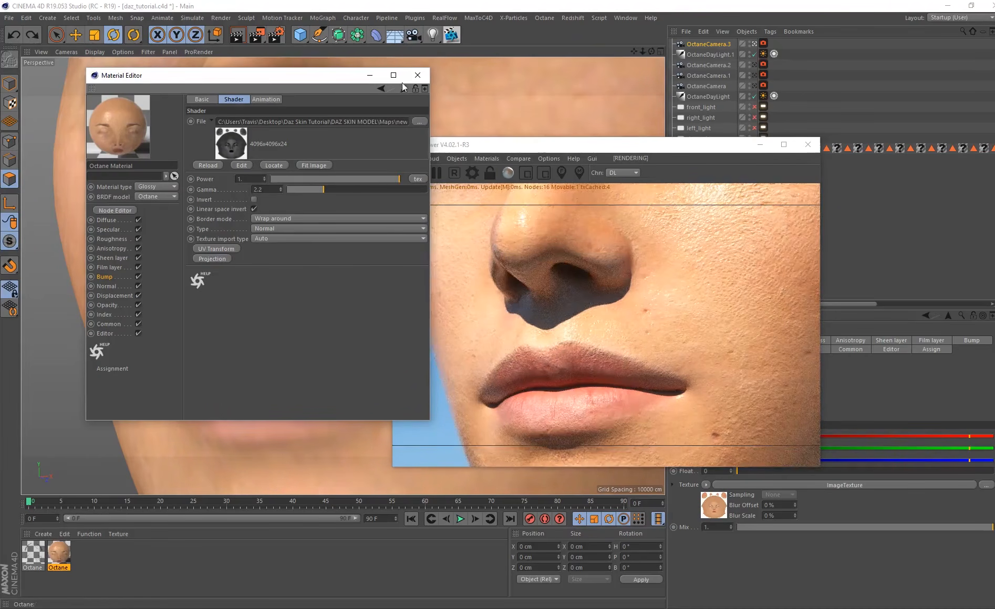
click(419, 80)
- Switch the side view of the face from OctaneDayLight.1 to front_light, right_light and rim_Light, with the Live Viewer clear of the object list
alt+drag(232, 221, 302, 243)
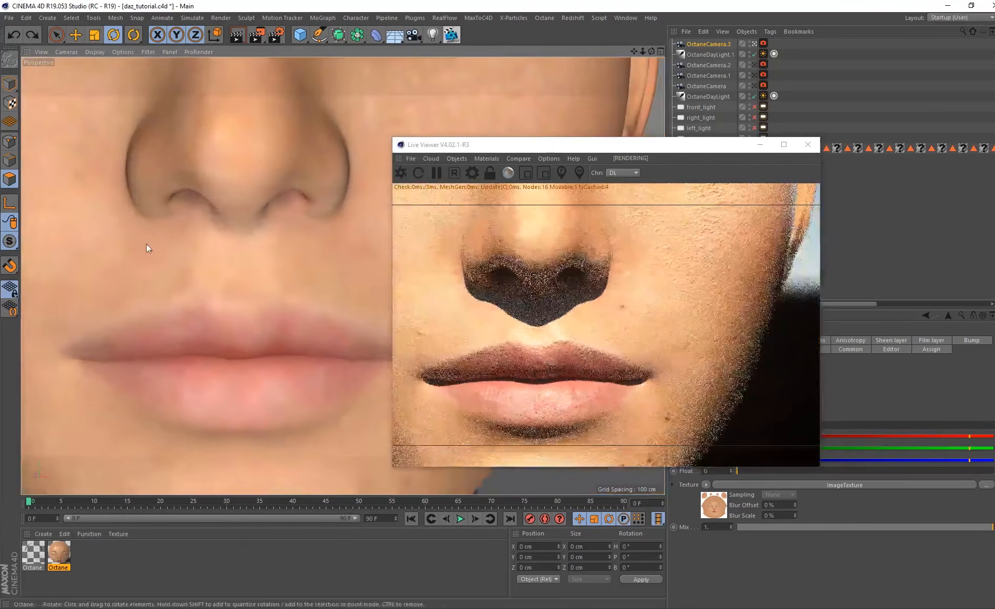
alt+drag(146, 245, 307, 253)
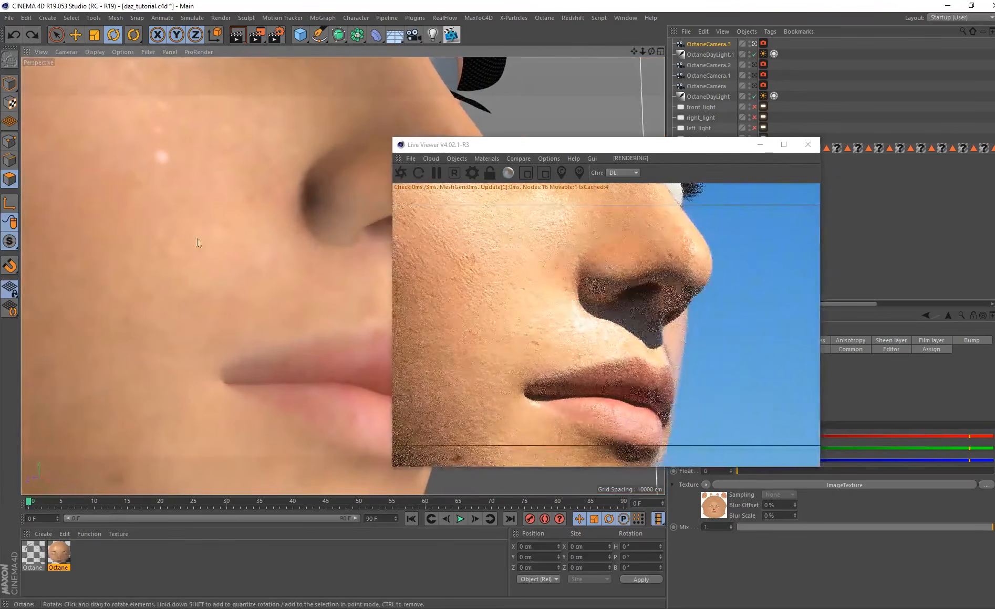
alt+drag(122, 259, 287, 247)
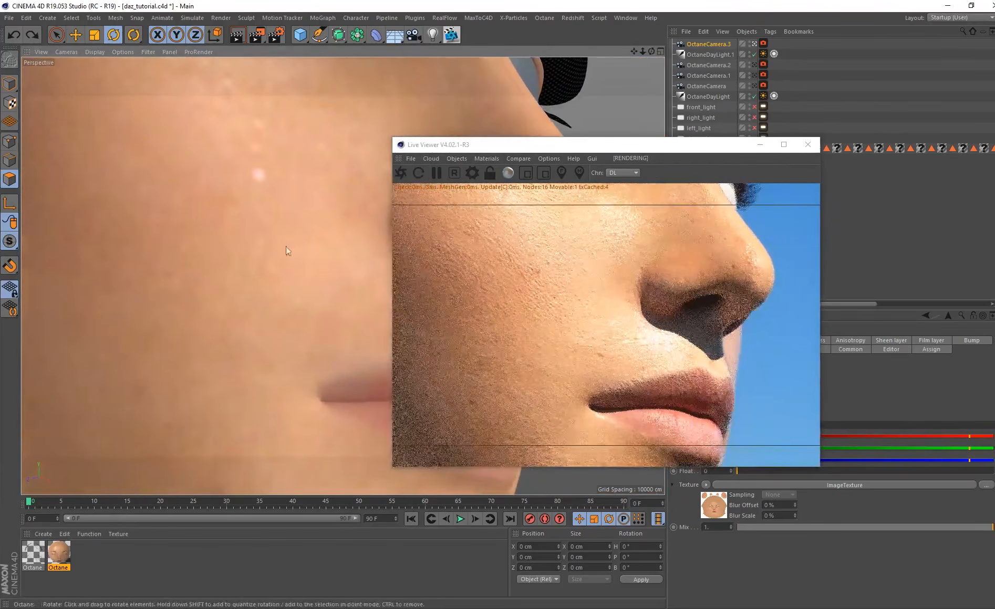
click(755, 55)
drag(753, 107, 701, 234)
click(755, 128)
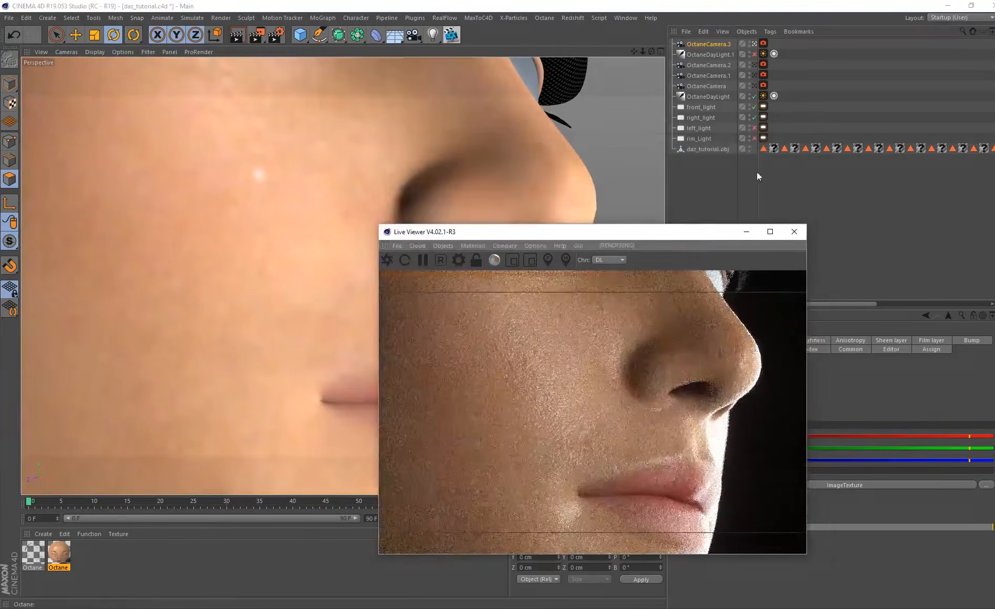
click(755, 138)
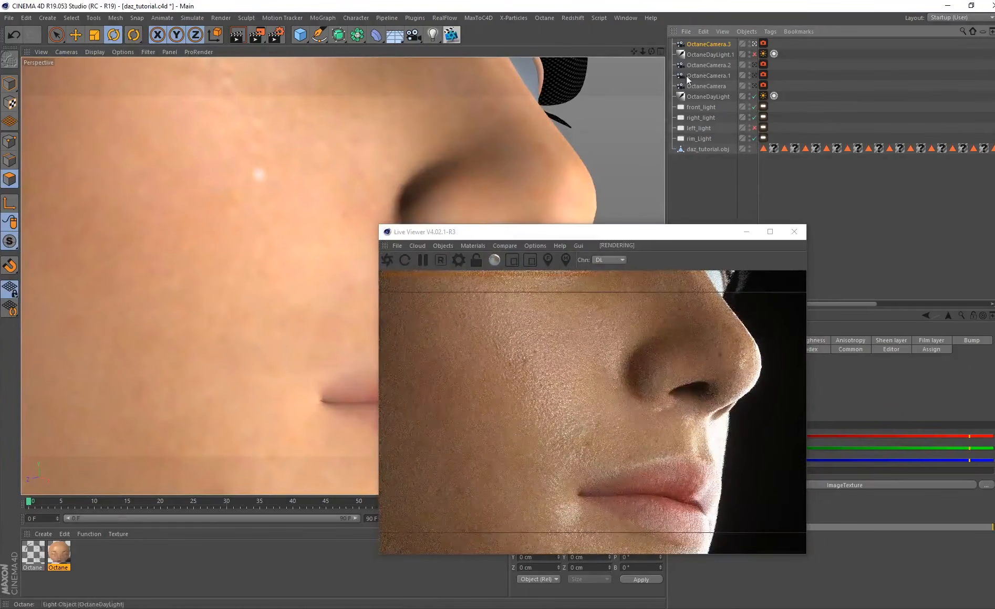
- Reframe OctaneCamera.3 on the cheek, ear and jaw of the figure
click(713, 46)
alt+drag(241, 280, 187, 282)
alt+middle_drag(217, 311, 764, 66)
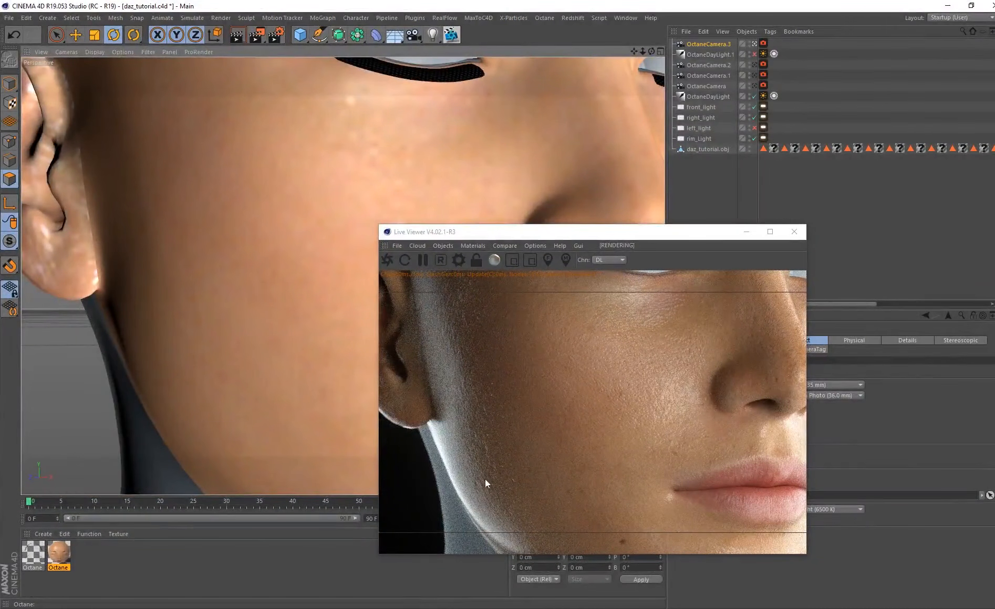
- Compare the cheek skin with the face material's Bump channel switched off and back on
double_click(63, 554)
drag(350, 71, 233, 69)
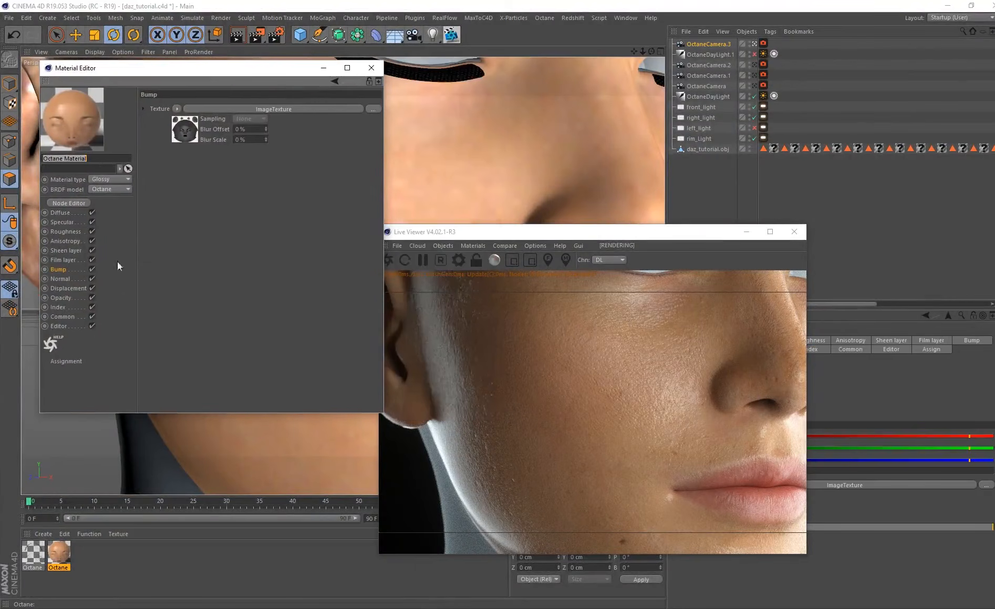
click(91, 269)
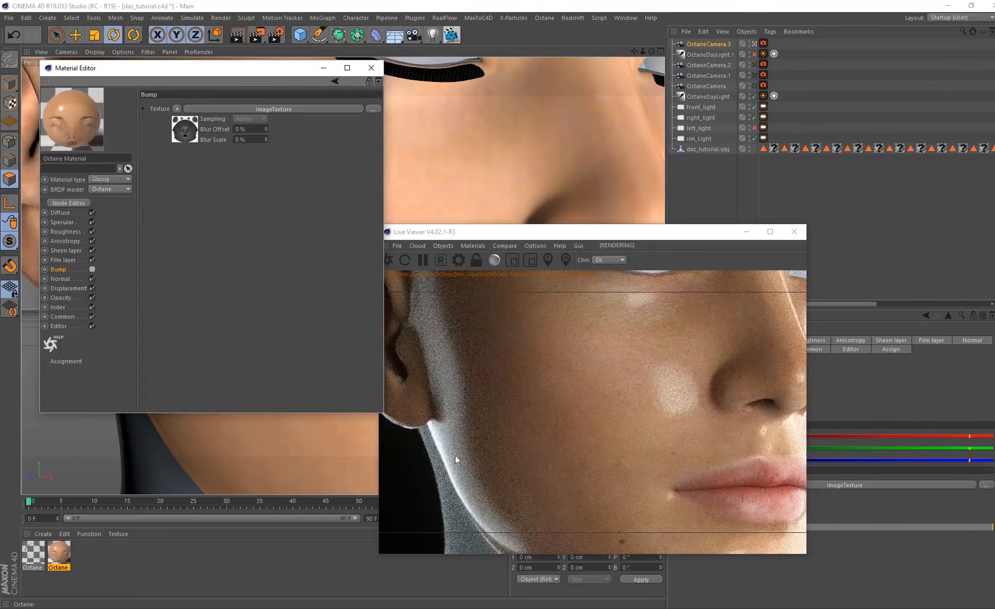
click(93, 269)
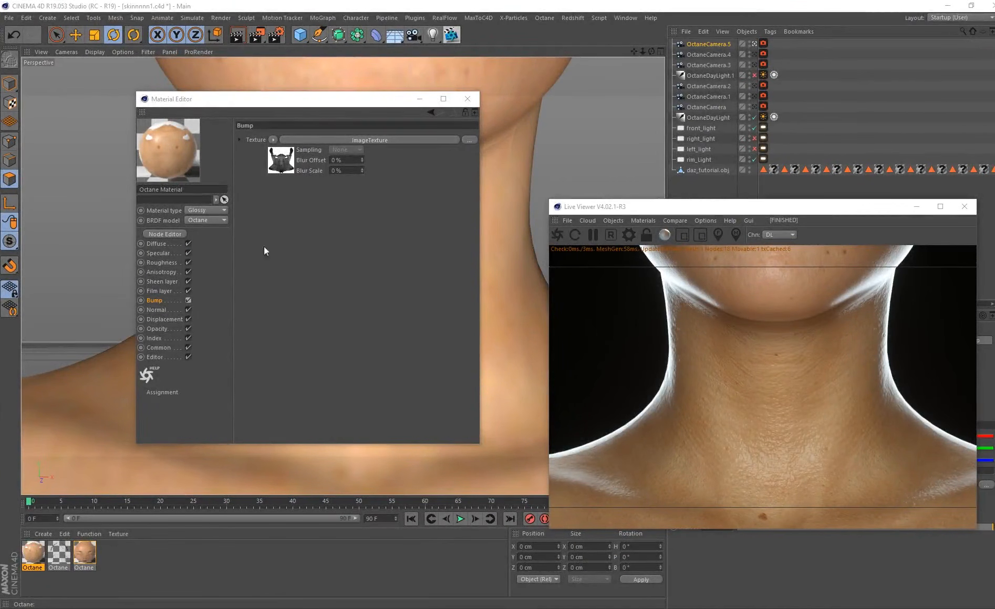
- Compare the neck skin with the body material's Bump channel switched off and back on, and examine the neck and chin
drag(333, 103, 333, 139)
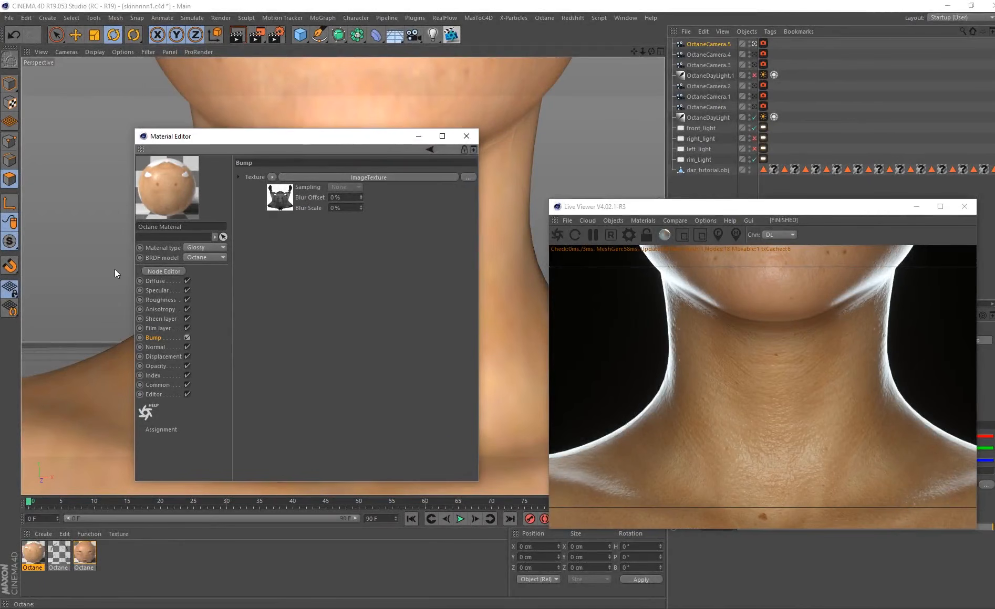
drag(113, 267, 115, 269)
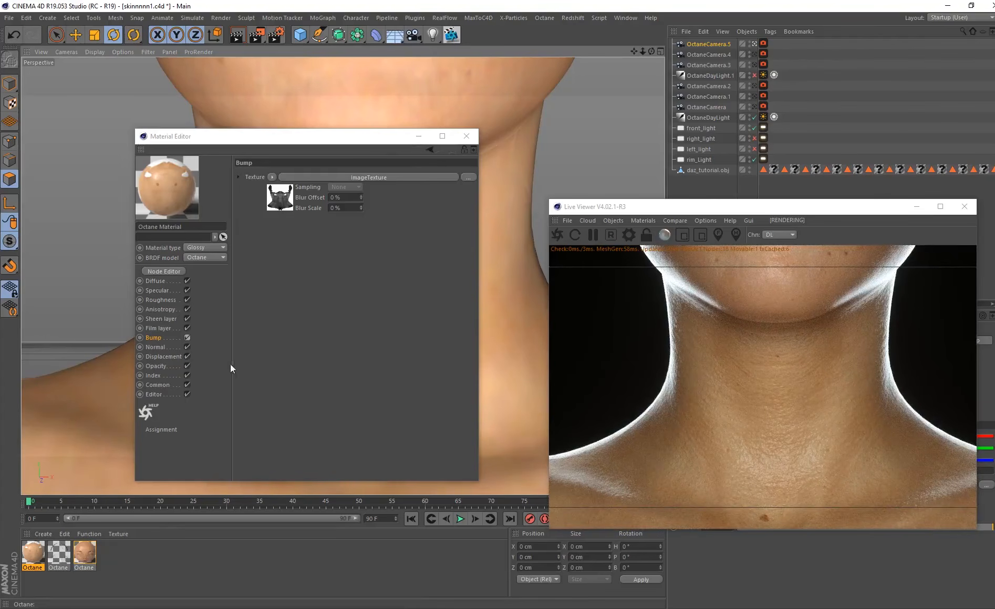
click(188, 338)
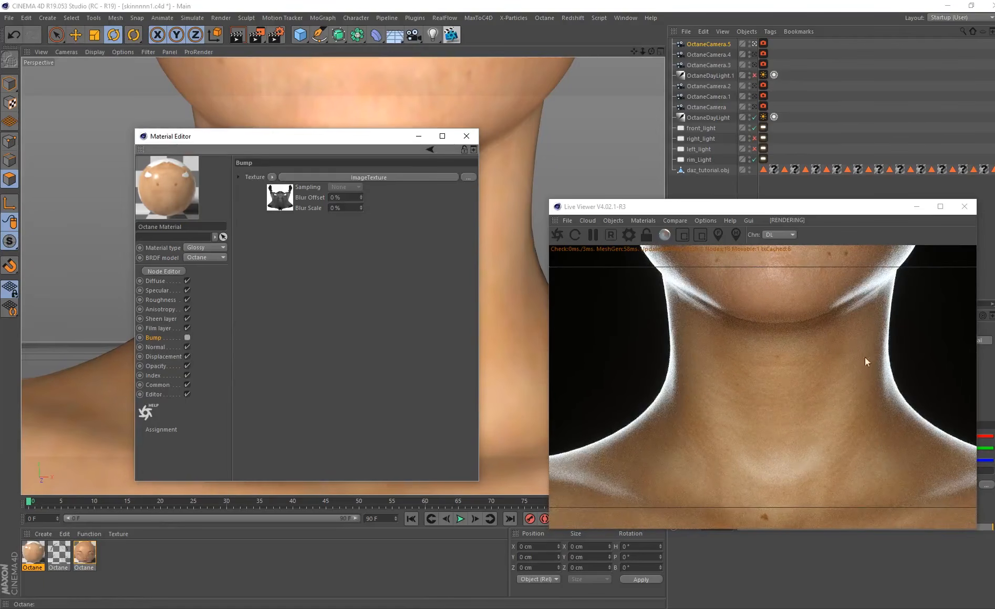
click(188, 338)
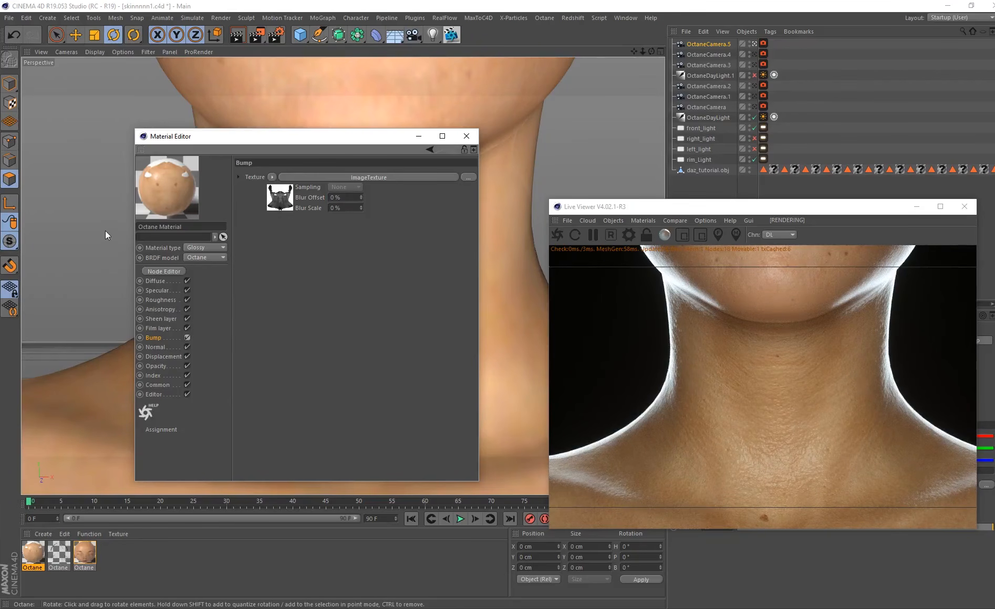
alt+middle_drag(105, 230, 104, 253)
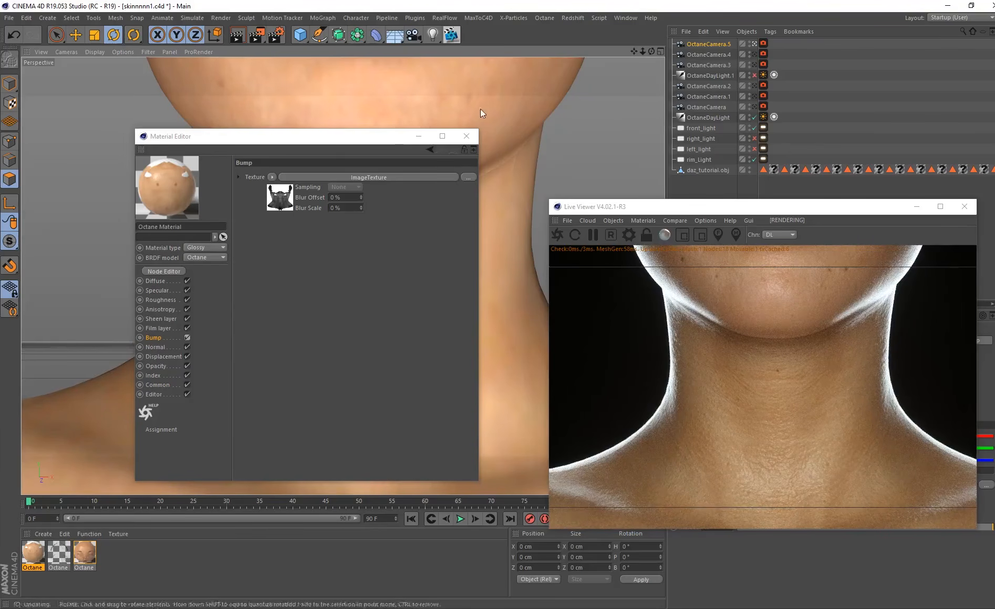
scroll(466, 107, up, 4)
scroll(485, 110, down, 3)
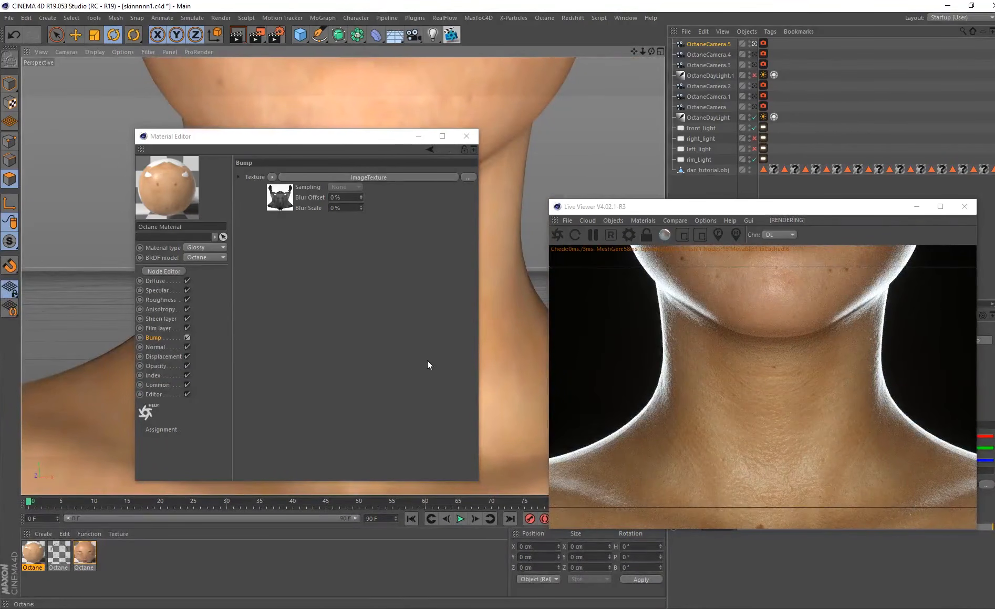
- Invert the face material's bump texture, comparing it with the uninverted version on the cheek through OctaneCamera.4
click(755, 55)
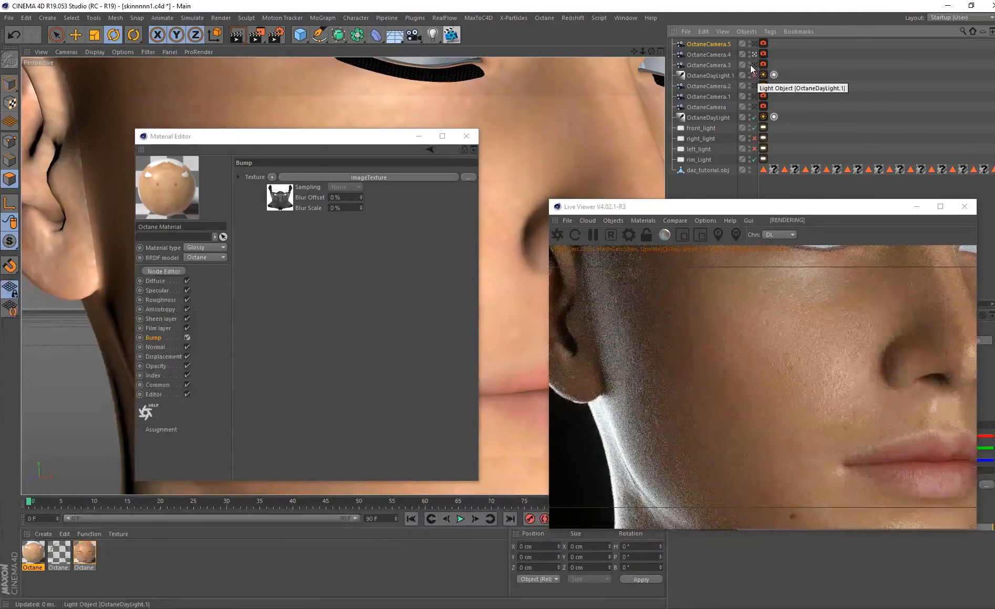
double_click(84, 553)
click(291, 202)
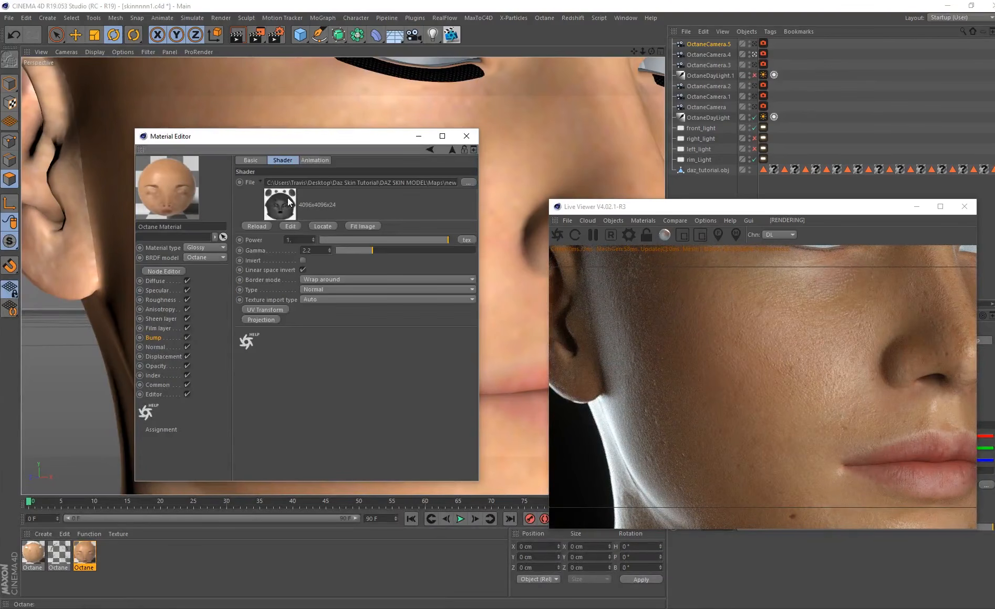
click(303, 260)
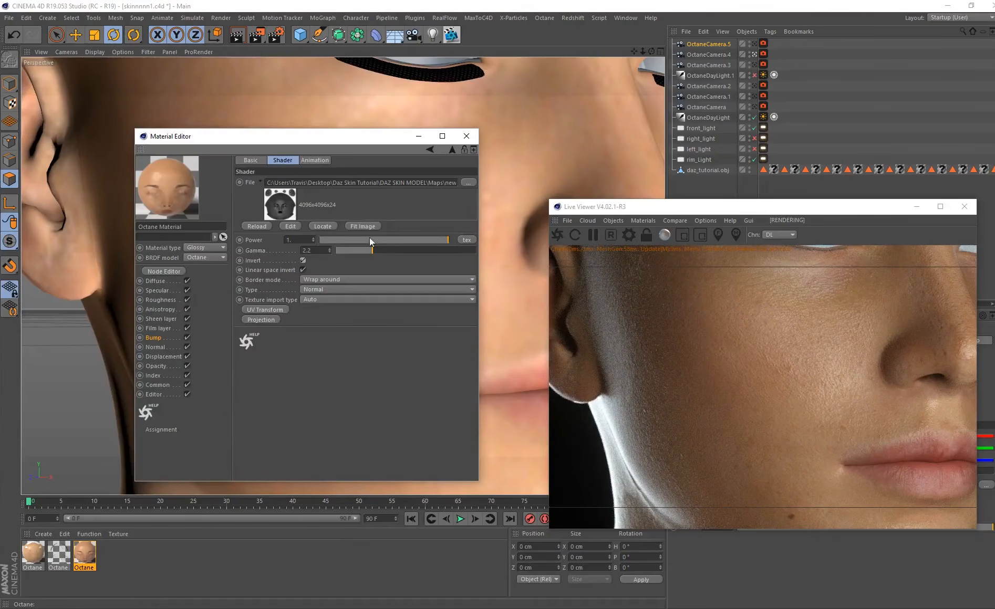
click(302, 260)
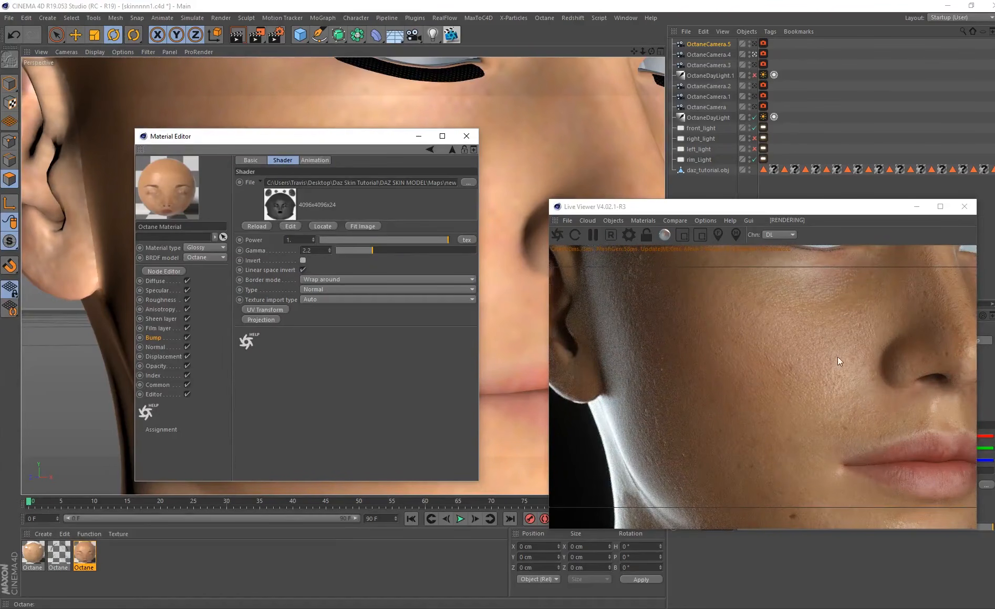
click(303, 261)
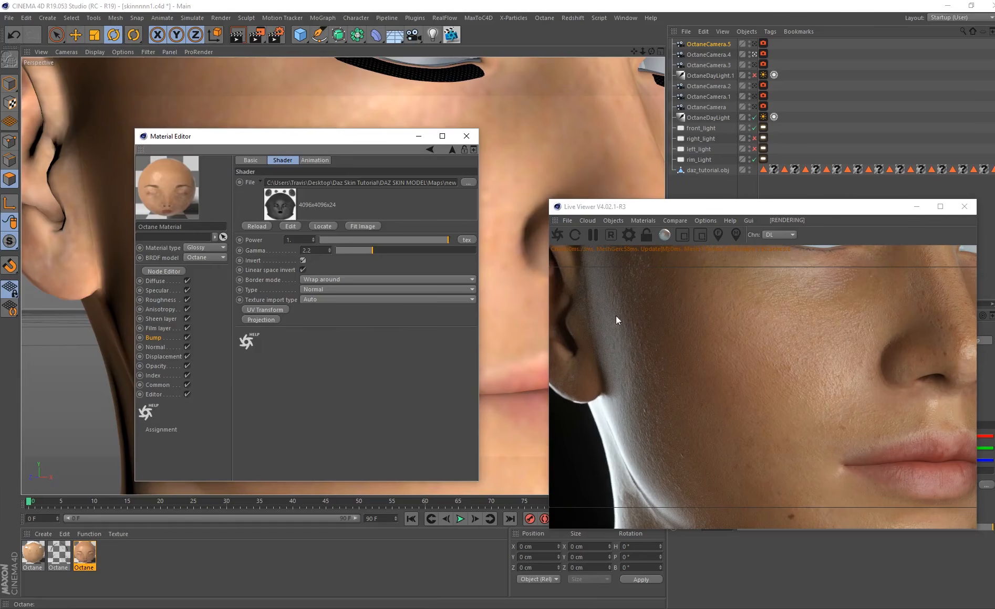
click(466, 135)
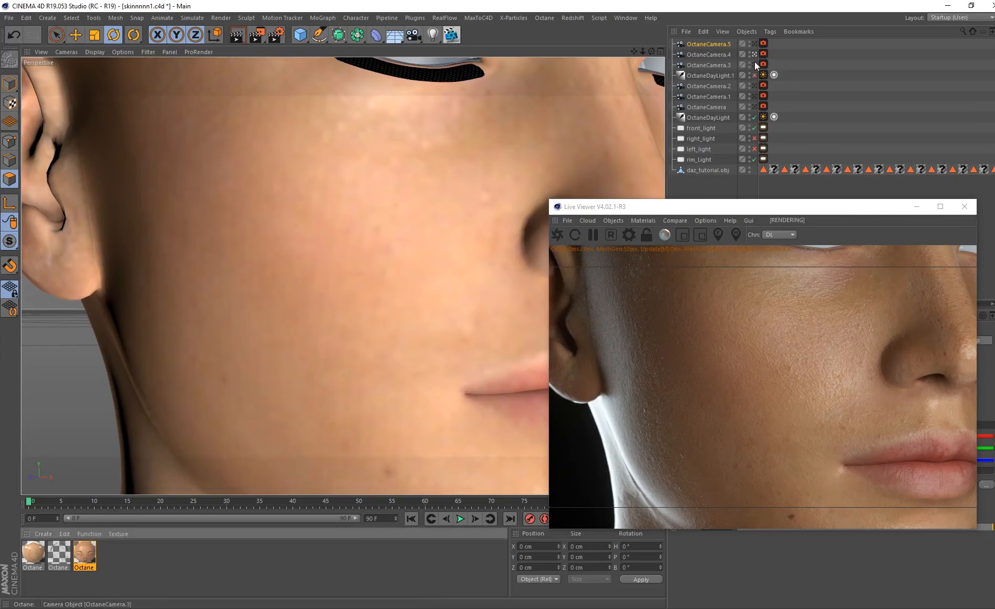
- Examine the nose and lips through OctaneCamera.2 and OctaneCamera.1, with the Live Viewer moved clear of the object list
click(755, 86)
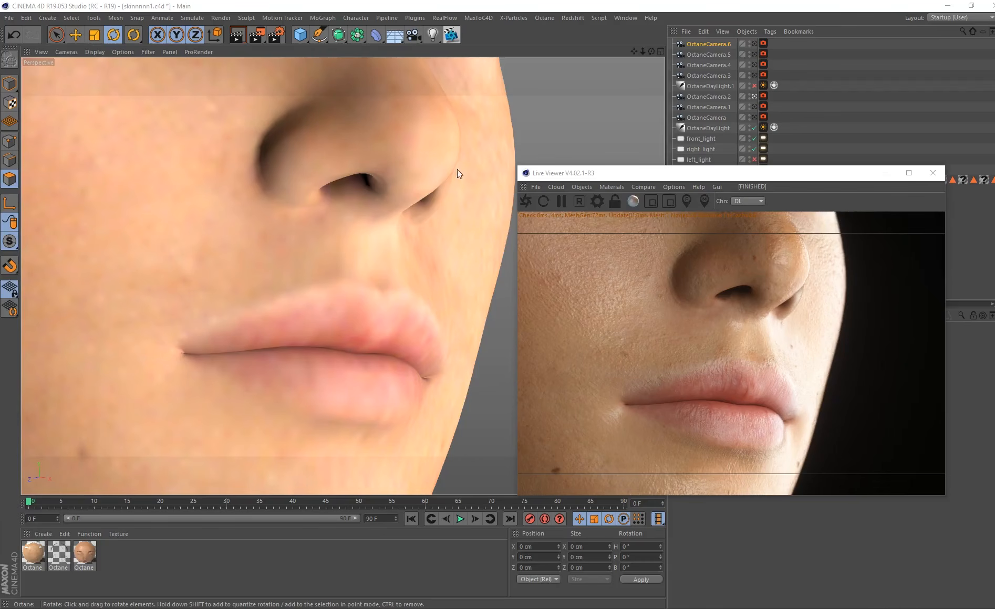
drag(715, 176, 502, 241)
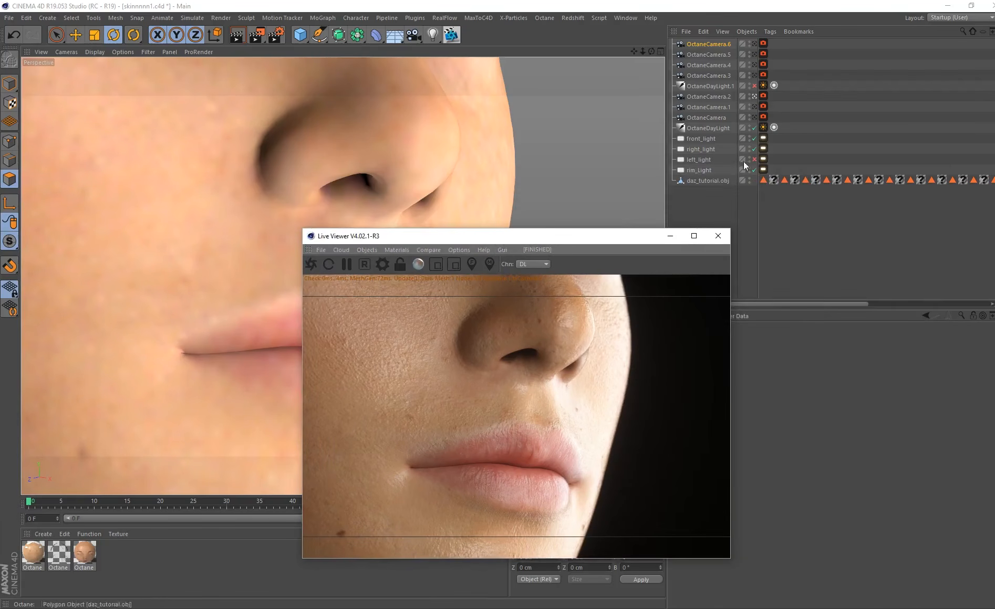
click(755, 107)
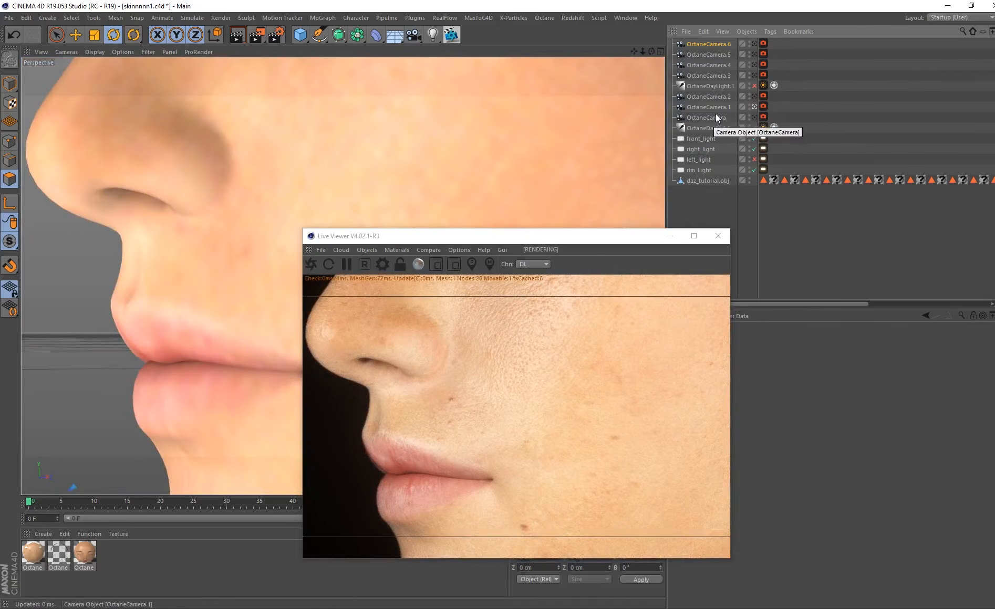
- Look through OctaneCamera and switch off right_light to test the skin without it
click(754, 117)
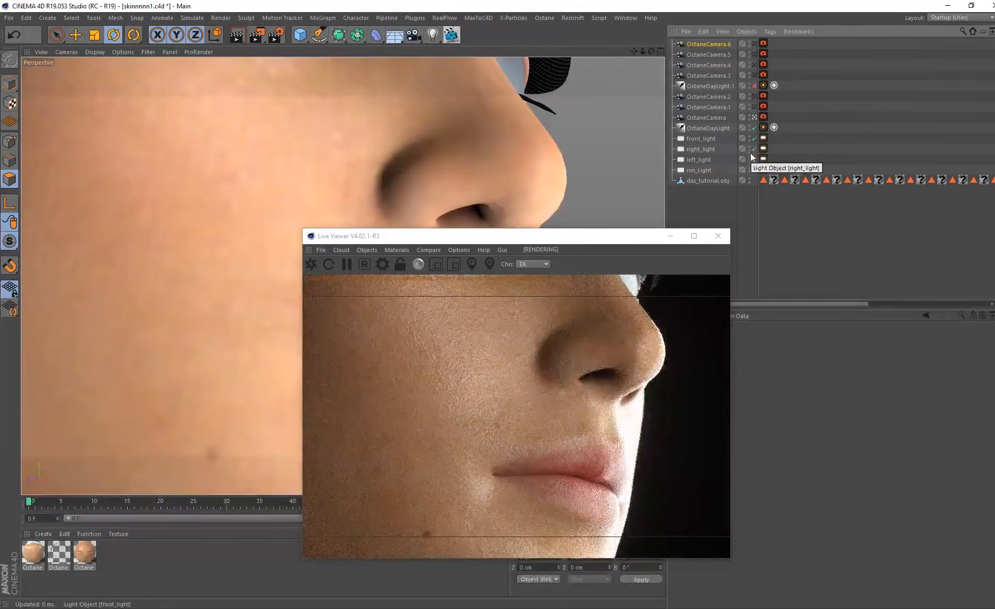
click(754, 148)
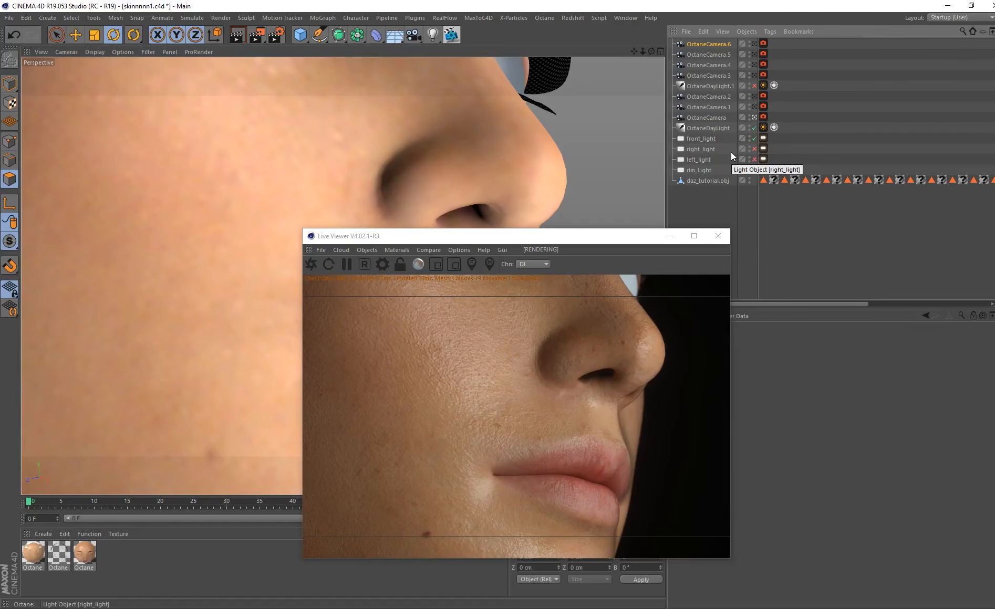
click(754, 149)
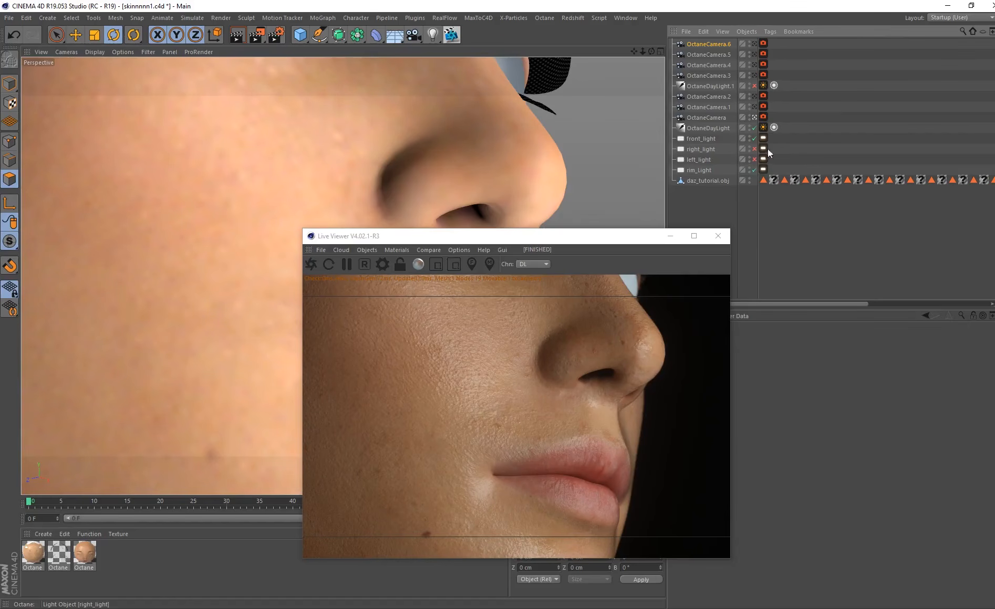